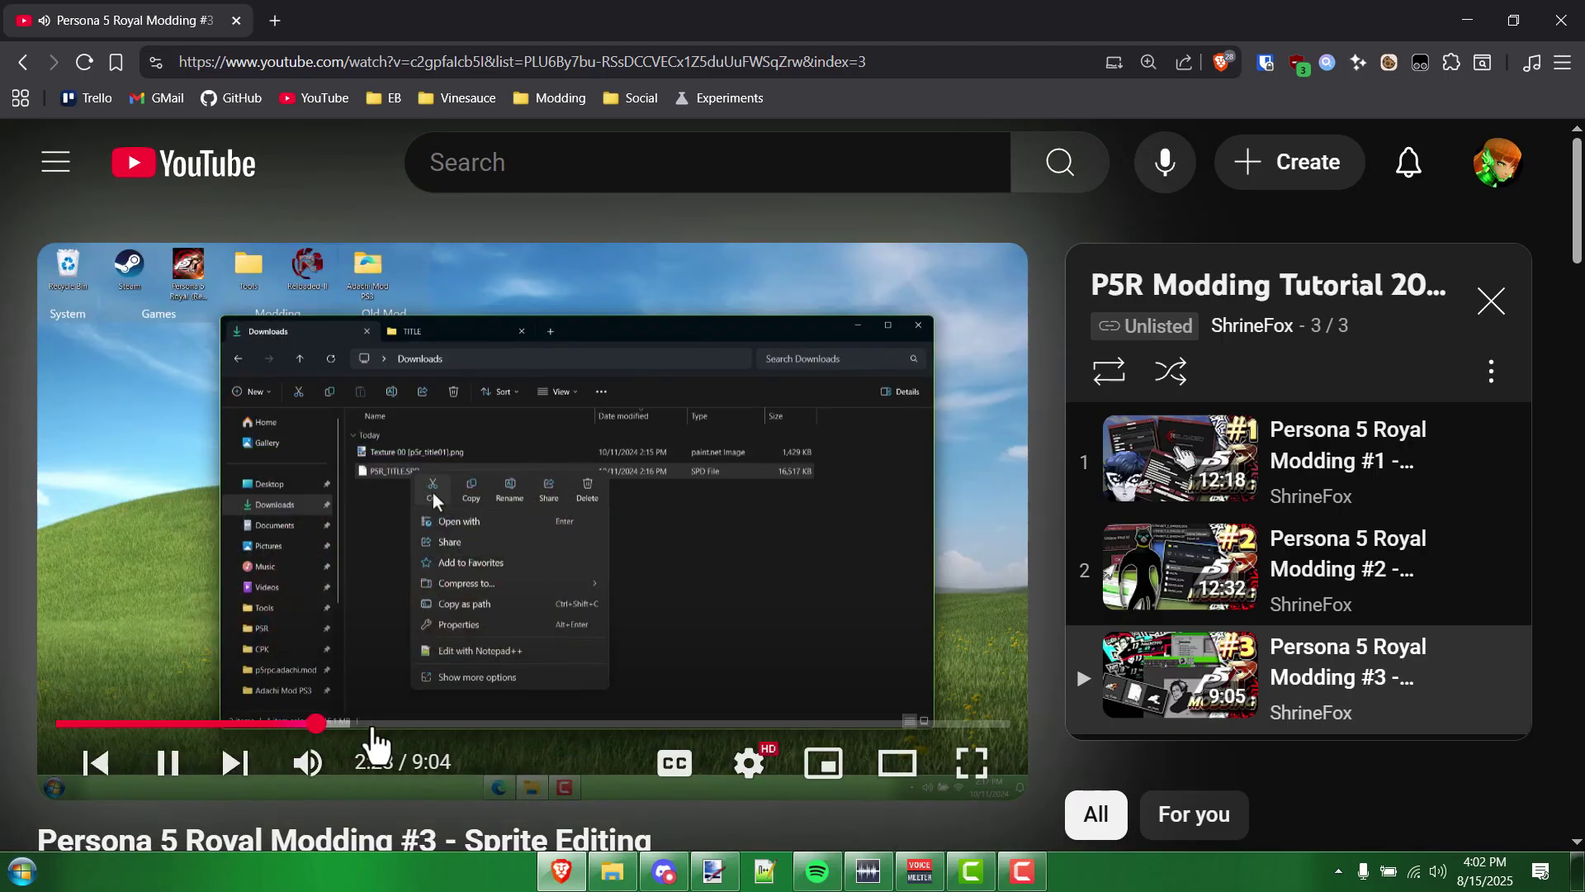
Skip the Persona 5 Royal Modding #3 video ahead twice along its progress bar.
{"action": "left_click", "coordinate": [372, 729]}
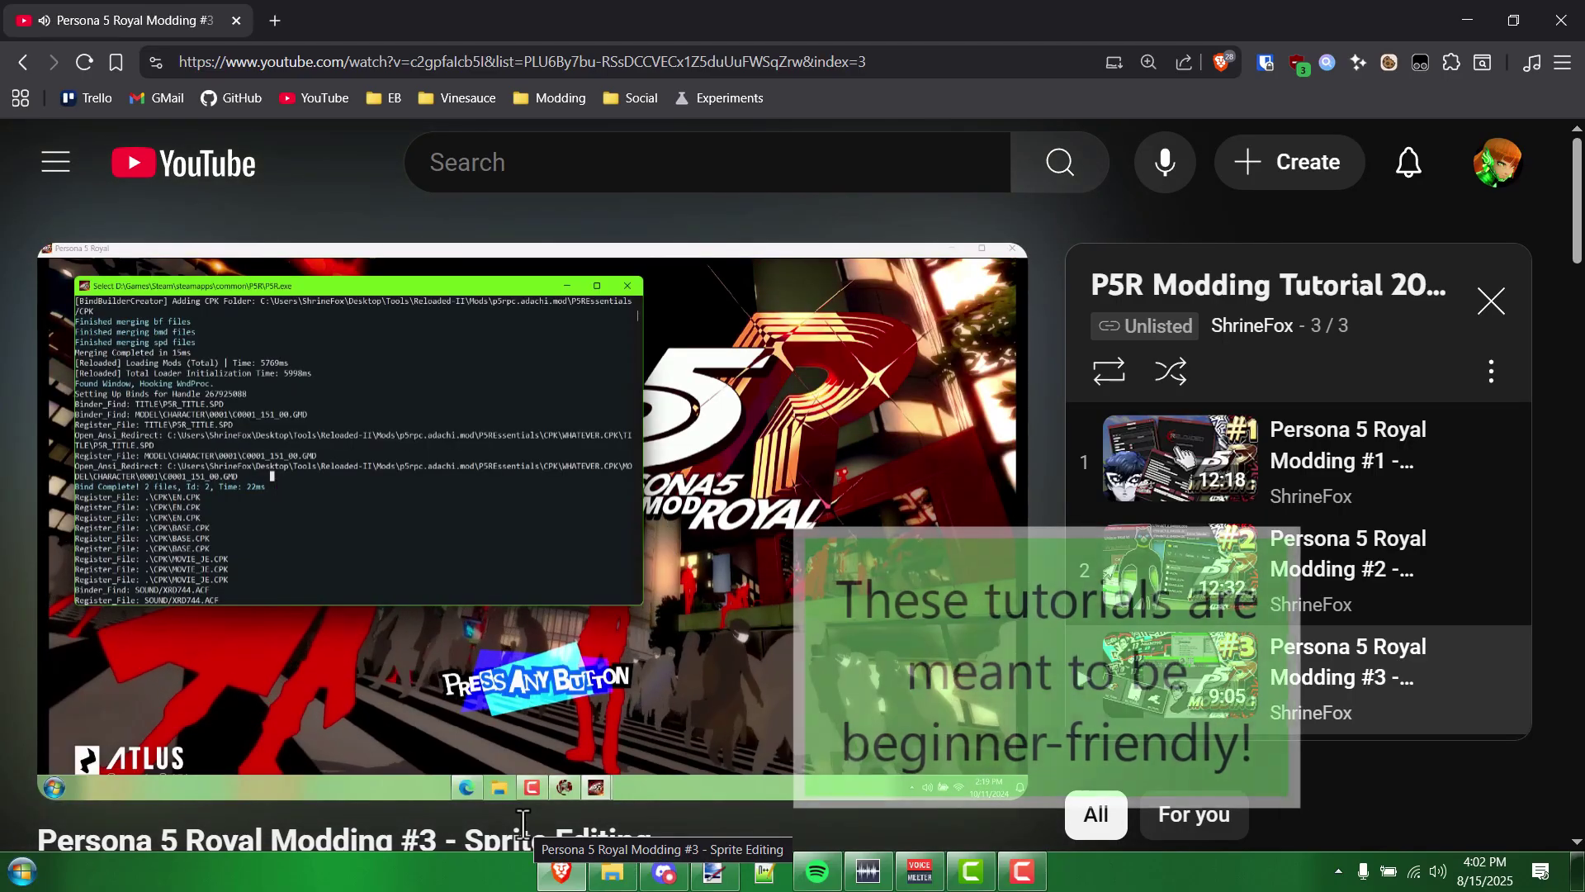
{"action": "left_click", "coordinate": [441, 725]}
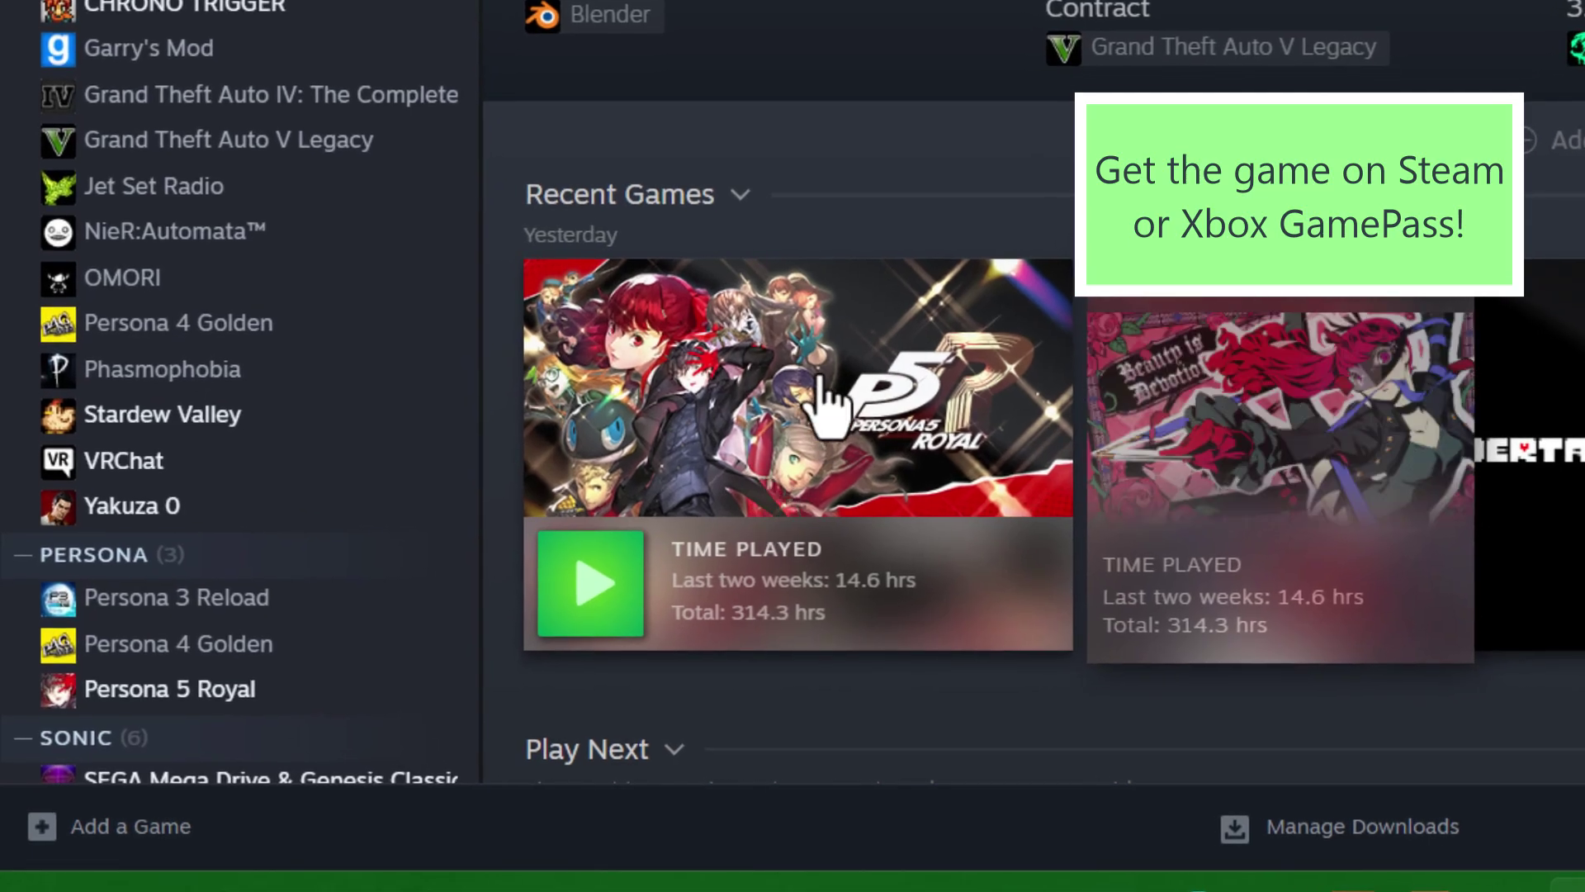
{"action": "mouse_move", "coordinate": [798, 388]}
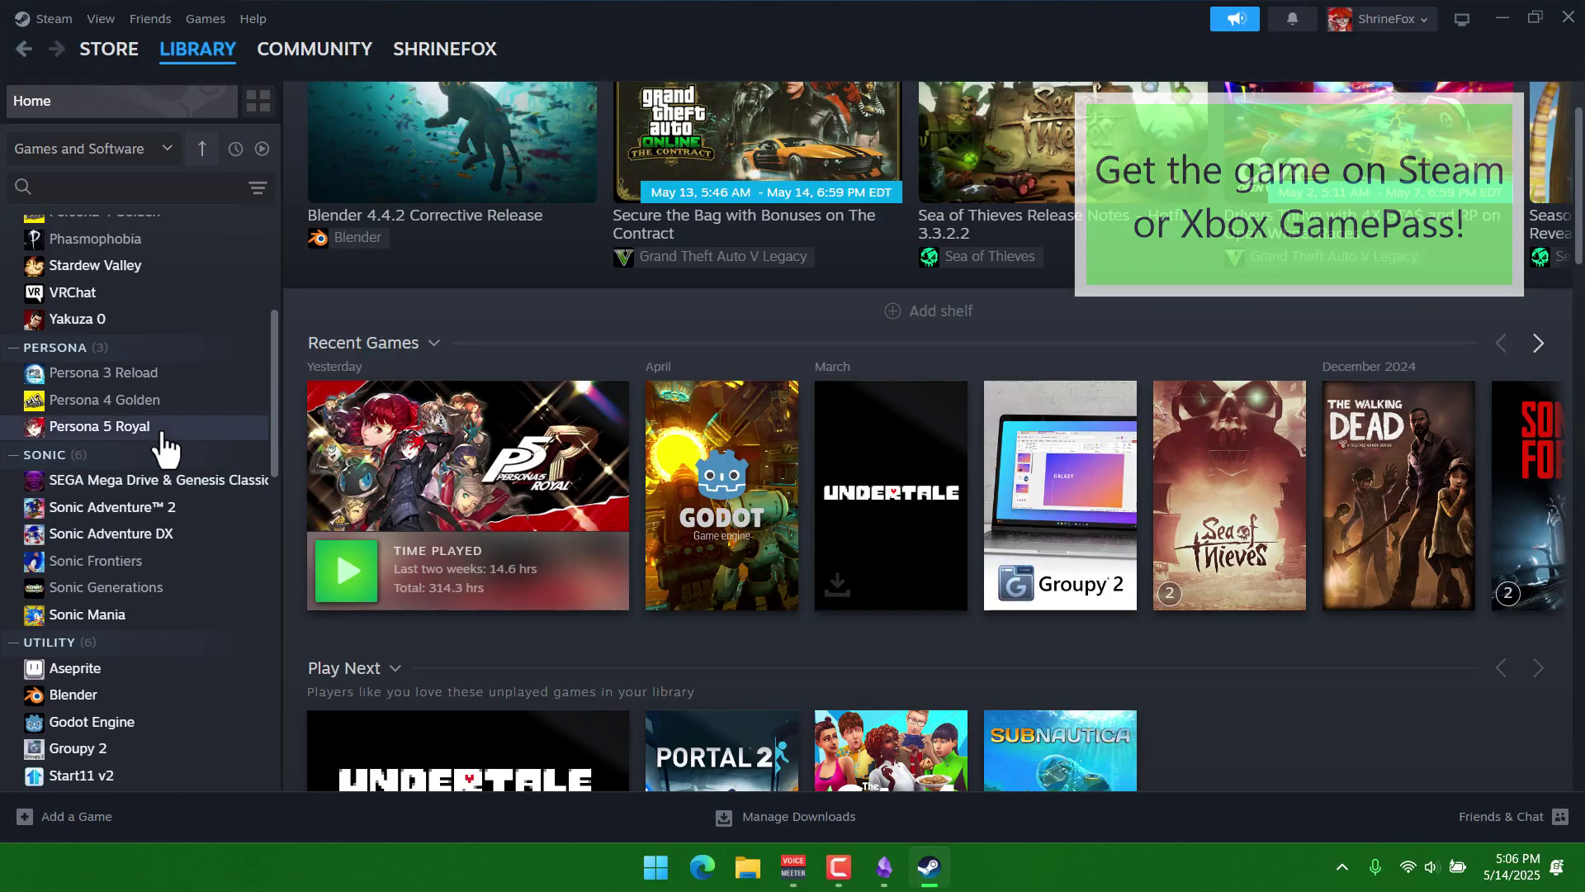
Select Persona 5 Royal in the Steam library sidebar.
{"action": "left_click", "coordinate": [160, 427]}
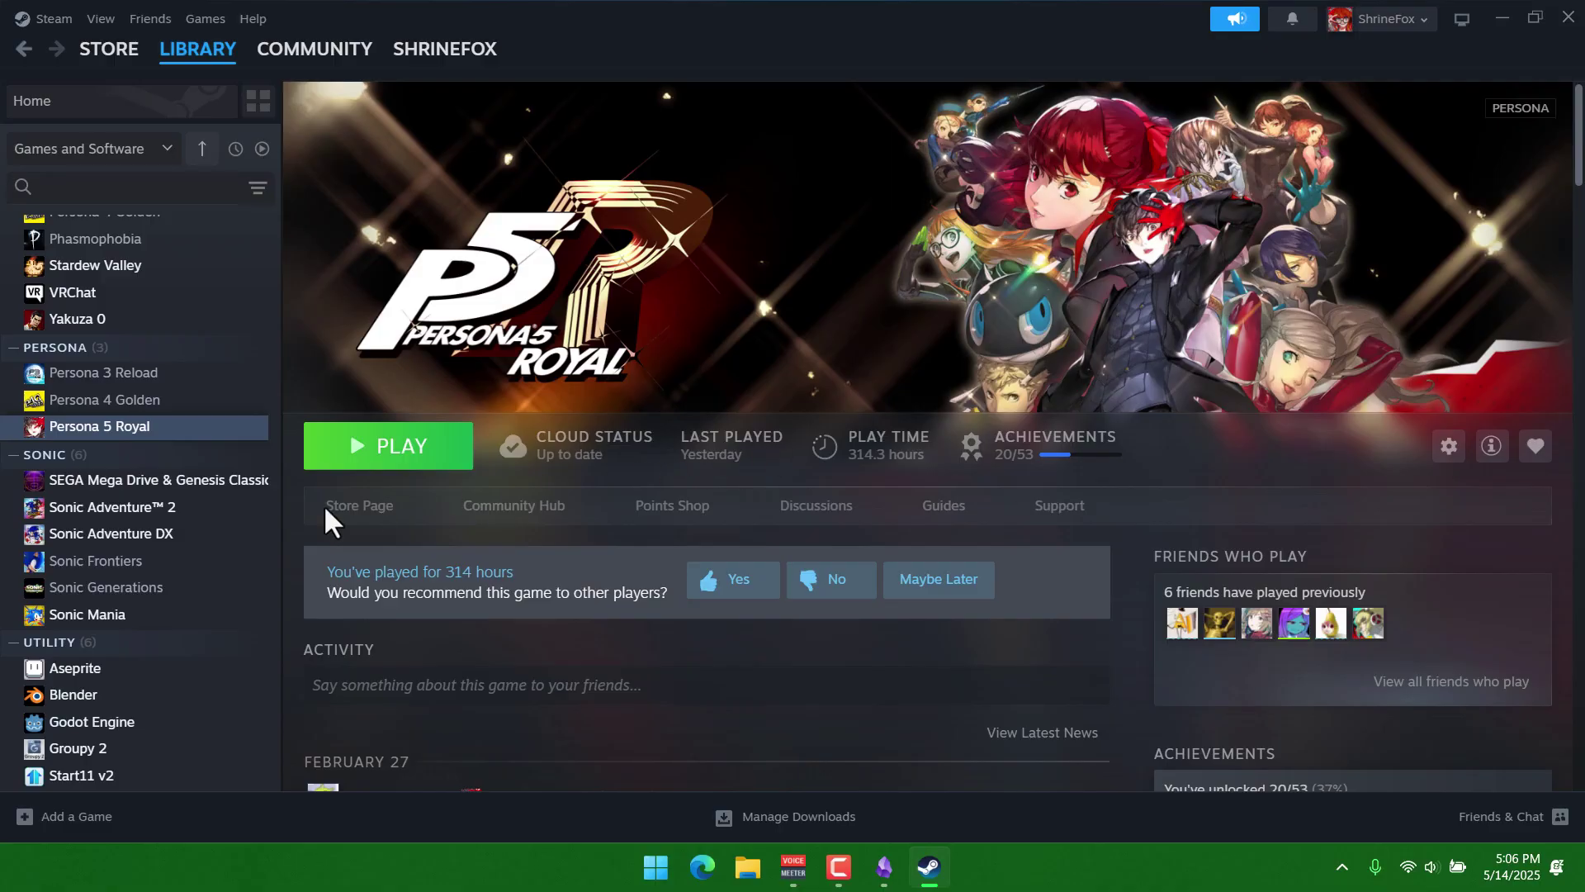
Minimize Steam, search 'reloaded ii' in Edge, and open release 1.29.0's Assets.
{"action": "left_click", "coordinate": [1503, 19]}
{"action": "left_click", "coordinate": [653, 873]}
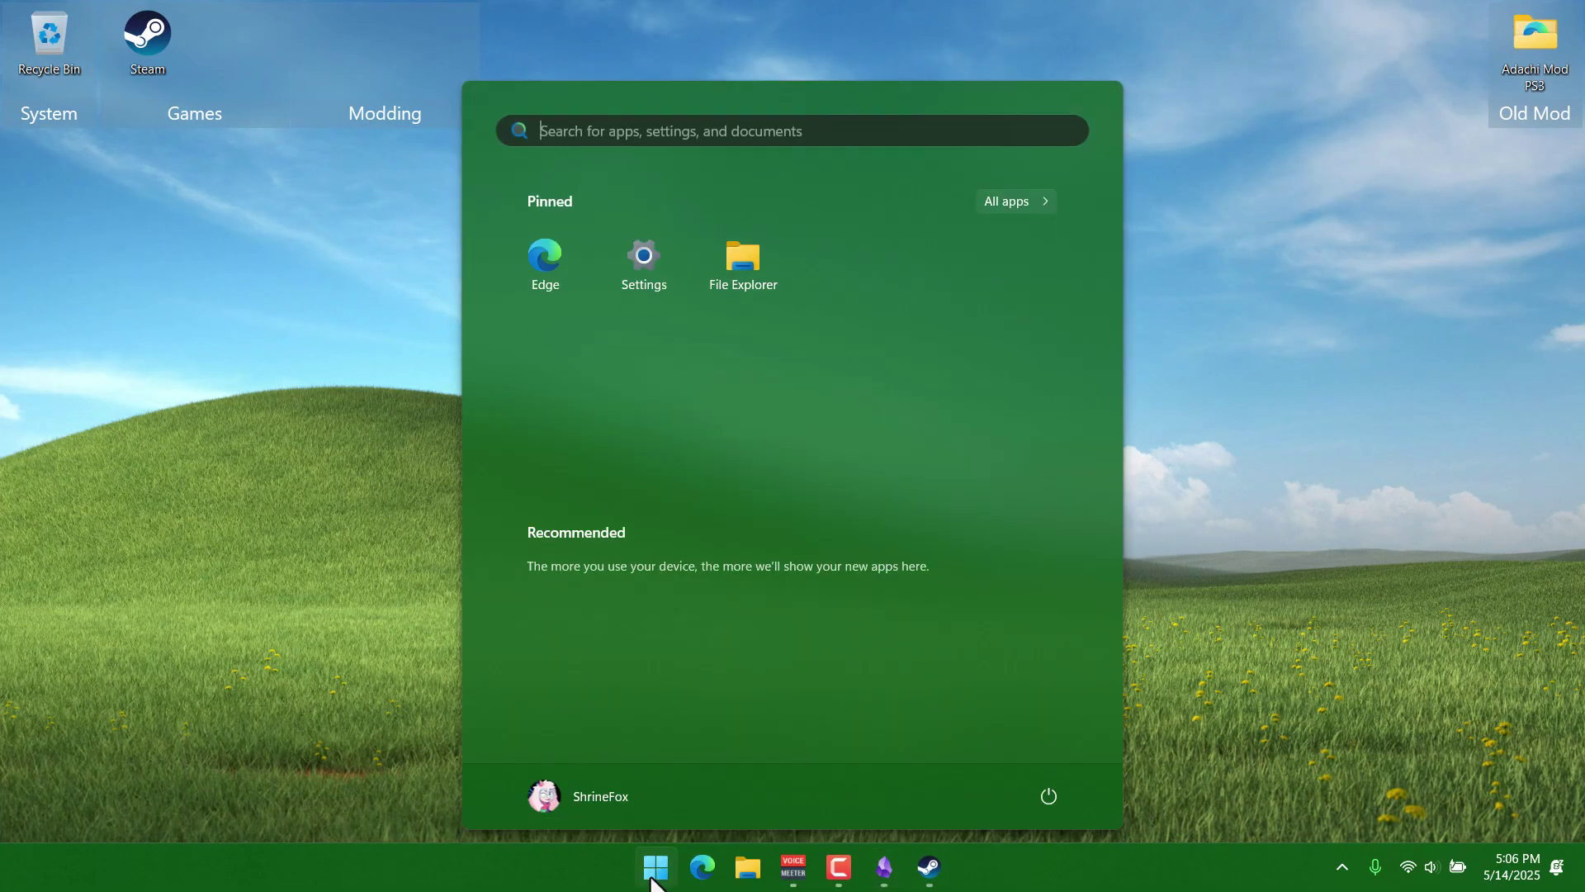
{"action": "left_click", "coordinate": [703, 868]}
{"action": "left_click", "coordinate": [653, 482]}
{"action": "type", "text": "rel"}
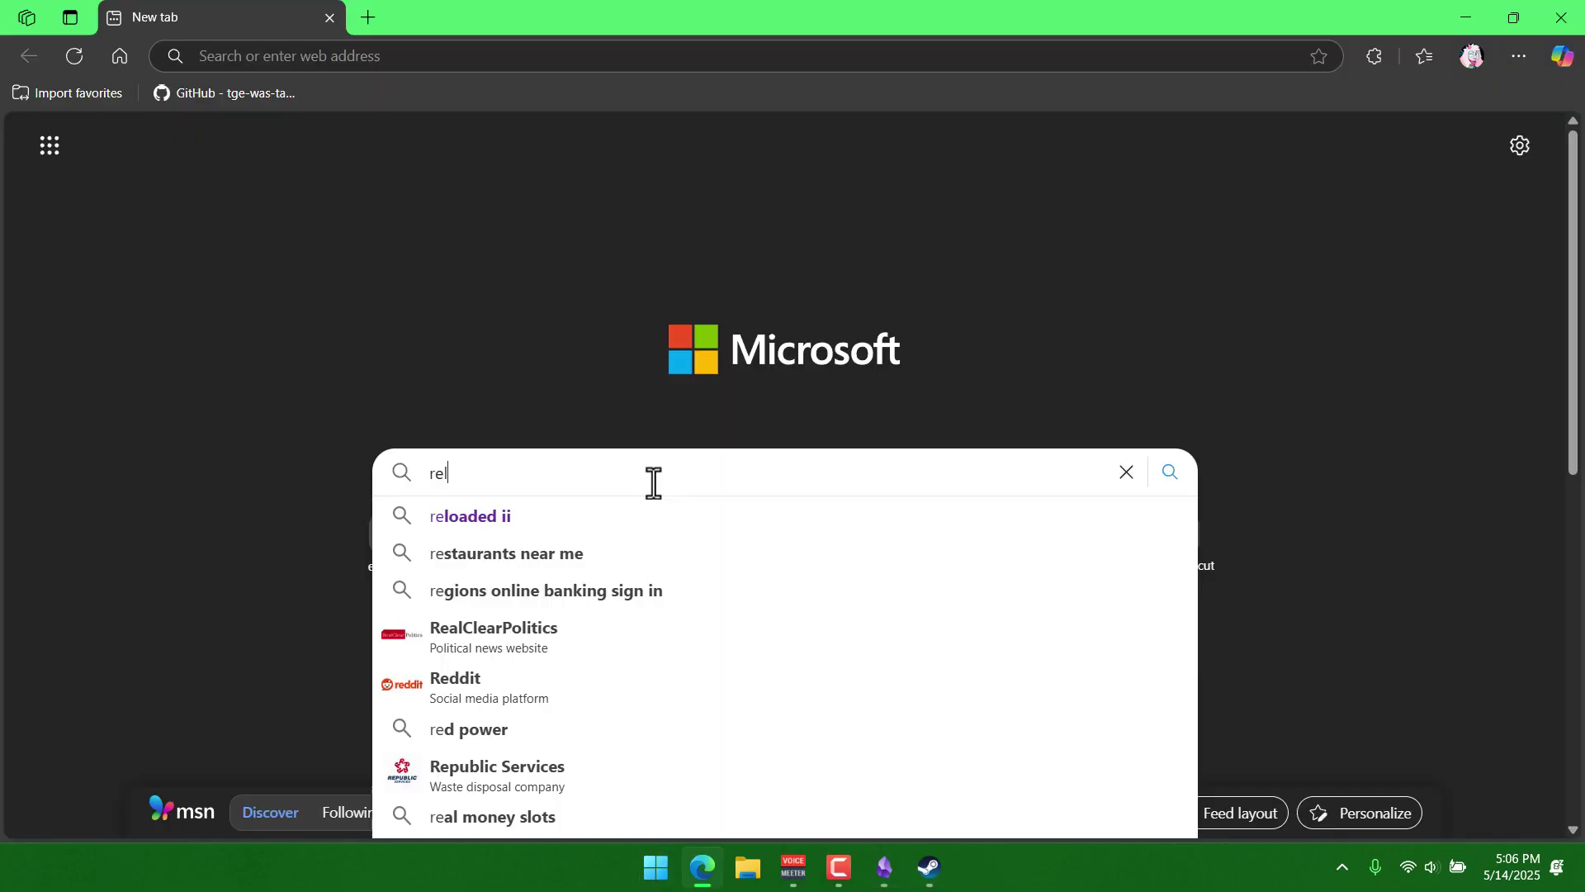
{"action": "type", "text": "oaded ii"}
{"action": "key", "text": "Return"}
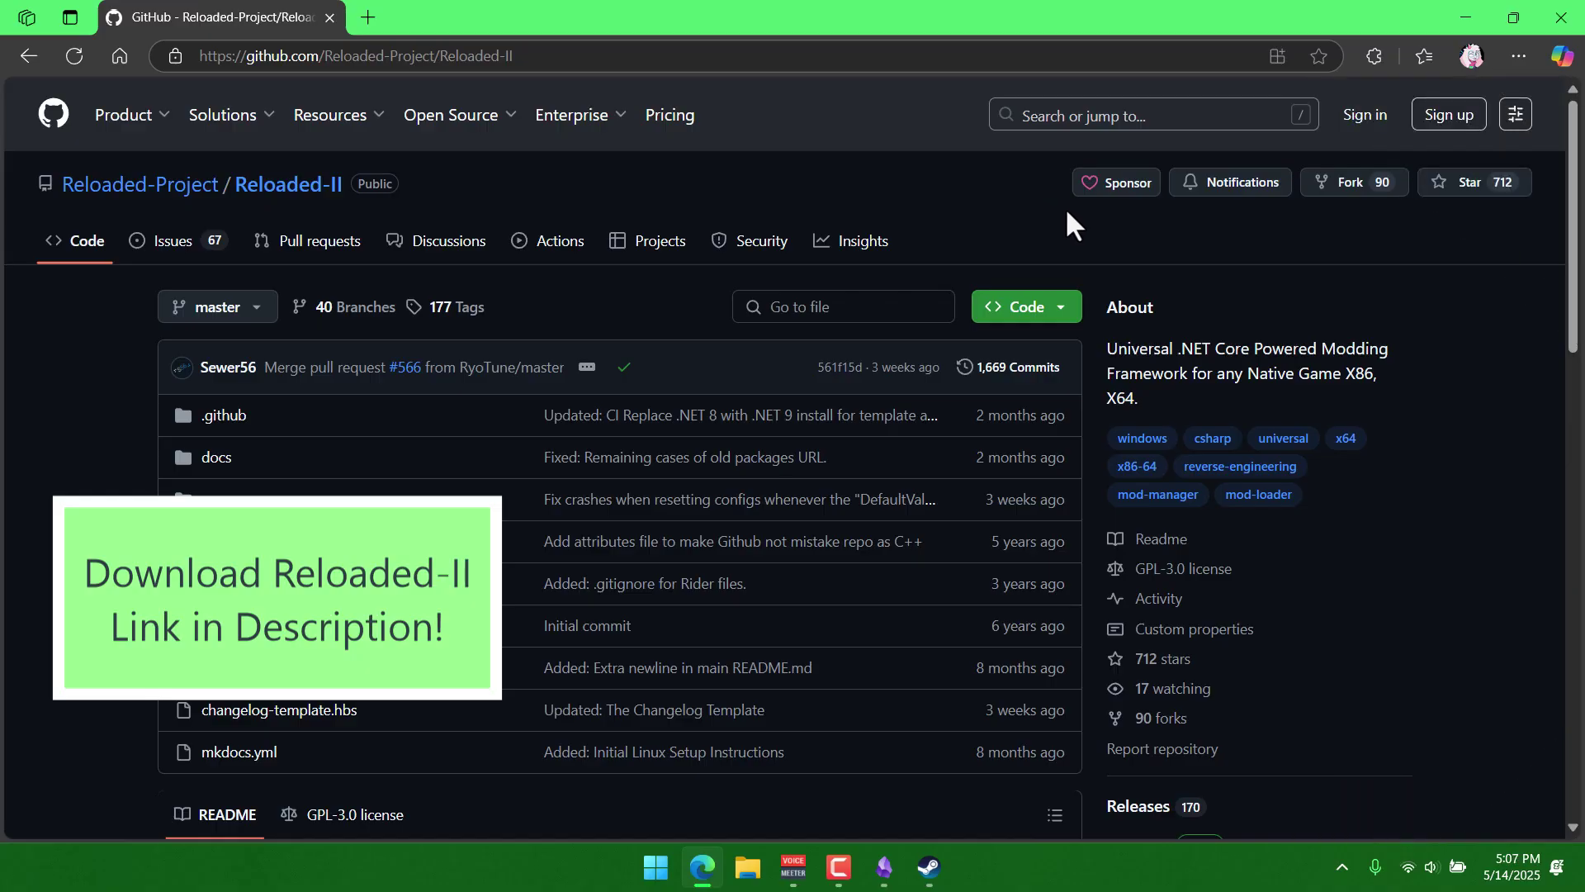
{"action": "scroll", "coordinate": [1070, 220], "scroll_direction": "down", "scroll_amount": 1}
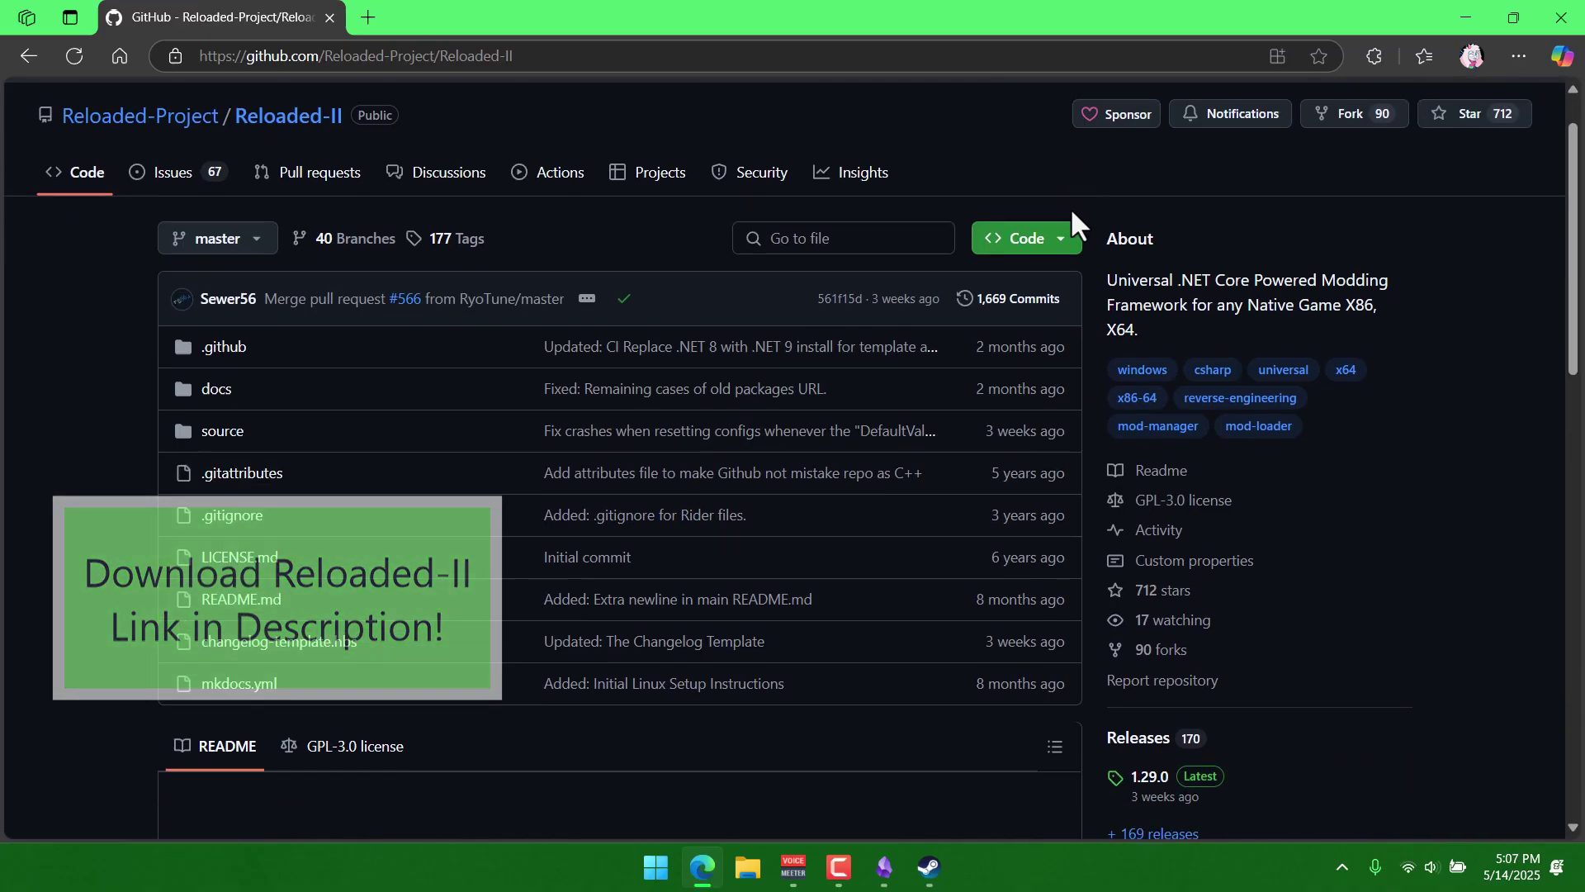
{"action": "scroll", "coordinate": [1071, 221], "scroll_direction": "down", "scroll_amount": 2}
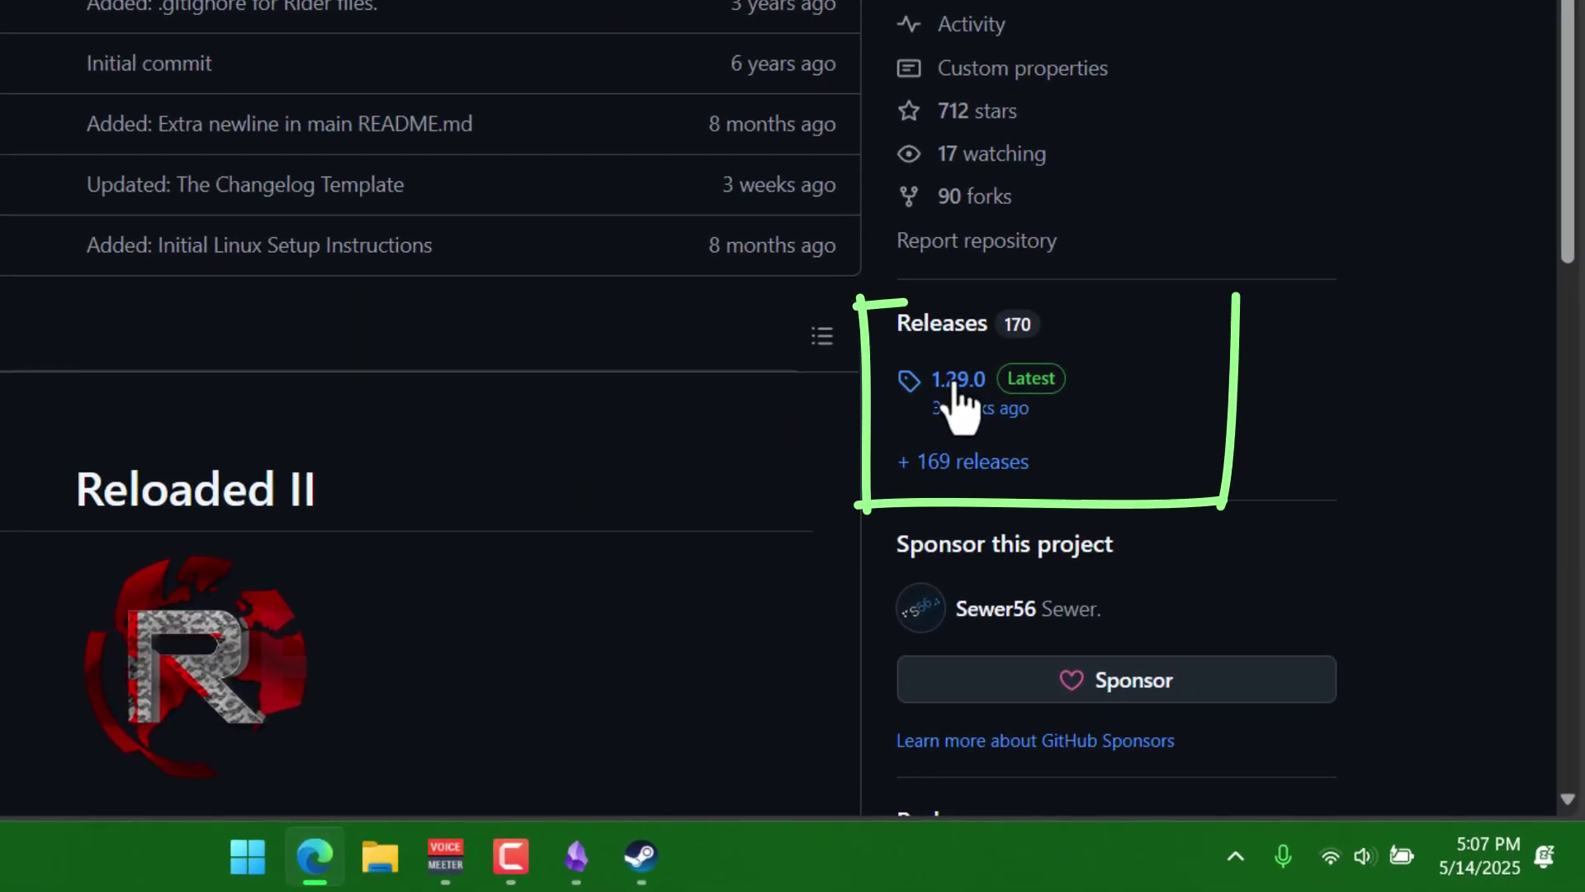
{"action": "left_click", "coordinate": [954, 384]}
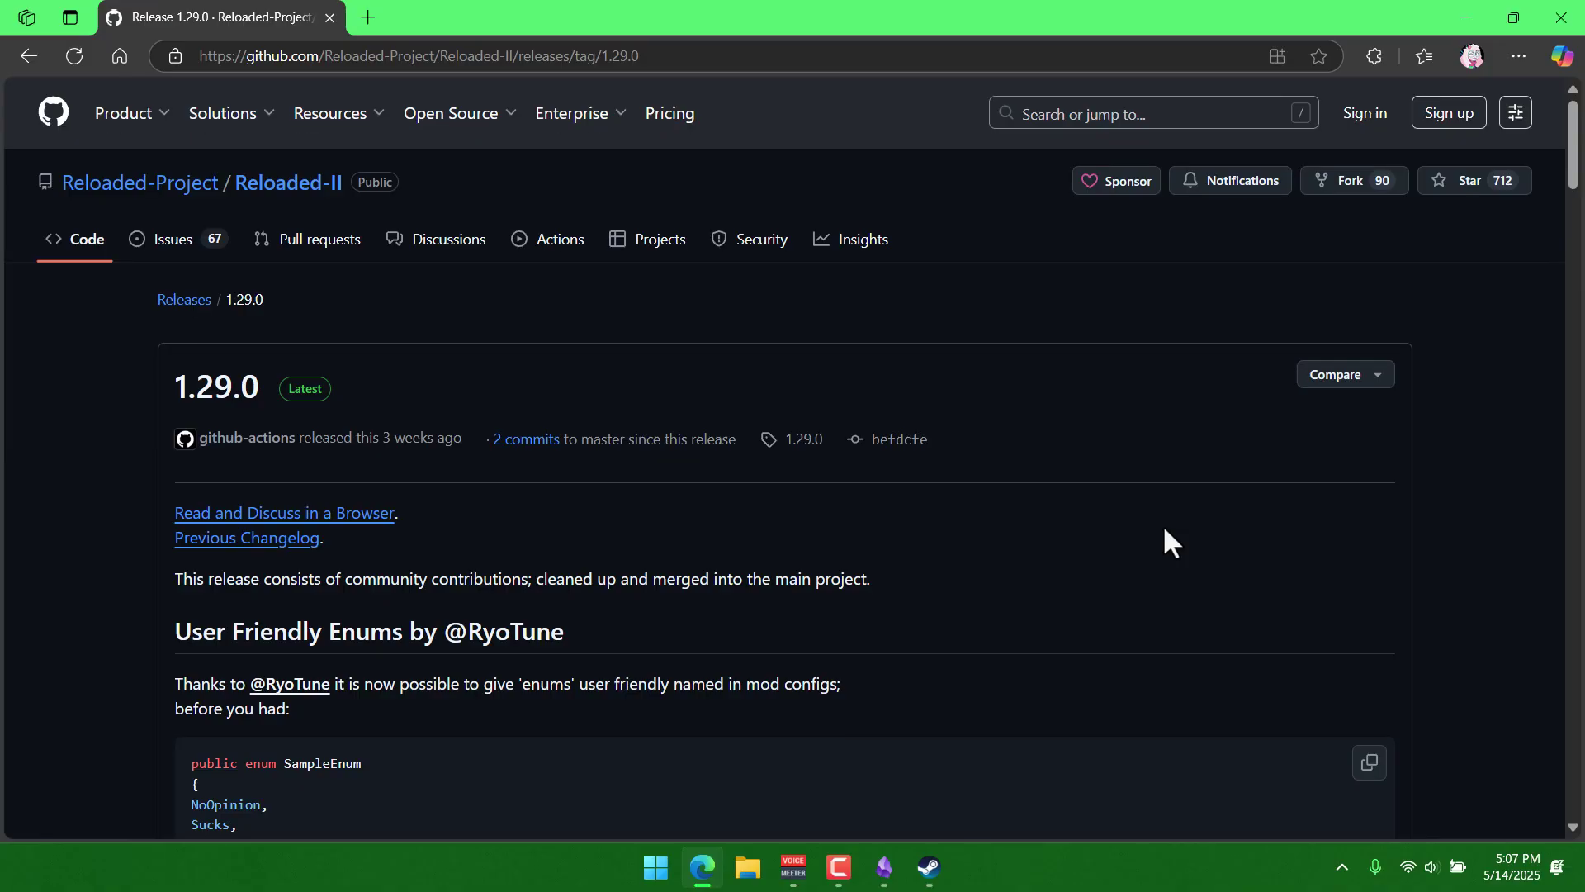
{"action": "scroll", "coordinate": [1162, 523], "scroll_direction": "down", "scroll_amount": 5}
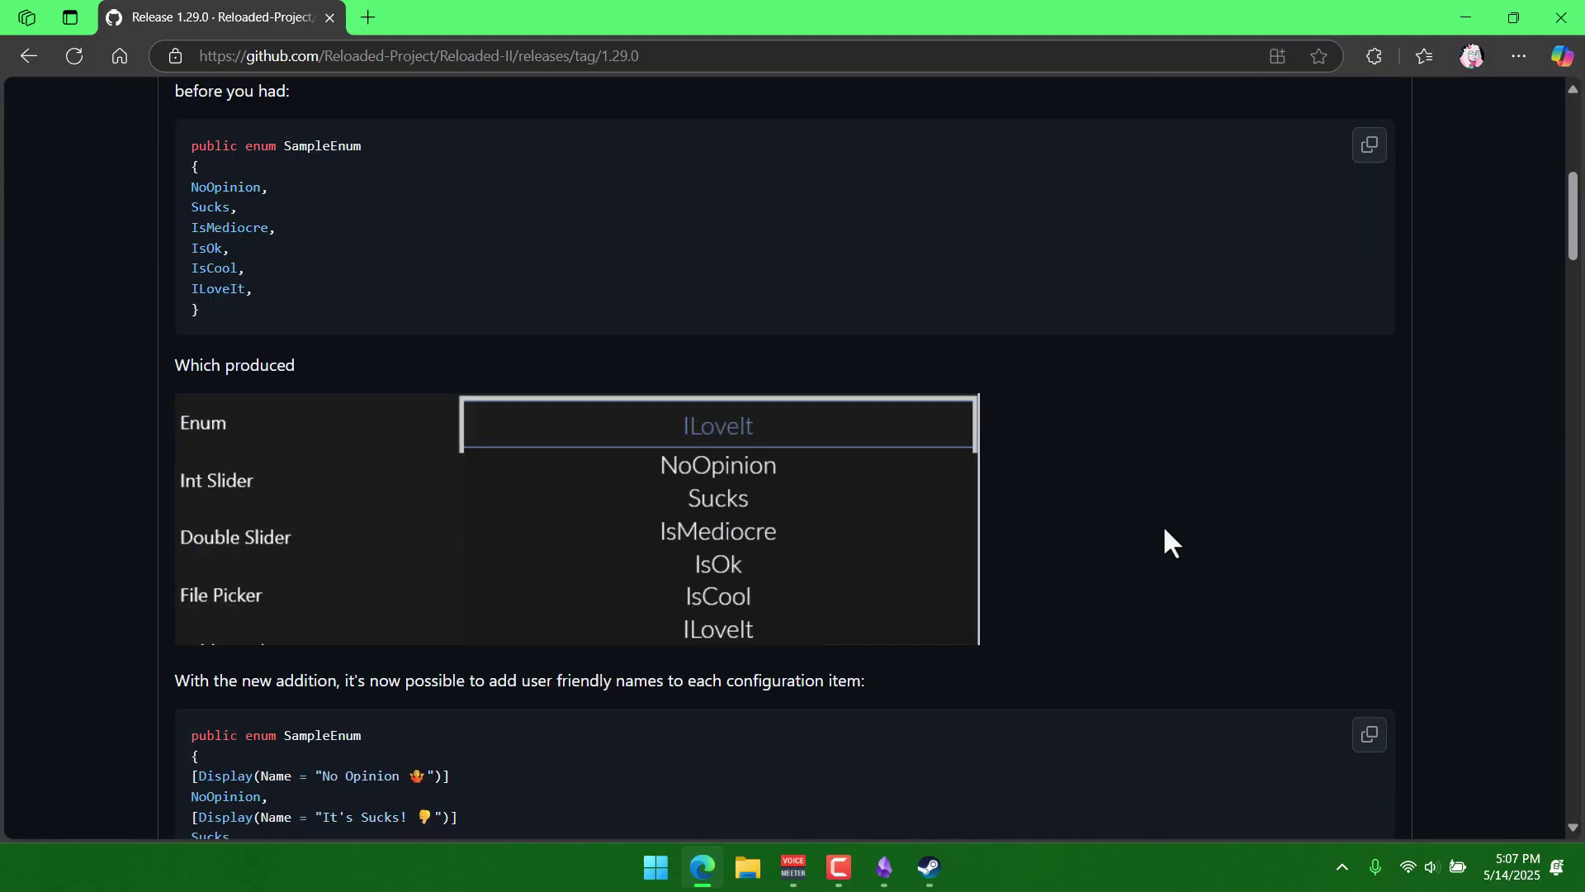
{"action": "scroll", "coordinate": [1164, 525], "scroll_direction": "down", "scroll_amount": 5}
{"action": "scroll", "coordinate": [1164, 524], "scroll_direction": "down", "scroll_amount": 5}
{"action": "scroll", "coordinate": [1162, 524], "scroll_direction": "down", "scroll_amount": 5}
{"action": "scroll", "coordinate": [1162, 524], "scroll_direction": "down", "scroll_amount": 5}
{"action": "scroll", "coordinate": [1162, 523], "scroll_direction": "down", "scroll_amount": 5}
{"action": "scroll", "coordinate": [1164, 524], "scroll_direction": "down", "scroll_amount": 3}
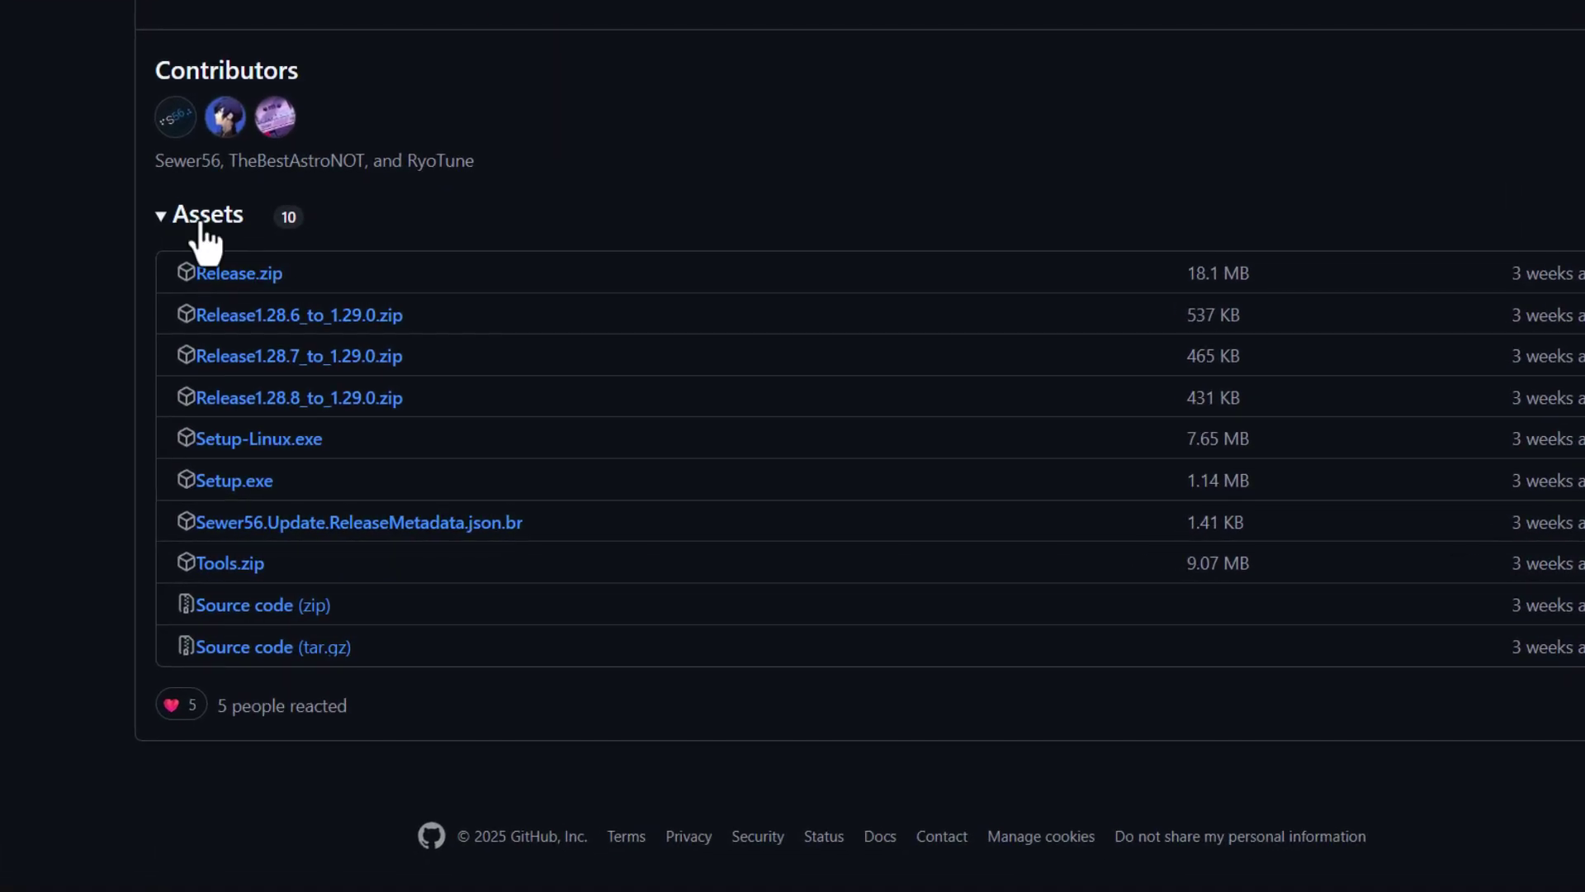
{"action": "left_click", "coordinate": [206, 303]}
Start extracting Release.zip with the Desktop chosen as the destination.
{"action": "left_click", "coordinate": [206, 654]}
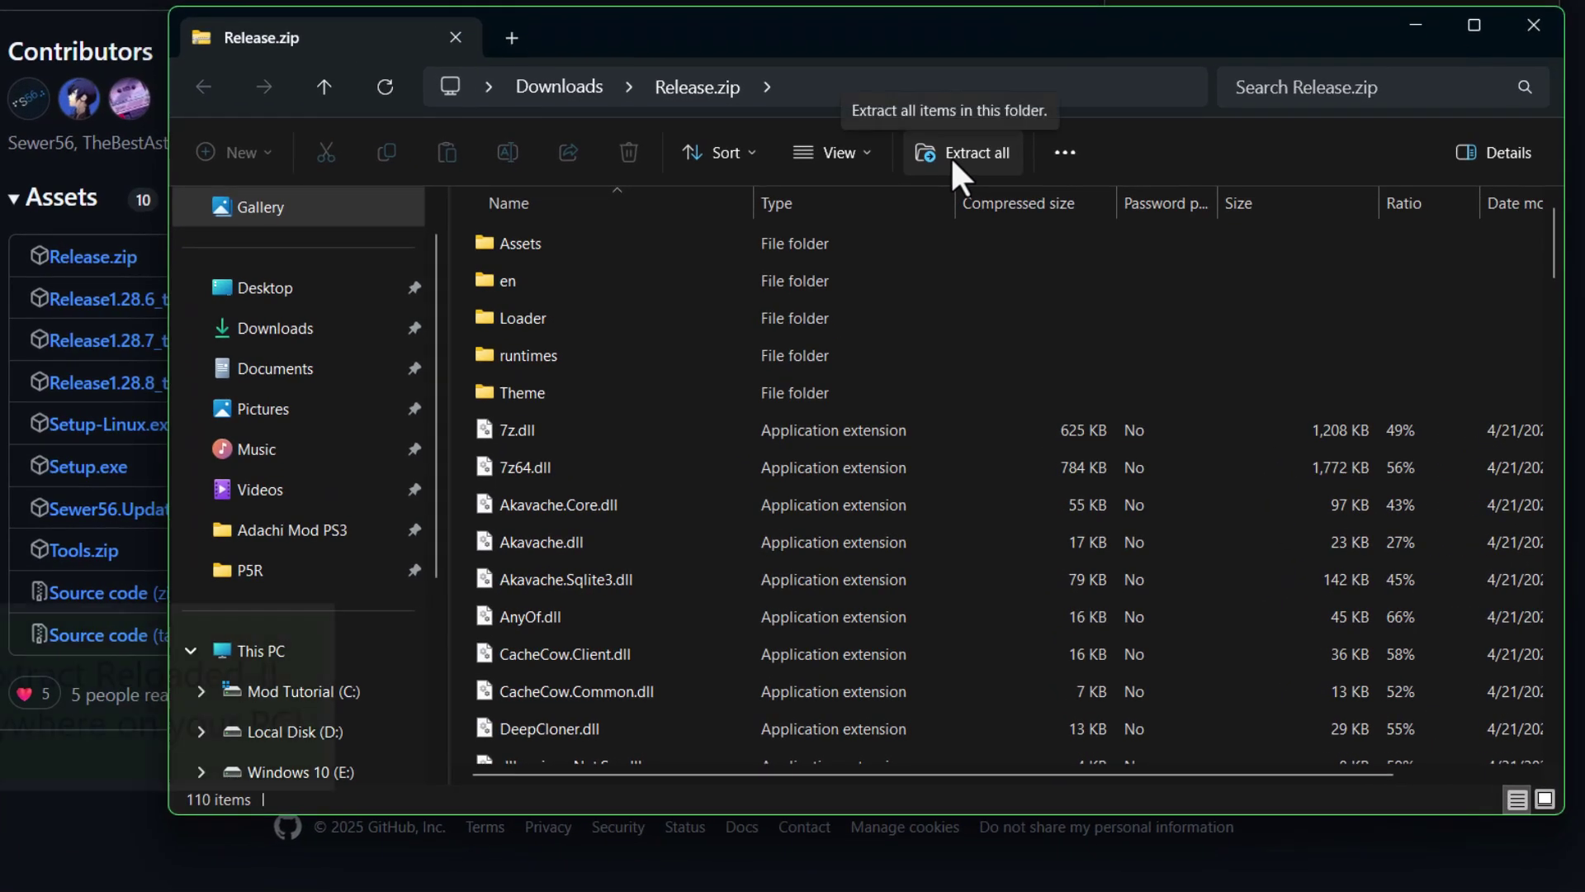
{"action": "left_click", "coordinate": [957, 232]}
{"action": "left_click", "coordinate": [1019, 281]}
{"action": "left_click", "coordinate": [496, 407]}
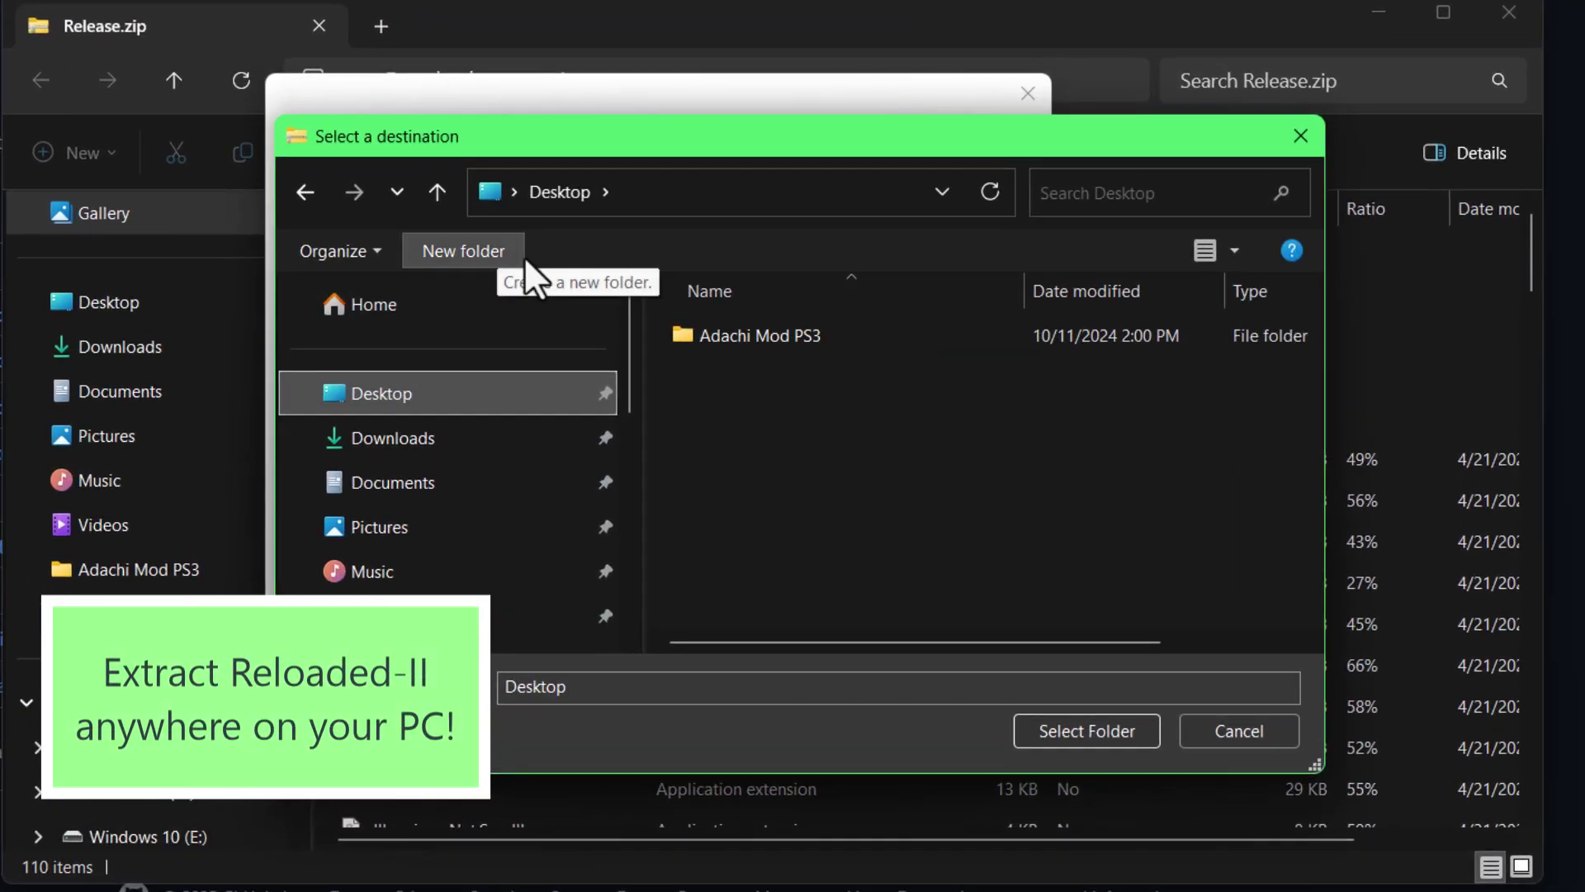
Create nested Tools and Reloaded-II folders and extract the archive into Reloaded-II.
{"action": "left_click", "coordinate": [492, 255]}
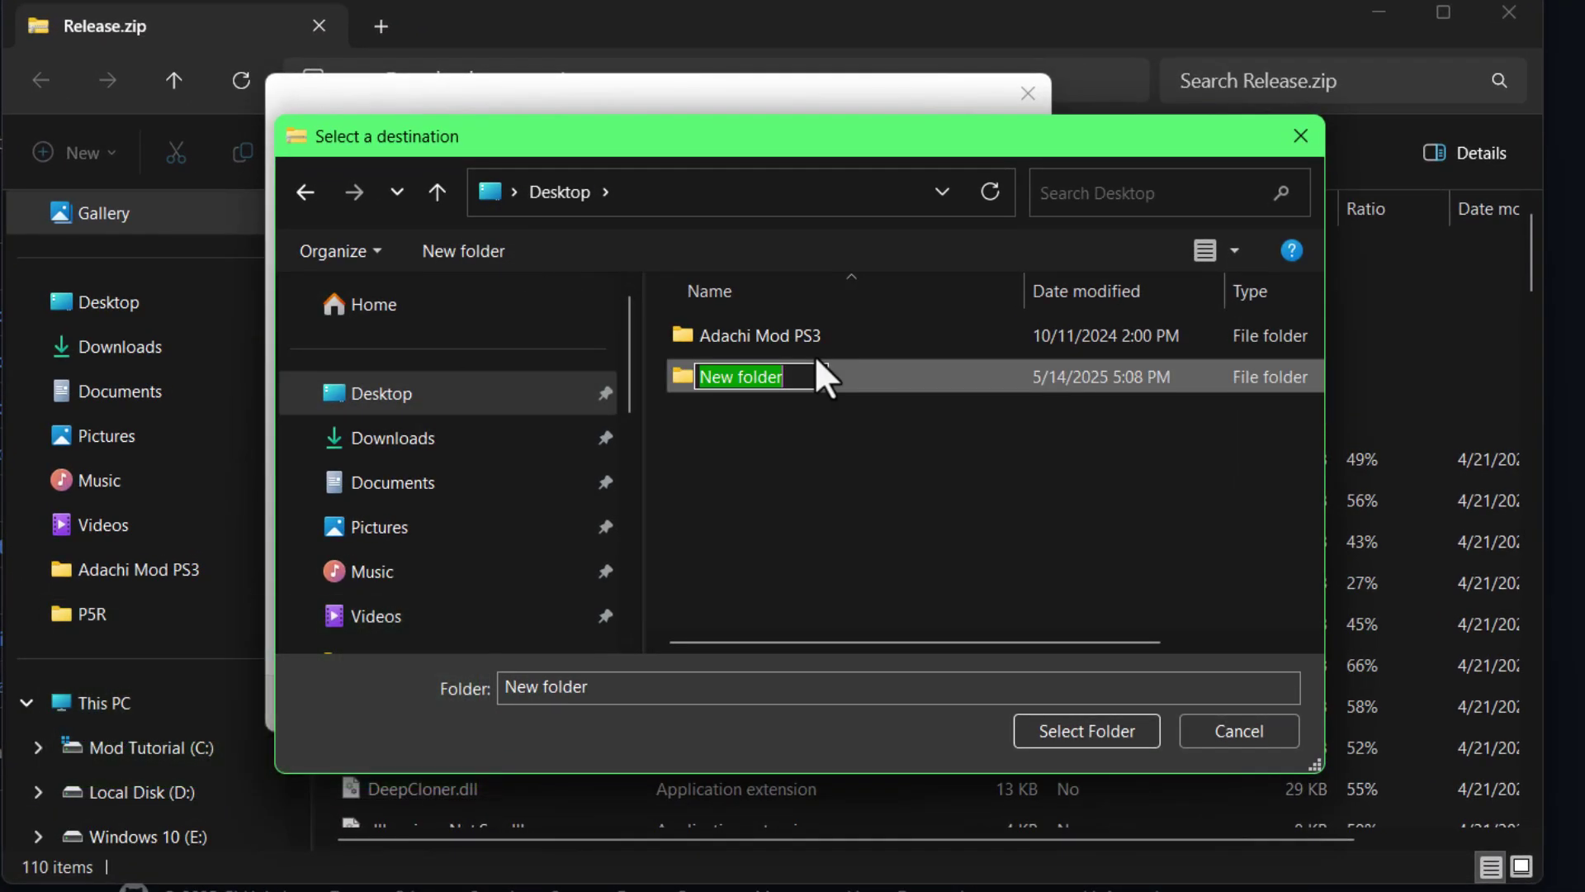
{"action": "type", "text": "Tools"}
{"action": "key", "text": "Return"}
{"action": "key", "text": "Return"}
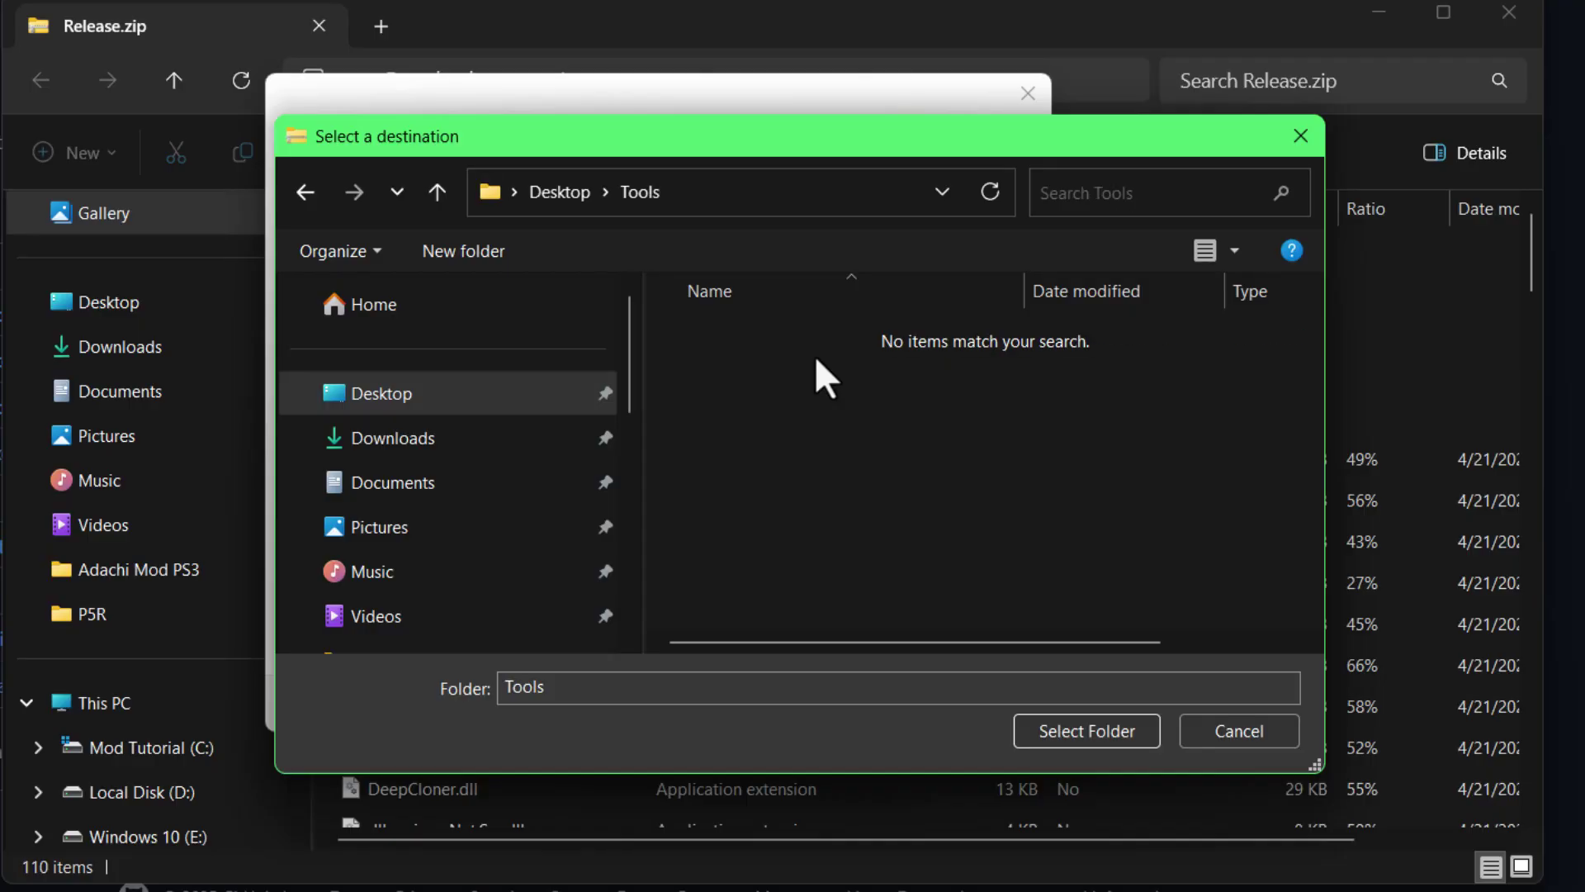
{"action": "left_click", "coordinate": [502, 266]}
{"action": "type", "text": "Reloaded-II"}
{"action": "key", "text": "Return"}
{"action": "key", "text": "Return"}
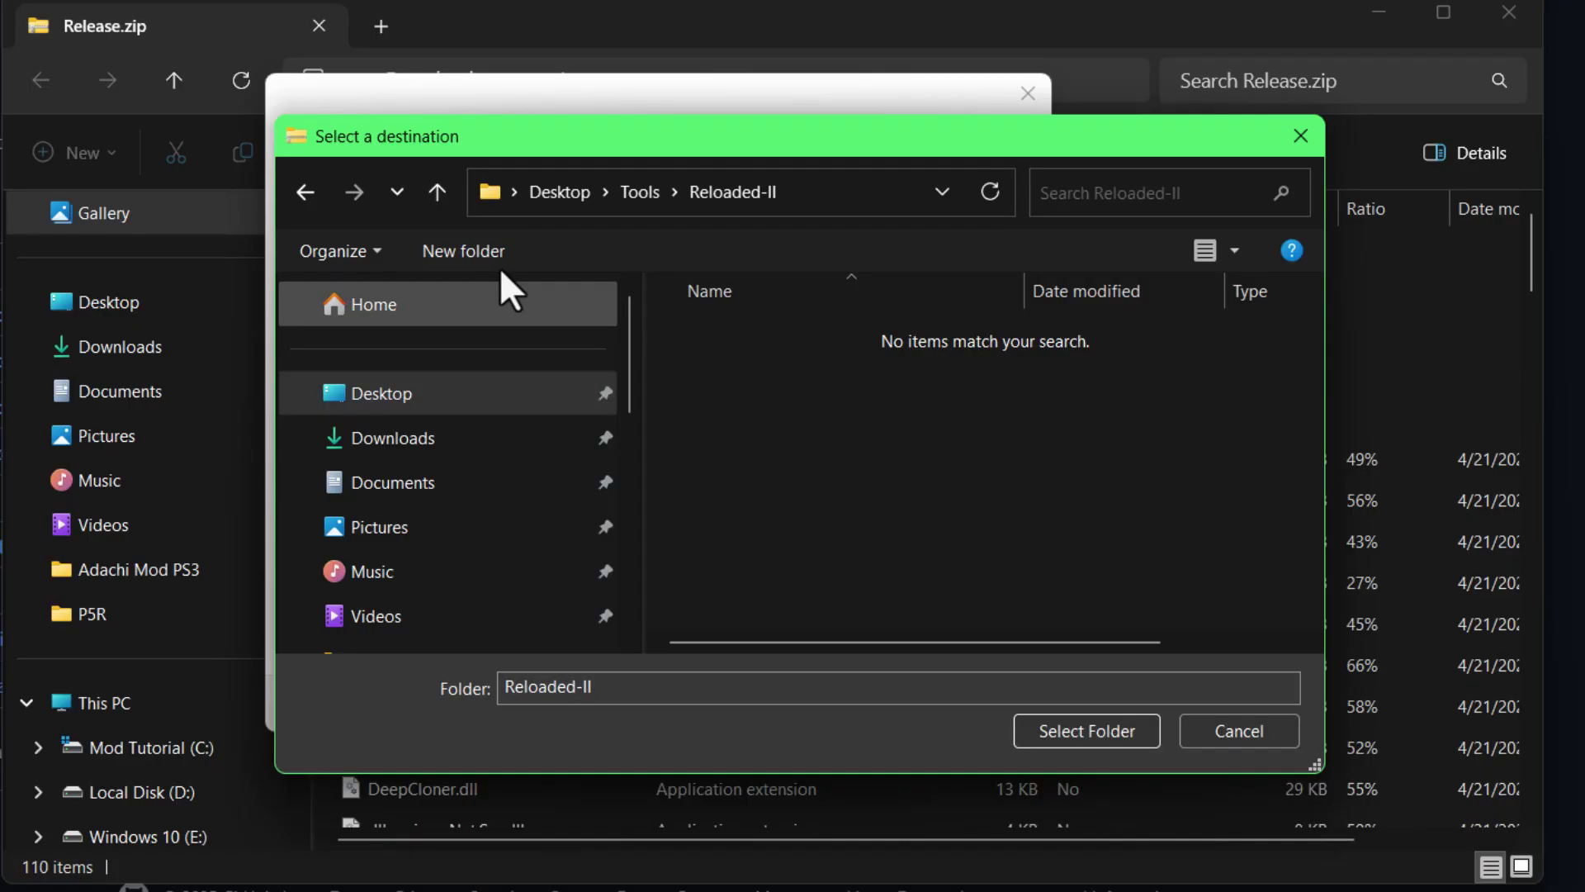
{"action": "left_click", "coordinate": [1086, 729]}
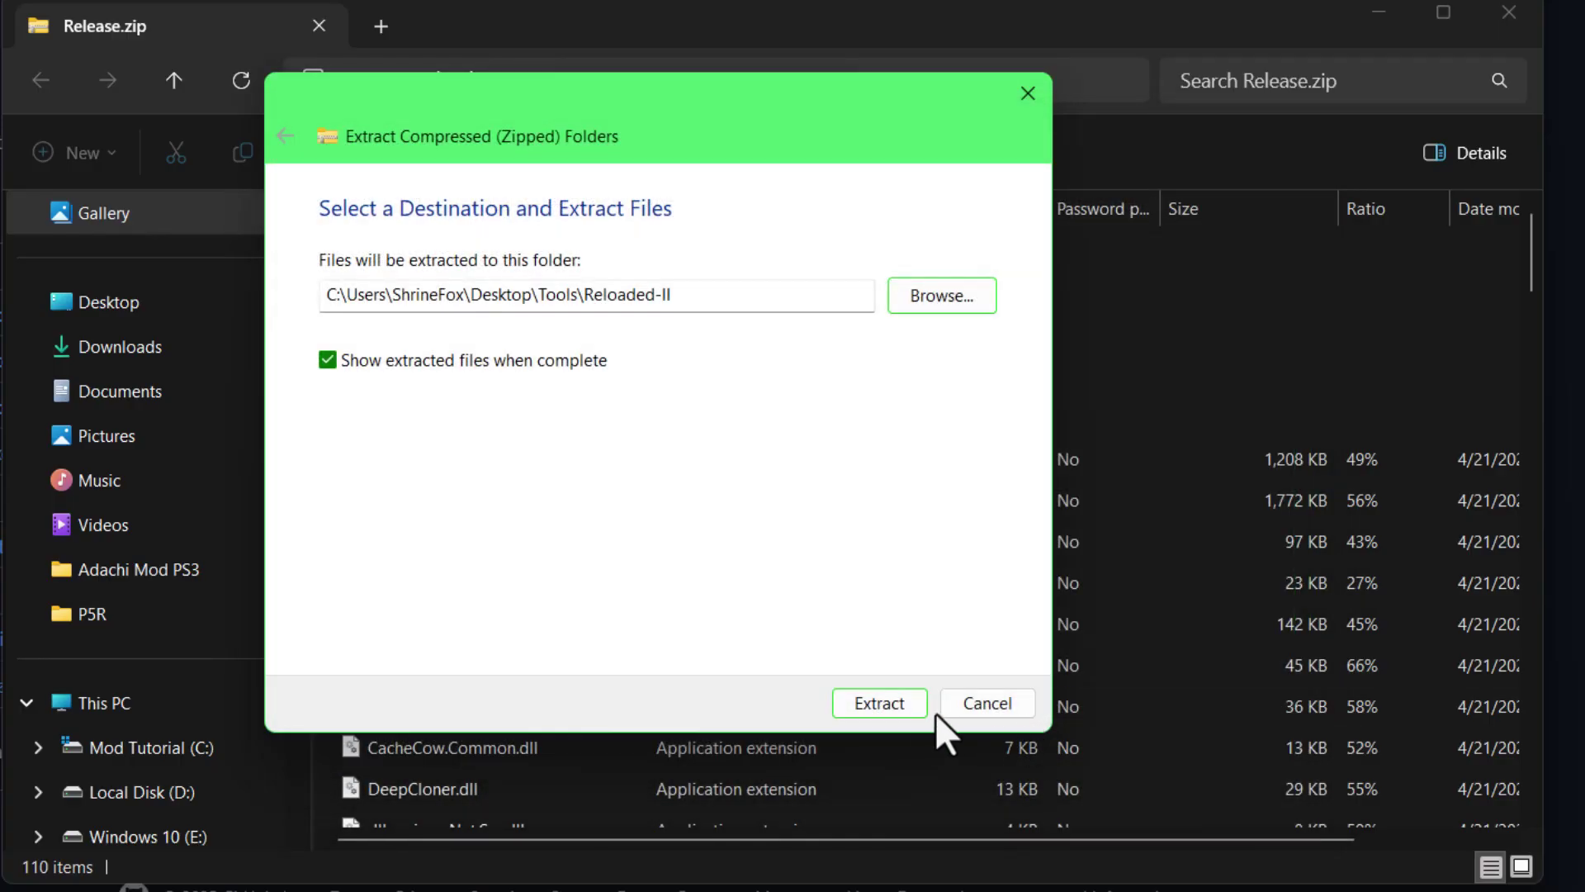
{"action": "left_click", "coordinate": [879, 702]}
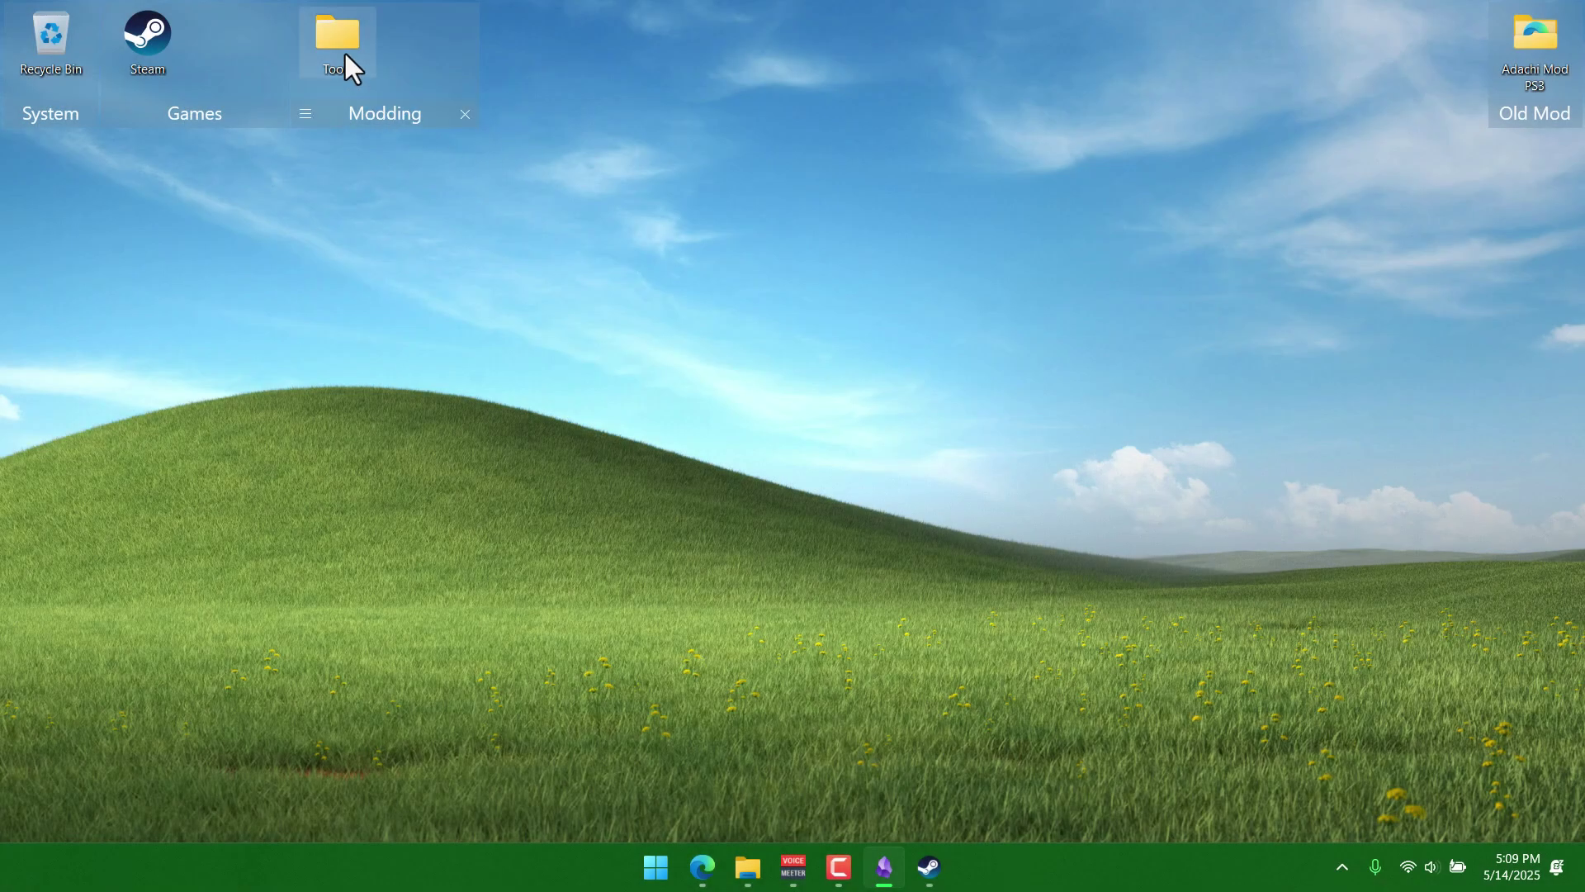
Go into Tools > Reloaded-II and select Reloaded-II.exe.
{"action": "double_click", "coordinate": [344, 50]}
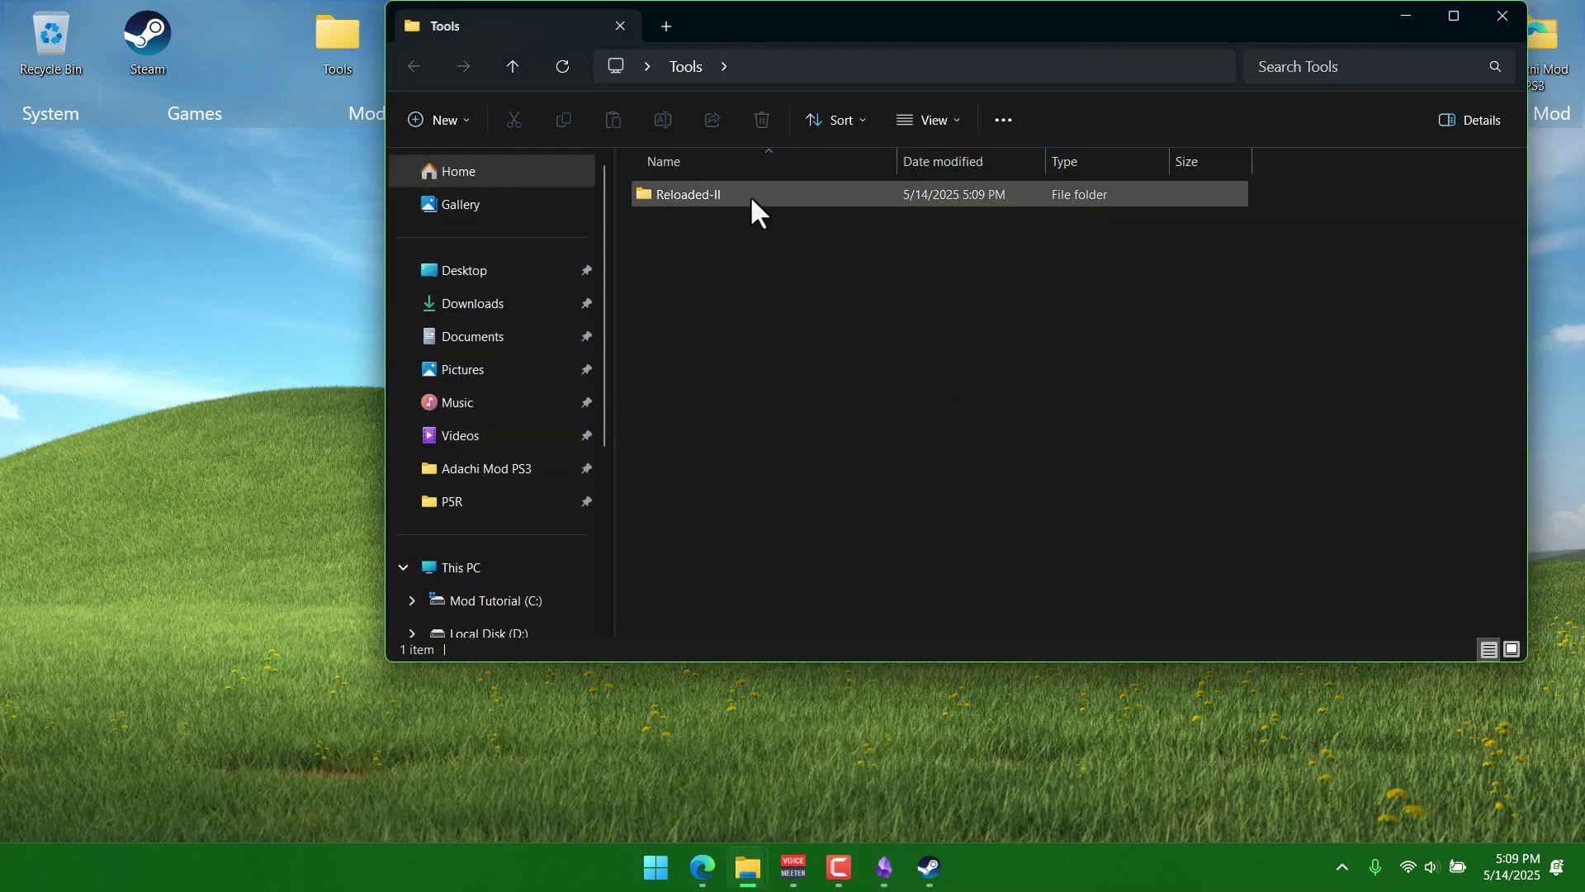
{"action": "left_click", "coordinate": [703, 193]}
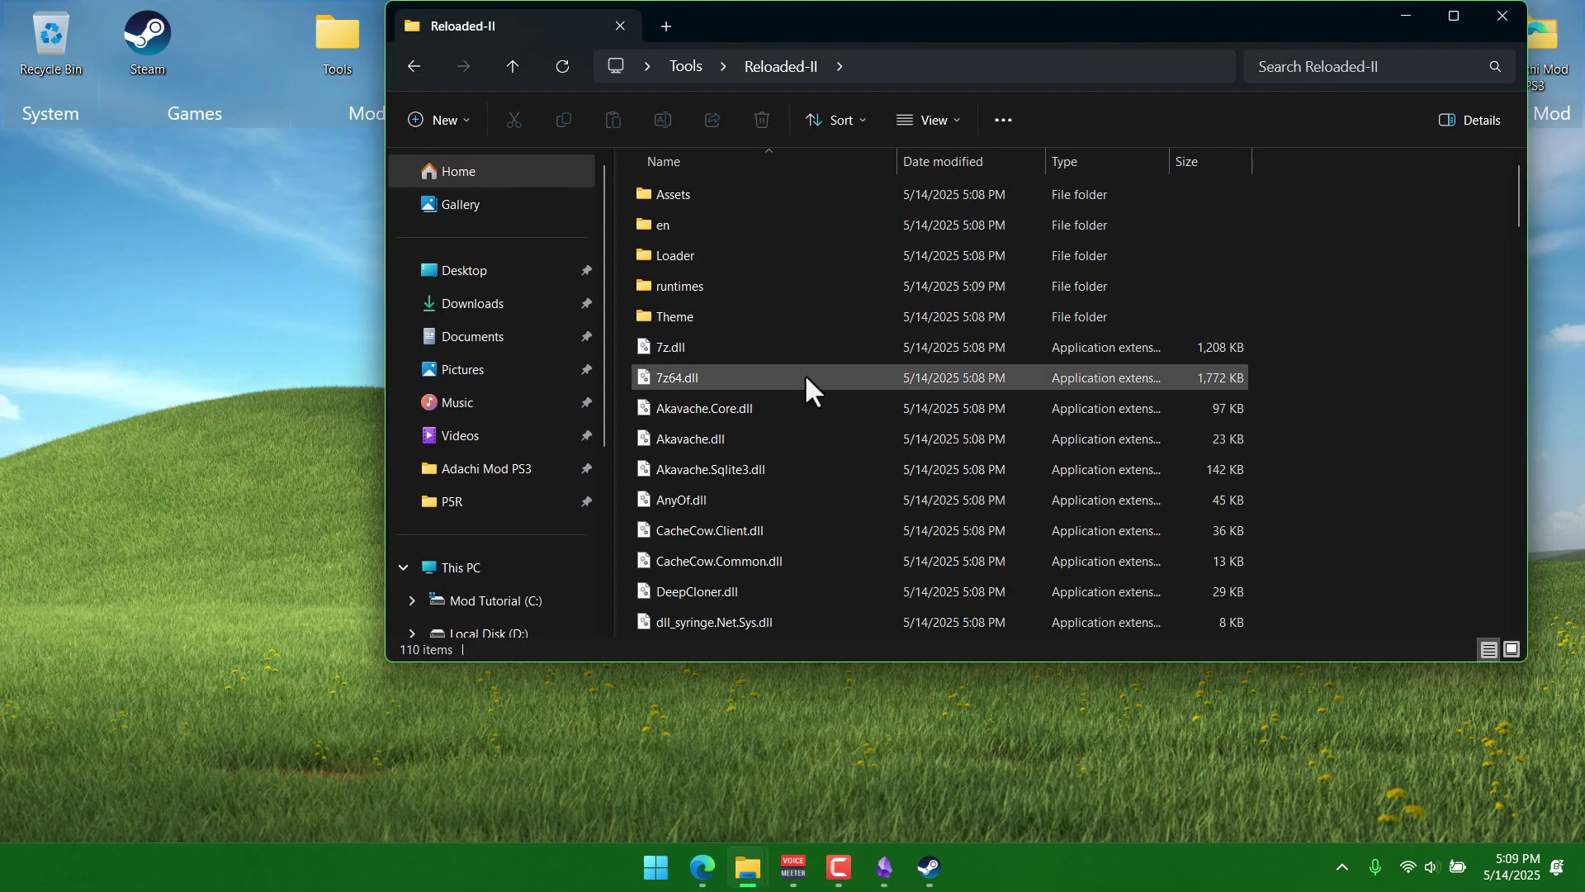
{"action": "scroll", "coordinate": [810, 397], "scroll_direction": "down", "scroll_amount": 5}
{"action": "scroll", "coordinate": [1146, 348], "scroll_direction": "down", "scroll_amount": 5}
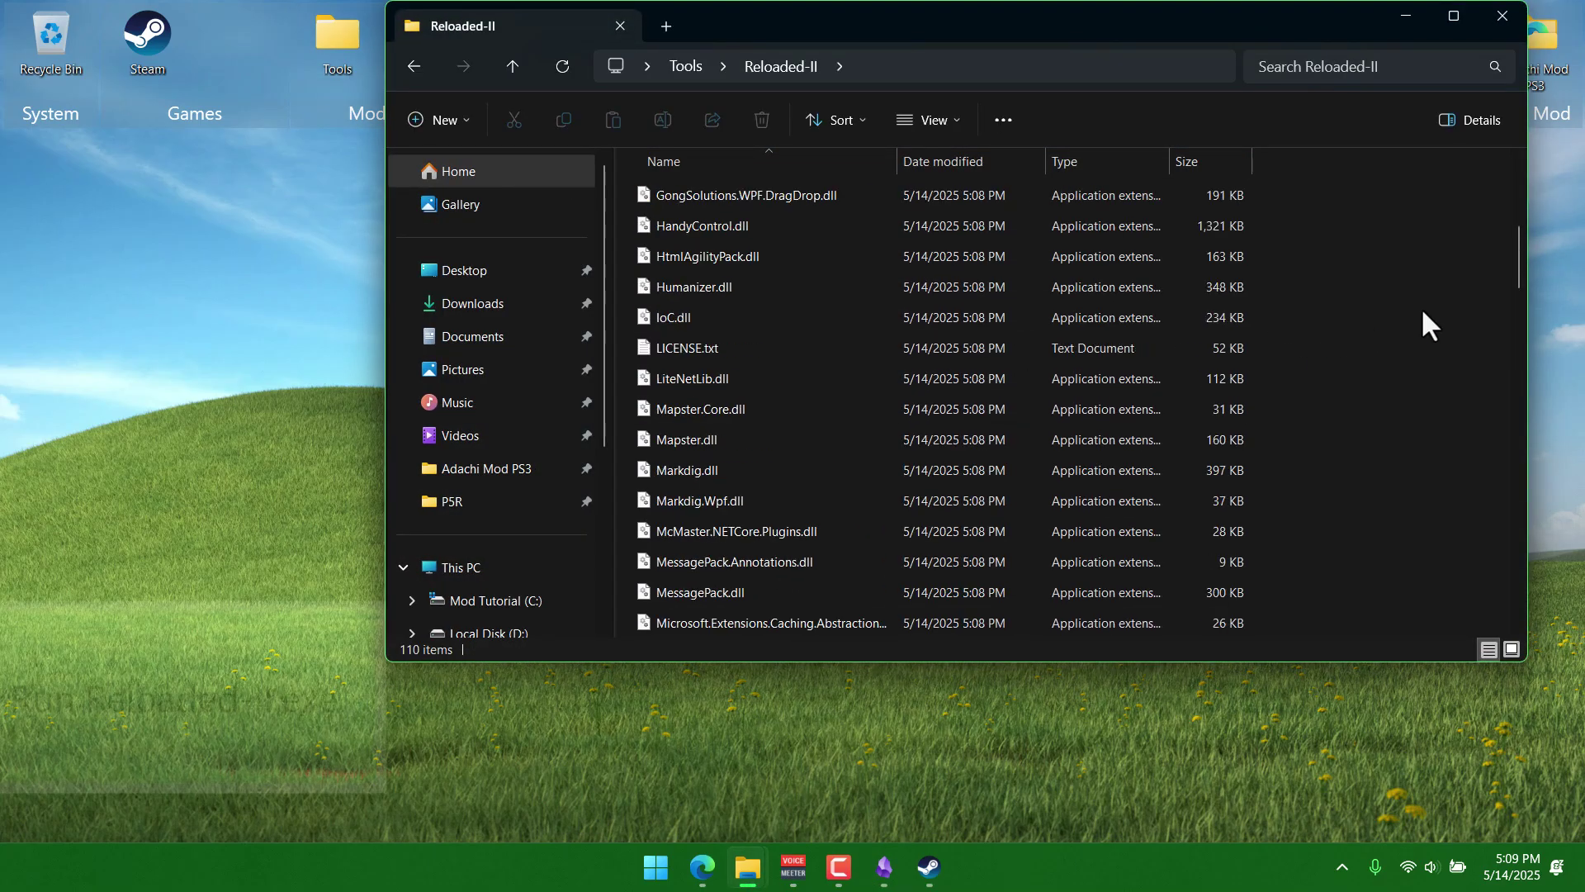
{"action": "scroll", "coordinate": [1421, 323], "scroll_direction": "down", "scroll_amount": 5}
{"action": "scroll", "coordinate": [1420, 307], "scroll_direction": "down", "scroll_amount": 5}
{"action": "scroll", "coordinate": [1434, 316], "scroll_direction": "down", "scroll_amount": 3}
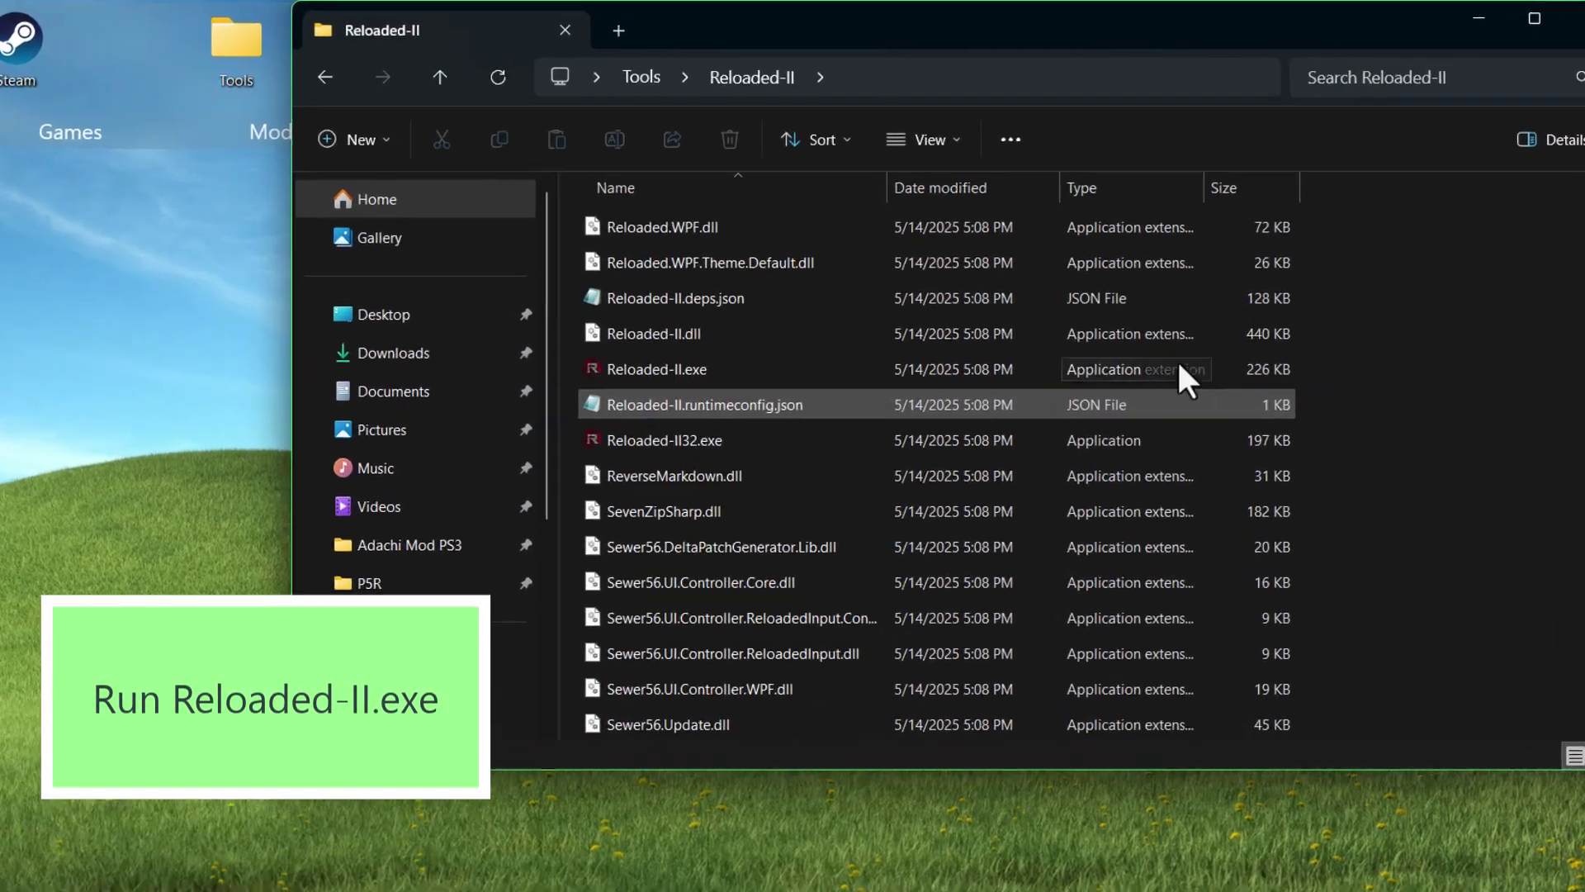
{"action": "left_click", "coordinate": [850, 419]}
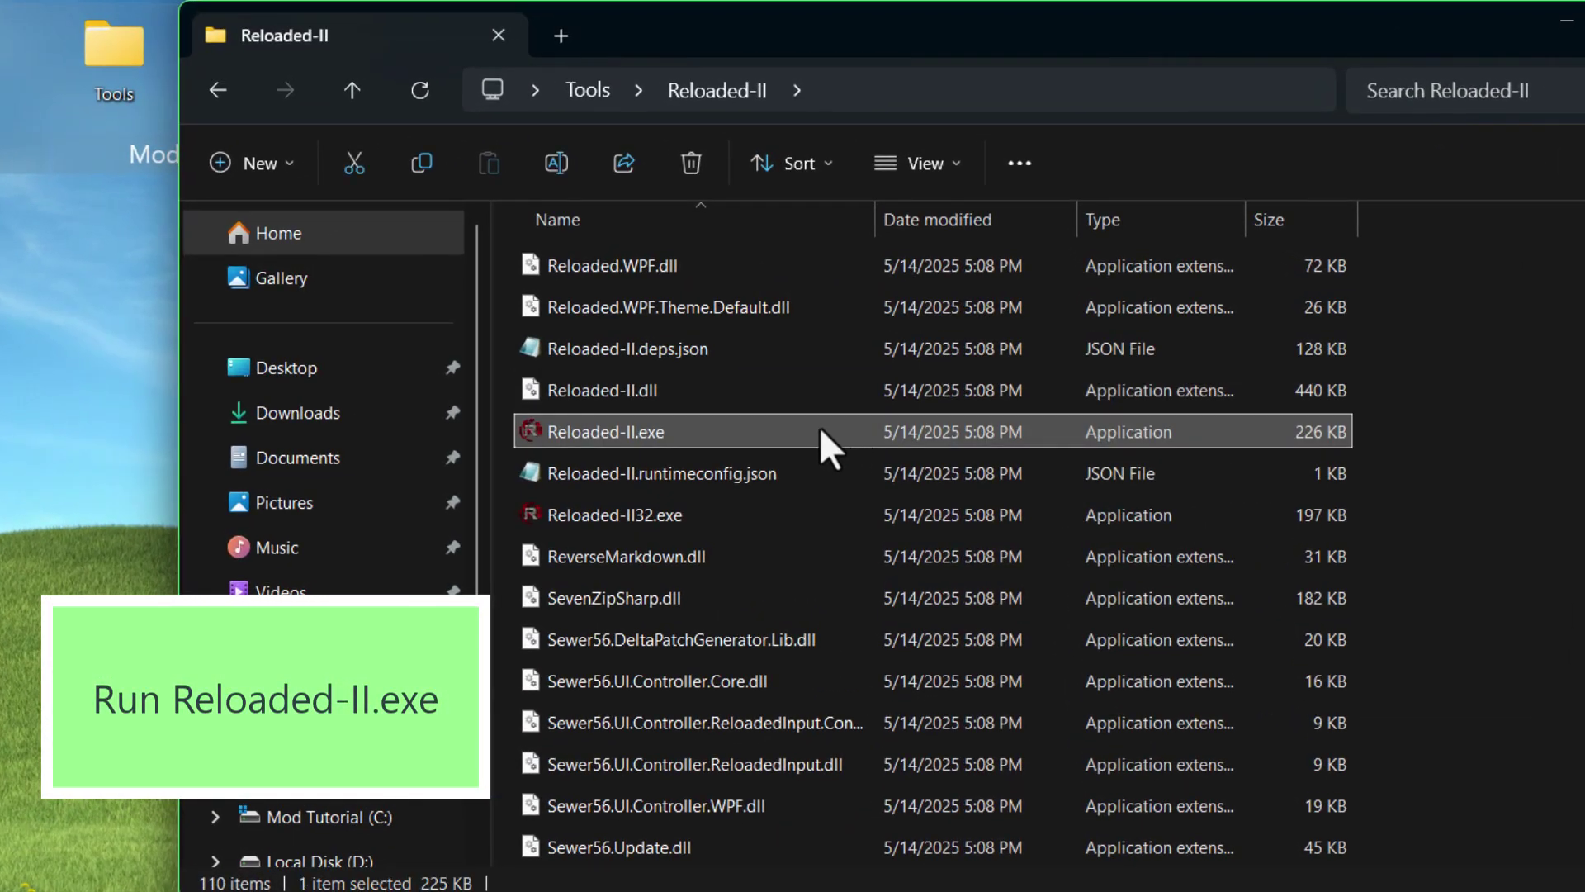
Create a shortcut to Reloaded-II.exe and drag it onto the desktop.
{"action": "right_click", "coordinate": [660, 432]}
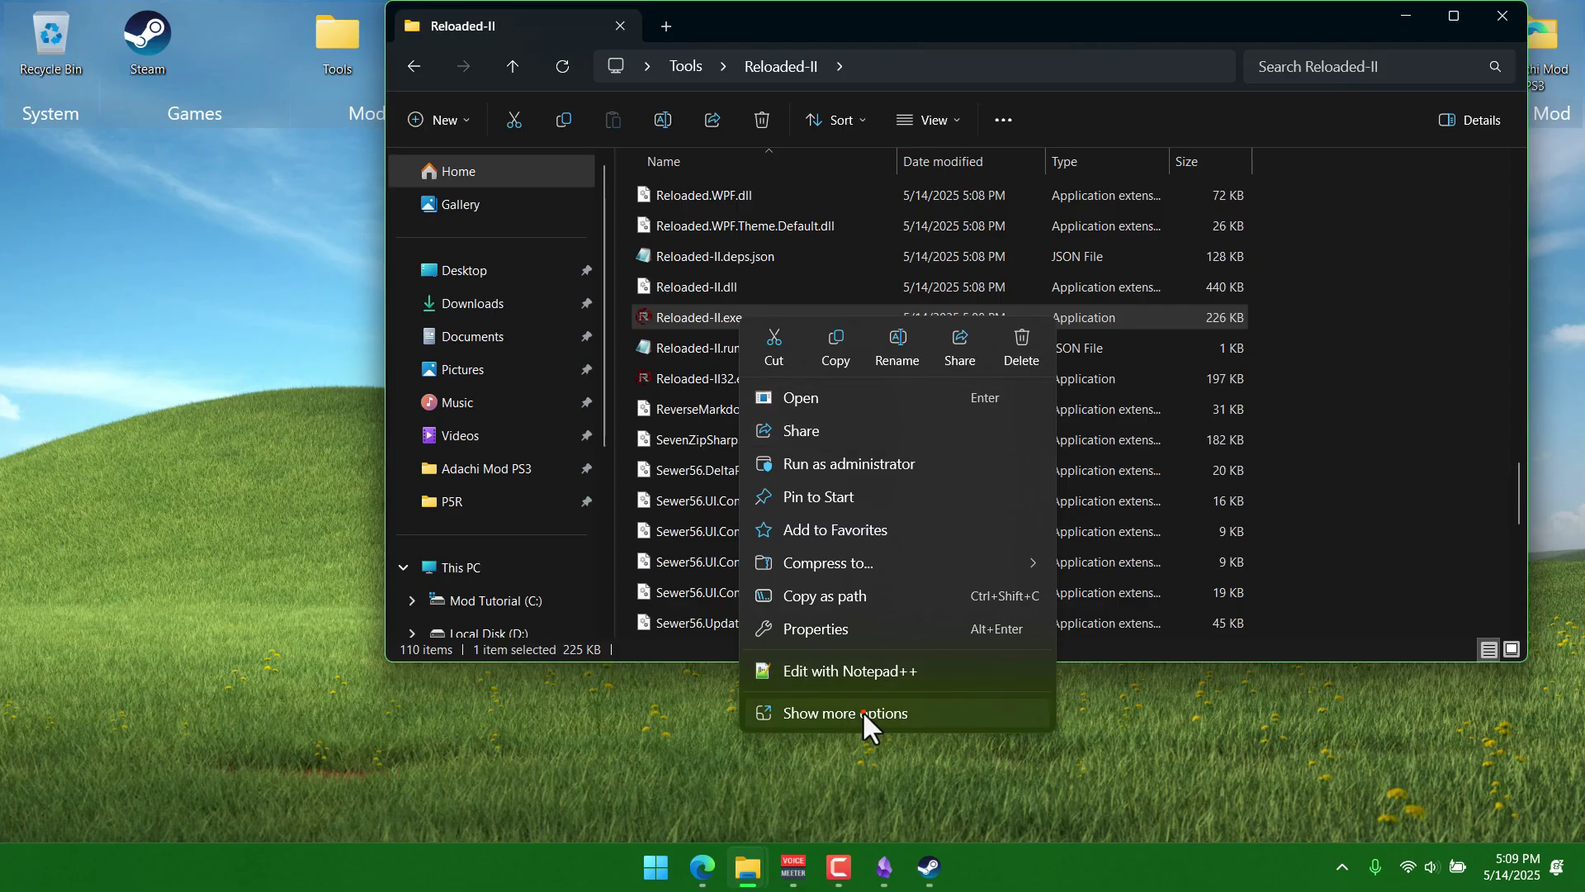
{"action": "left_click", "coordinate": [863, 710]}
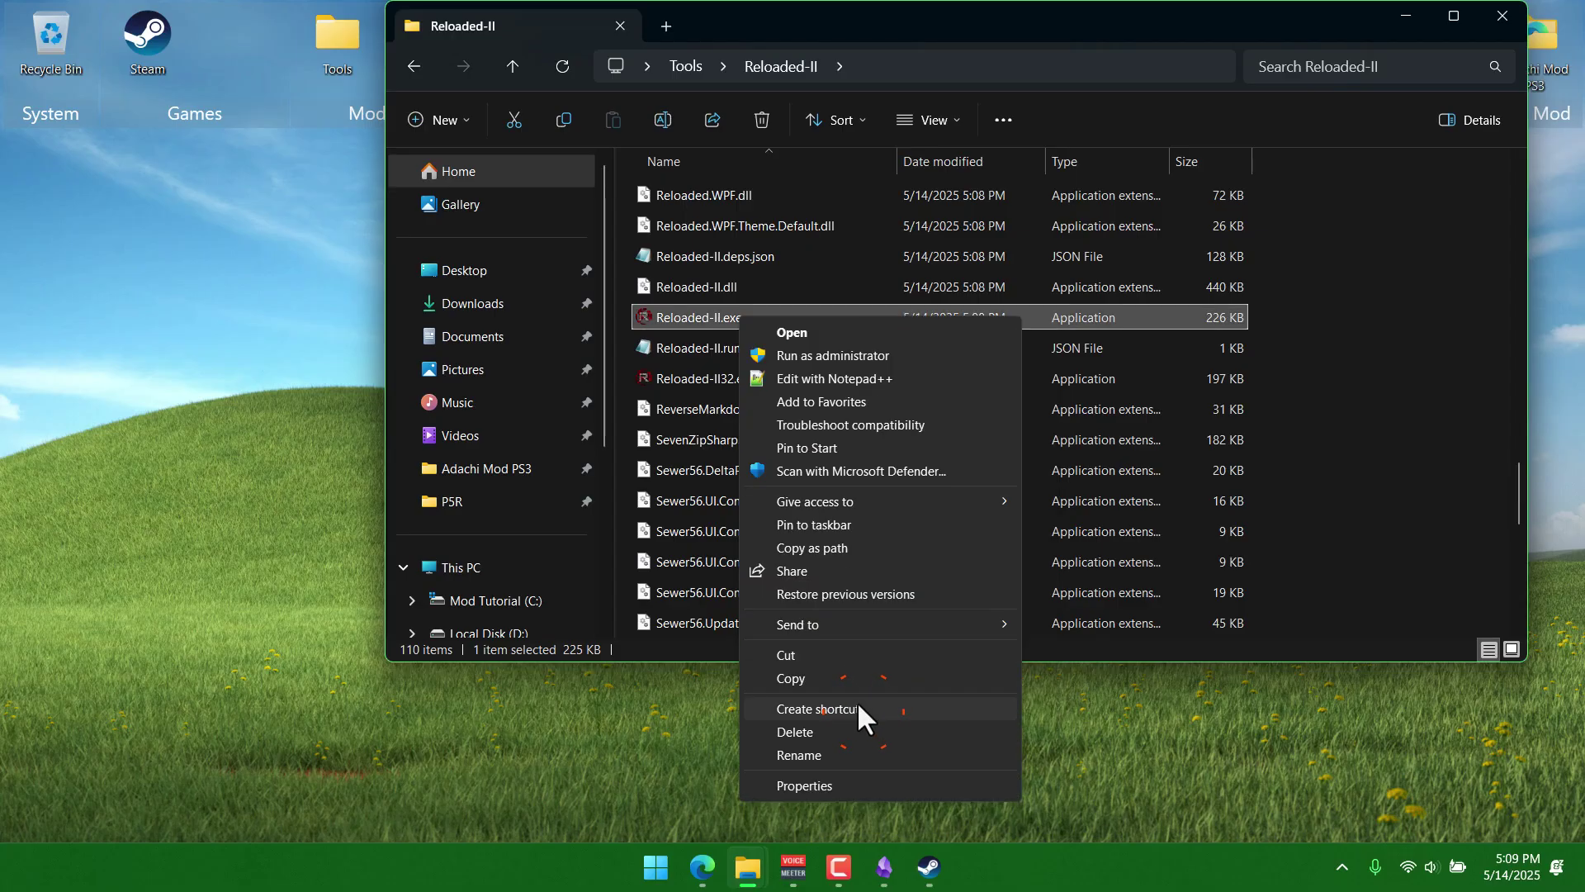
{"action": "left_click", "coordinate": [857, 710]}
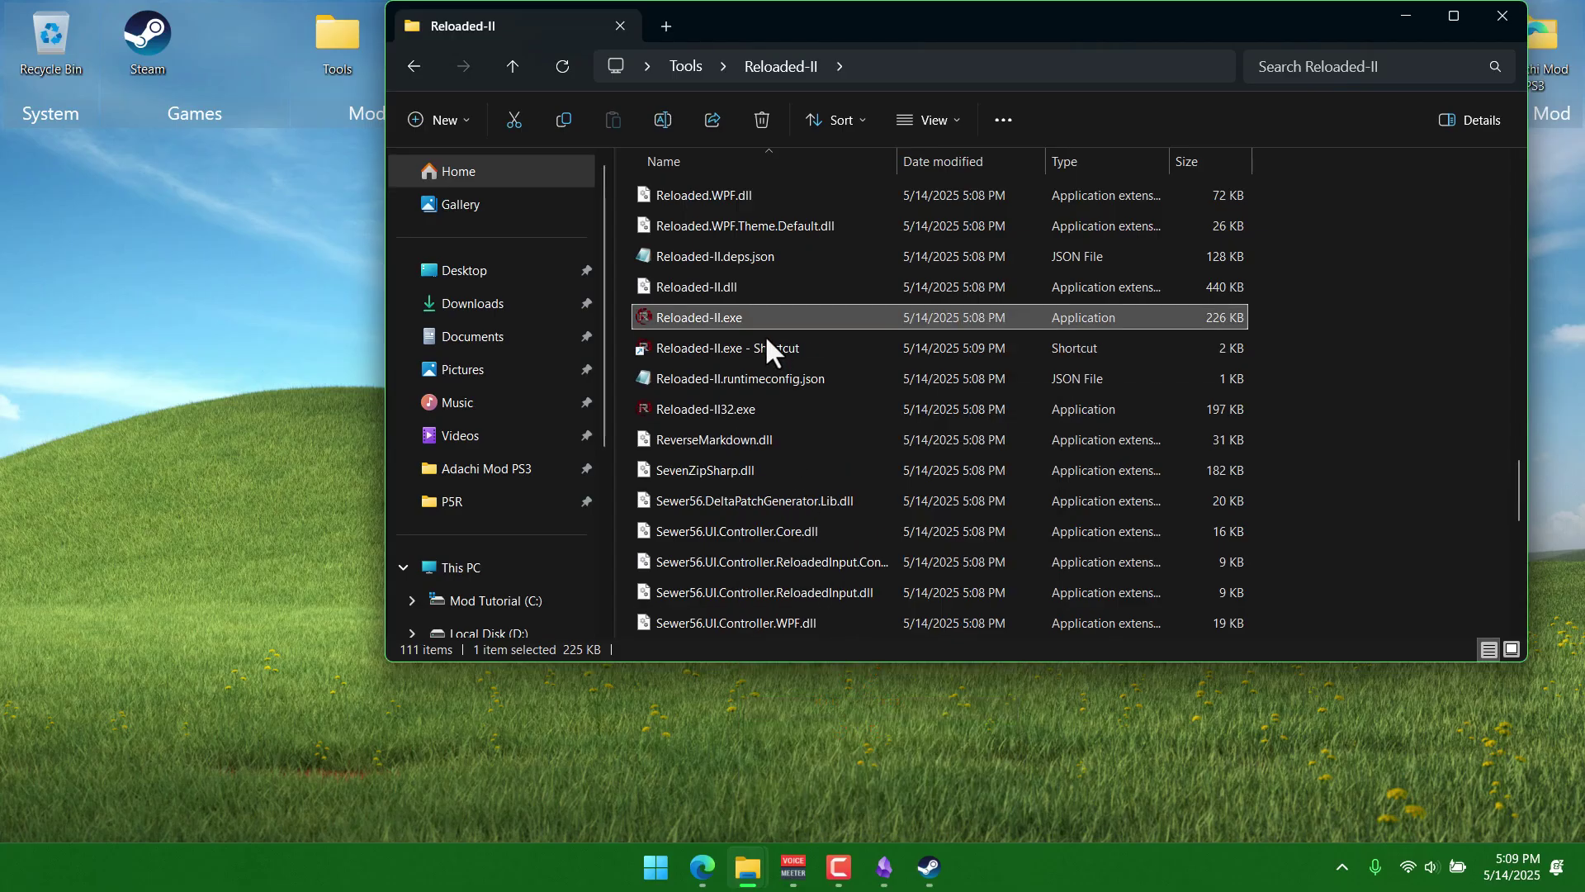
{"action": "left_click", "coordinate": [775, 344]}
{"action": "left_click_drag", "start_coordinate": [225, 397], "coordinate": [244, 59]}
Launch the Reloaded-II desktop shortcut and choose More info, then Run anyway.
{"action": "double_click", "coordinate": [243, 58]}
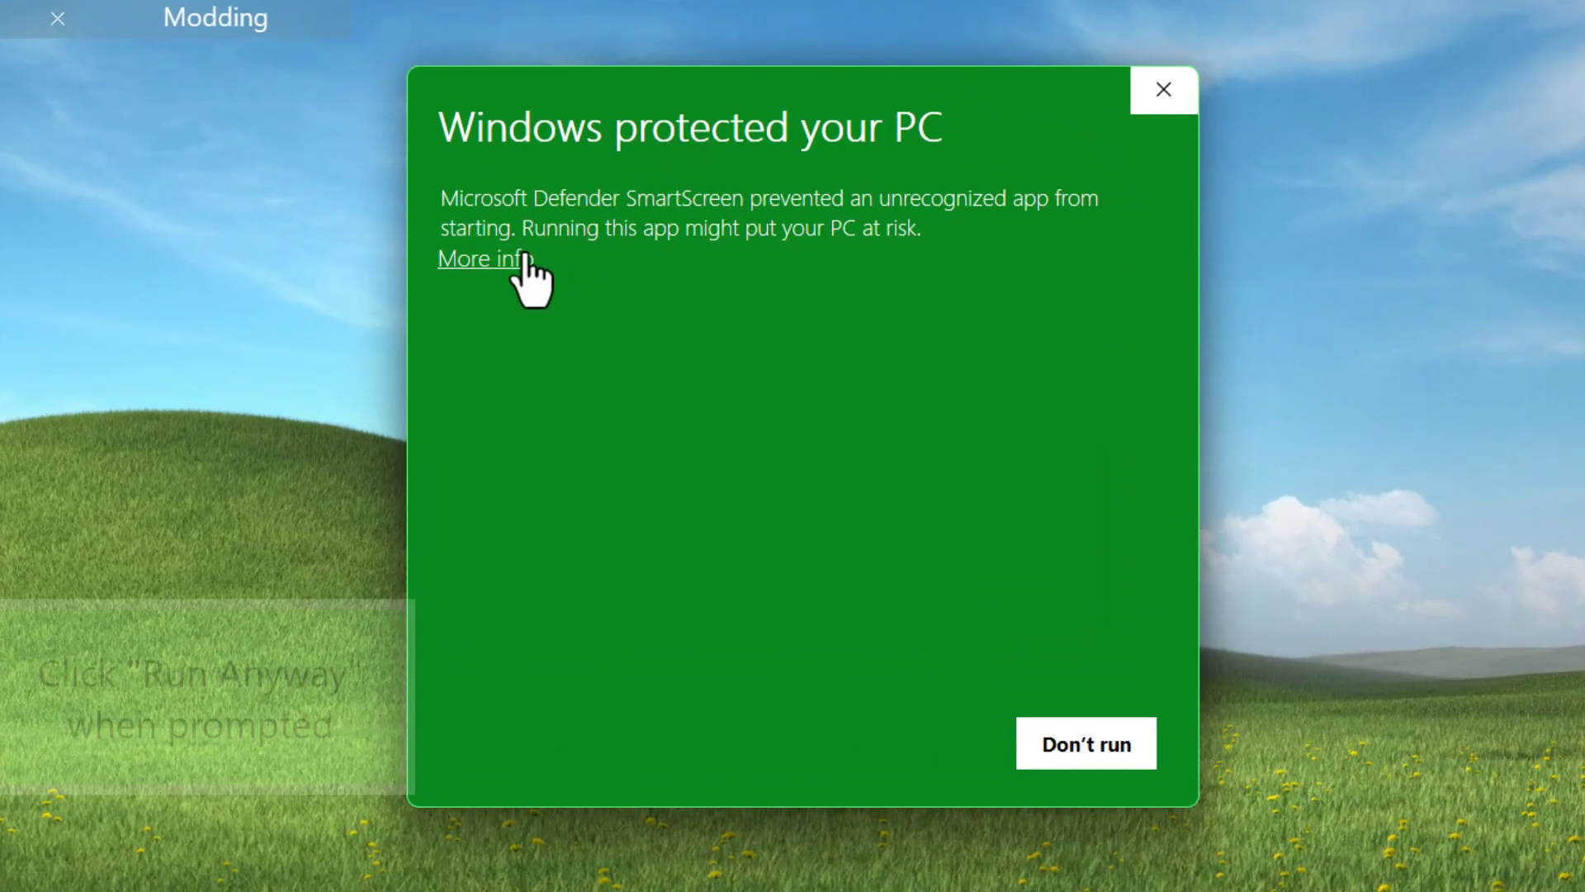
{"action": "left_click", "coordinate": [530, 275]}
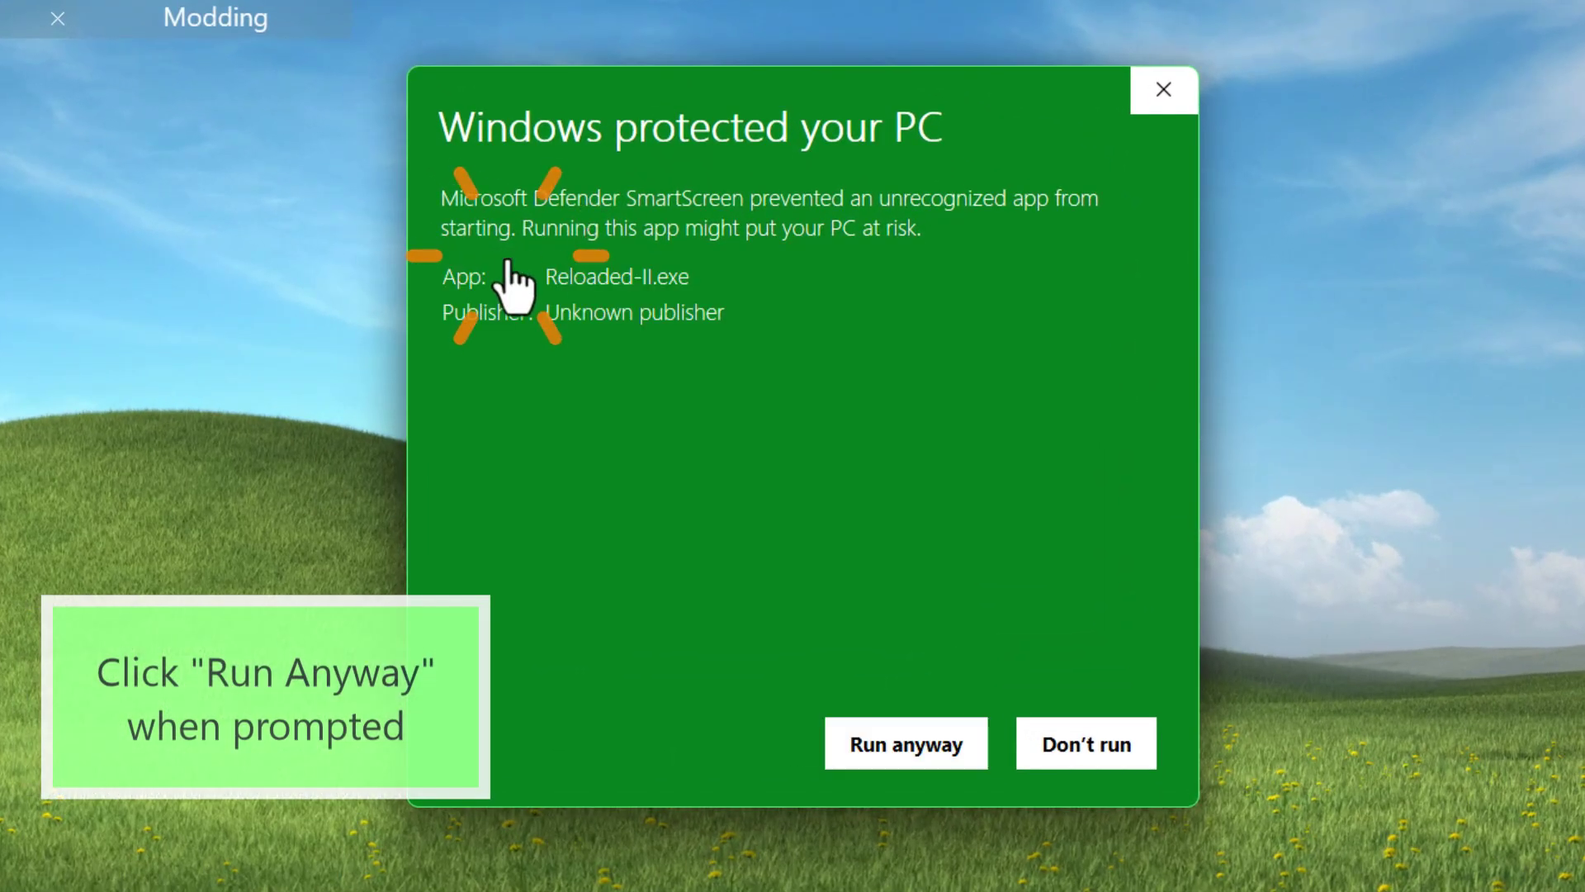
{"action": "left_click", "coordinate": [890, 749]}
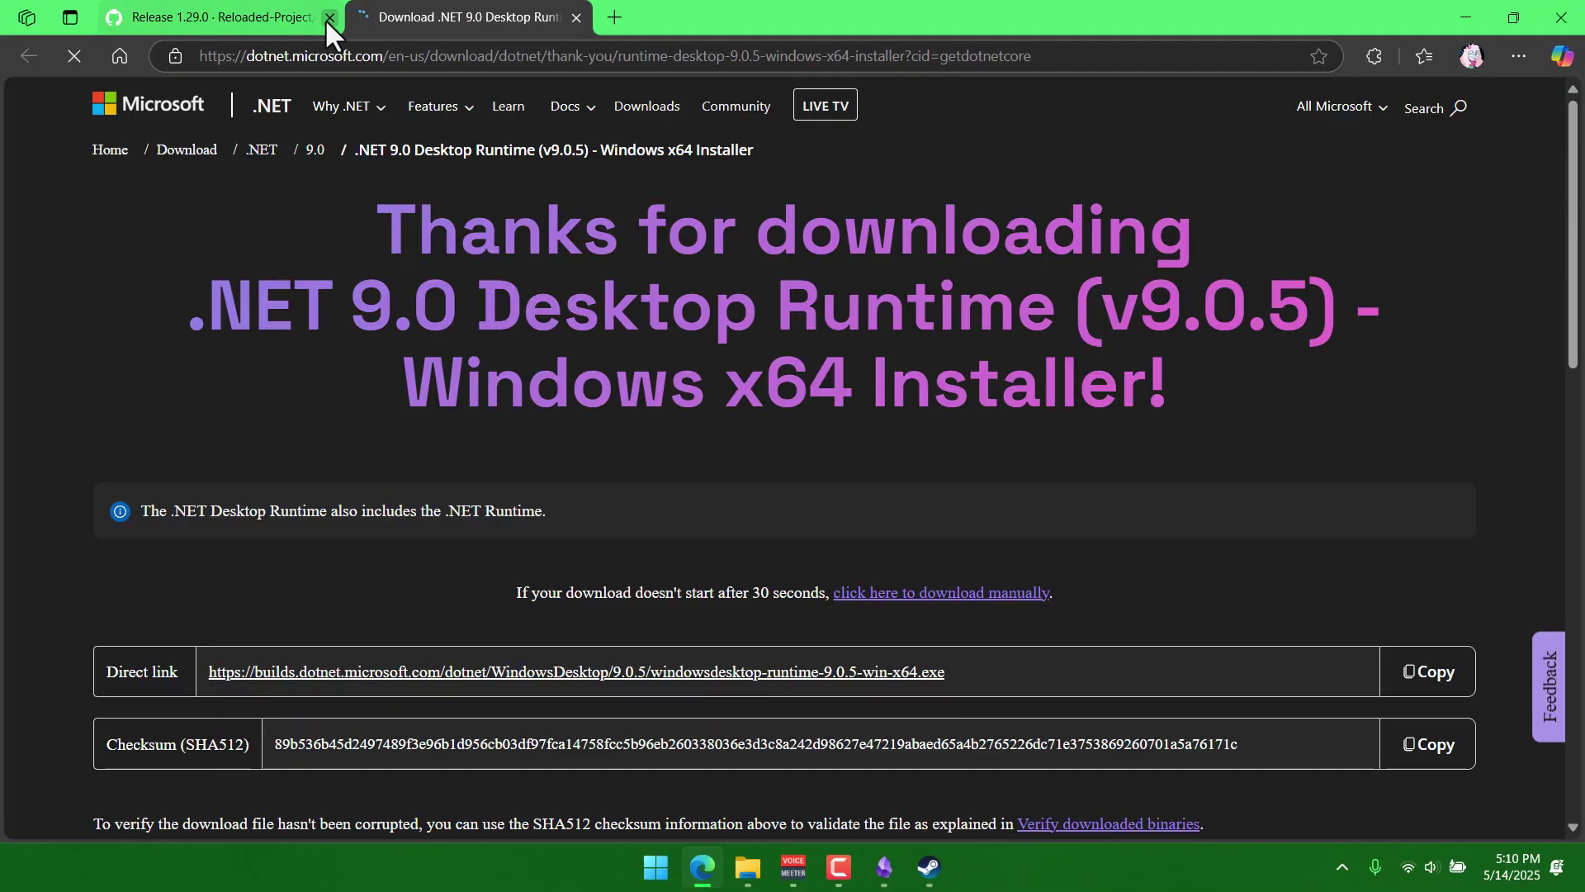
Close the release tab and install windowsdesktop-runtime-9.0.5-win-x64.exe from the downloads panel.
{"action": "left_click", "coordinate": [328, 17]}
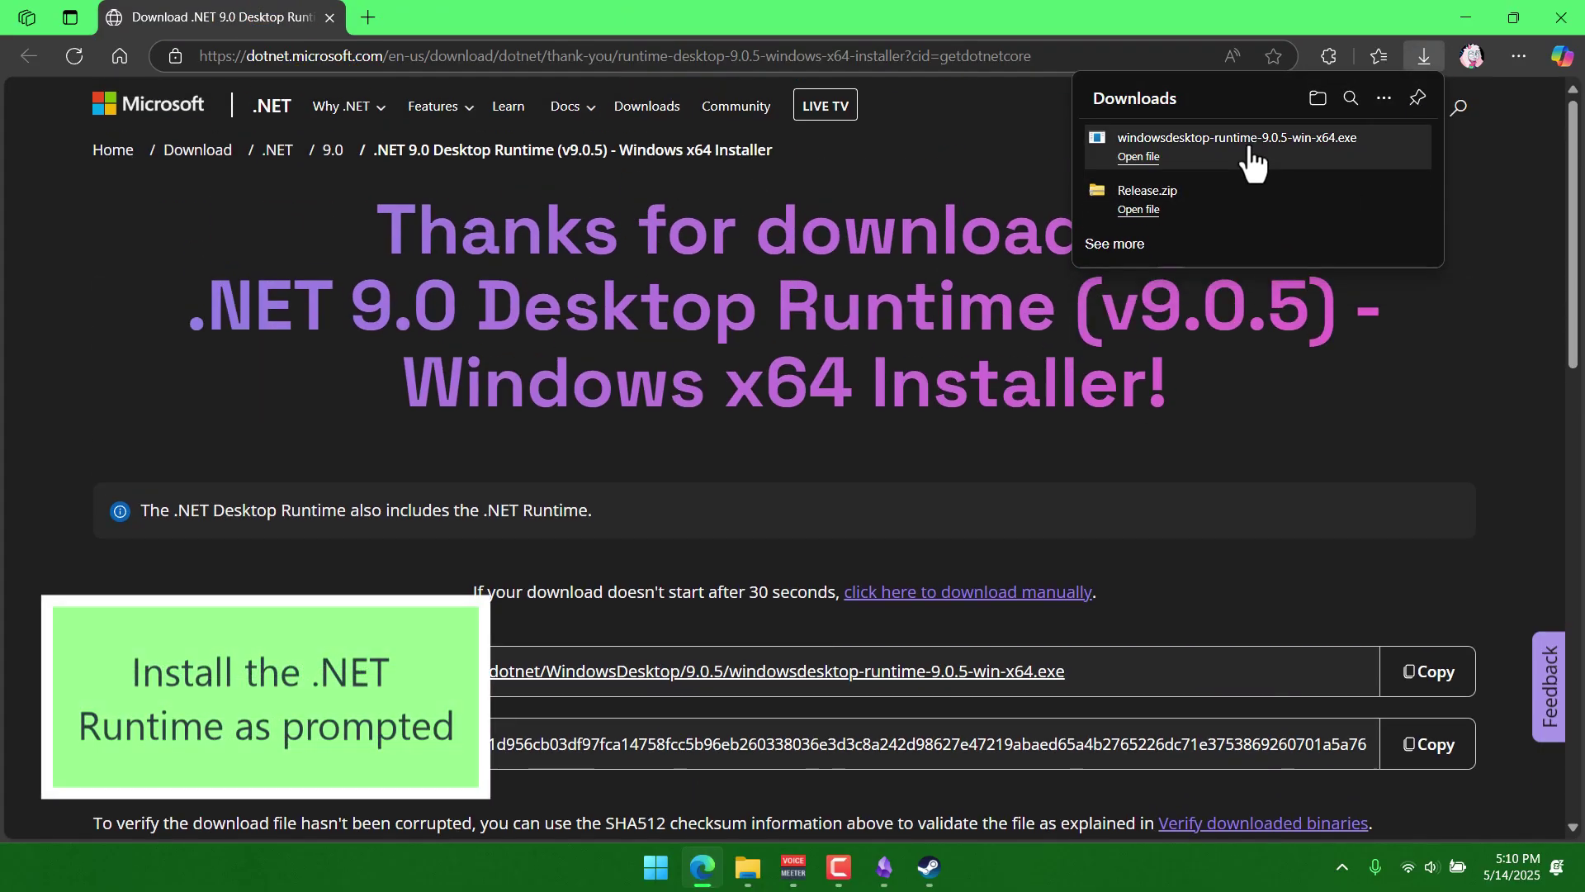
{"action": "left_click", "coordinate": [1253, 161]}
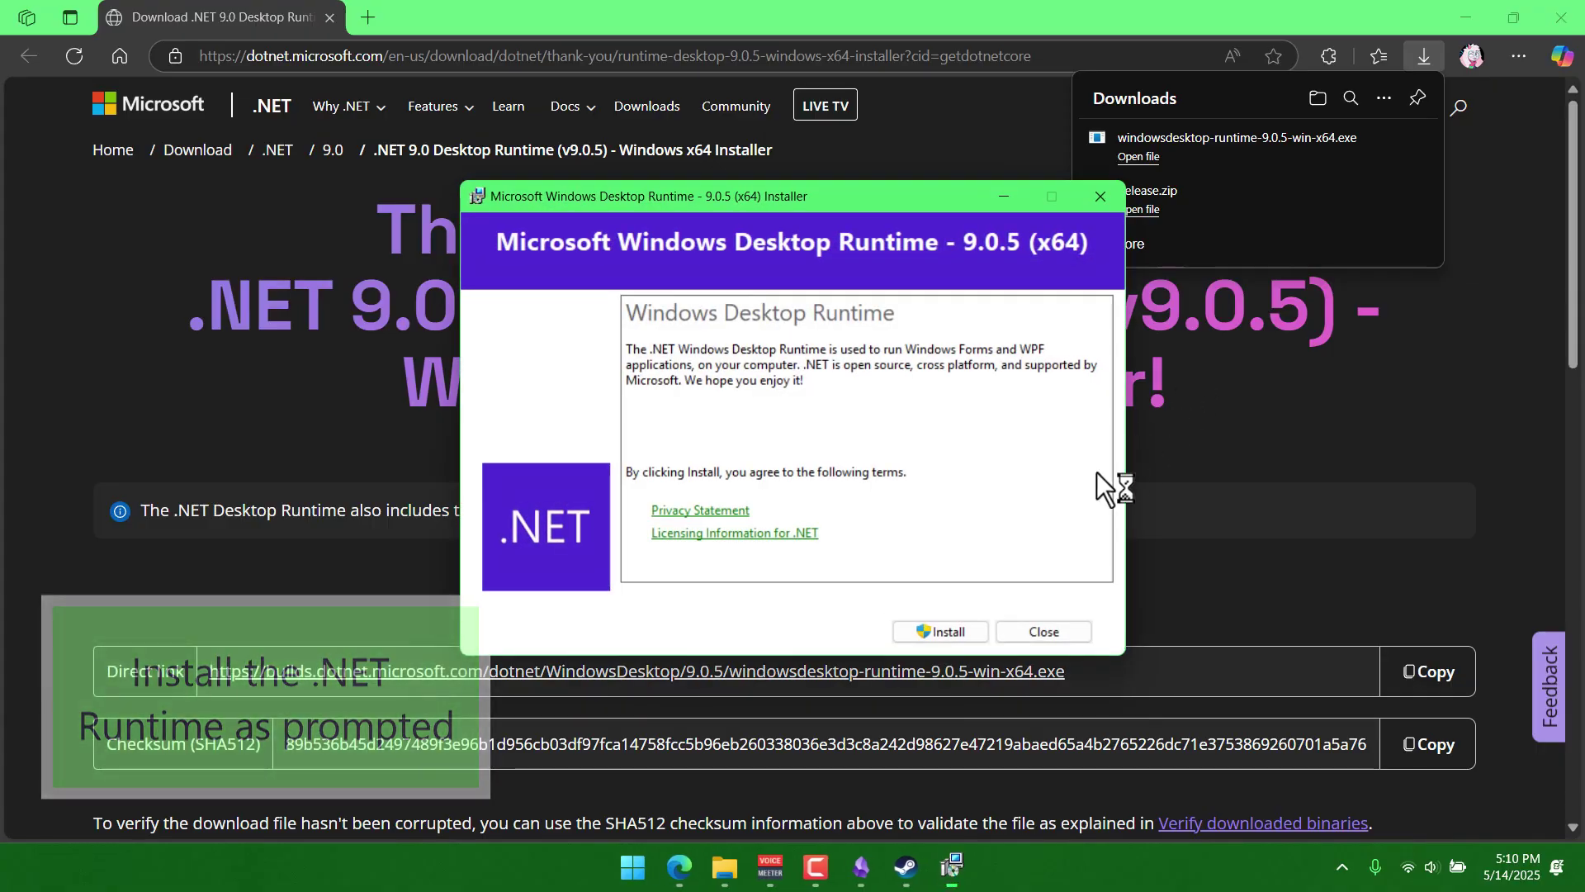
{"action": "left_click", "coordinate": [944, 632]}
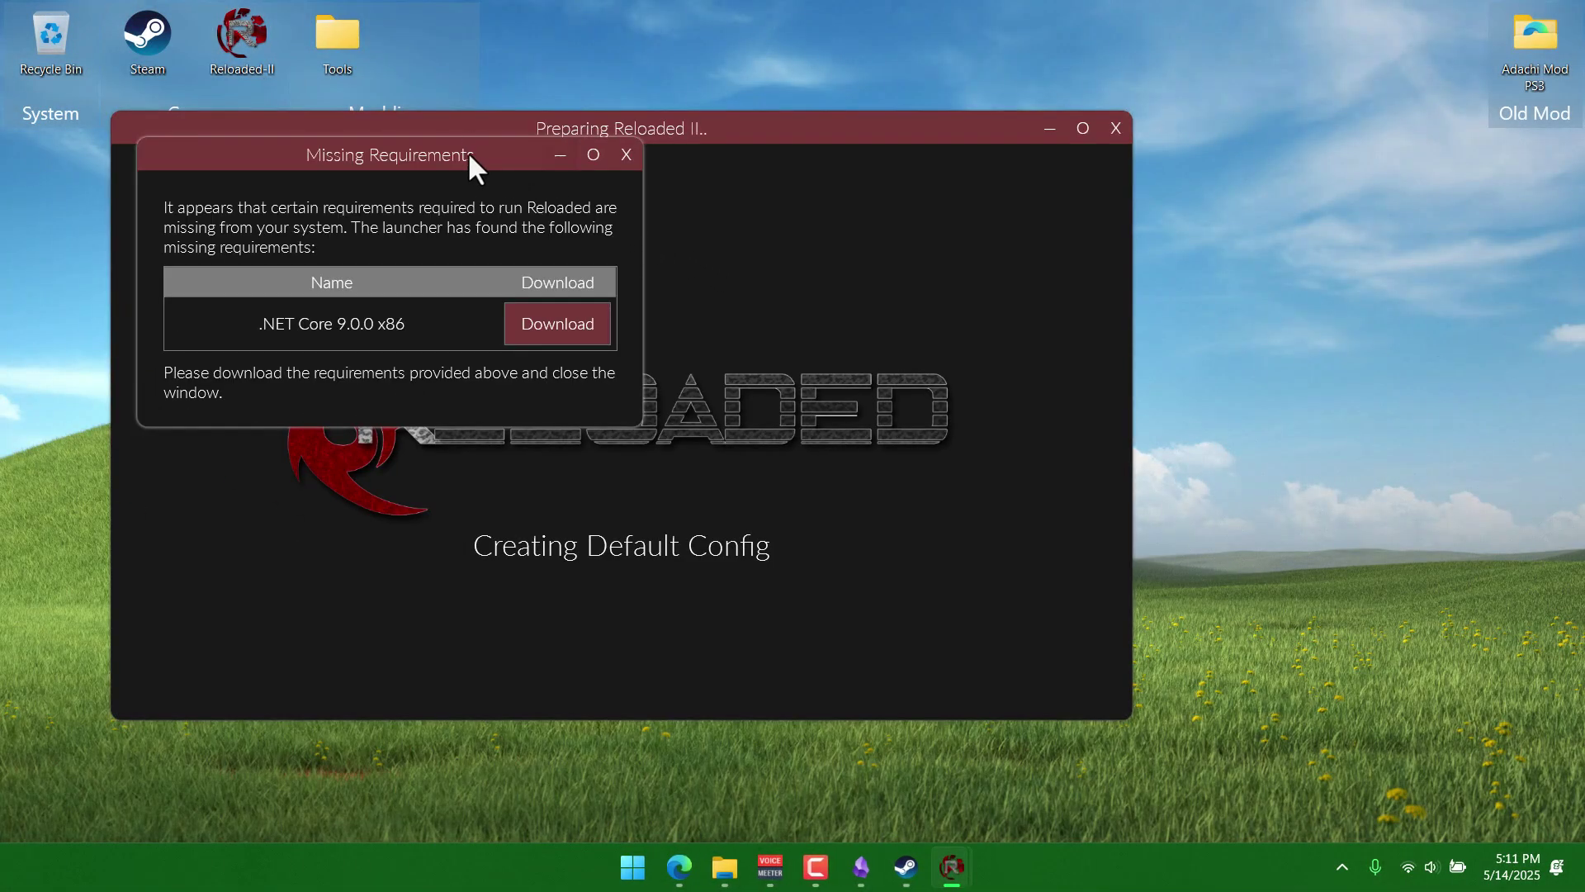
Move the Missing Requirements dialog aside and close it with its X.
{"action": "left_click_drag", "start_coordinate": [470, 159], "coordinate": [734, 181]}
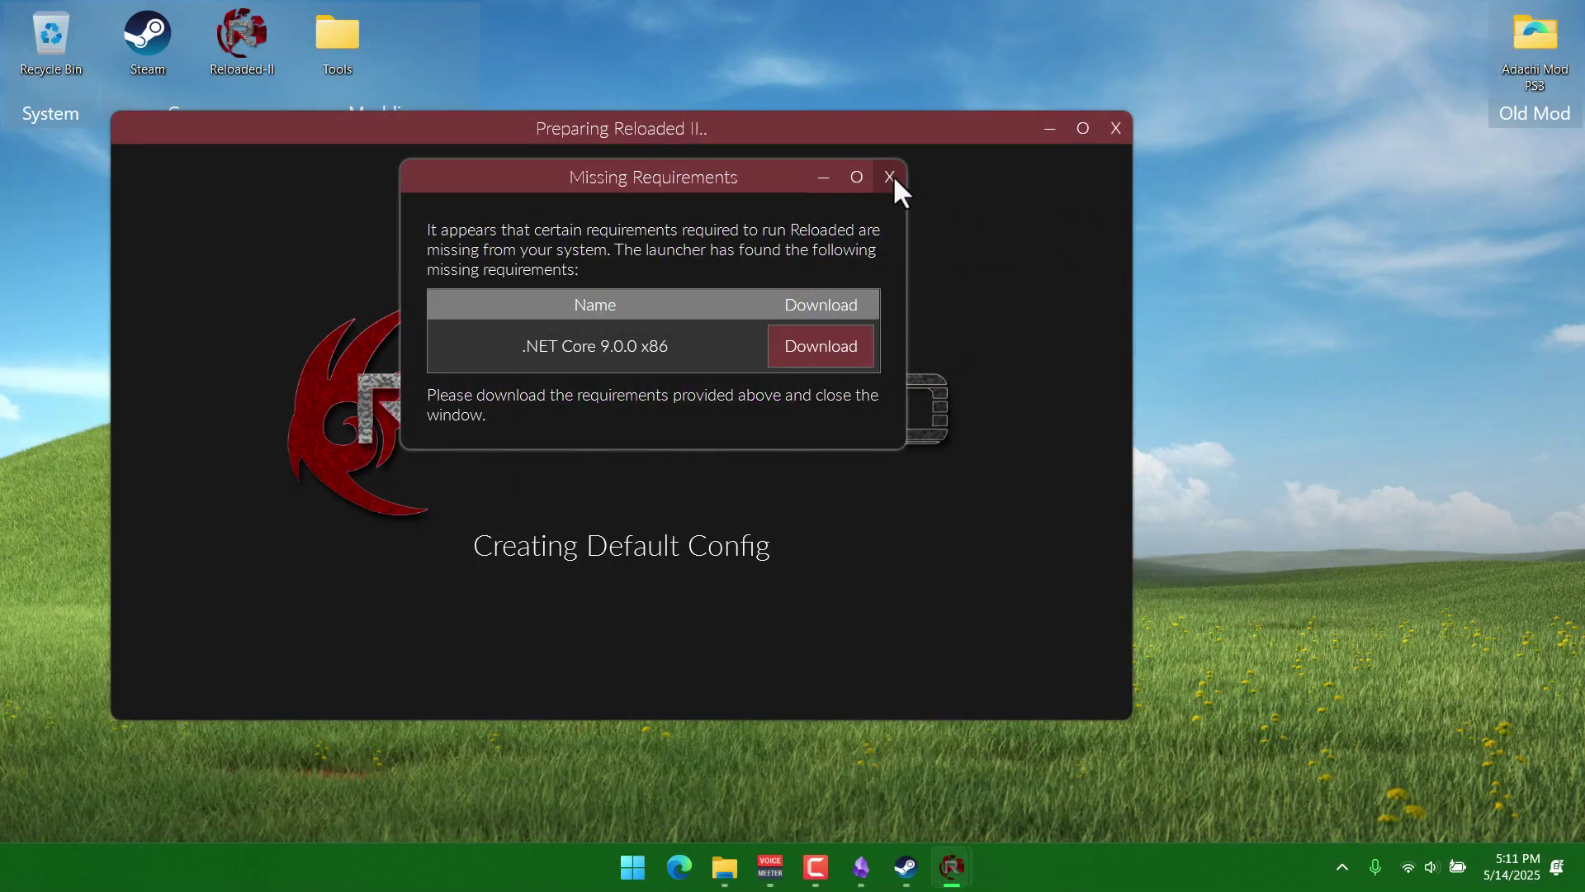
{"action": "left_click", "coordinate": [891, 177]}
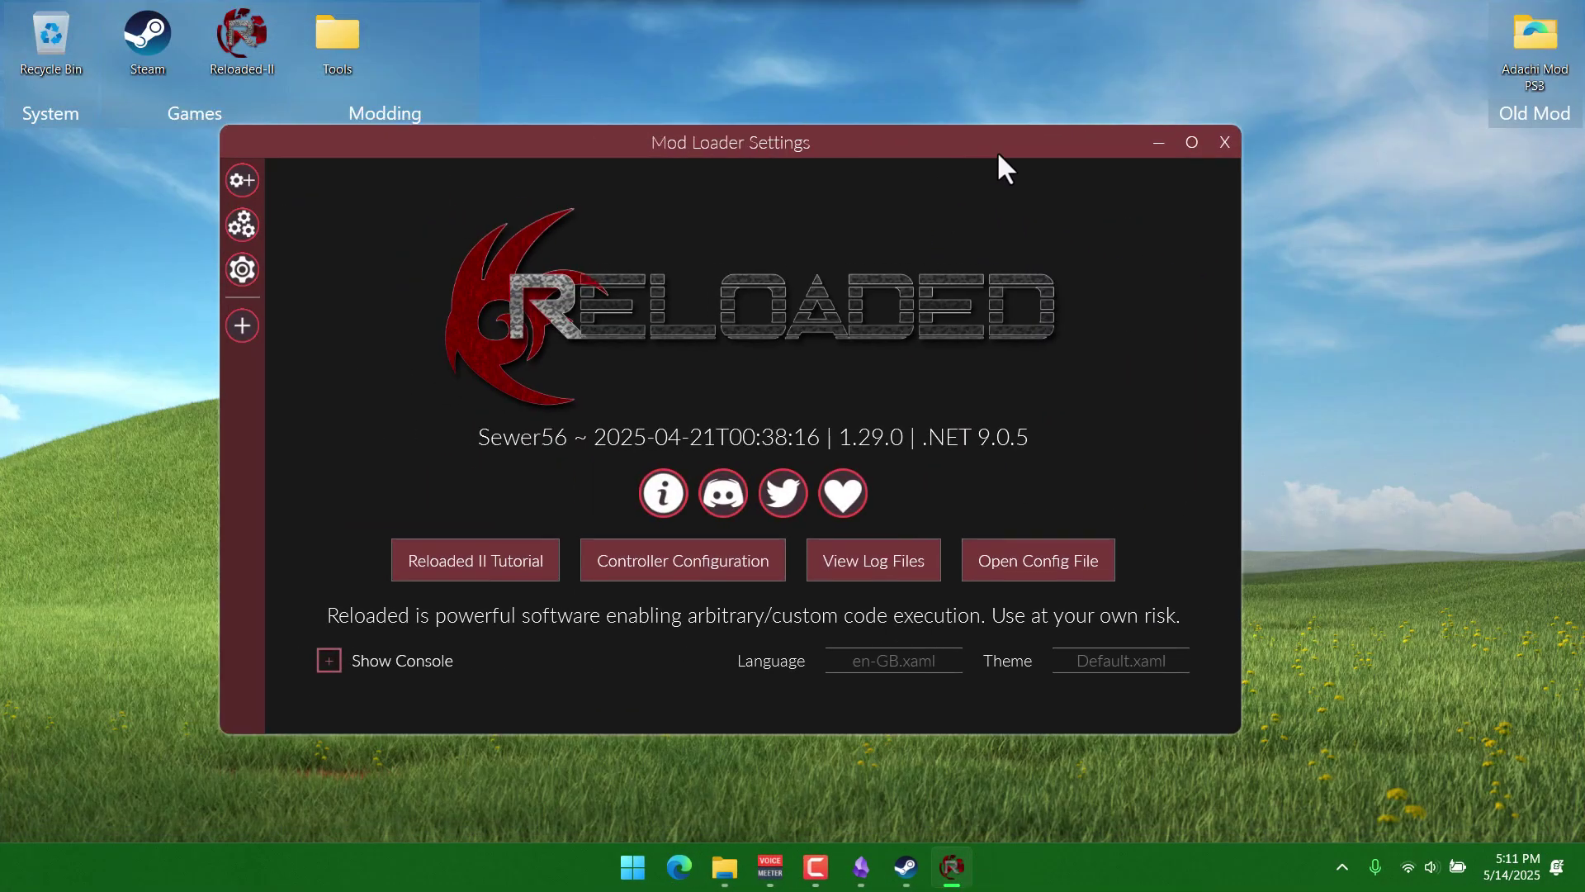
Move the Mod Loader Settings window lower and choose Add an Application.
{"action": "left_click_drag", "start_coordinate": [1008, 151], "coordinate": [1060, 153]}
{"action": "left_click_drag", "start_coordinate": [818, 141], "coordinate": [818, 198]}
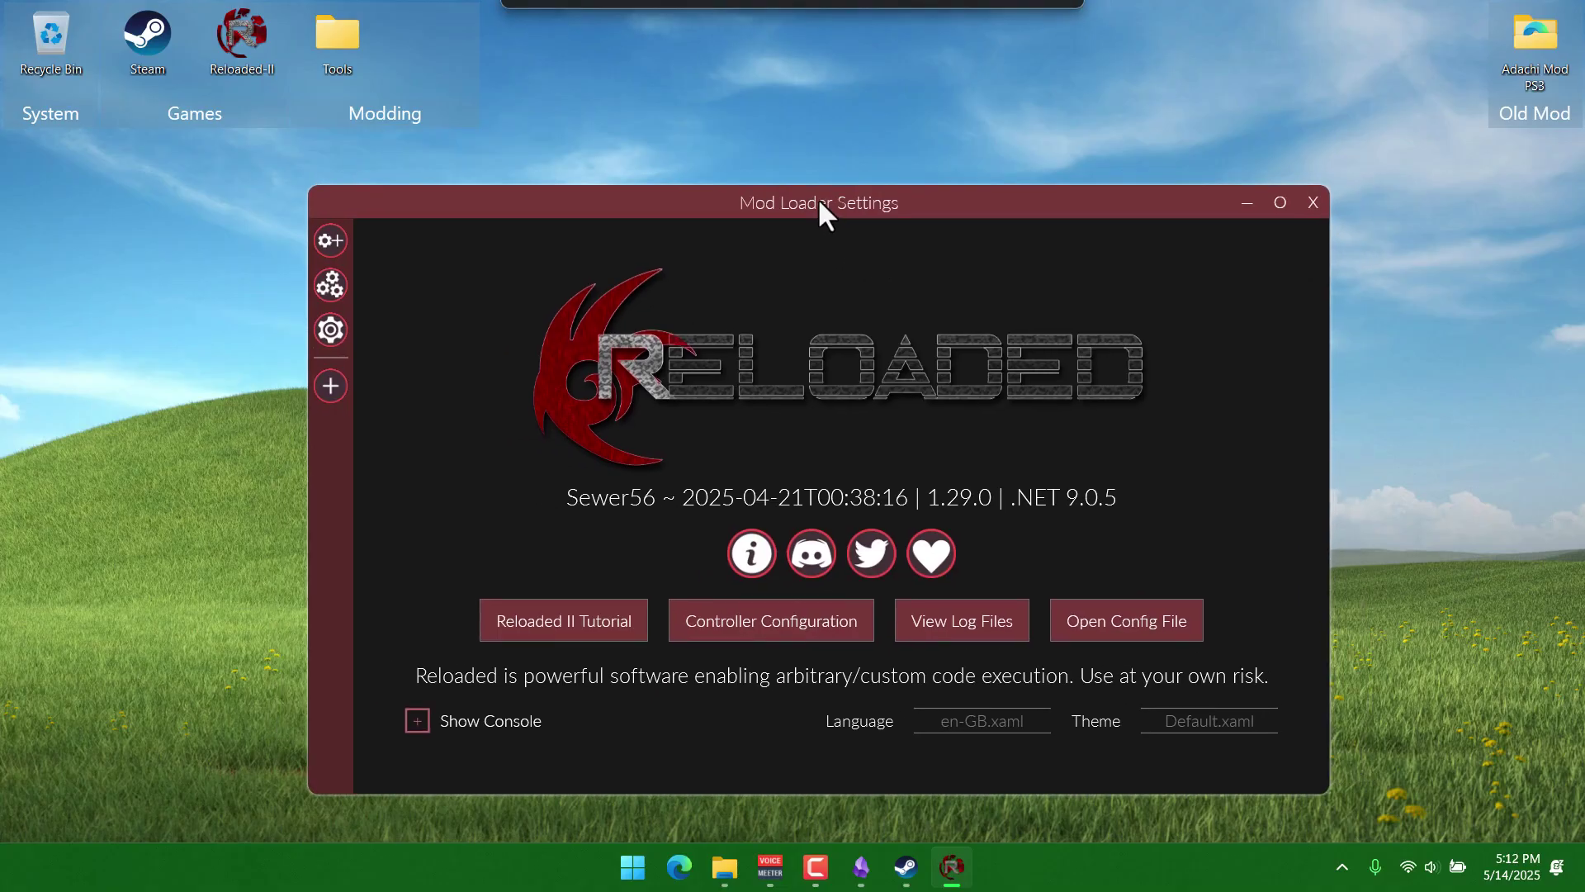
{"action": "left_click", "coordinate": [331, 388]}
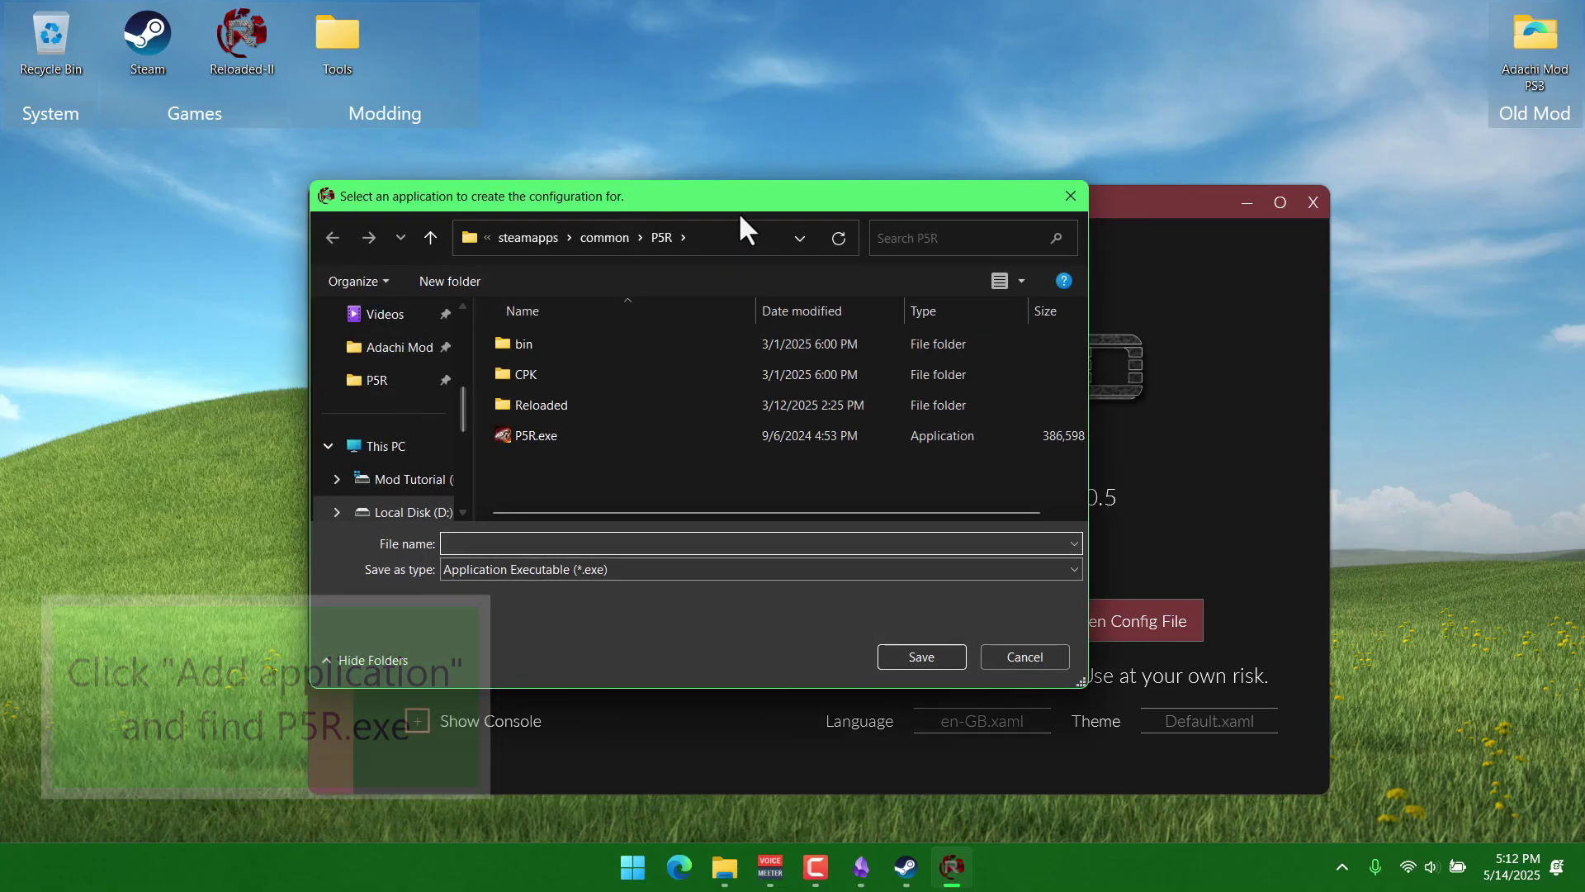
Cancel the picker, browse P5R's local files from Steam, and select the folder path.
{"action": "left_click", "coordinate": [1023, 657]}
{"action": "left_click", "coordinate": [908, 870]}
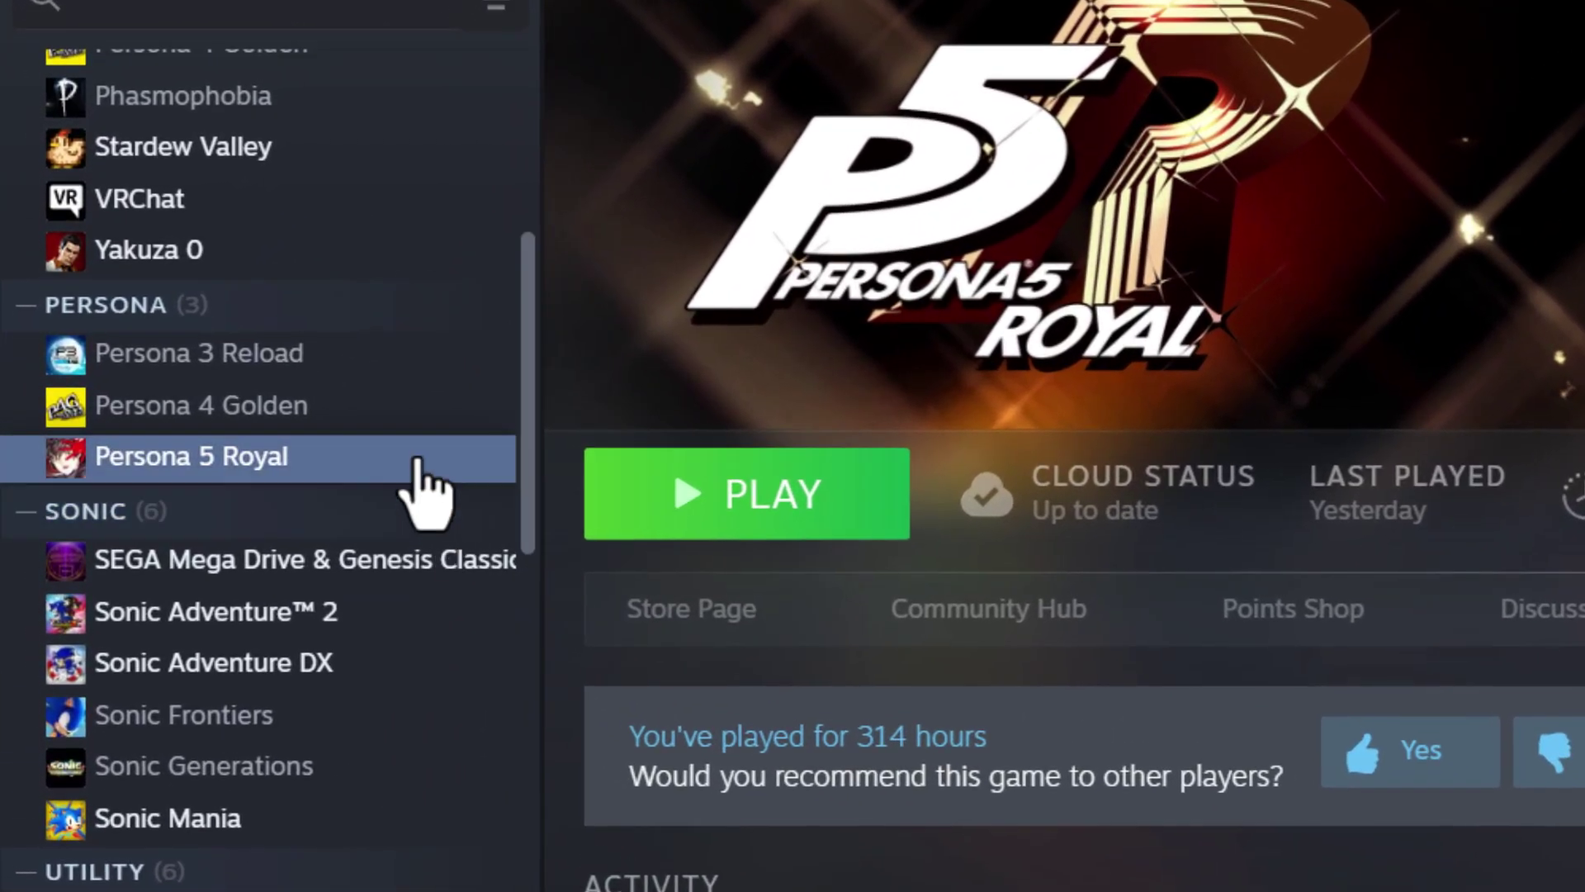
{"action": "right_click", "coordinate": [259, 435]}
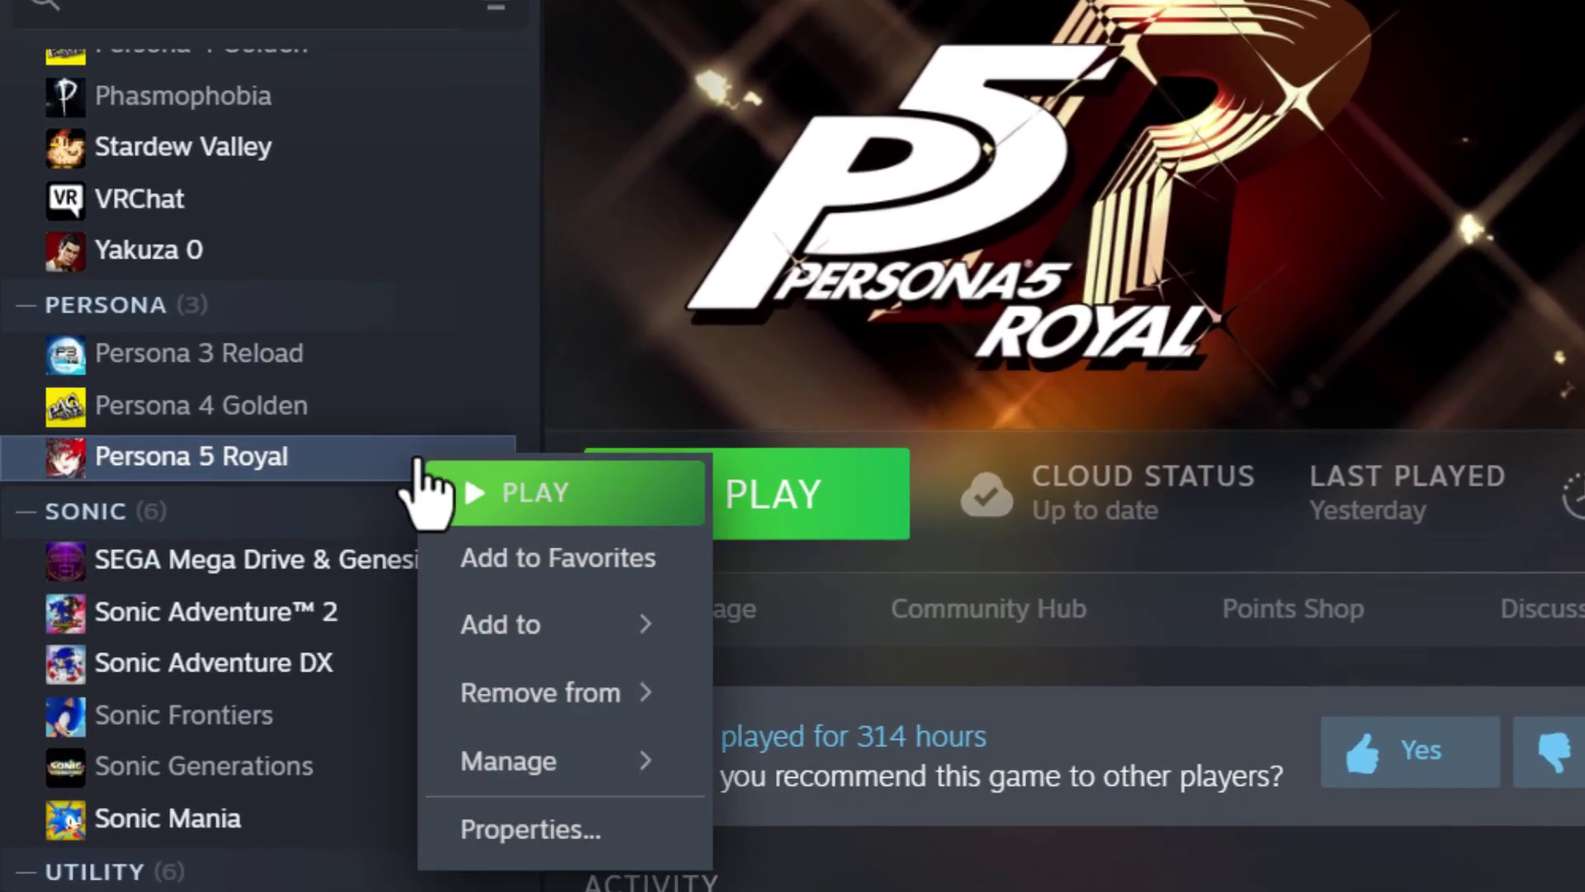
{"action": "mouse_move", "coordinate": [564, 760]}
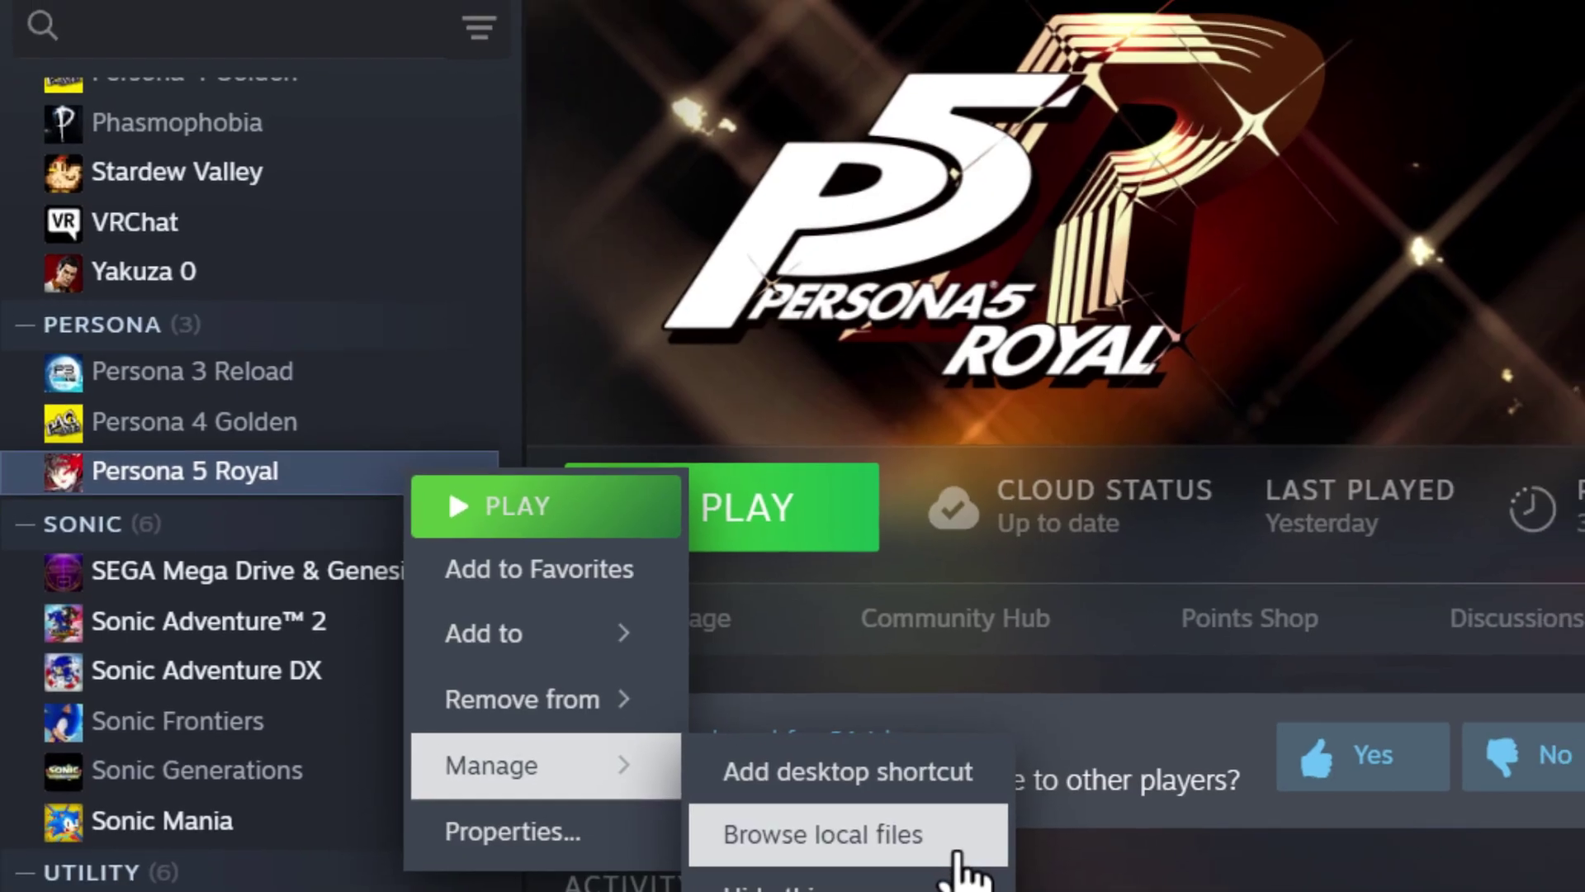
{"action": "left_click", "coordinate": [972, 842]}
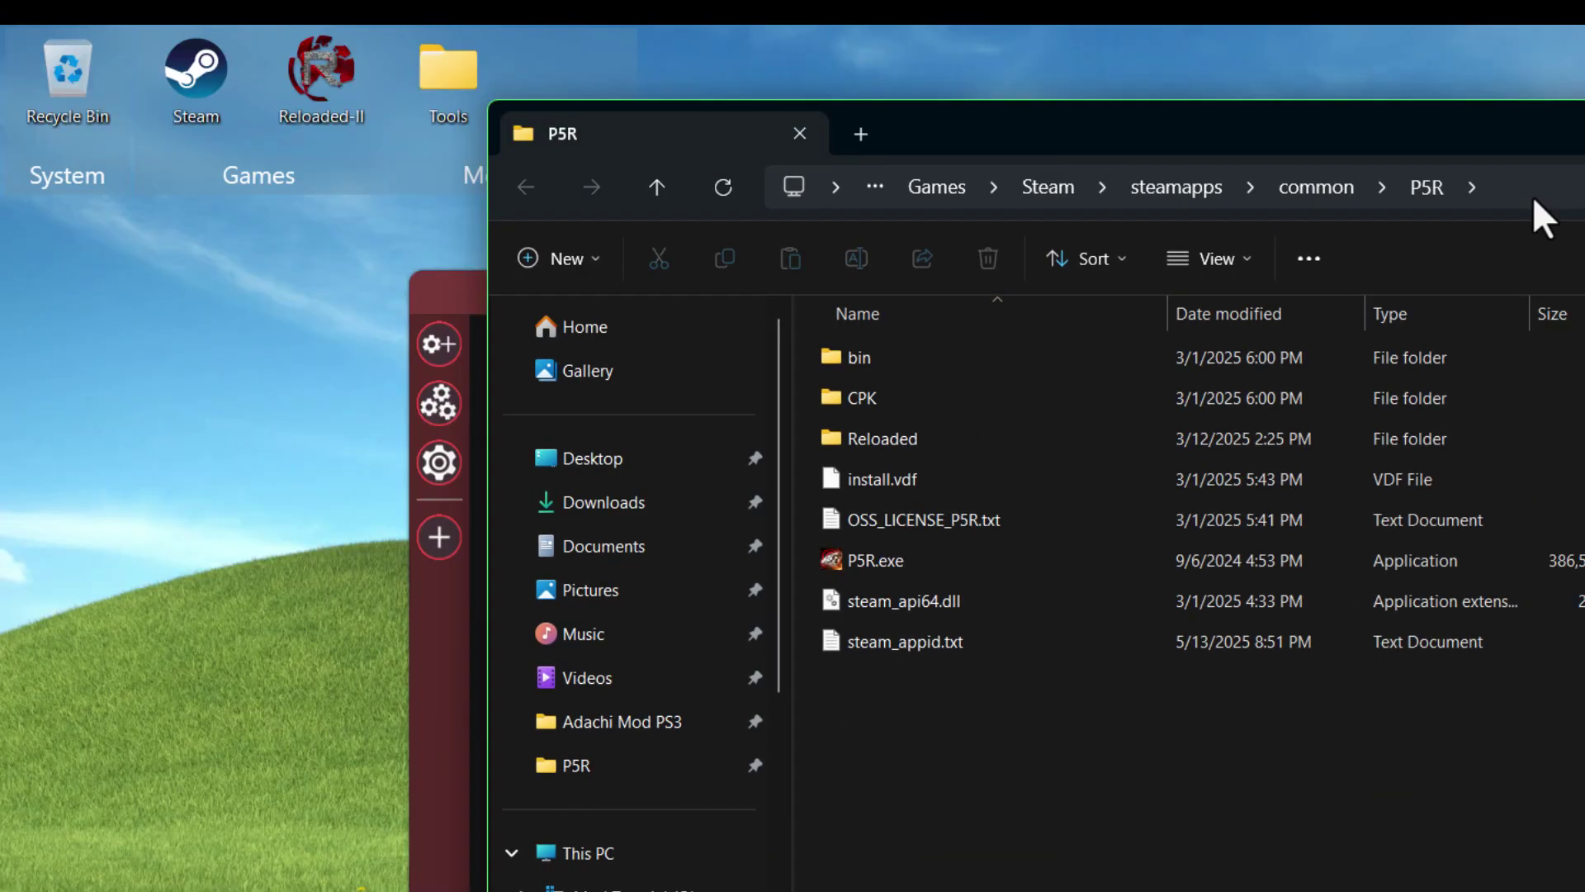
{"action": "left_click", "coordinate": [1405, 187]}
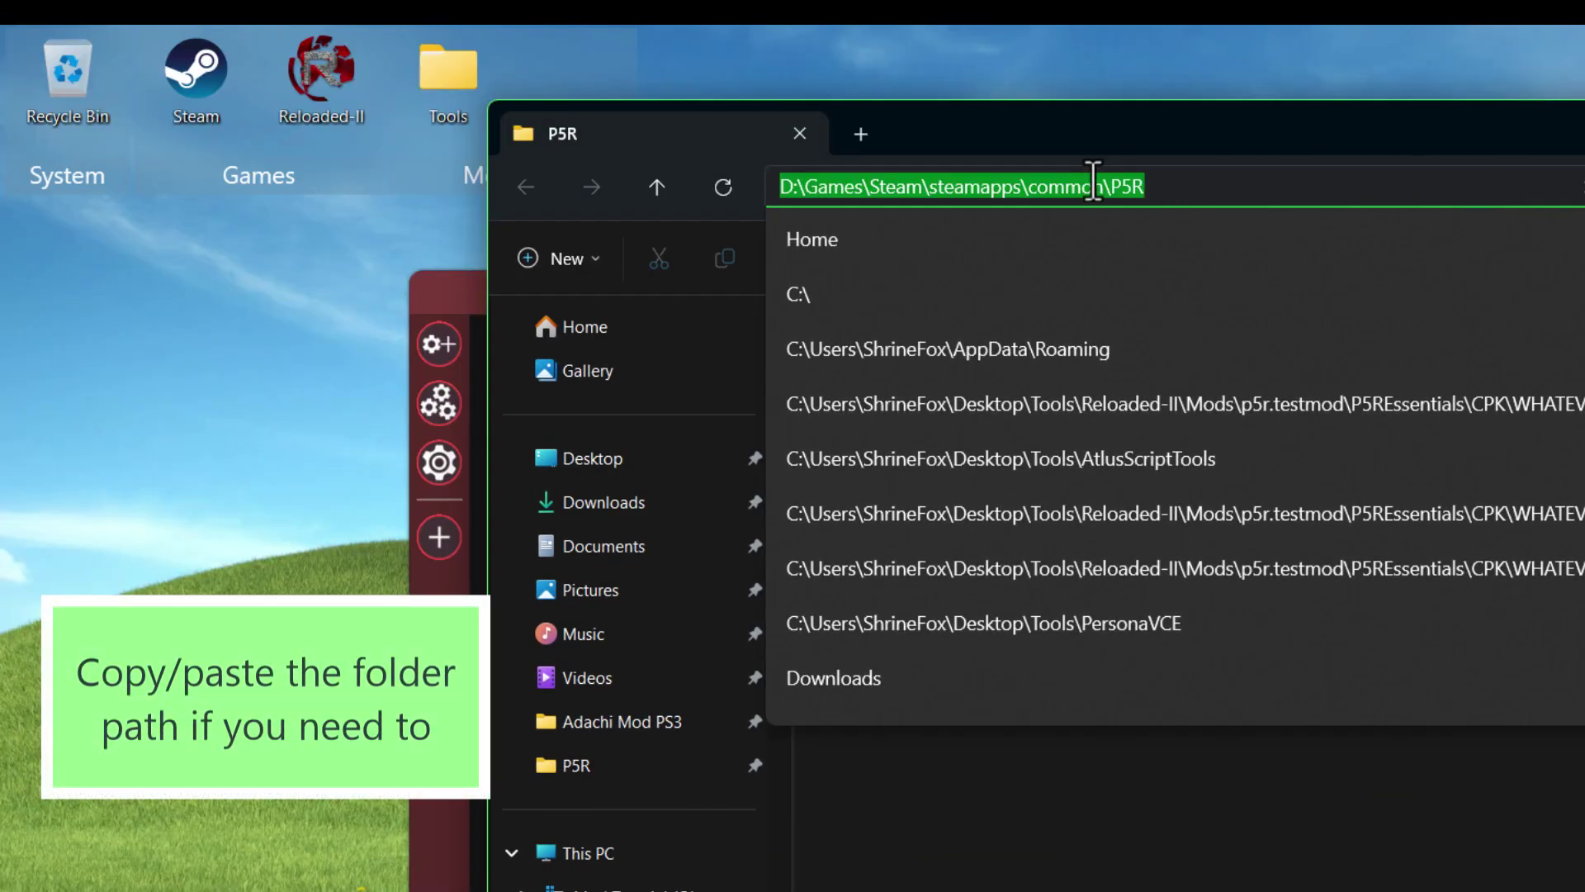
{"action": "right_click", "coordinate": [1113, 192]}
Add P5R.exe from the copied Persona 5 Royal install folder as a Reloaded-II application.
{"action": "left_click", "coordinate": [1191, 235]}
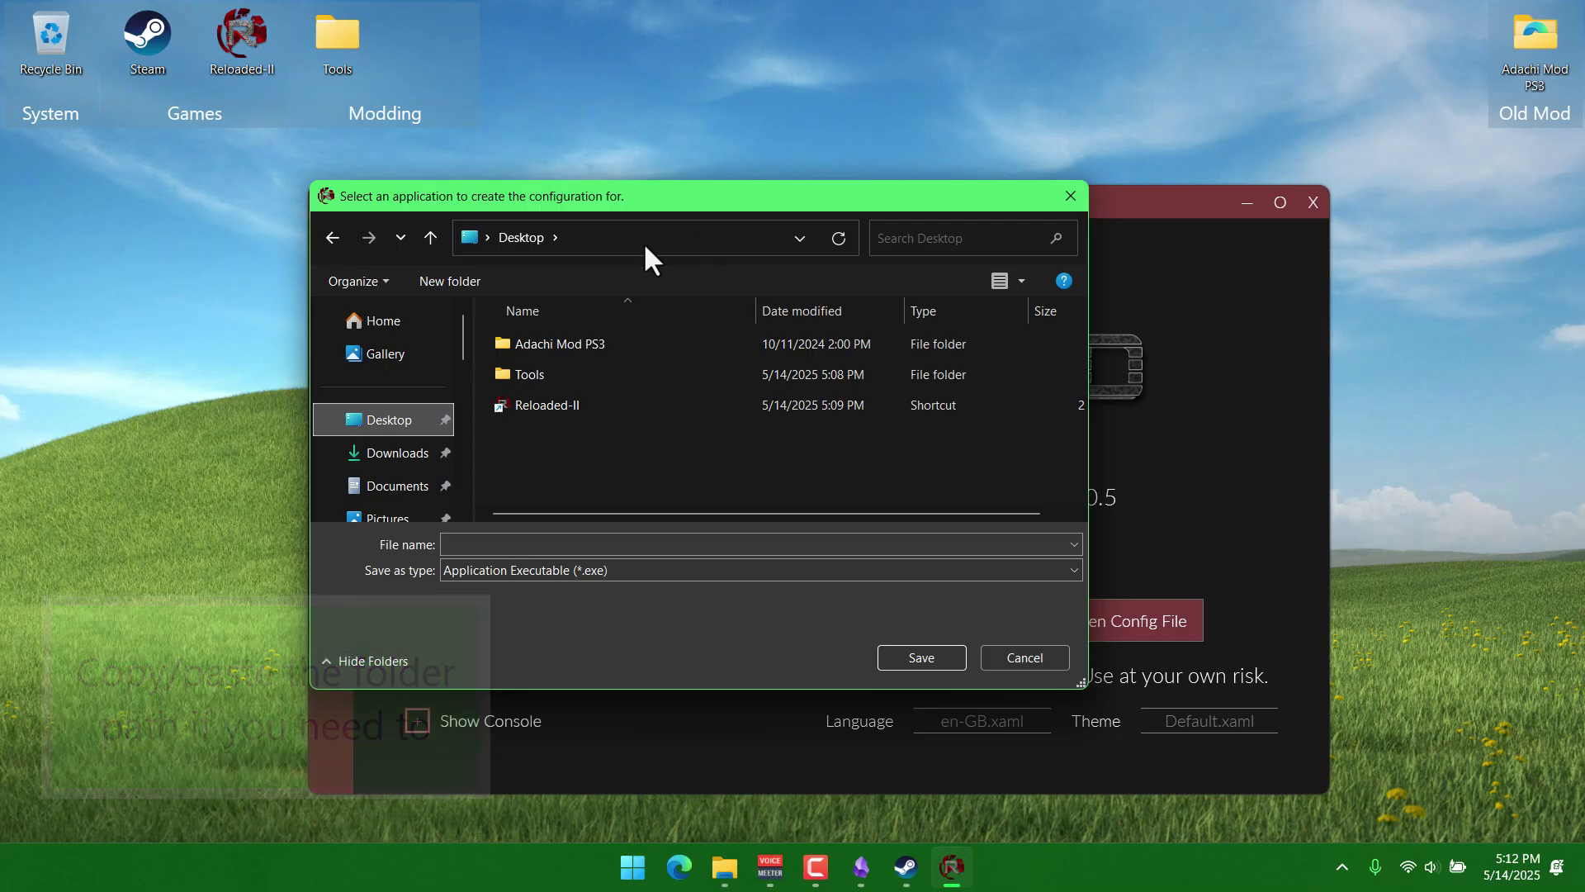
{"action": "left_click", "coordinate": [644, 245]}
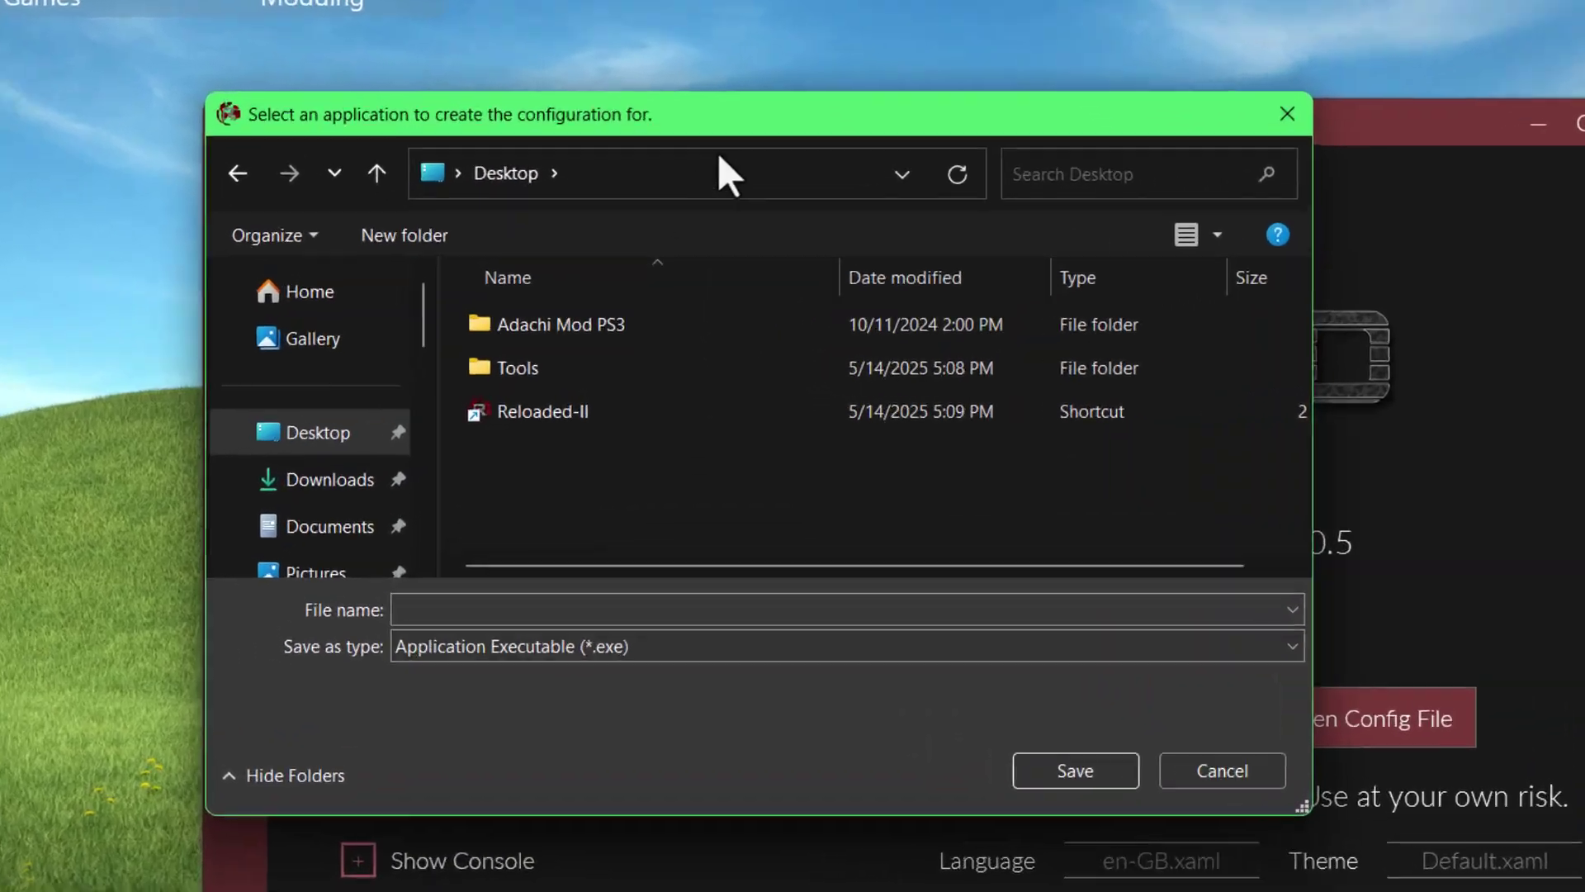
{"action": "left_click", "coordinate": [666, 244]}
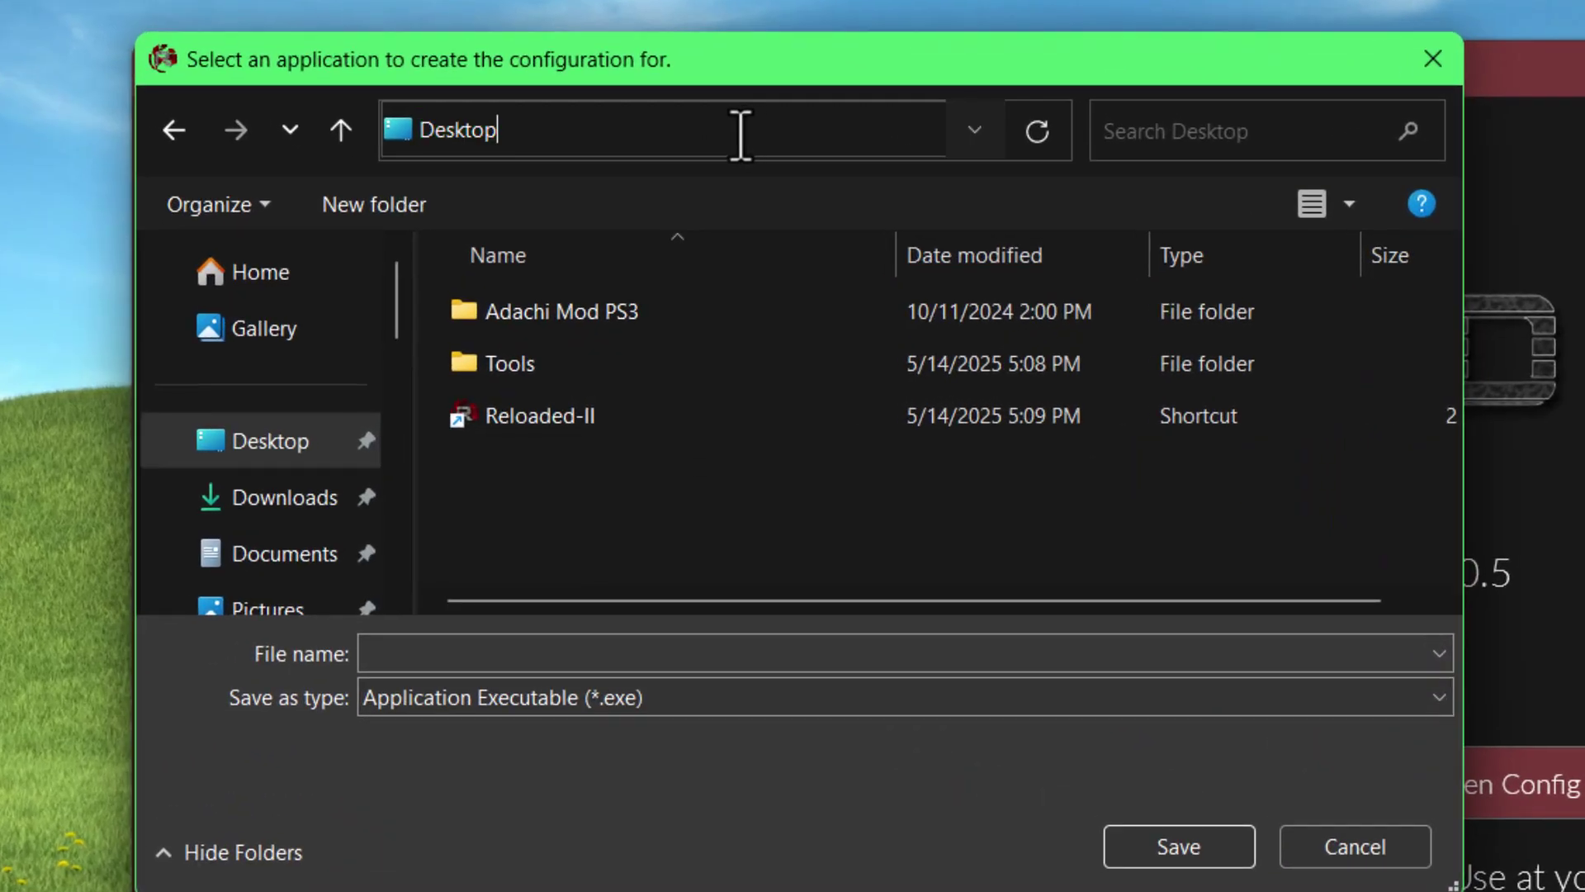
{"action": "right_click", "coordinate": [501, 126]}
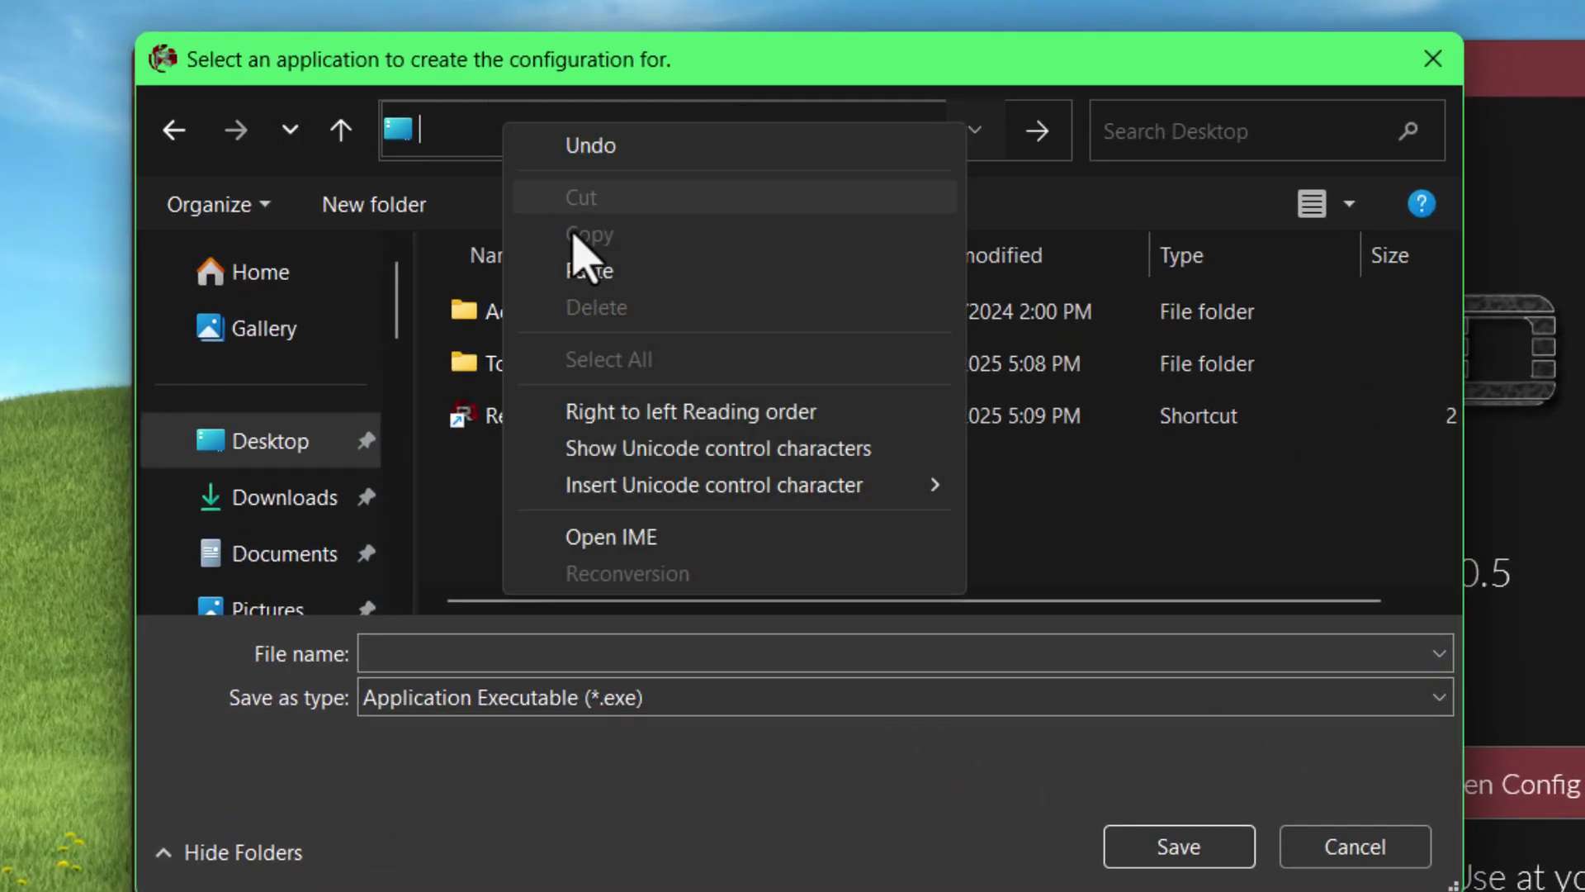
{"action": "left_click", "coordinate": [610, 268]}
{"action": "key", "text": "Return"}
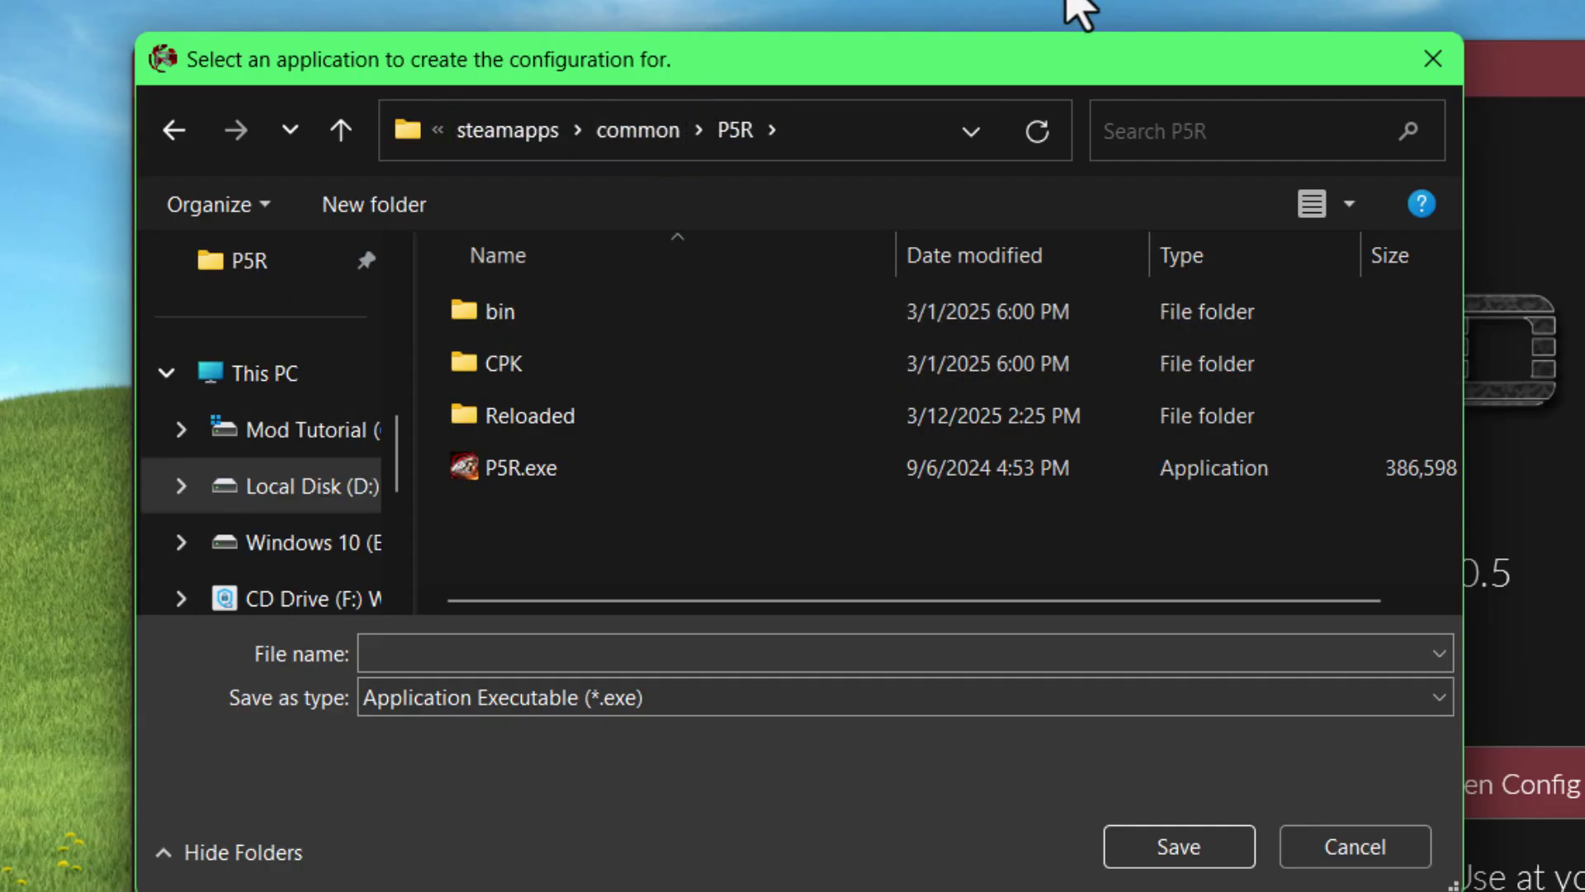
{"action": "left_click_drag", "start_coordinate": [967, 50], "coordinate": [1184, 3]}
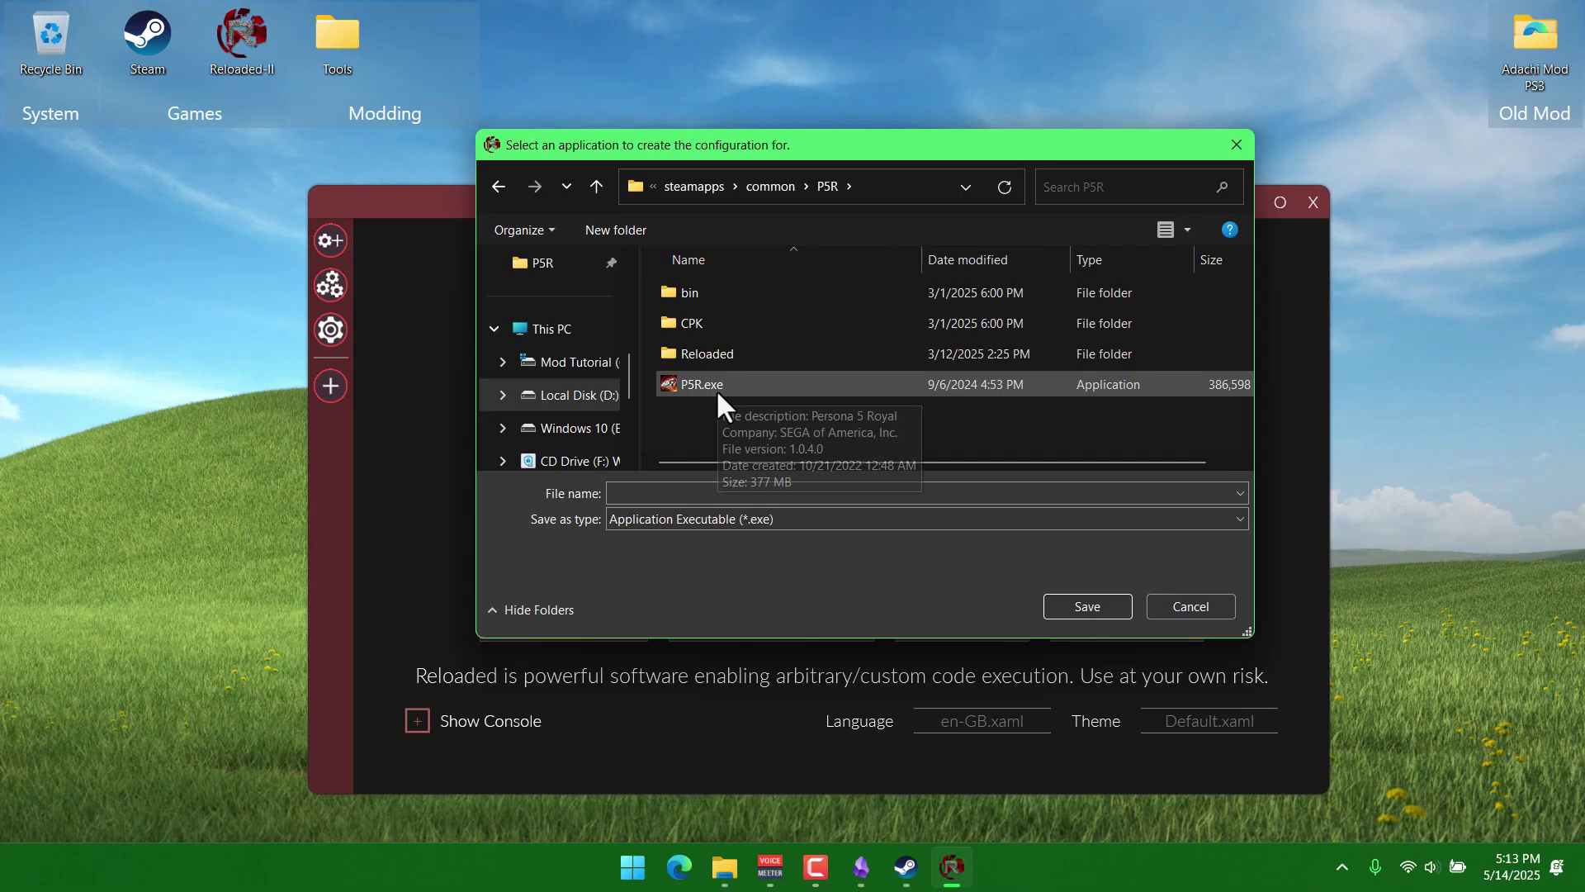
{"action": "left_click", "coordinate": [749, 386]}
{"action": "double_click", "coordinate": [718, 387]}
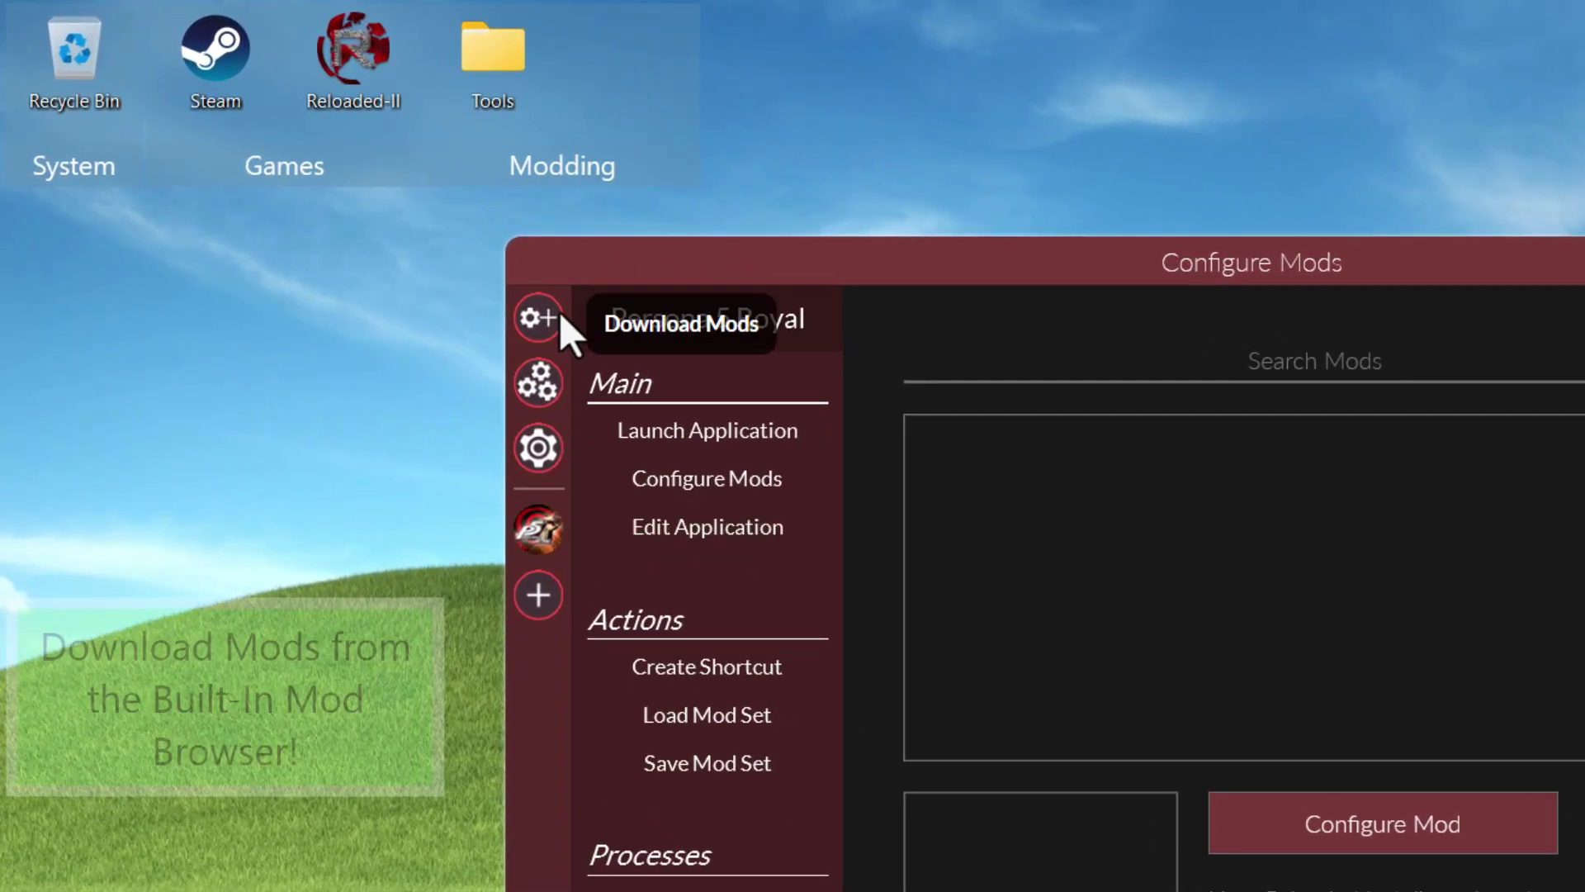
Open the Logo Restored tile in Download Mods, preview its screenshots, and download it.
{"action": "left_click", "coordinate": [550, 311]}
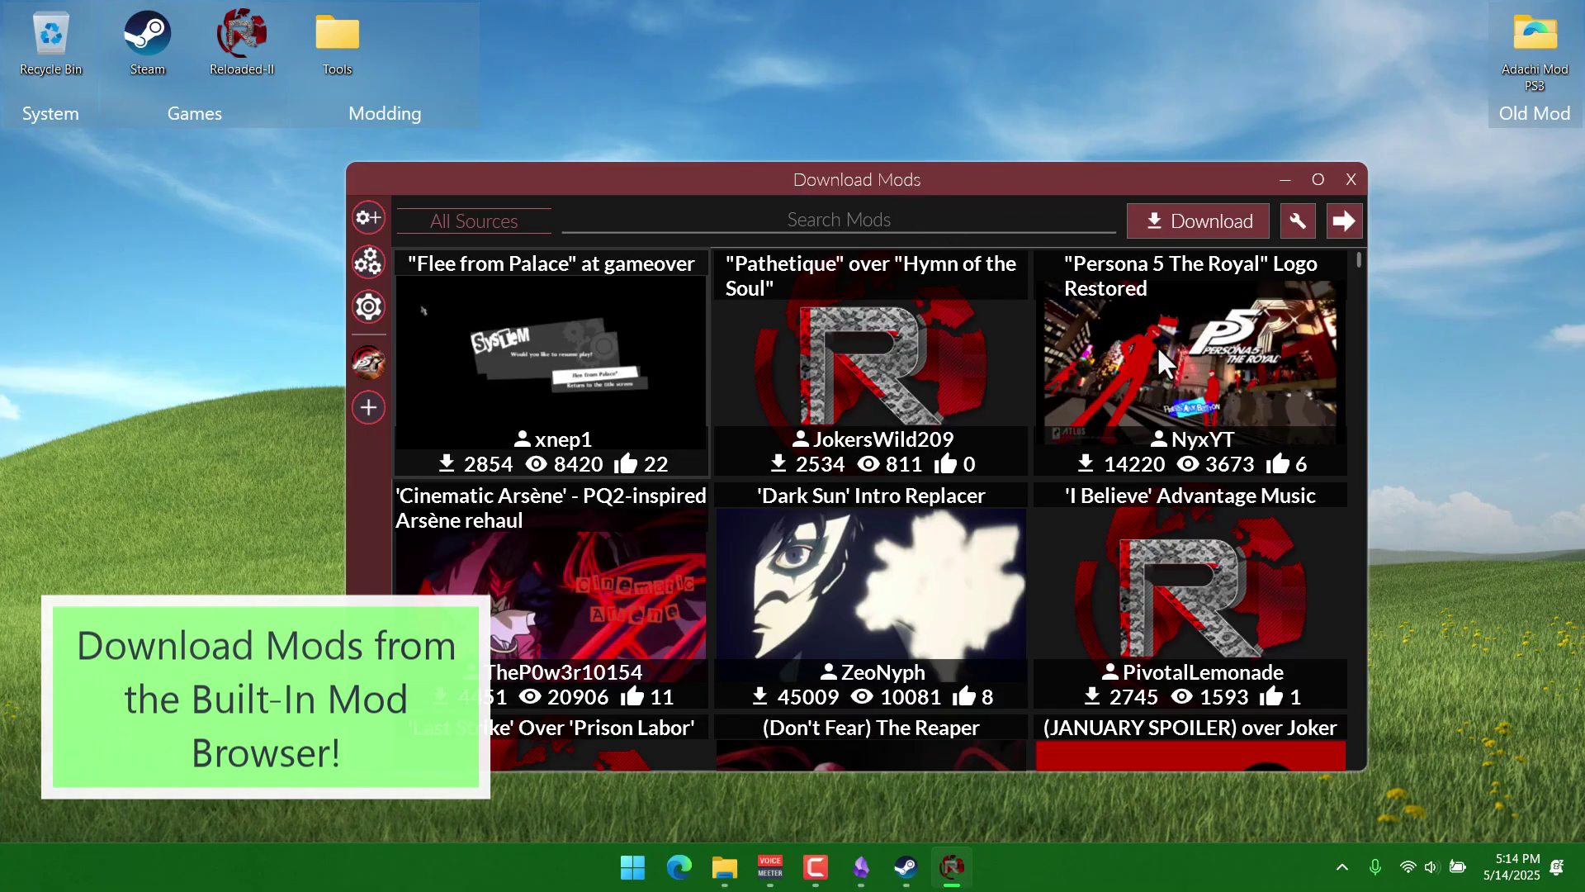
{"action": "left_click", "coordinate": [1157, 346]}
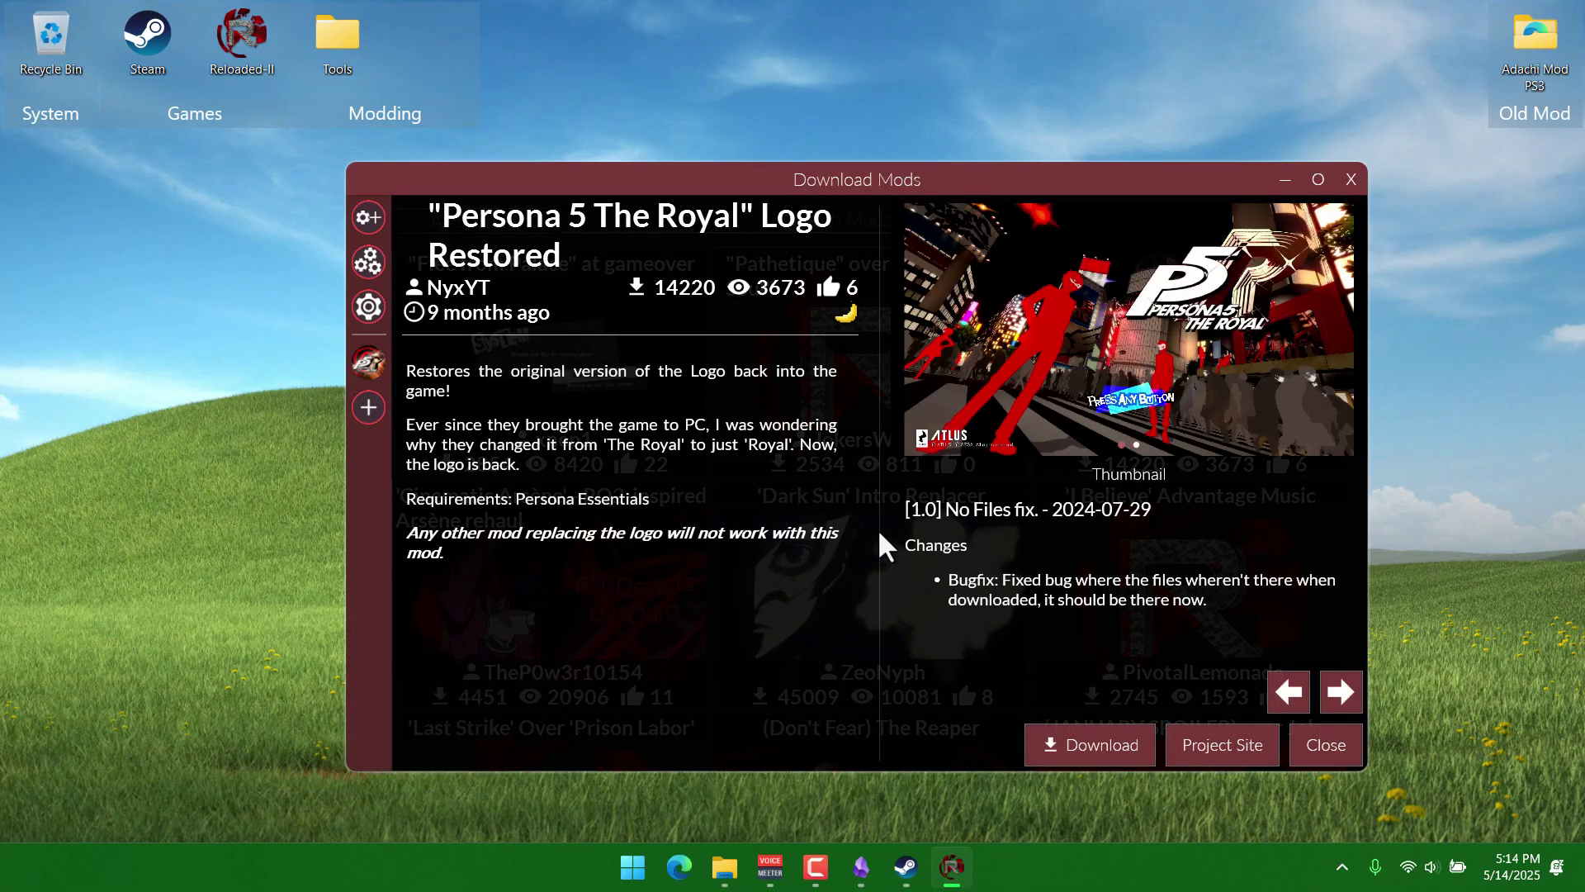
{"action": "left_click", "coordinate": [1331, 327]}
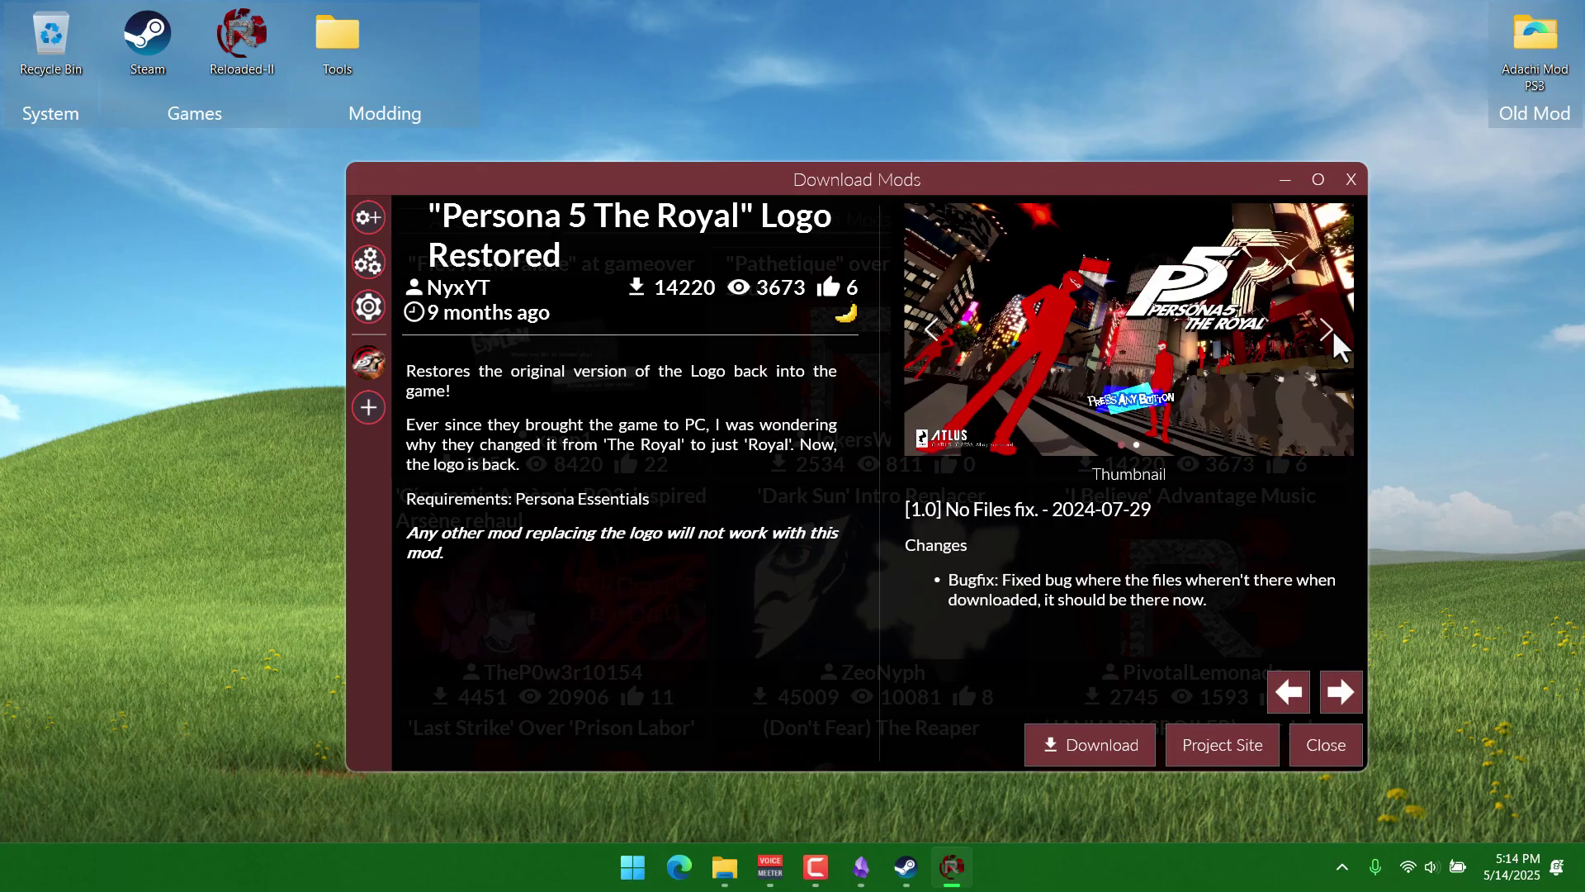
{"action": "left_click", "coordinate": [1331, 329]}
{"action": "left_click", "coordinate": [1081, 745]}
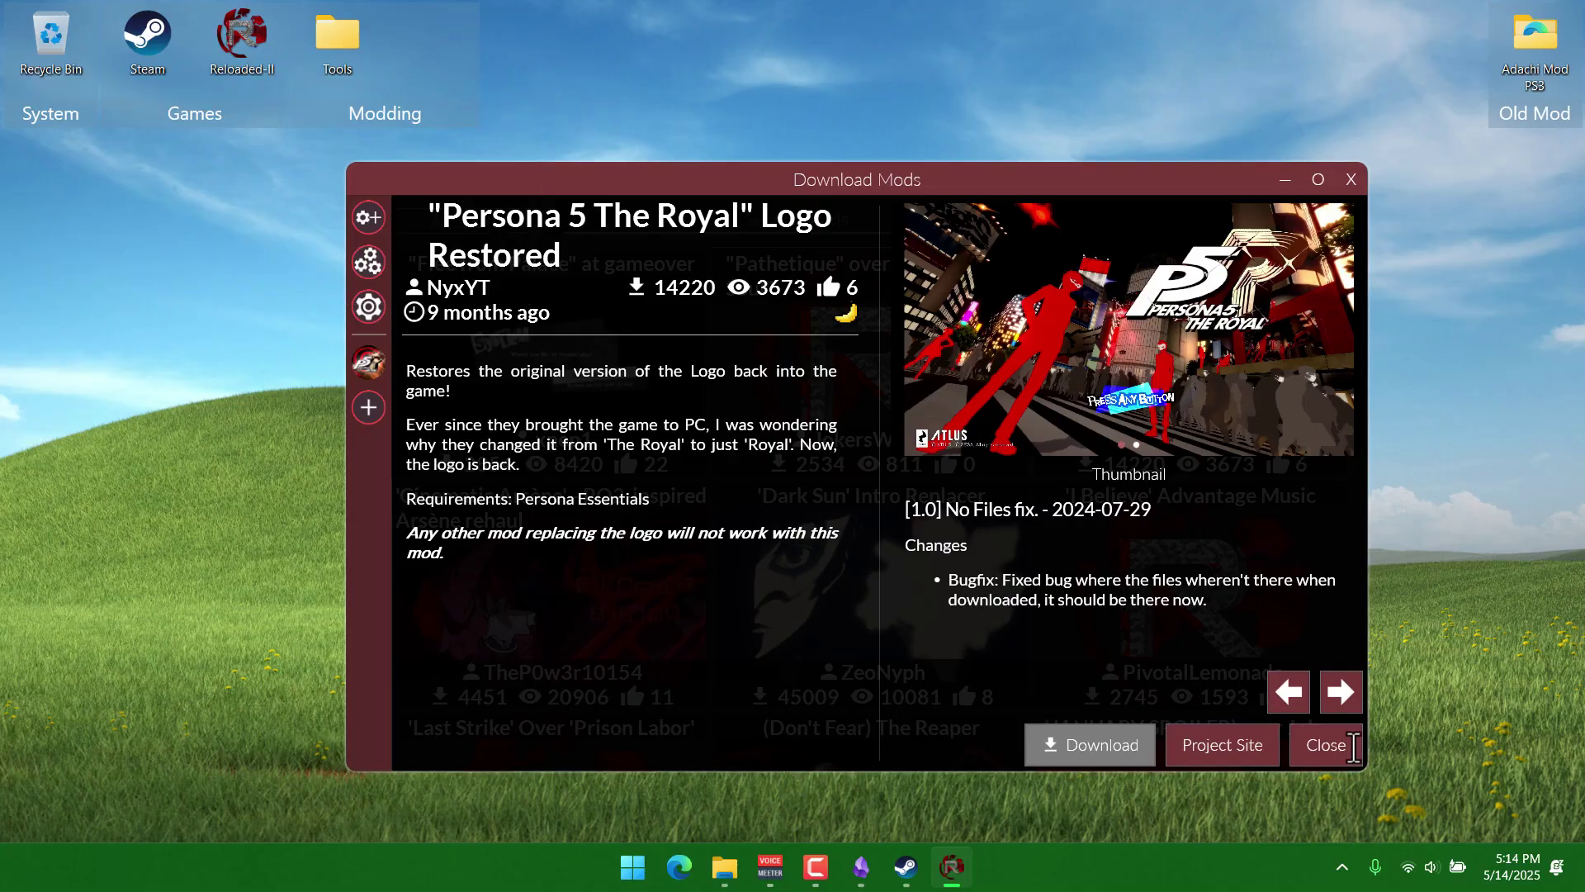
{"action": "left_click", "coordinate": [1325, 744]}
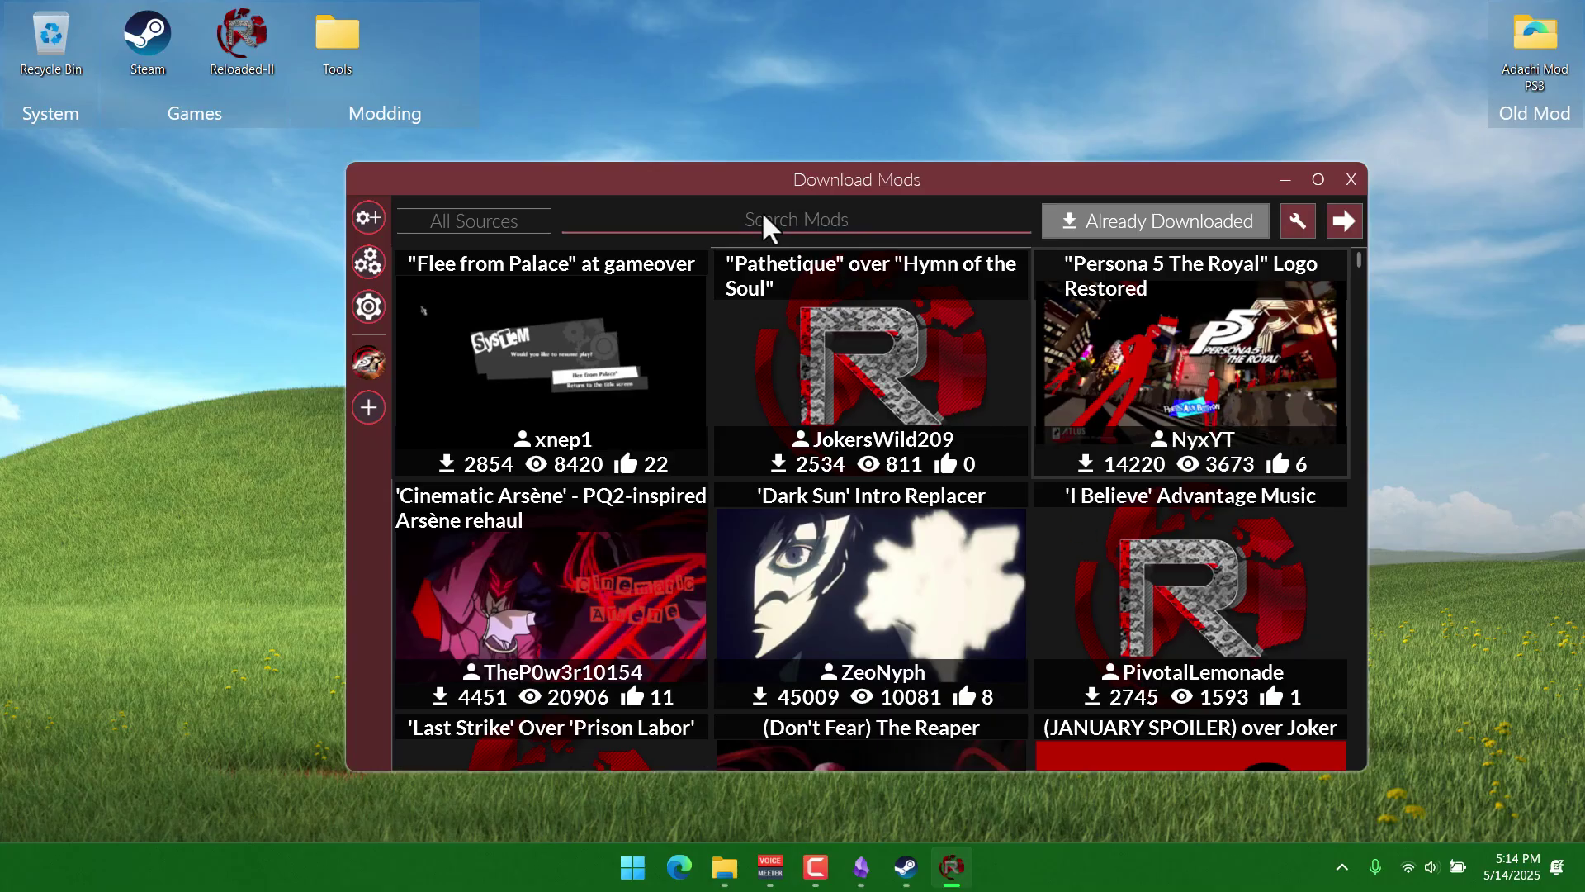
{"action": "type", "text": "fort"}
Search mods for 'font', download Comic Sans Font, and preview its images.
{"action": "key", "text": "BackSpace"}
{"action": "key", "text": "BackSpace"}
{"action": "key", "text": "BackSpace"}
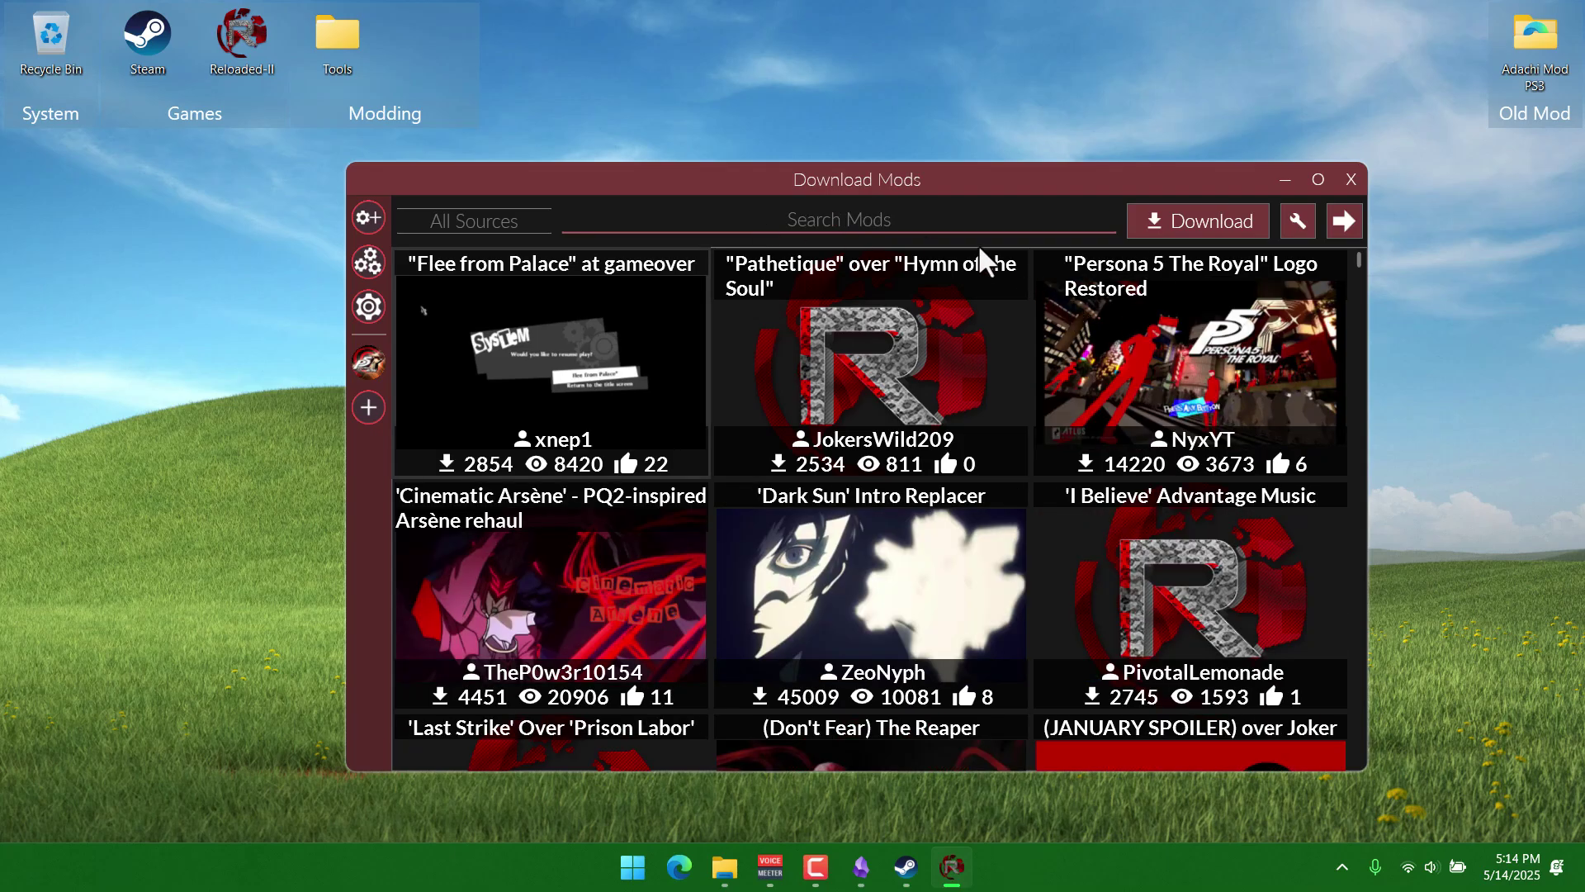
{"action": "type", "text": "font"}
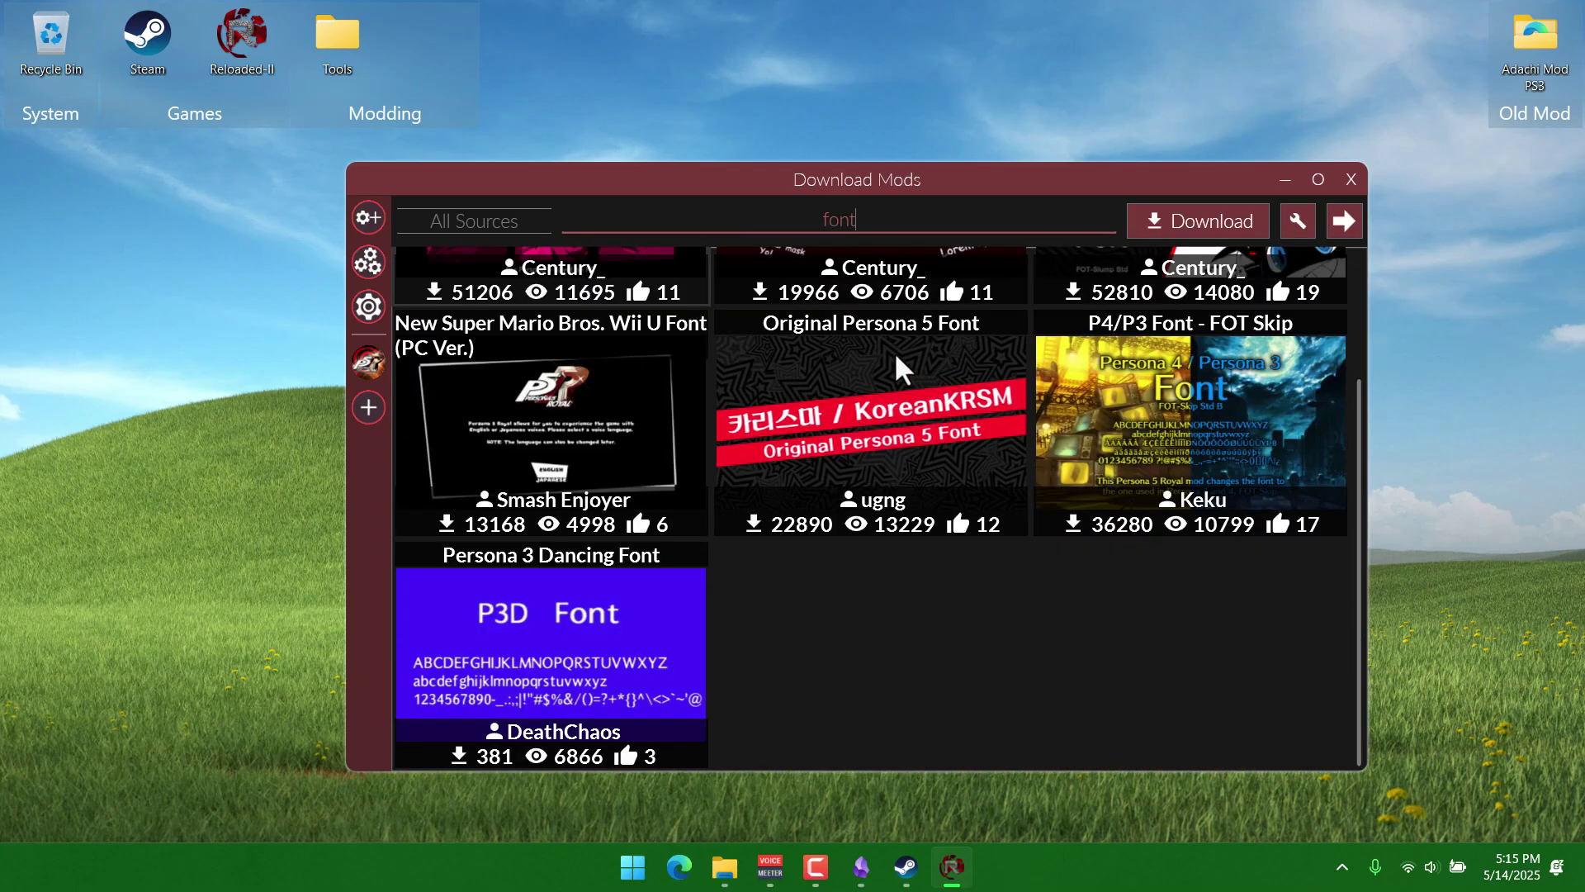
{"action": "left_click", "coordinate": [890, 349]}
{"action": "left_click", "coordinate": [1092, 747]}
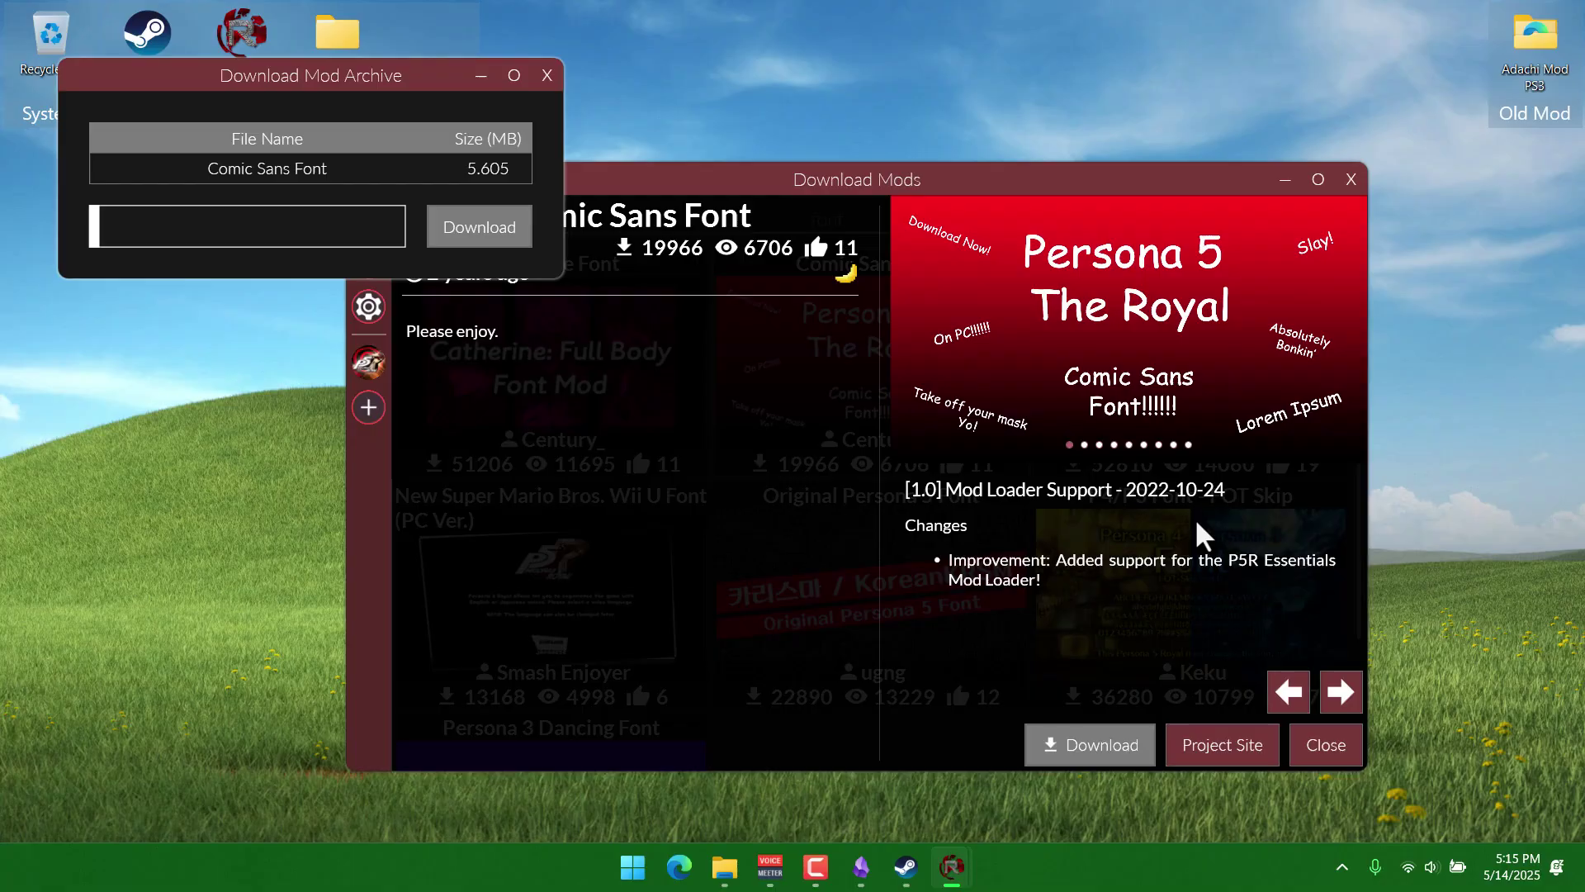
{"action": "left_click", "coordinate": [1326, 347]}
{"action": "left_click", "coordinate": [1335, 353]}
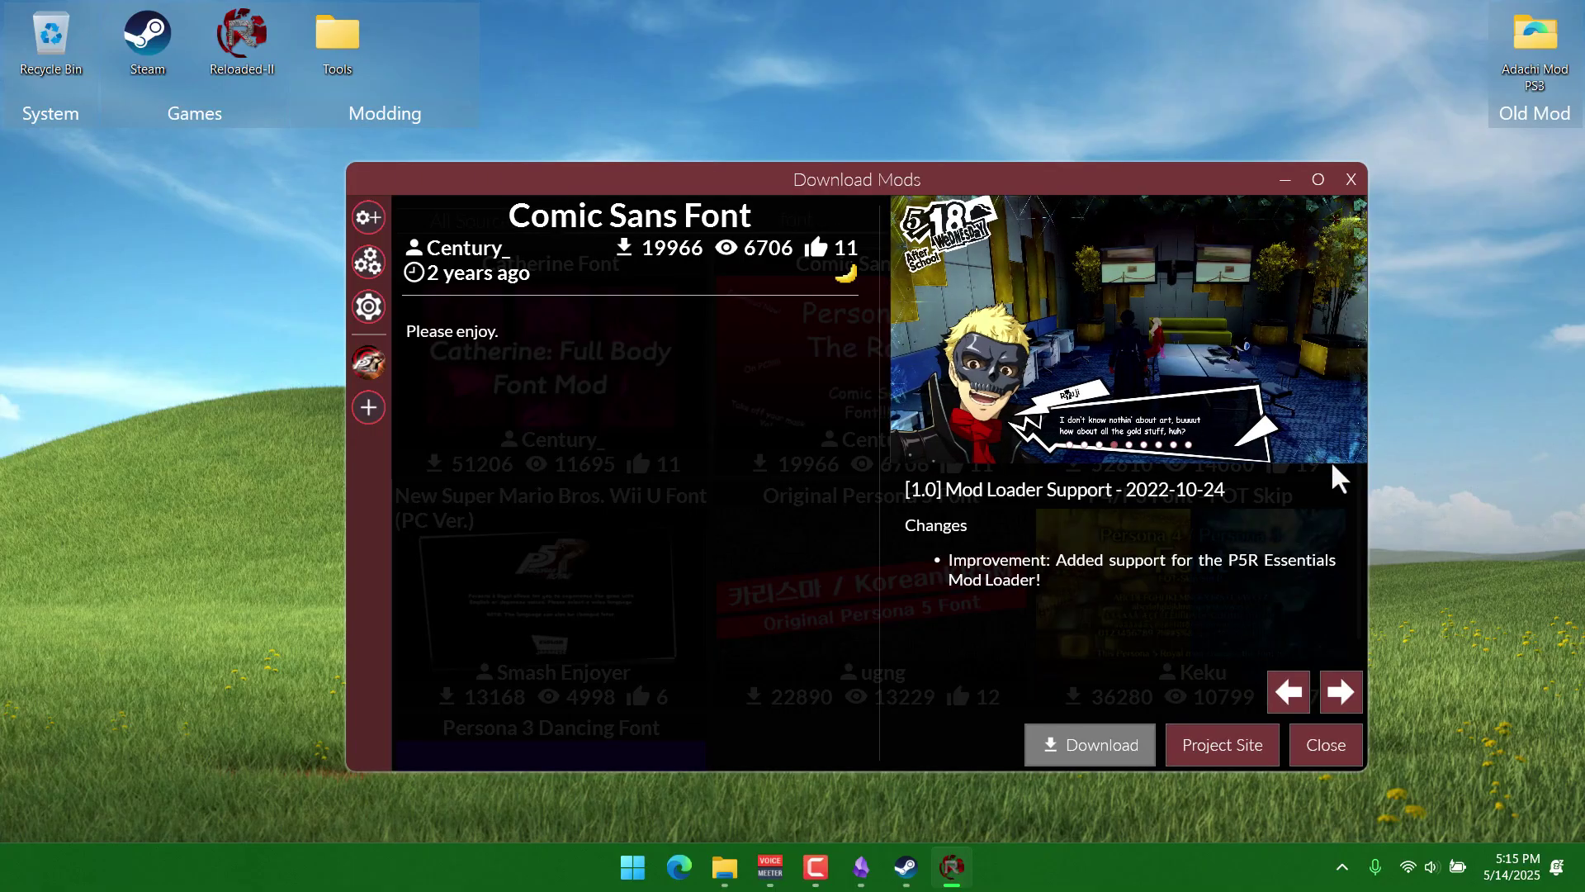
{"action": "left_click", "coordinate": [1324, 745]}
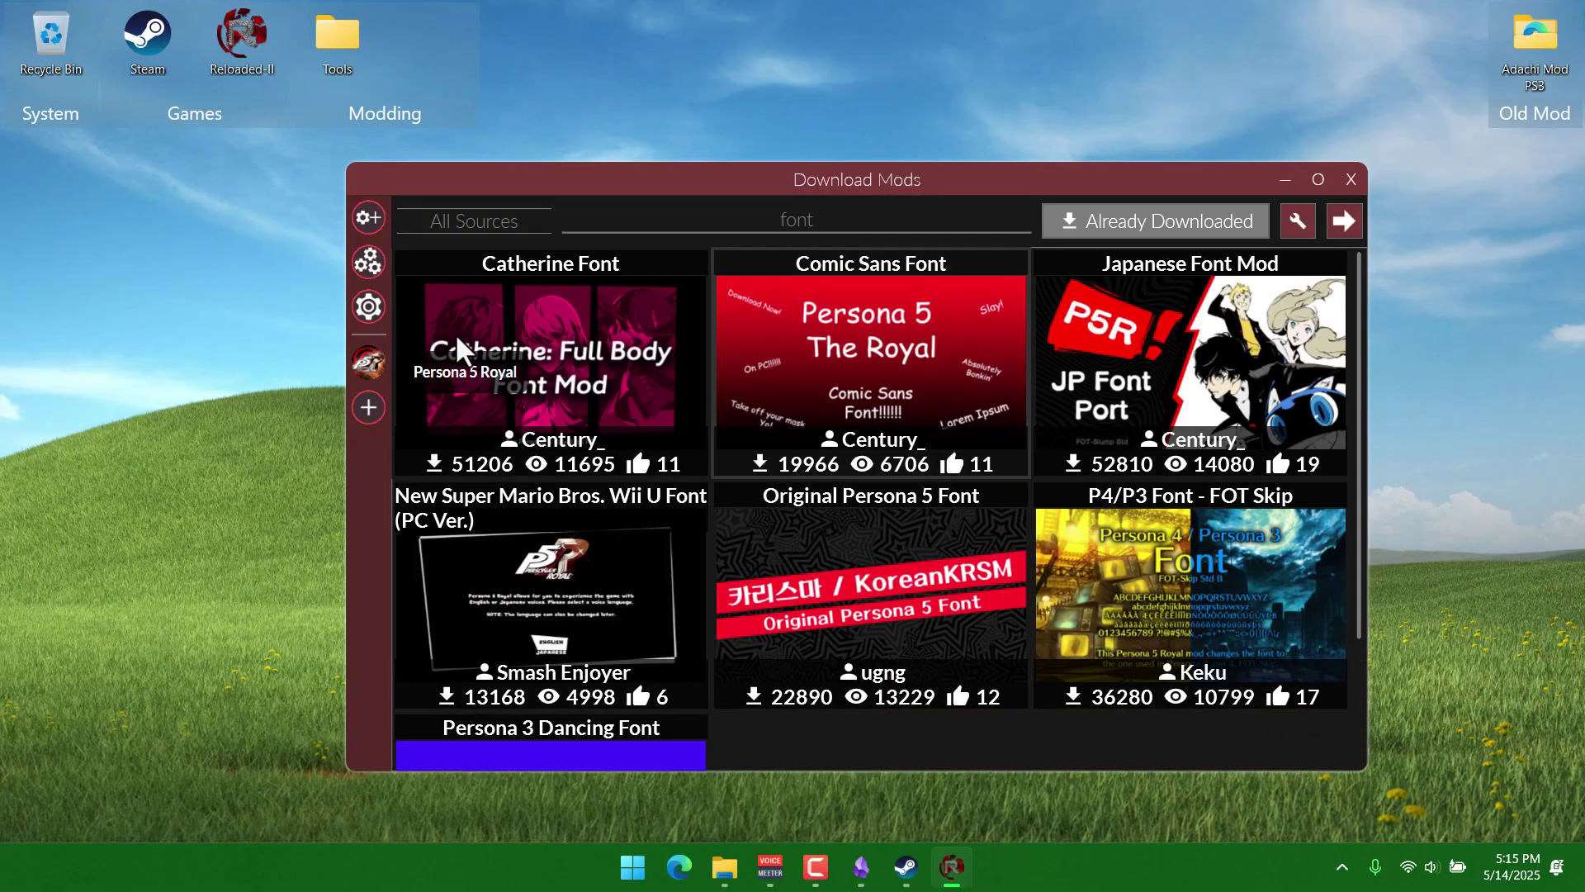
Enable Comic Sans Font in Persona 5 Royal's mod list after checking Logo Restored's description.
{"action": "left_click", "coordinate": [366, 360]}
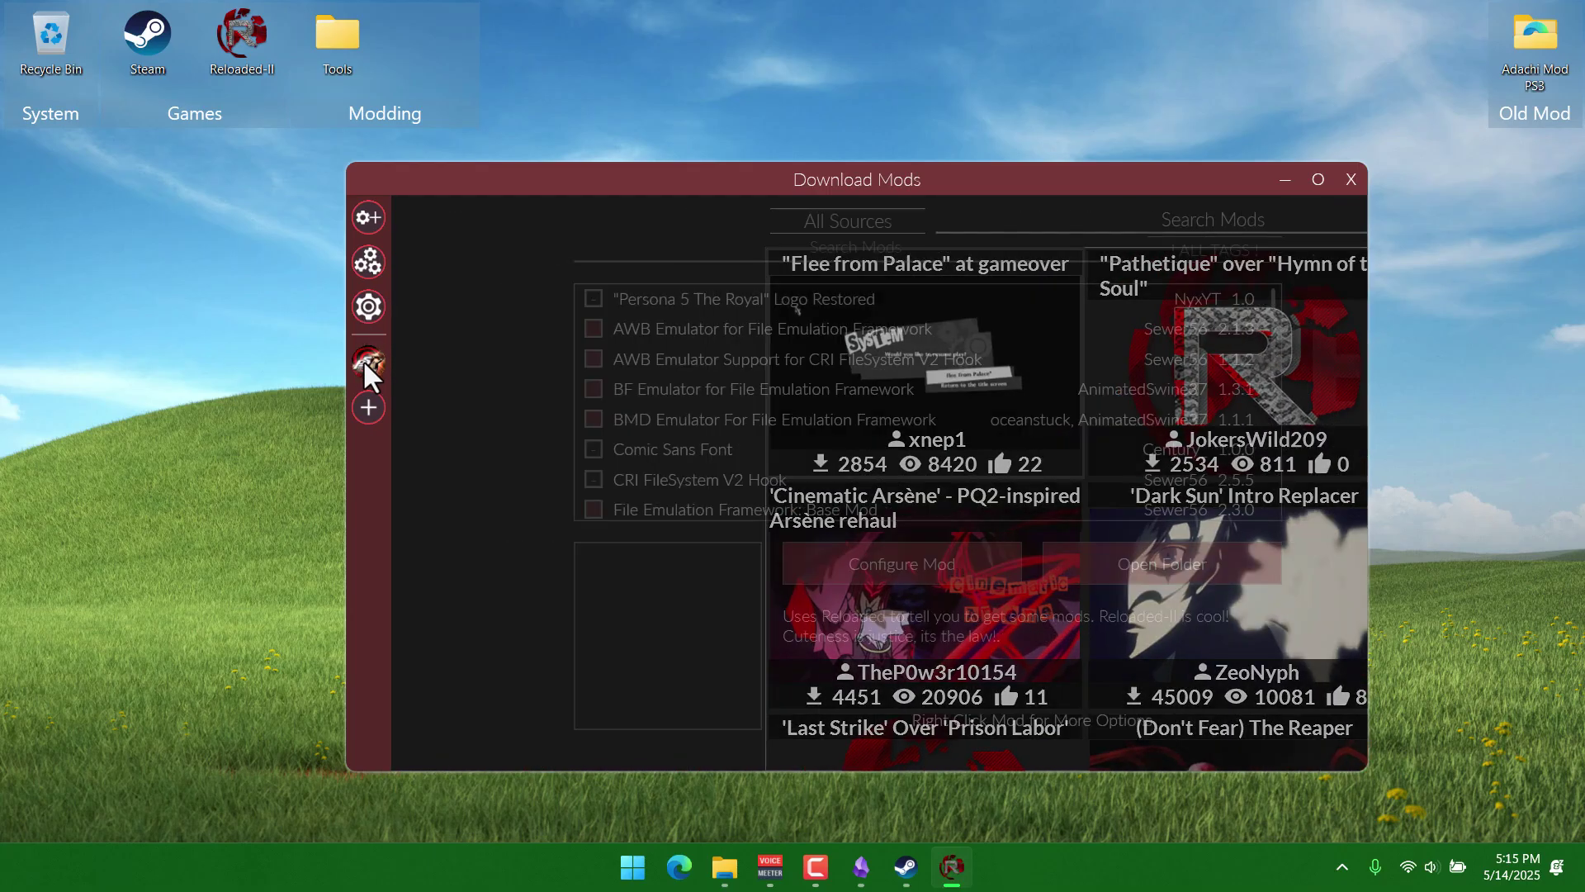
{"action": "scroll", "coordinate": [819, 380], "scroll_direction": "down", "scroll_amount": 3}
{"action": "scroll", "coordinate": [743, 347], "scroll_direction": "up", "scroll_amount": 3}
{"action": "left_click", "coordinate": [650, 299]}
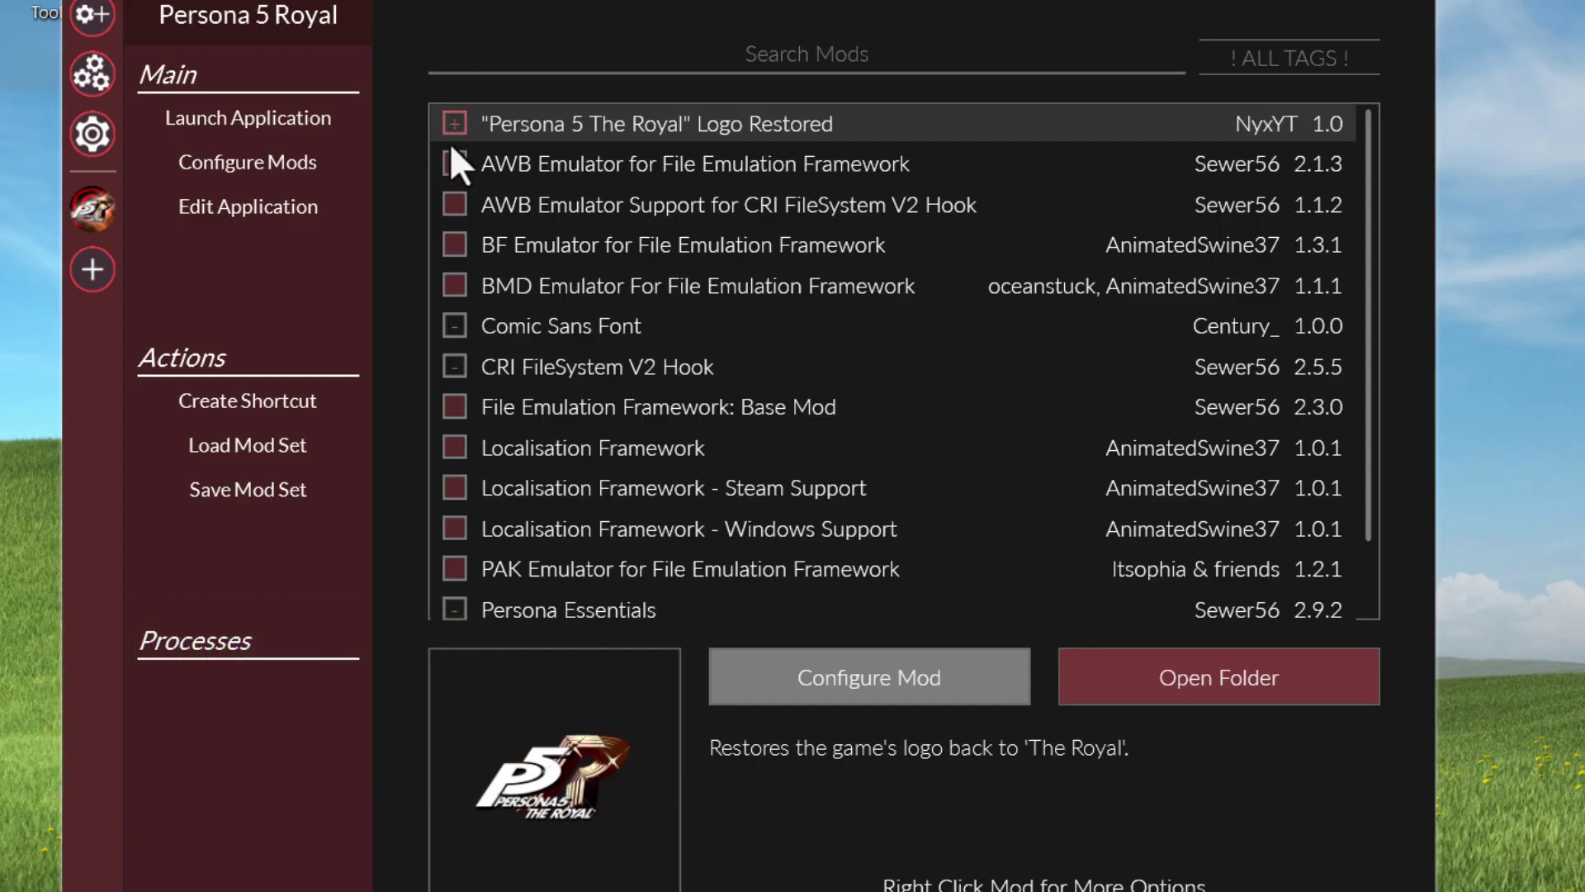
{"action": "left_click", "coordinate": [515, 324]}
{"action": "left_click", "coordinate": [453, 326]}
{"action": "scroll", "coordinate": [526, 358], "scroll_direction": "down", "scroll_amount": 1}
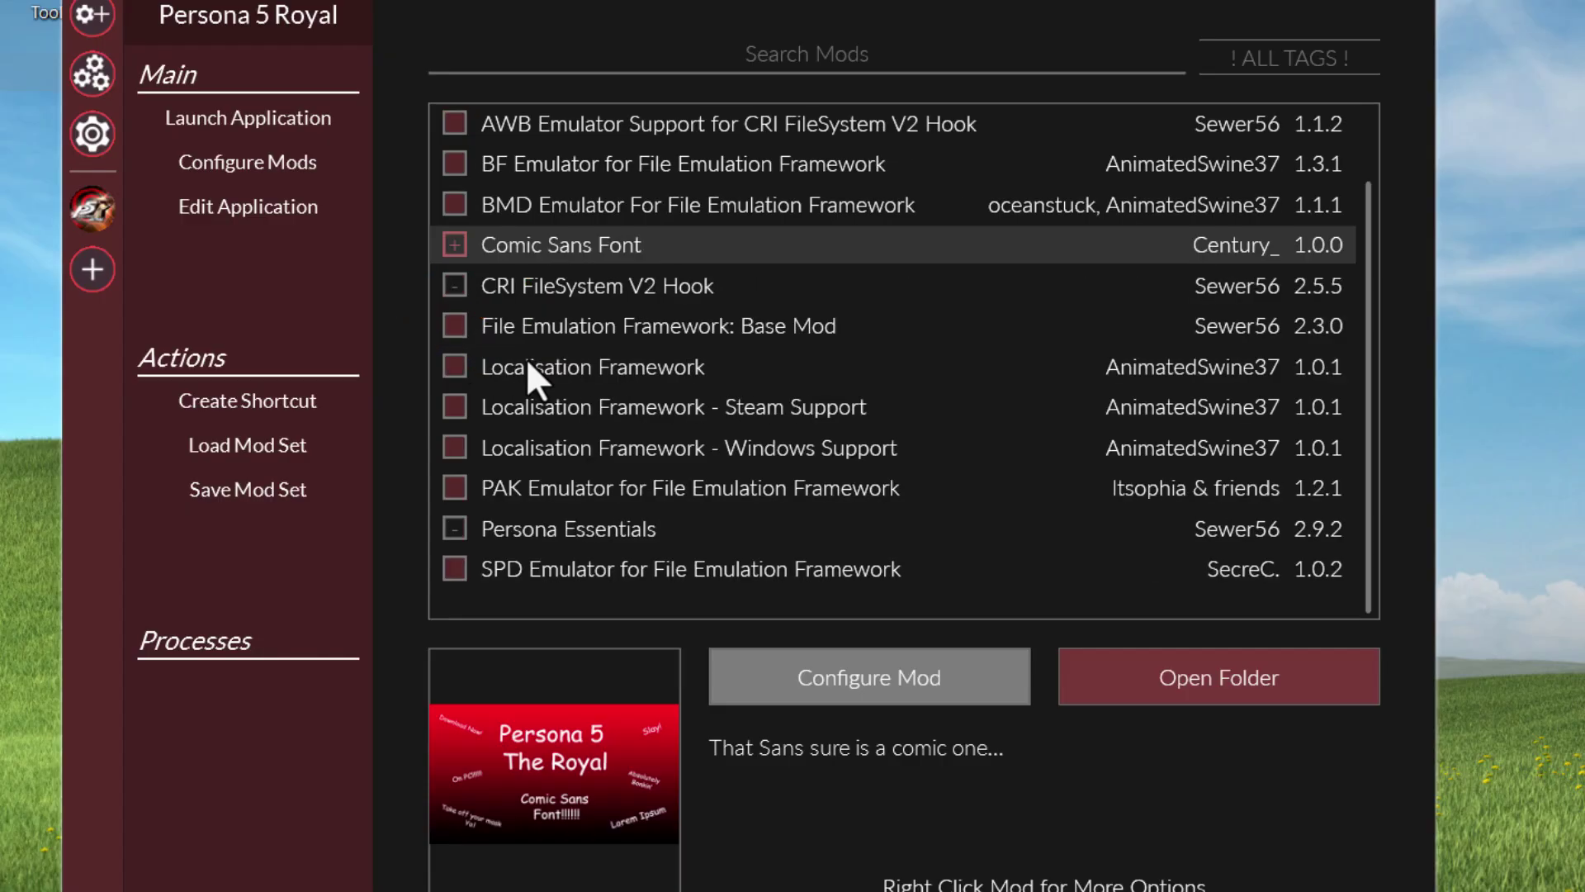
Review the details of Persona Essentials, Comic Sans Font and CRI FileSystem V2 Hook.
{"action": "left_click", "coordinate": [535, 534]}
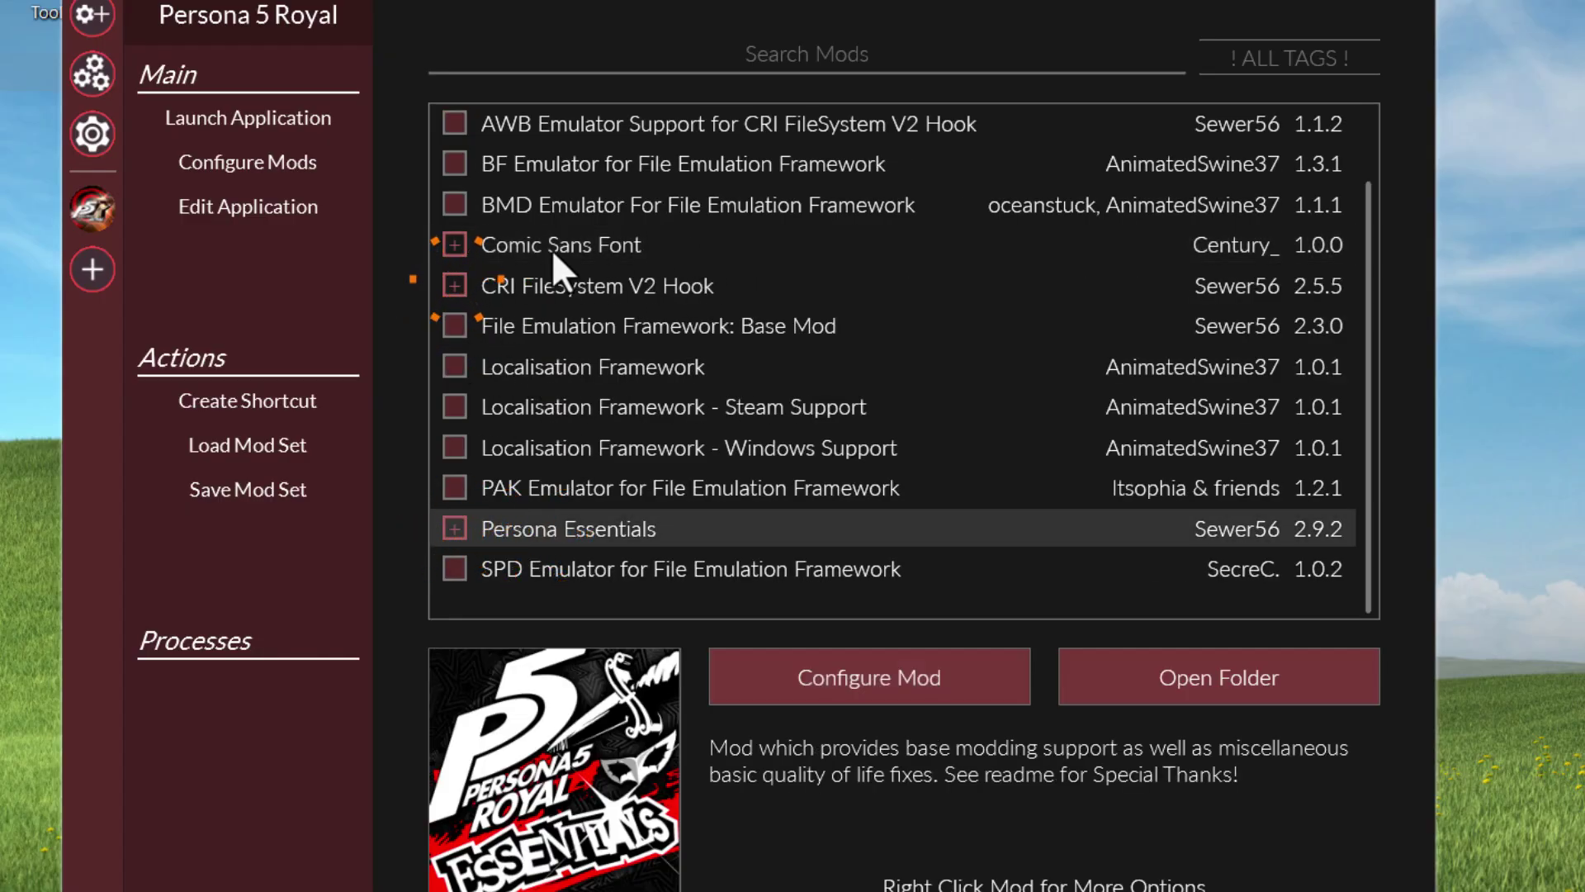
{"action": "left_click", "coordinate": [591, 275]}
{"action": "left_click", "coordinate": [626, 247]}
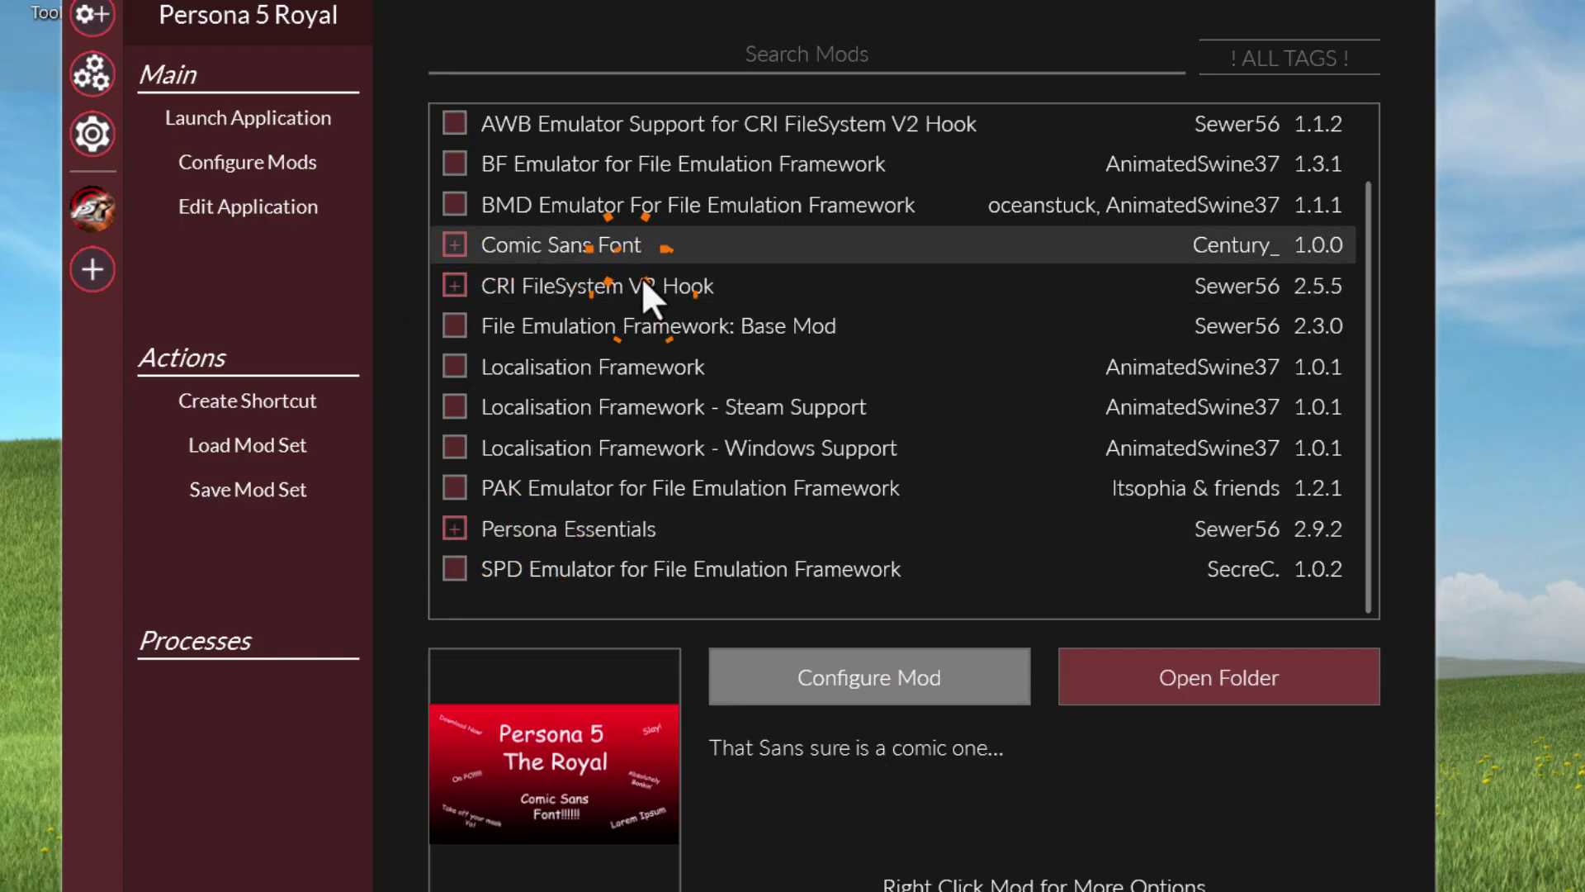
{"action": "left_click", "coordinate": [644, 284]}
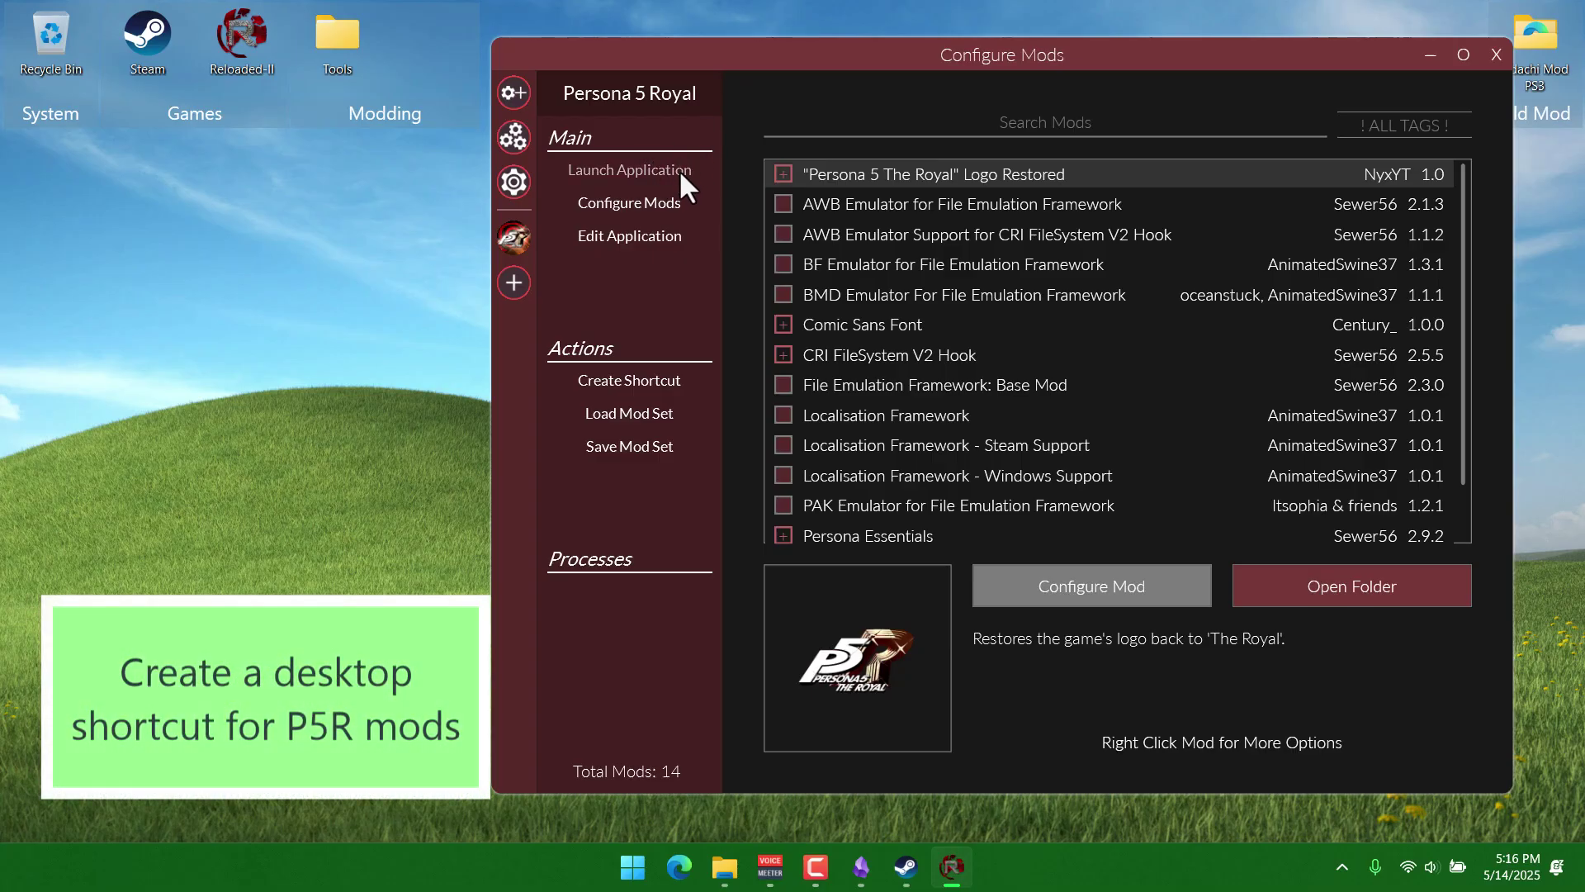
Create the Persona 5 Royal (Reloaded) desktop shortcut and place it in the Games fence.
{"action": "left_click", "coordinate": [649, 381]}
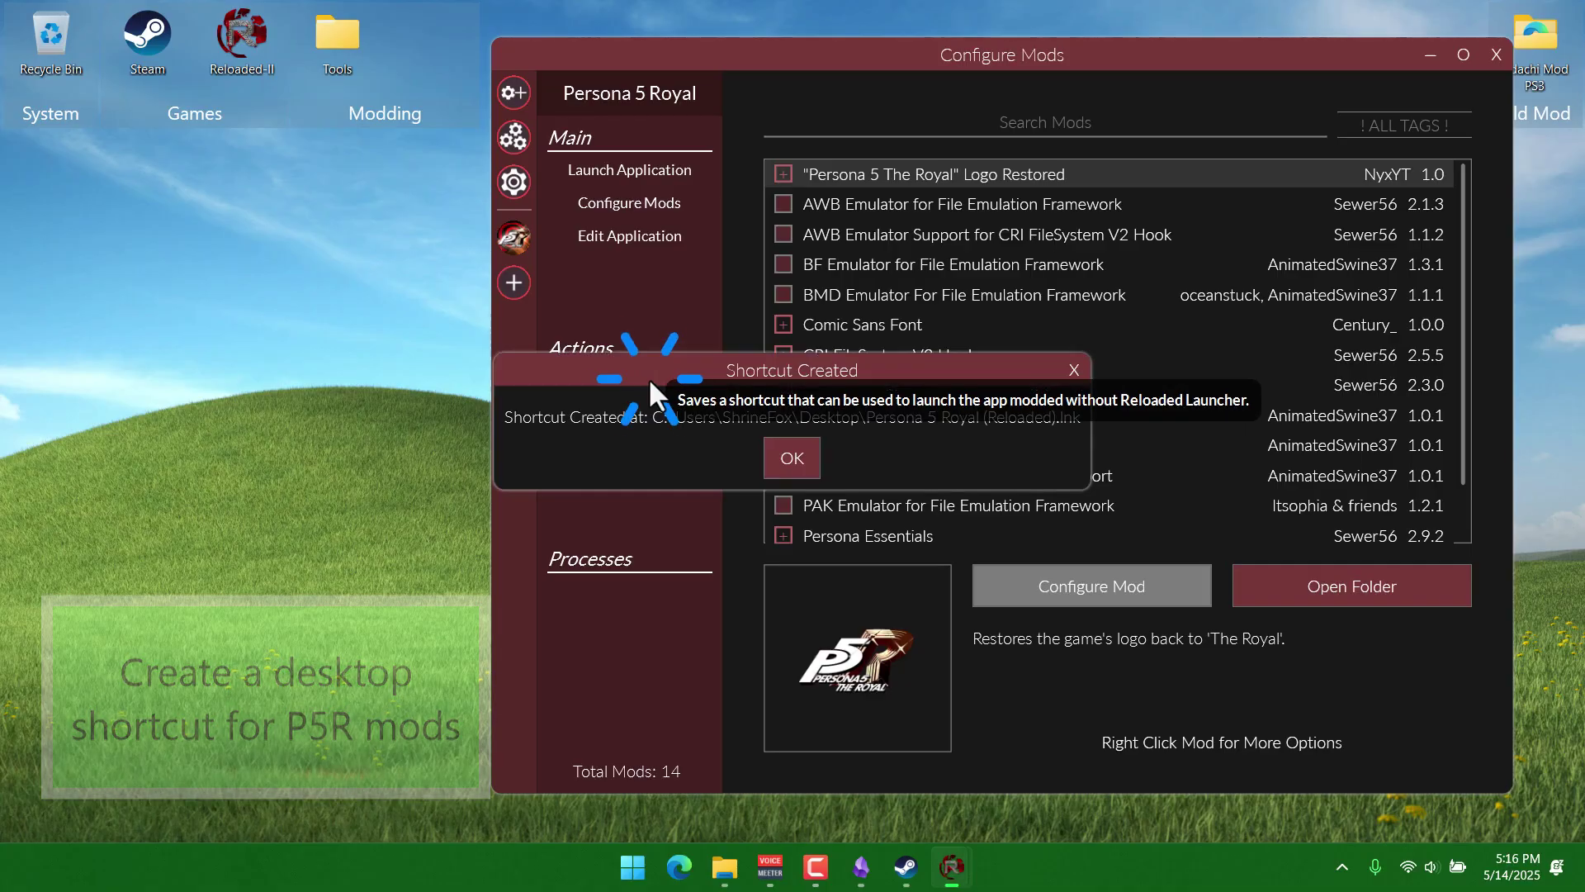
{"action": "left_click", "coordinate": [792, 457]}
{"action": "left_click_drag", "start_coordinate": [107, 113], "coordinate": [124, 223]}
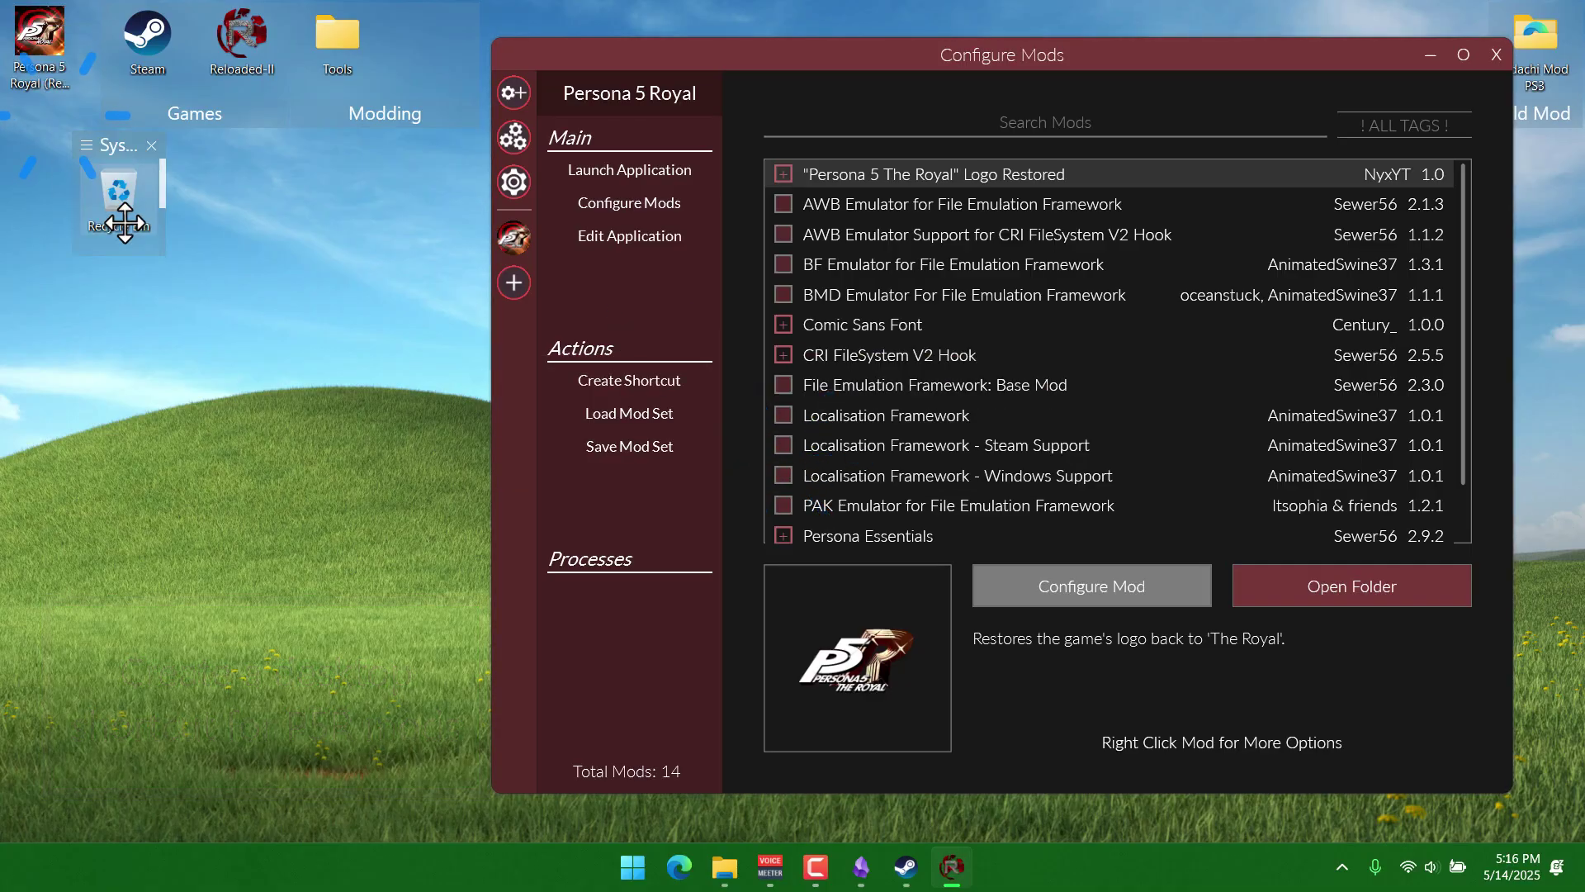
{"action": "left_click_drag", "start_coordinate": [37, 43], "coordinate": [351, 102]}
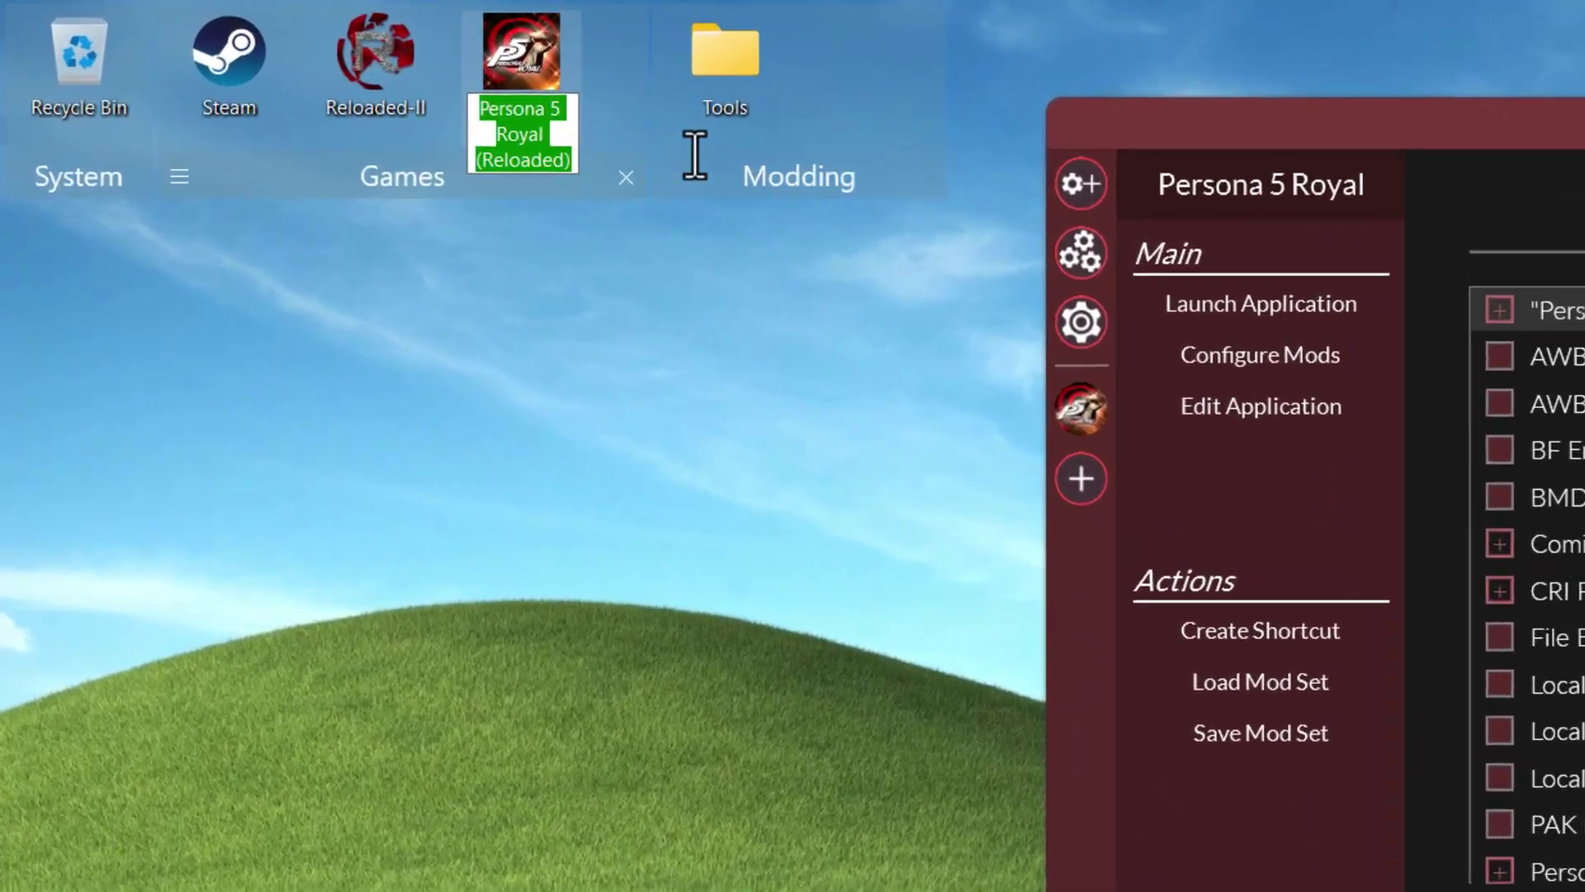
{"action": "left_click_drag", "start_coordinate": [1504, 160], "coordinate": [1470, 196]}
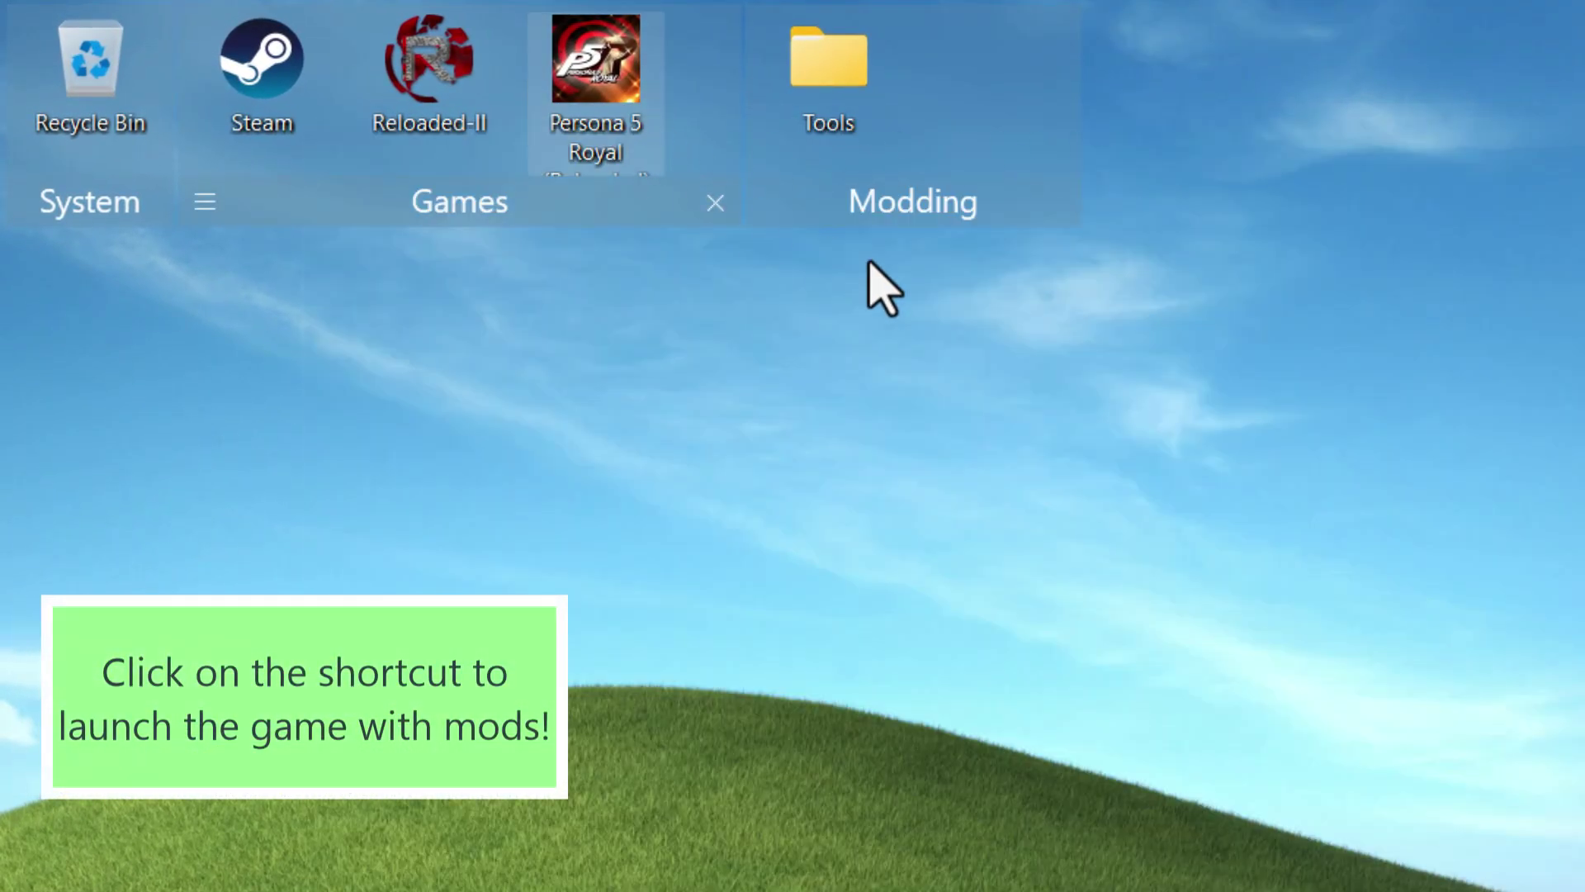
Launch modded Persona 5 Royal from the shortcut, windowed, and get past the title screen.
{"action": "key", "text": "Return"}
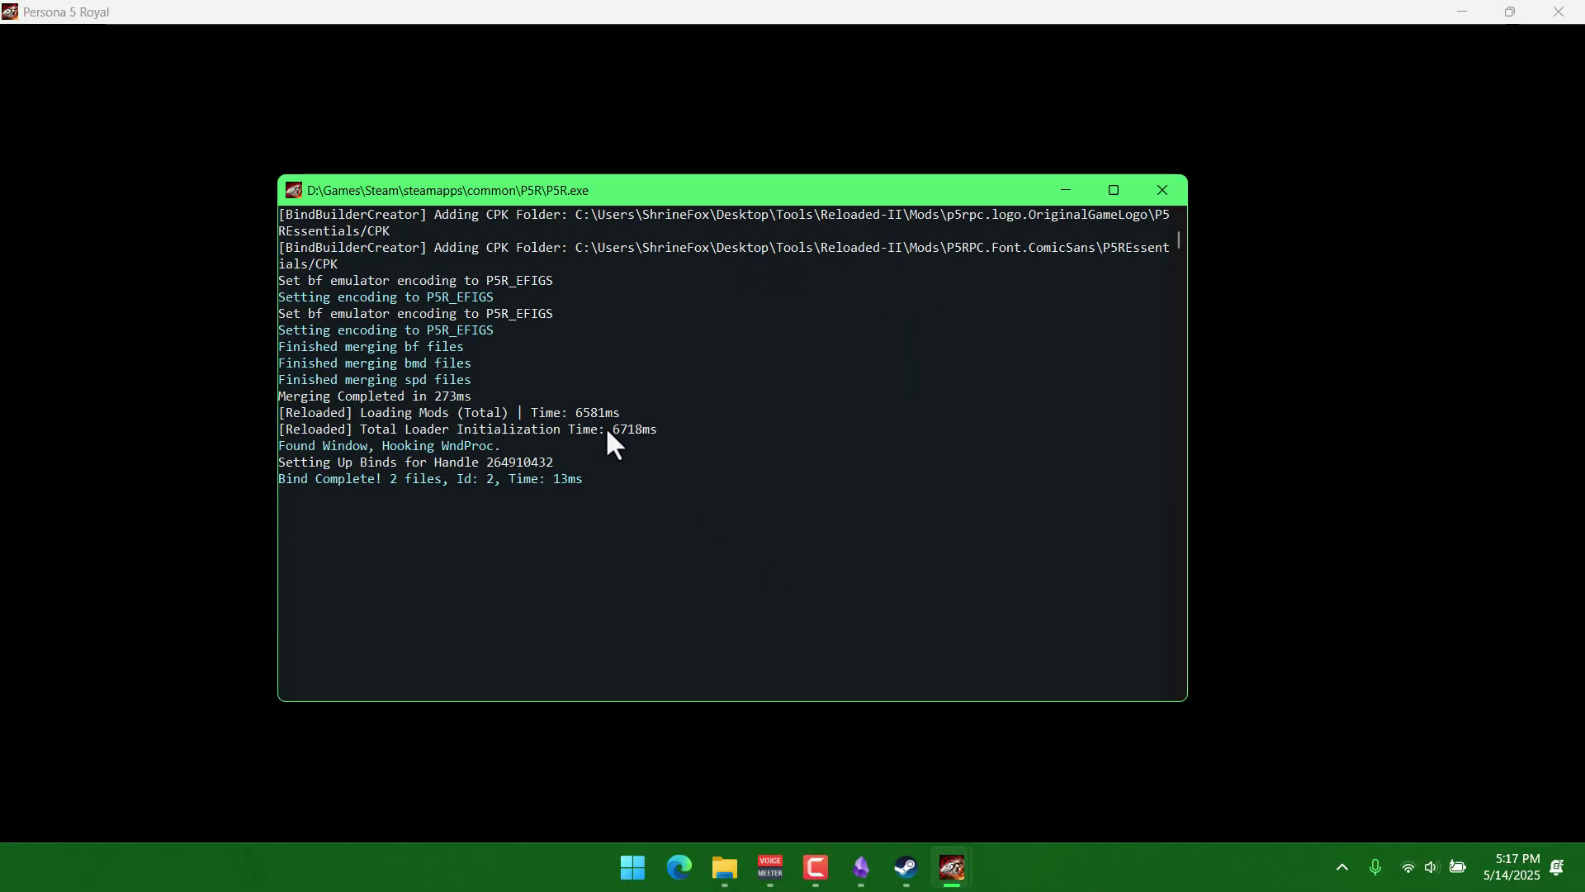
{"action": "scroll", "coordinate": [605, 426], "scroll_direction": "up", "scroll_amount": 5}
{"action": "scroll", "coordinate": [613, 431], "scroll_direction": "up", "scroll_amount": 5}
{"action": "scroll", "coordinate": [707, 450], "scroll_direction": "up", "scroll_amount": 5}
{"action": "scroll", "coordinate": [930, 420], "scroll_direction": "up", "scroll_amount": 3}
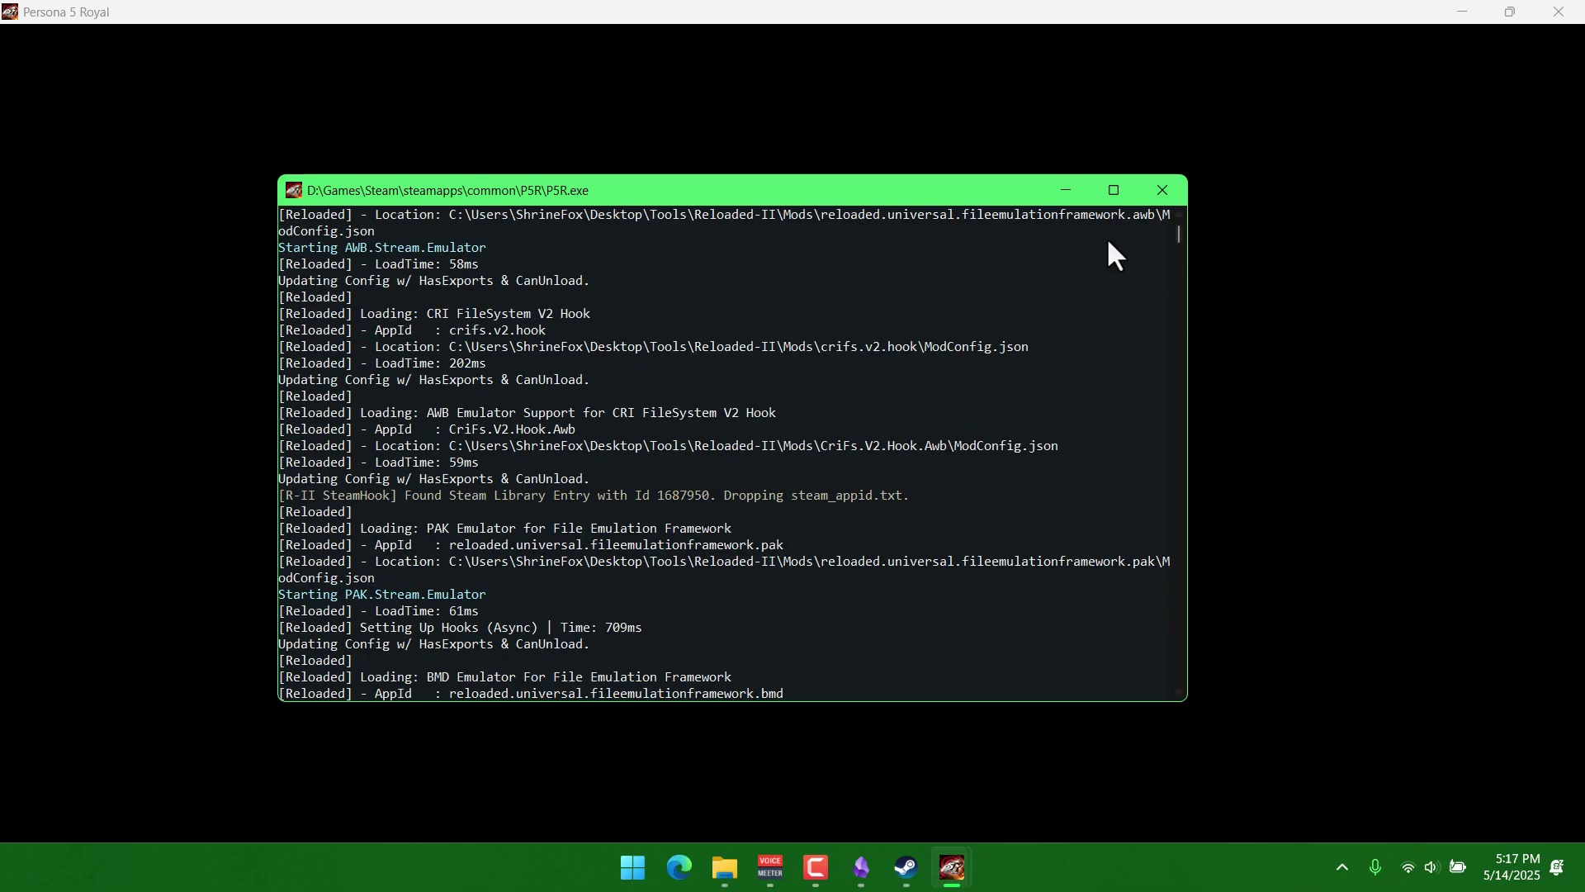
{"action": "scroll", "coordinate": [1068, 361], "scroll_direction": "down", "scroll_amount": 4}
{"action": "scroll", "coordinate": [1072, 370], "scroll_direction": "down", "scroll_amount": 5}
{"action": "scroll", "coordinate": [1075, 367], "scroll_direction": "down", "scroll_amount": 5}
{"action": "scroll", "coordinate": [1075, 368], "scroll_direction": "down", "scroll_amount": 5}
{"action": "left_click", "coordinate": [991, 11]}
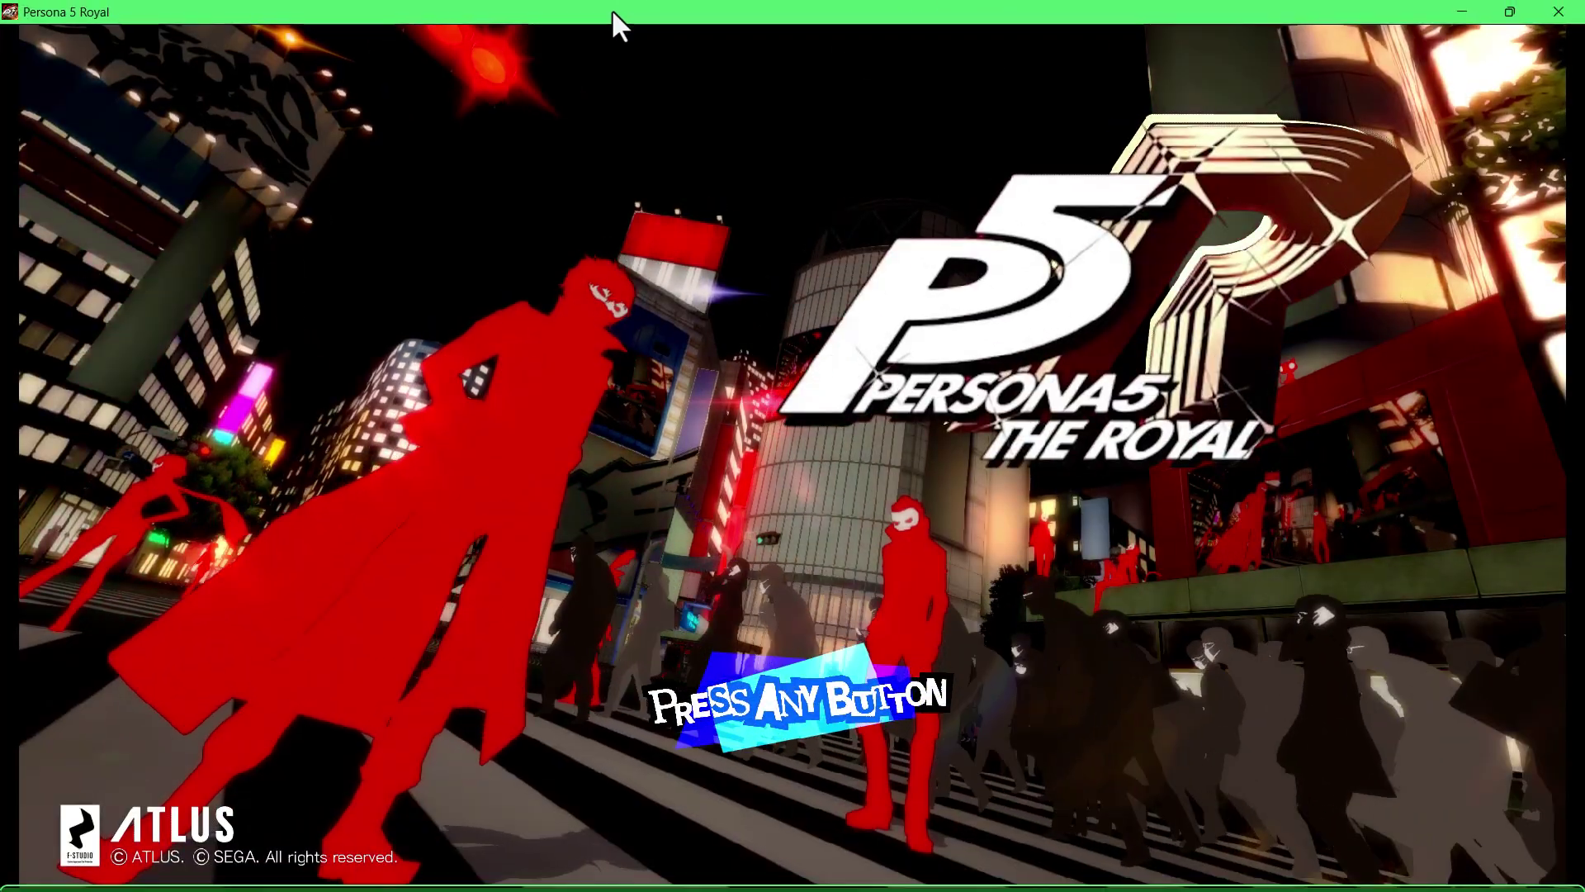
{"action": "double_click", "coordinate": [612, 9]}
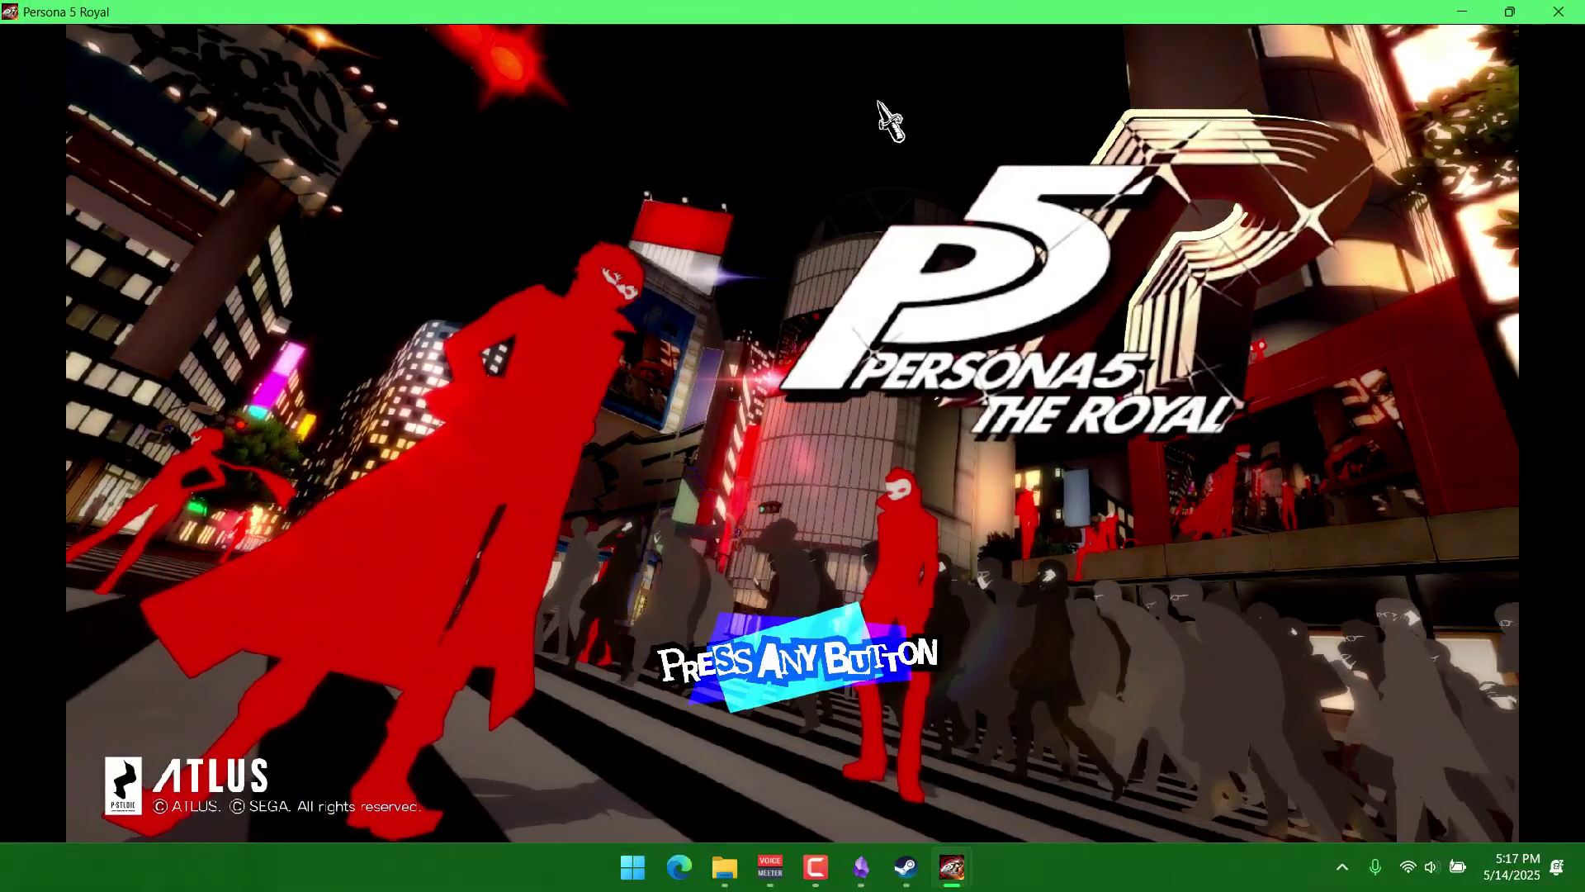
{"action": "left_click", "coordinate": [817, 433]}
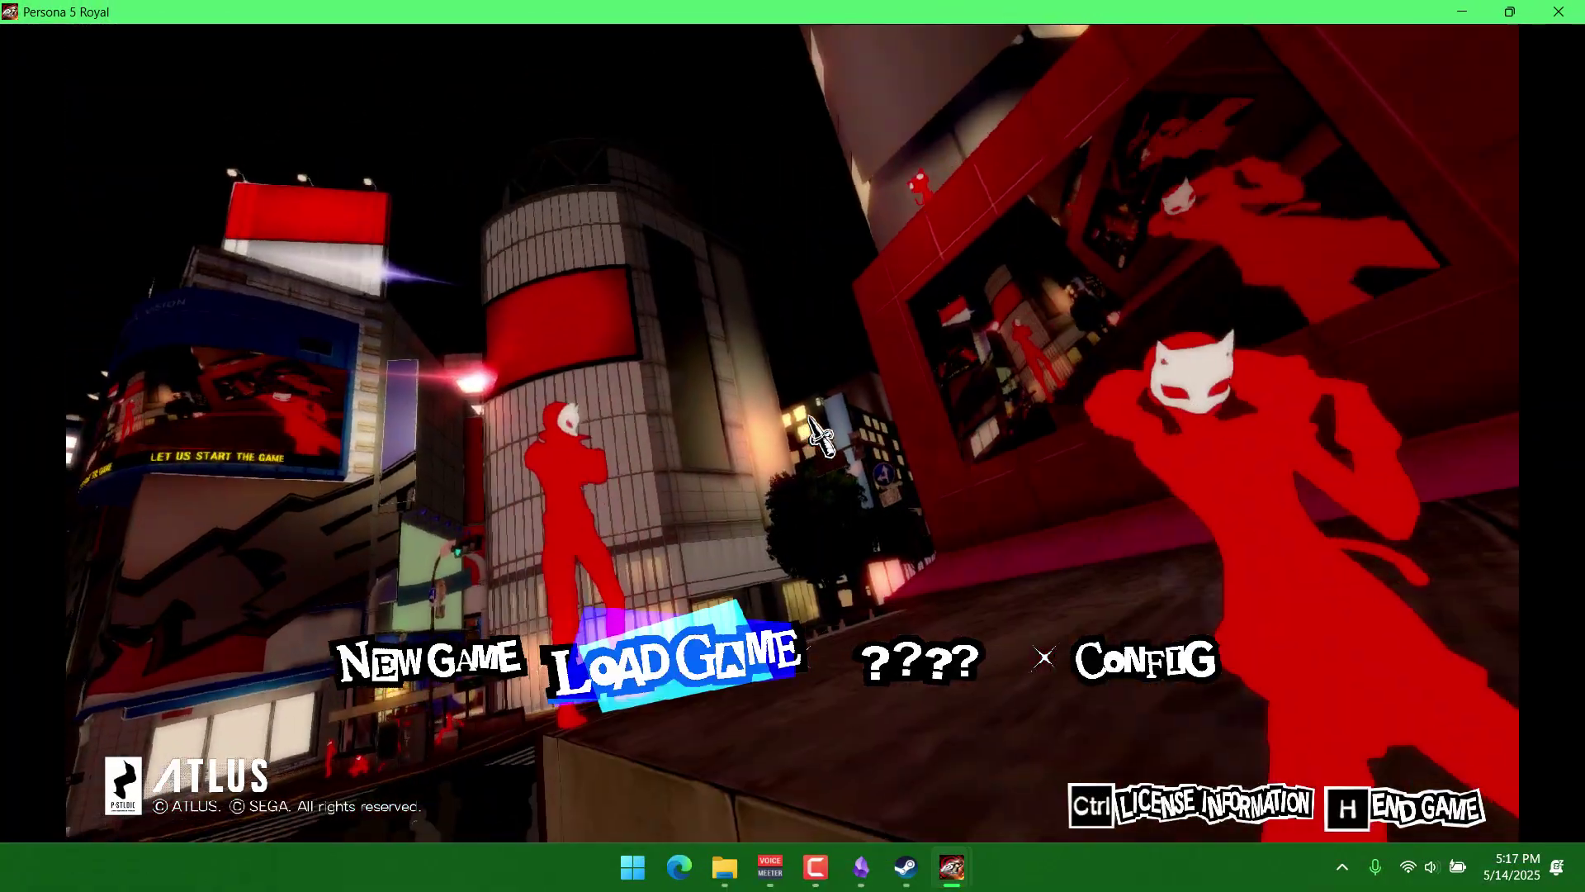
Open the Load Game save list, back out to the title menu, and quit the game.
{"action": "key", "text": "Left"}
{"action": "key", "text": "Right"}
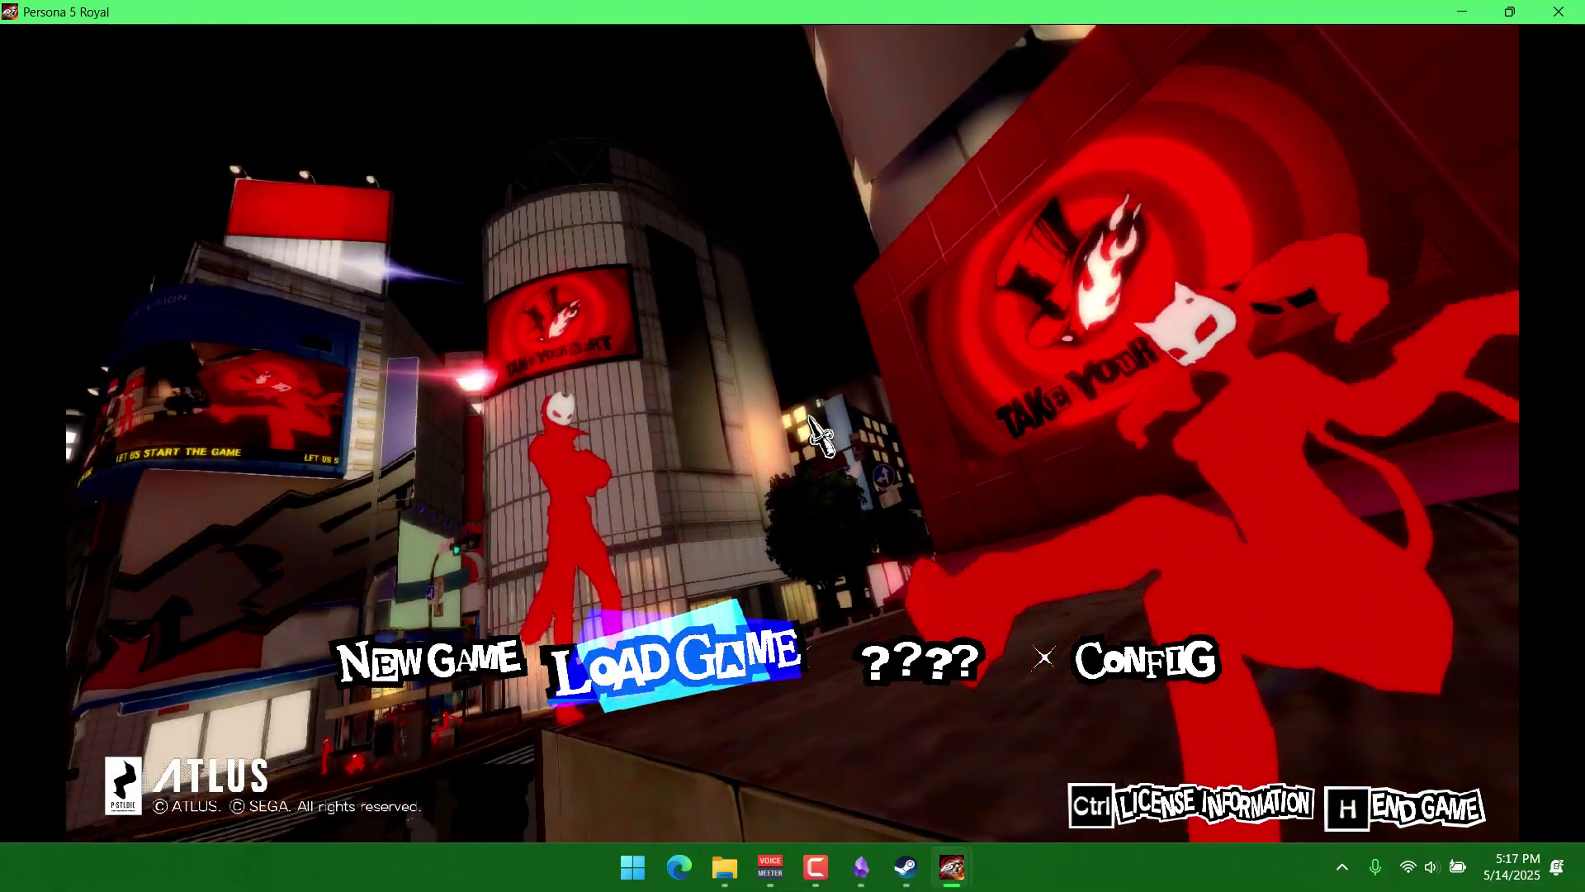
{"action": "key", "text": "space"}
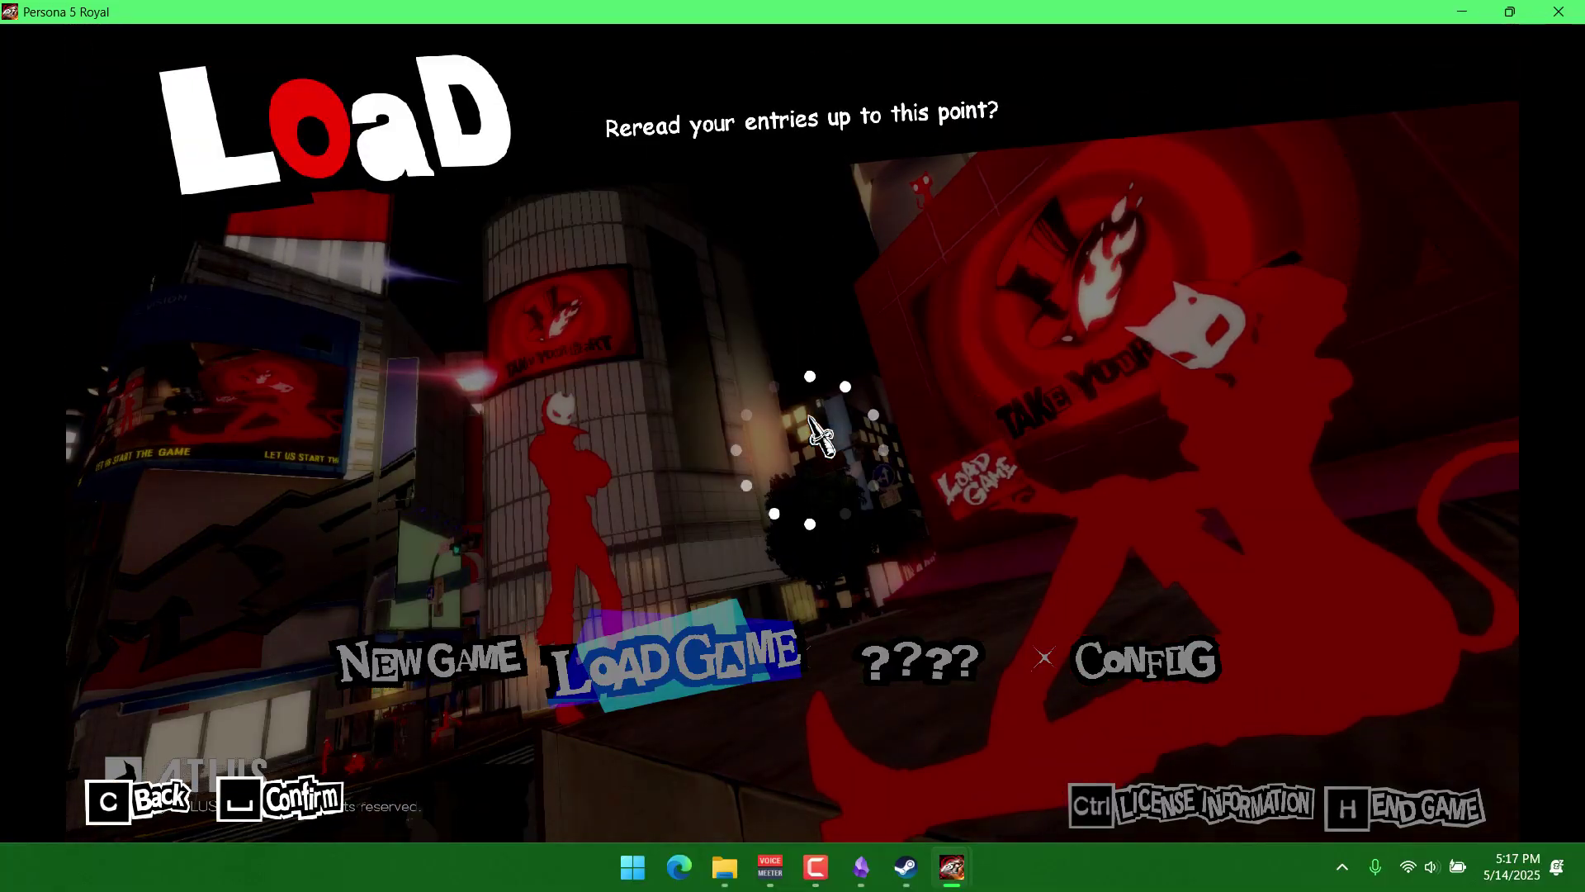
{"action": "scroll", "coordinate": [874, 341], "scroll_direction": "up", "scroll_amount": 1}
{"action": "scroll", "coordinate": [873, 341], "scroll_direction": "down", "scroll_amount": 1}
{"action": "key", "text": "c"}
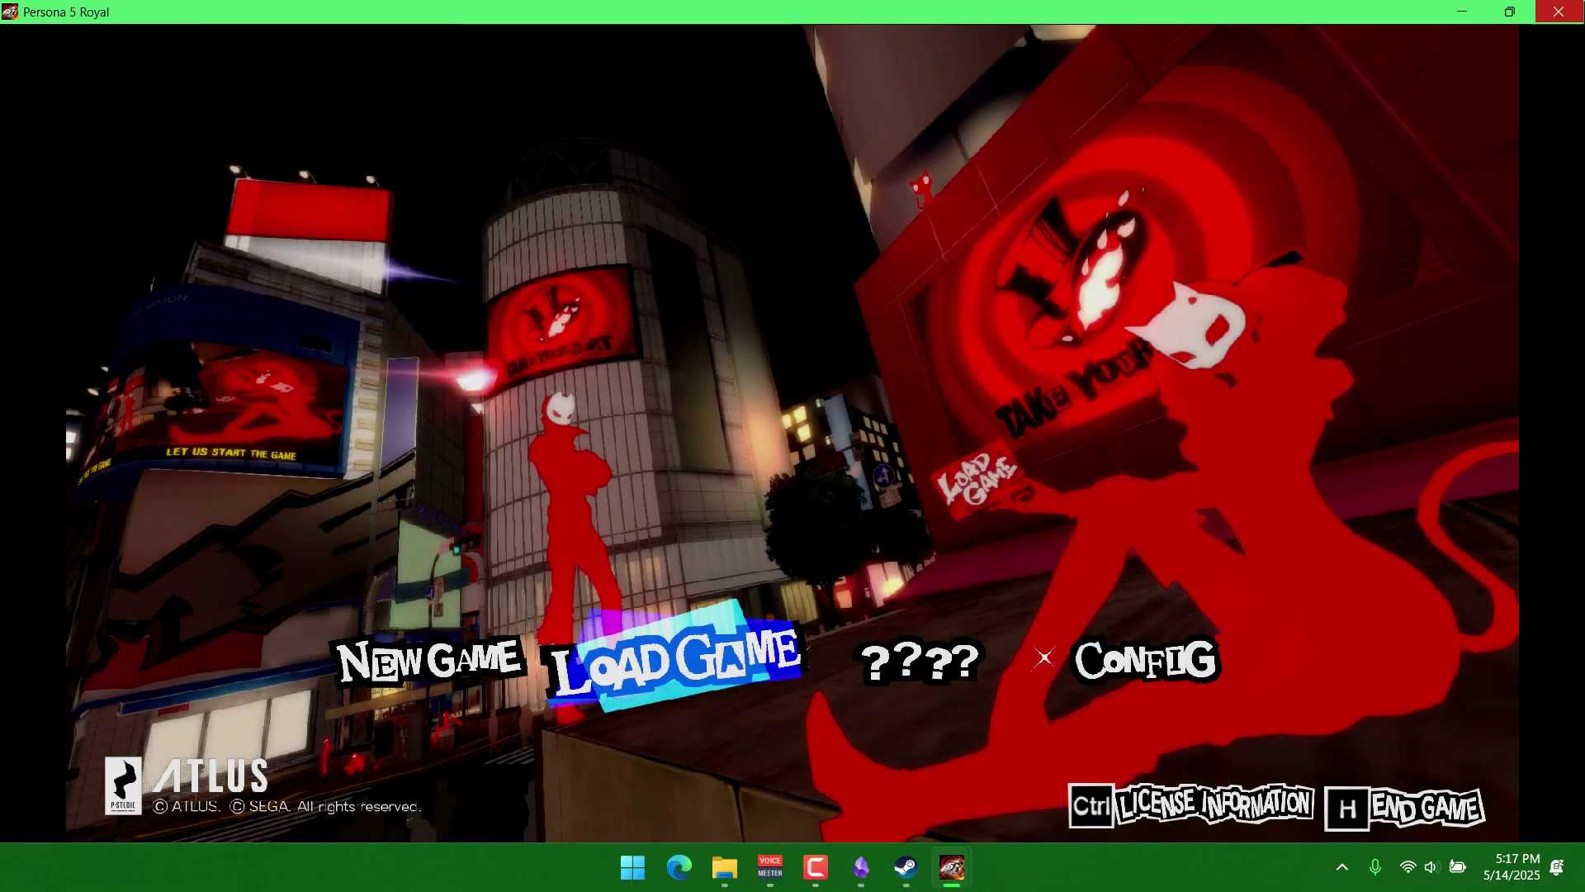
{"action": "left_click", "coordinate": [1558, 11]}
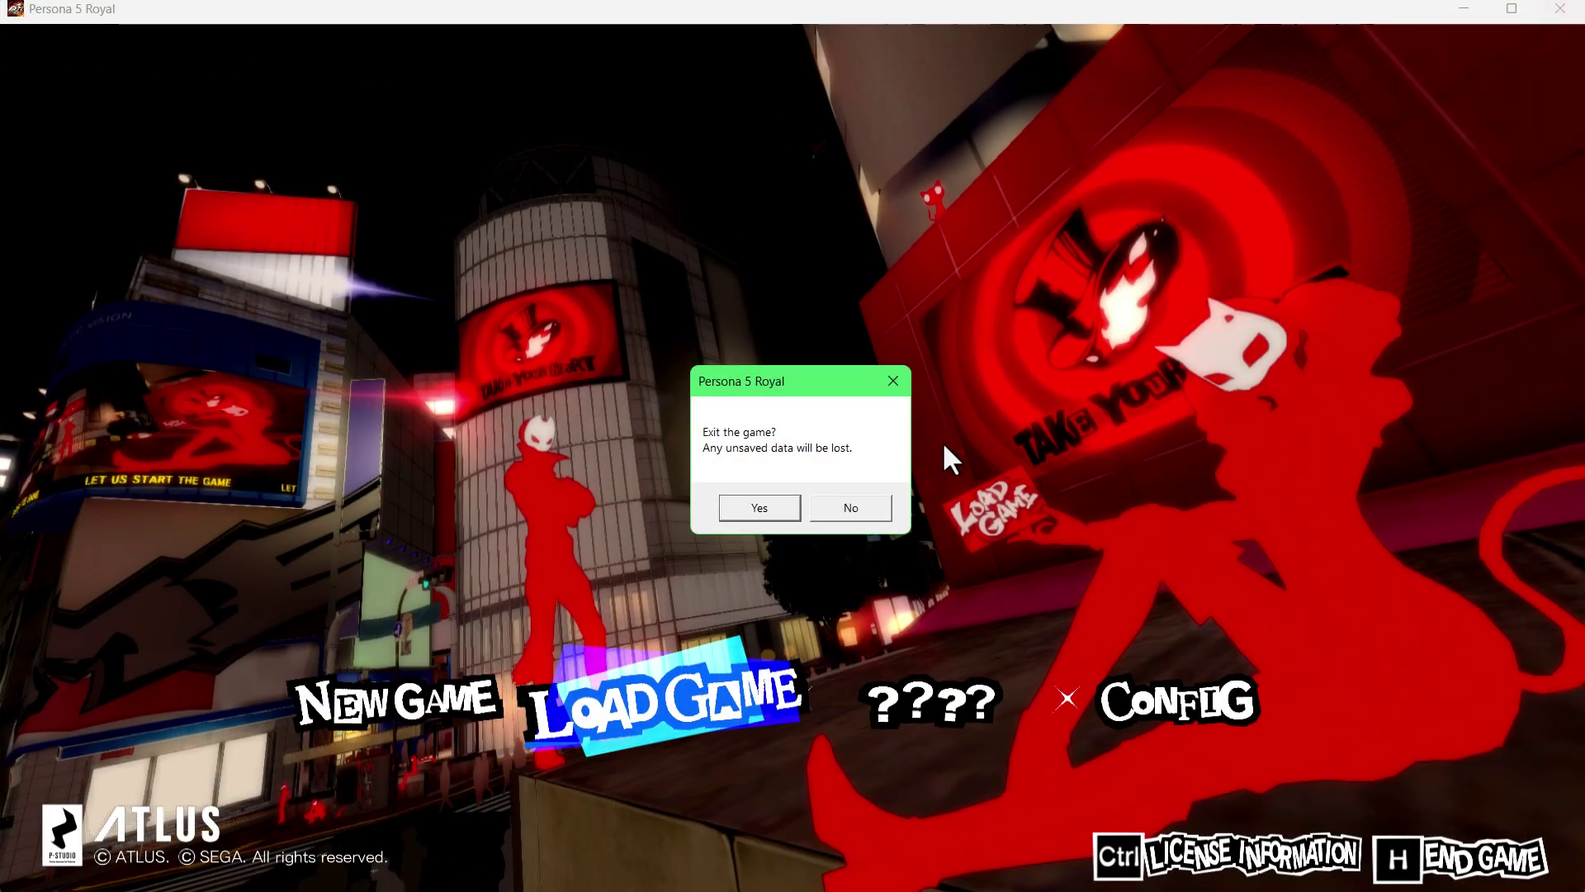
{"action": "left_click", "coordinate": [787, 513]}
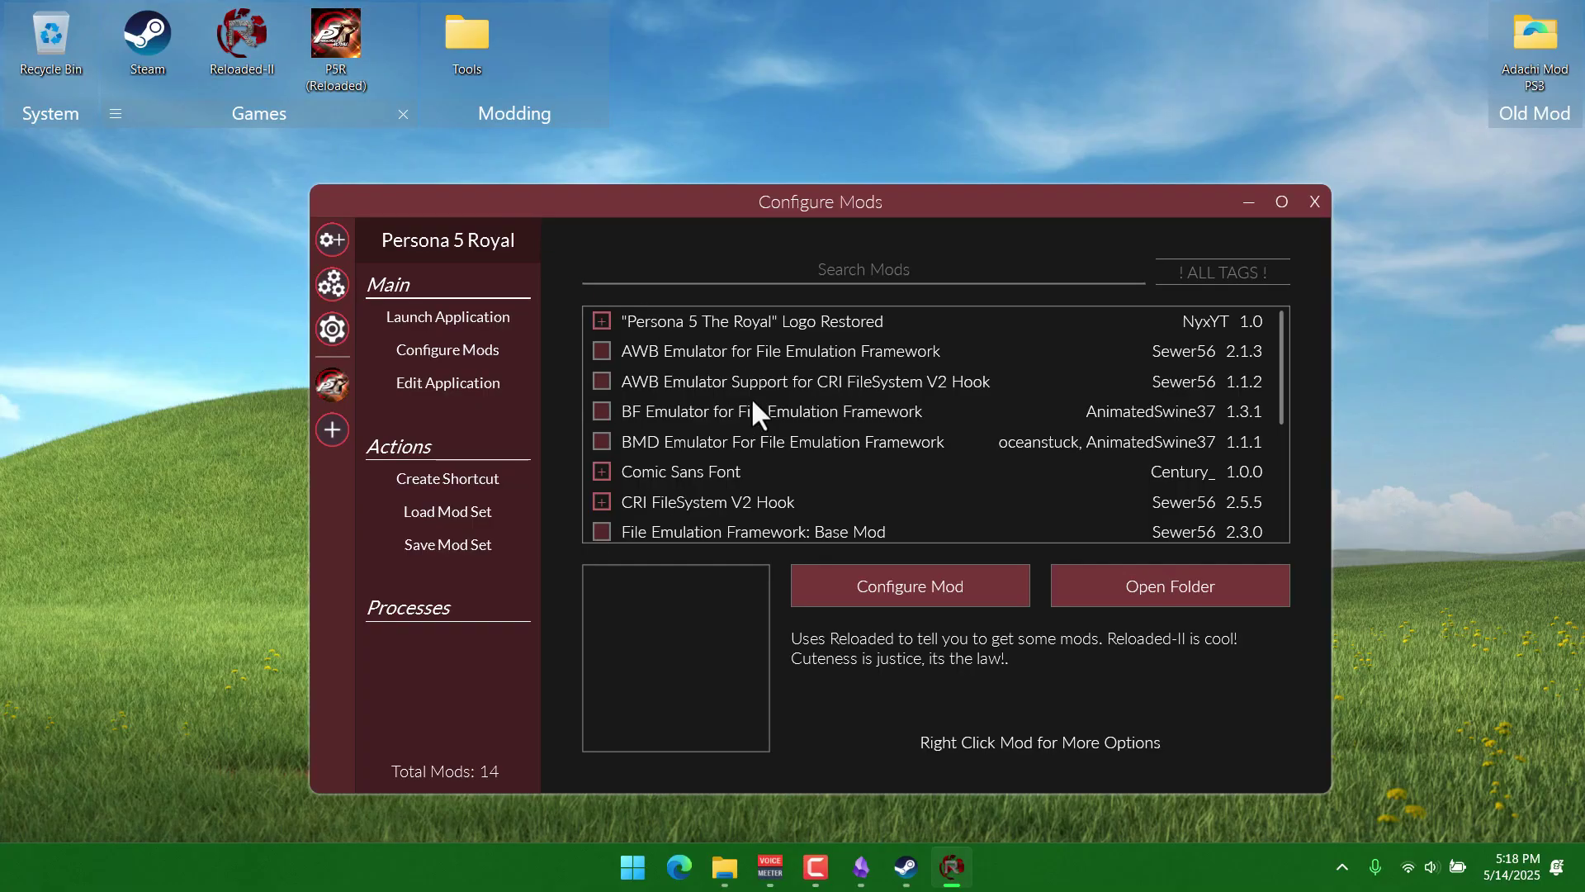
{"action": "scroll", "coordinate": [772, 415], "scroll_direction": "down", "scroll_amount": 1}
{"action": "scroll", "coordinate": [771, 416], "scroll_direction": "down", "scroll_amount": 2}
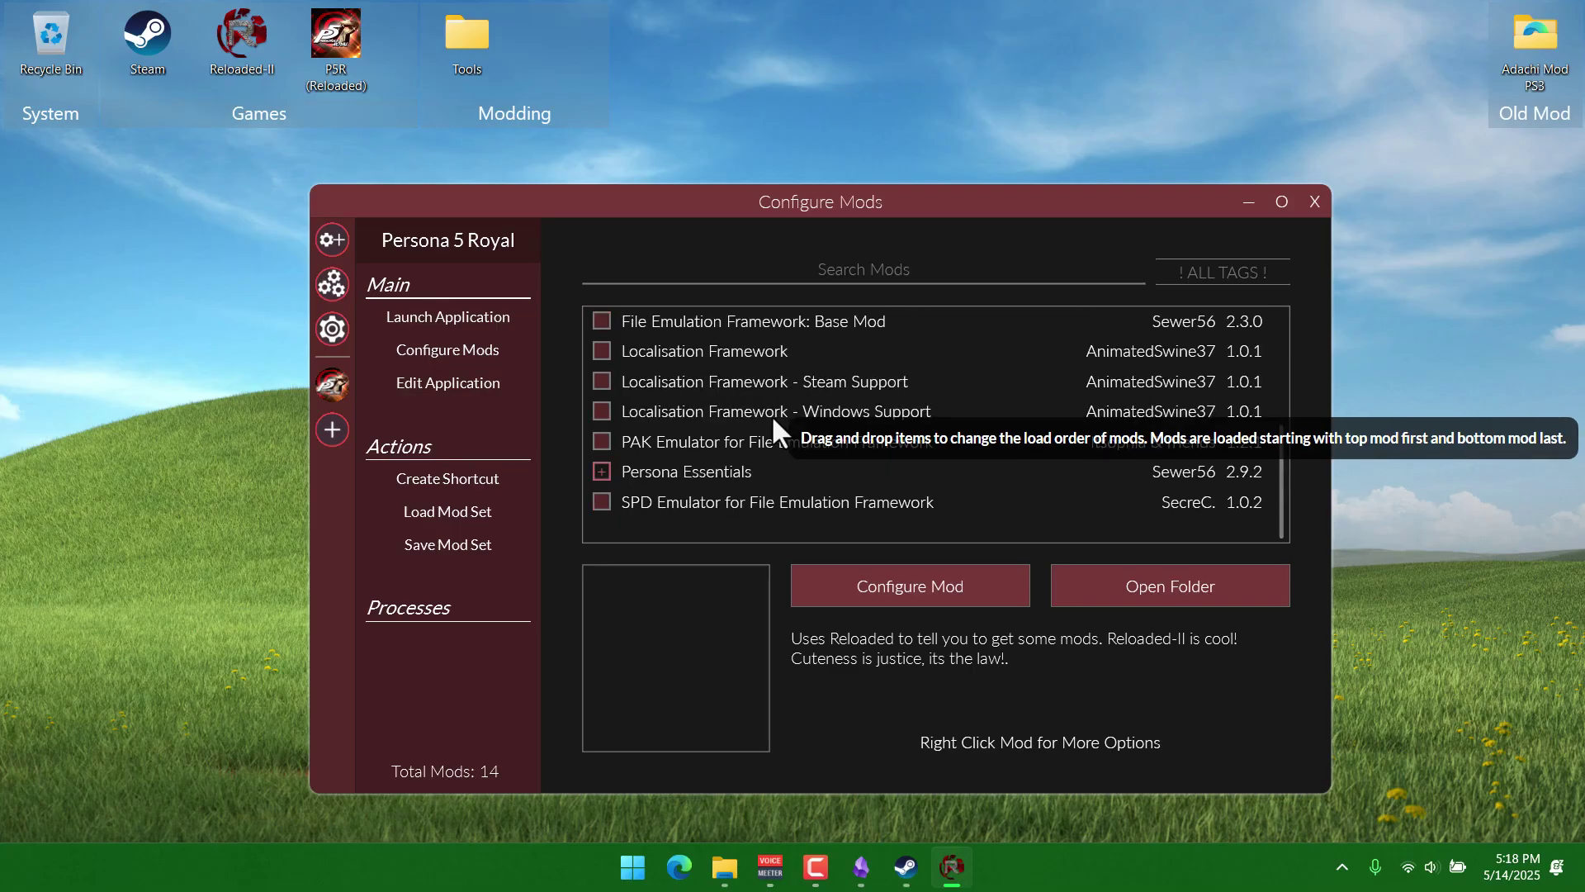
{"action": "left_click", "coordinate": [716, 472]}
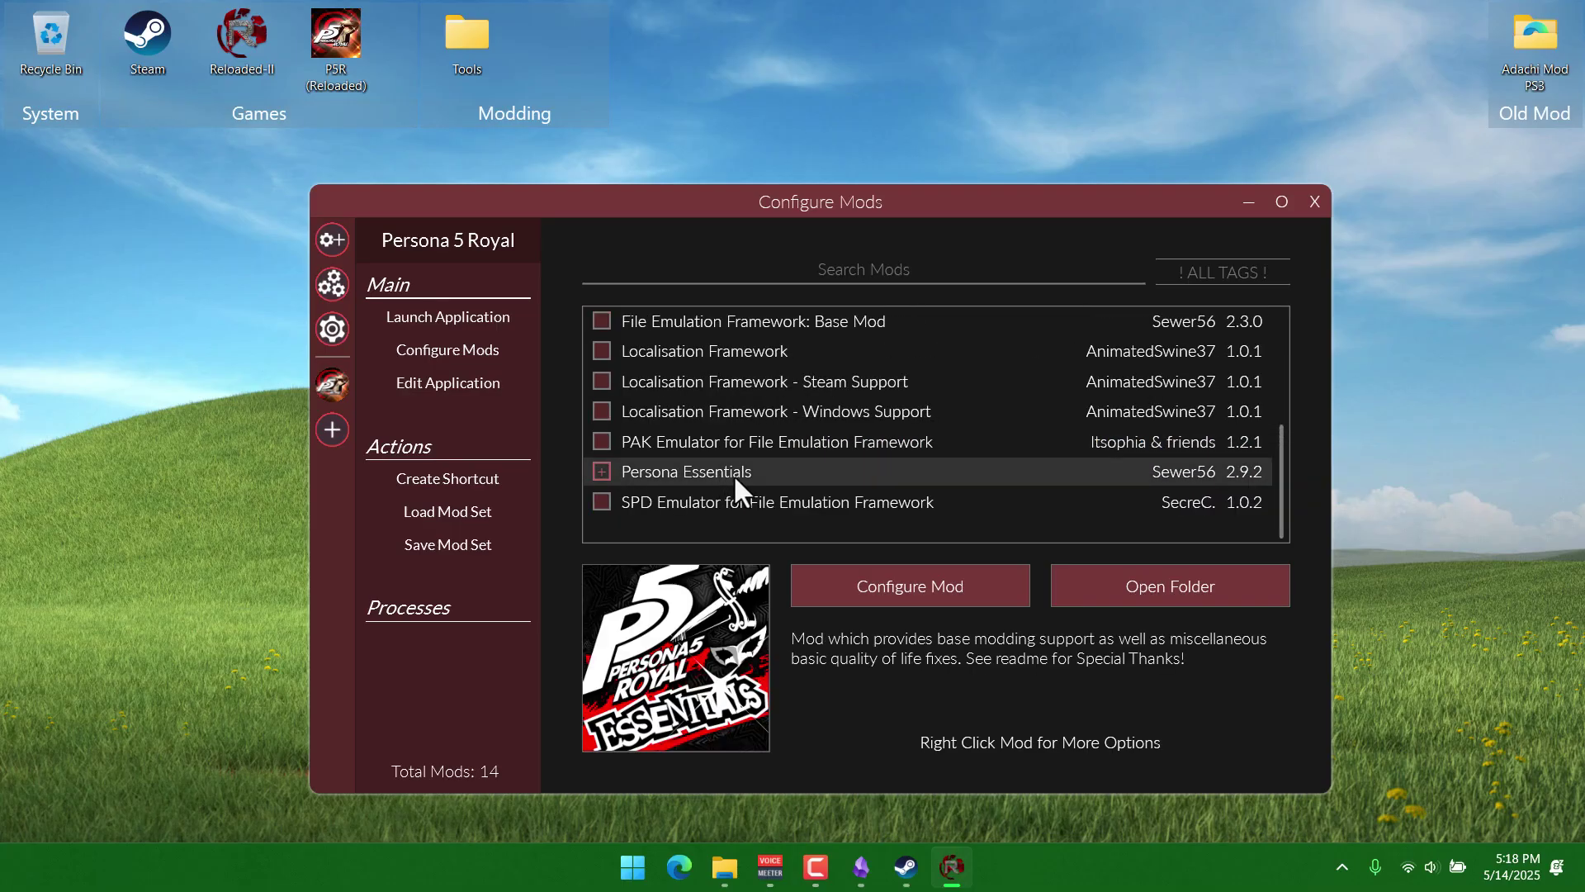
{"action": "left_click", "coordinate": [865, 581]}
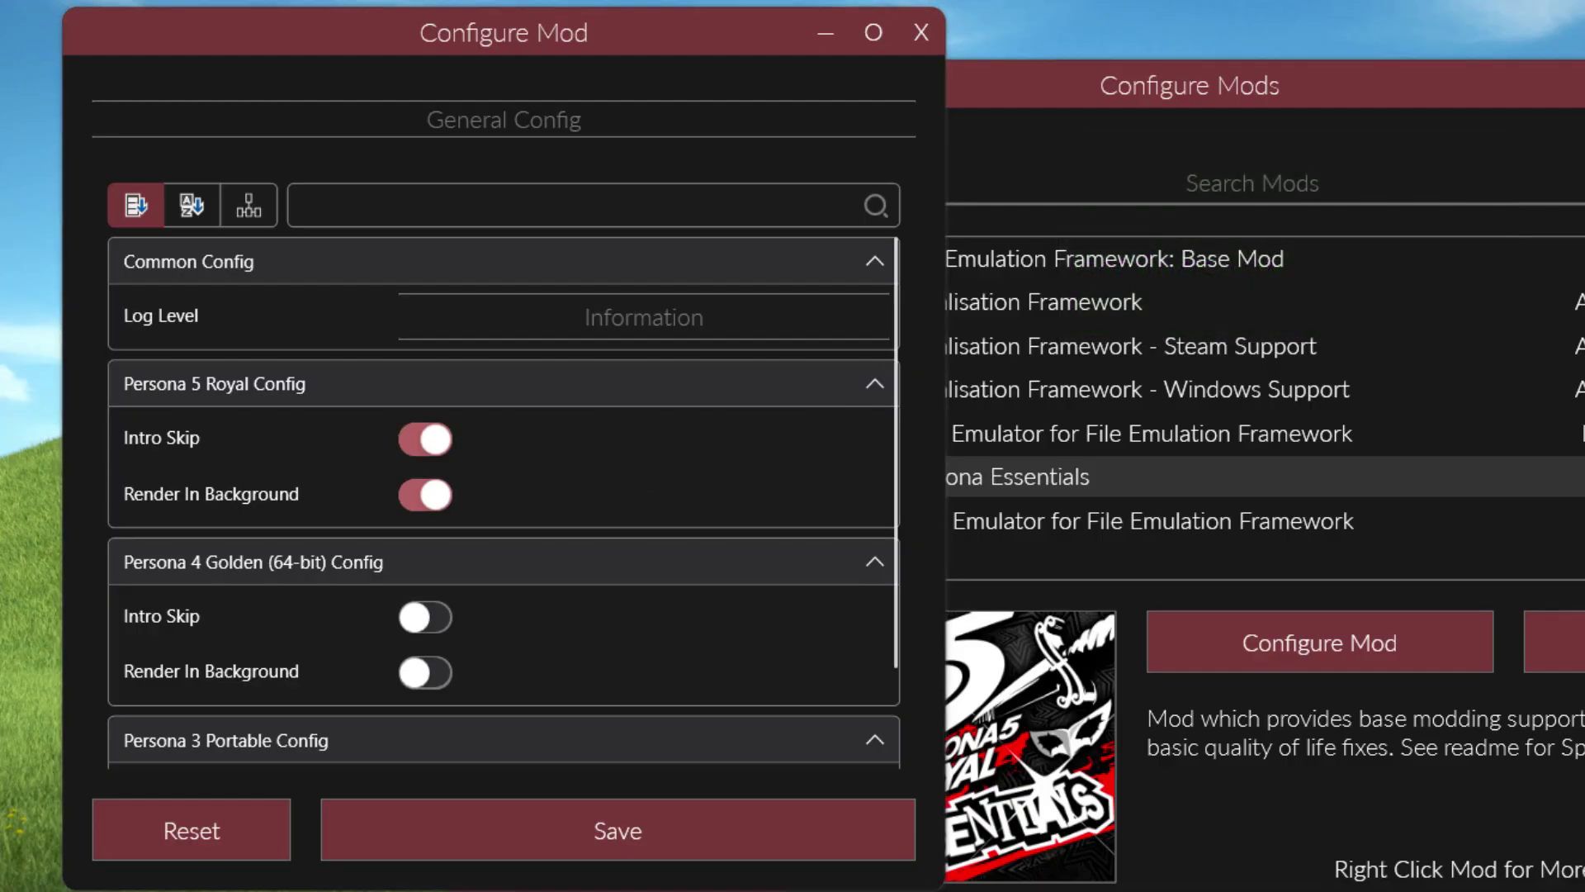
{"action": "scroll", "coordinate": [503, 503], "scroll_direction": "down", "scroll_amount": 2}
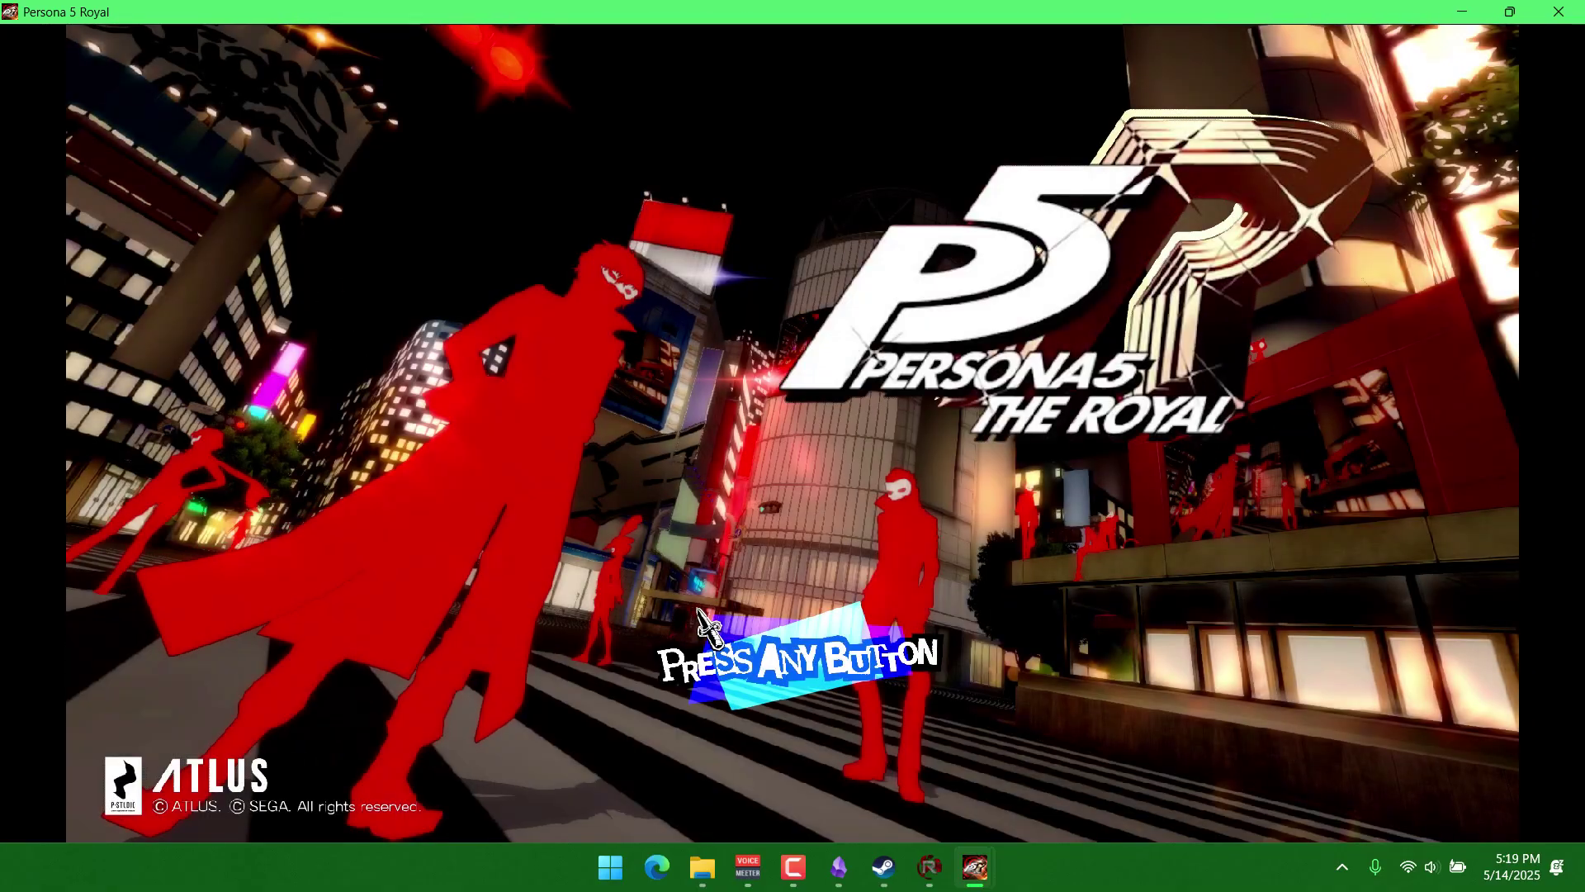
{"action": "left_click", "coordinate": [701, 622]}
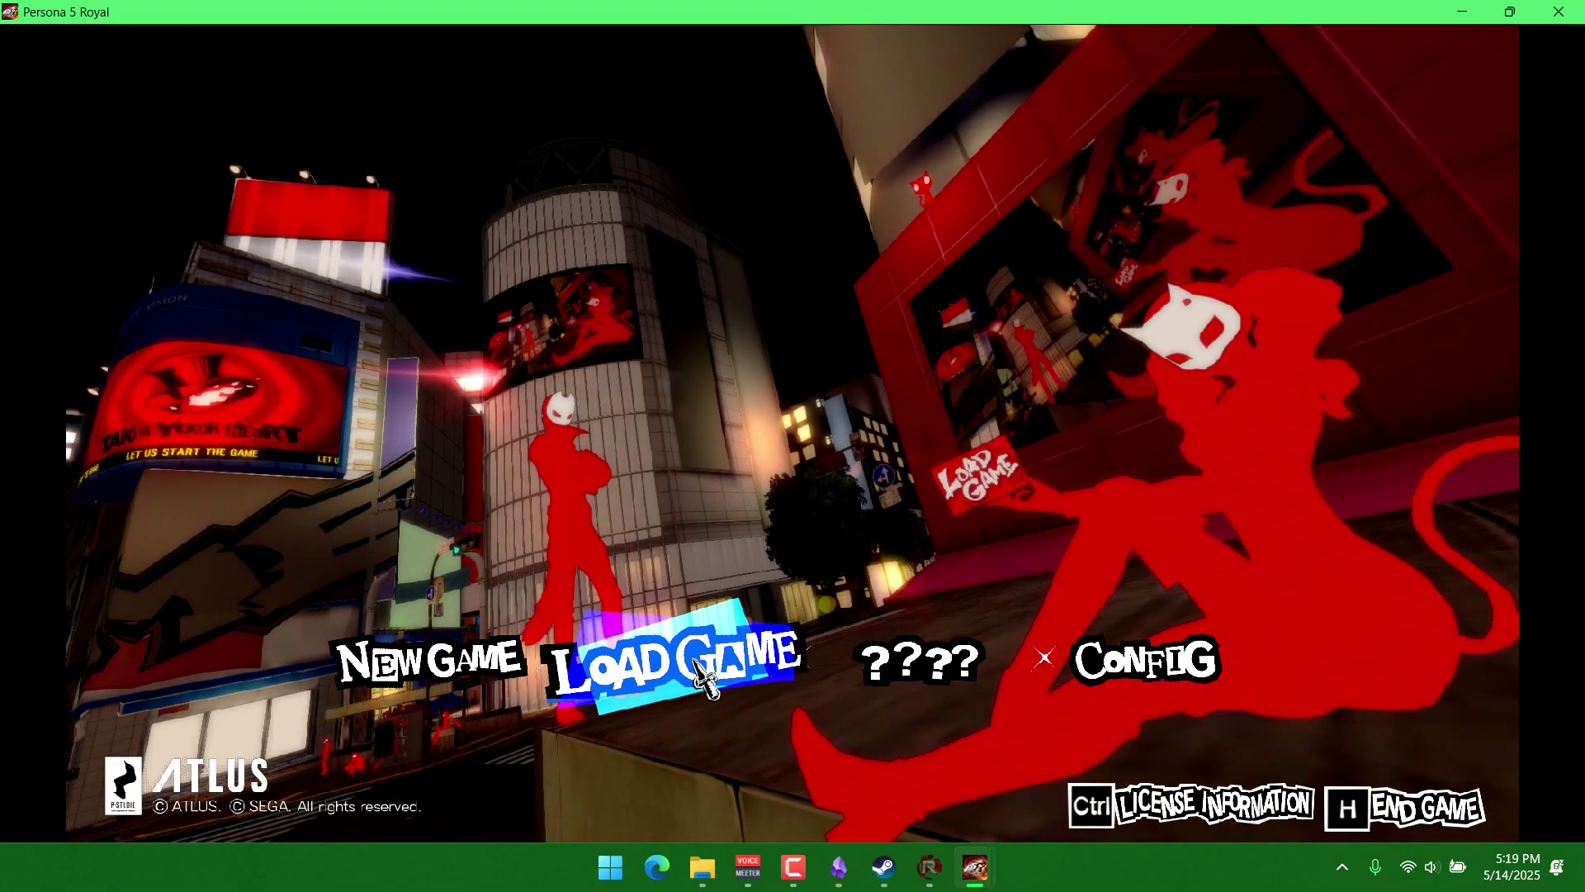
{"action": "left_click", "coordinate": [705, 676]}
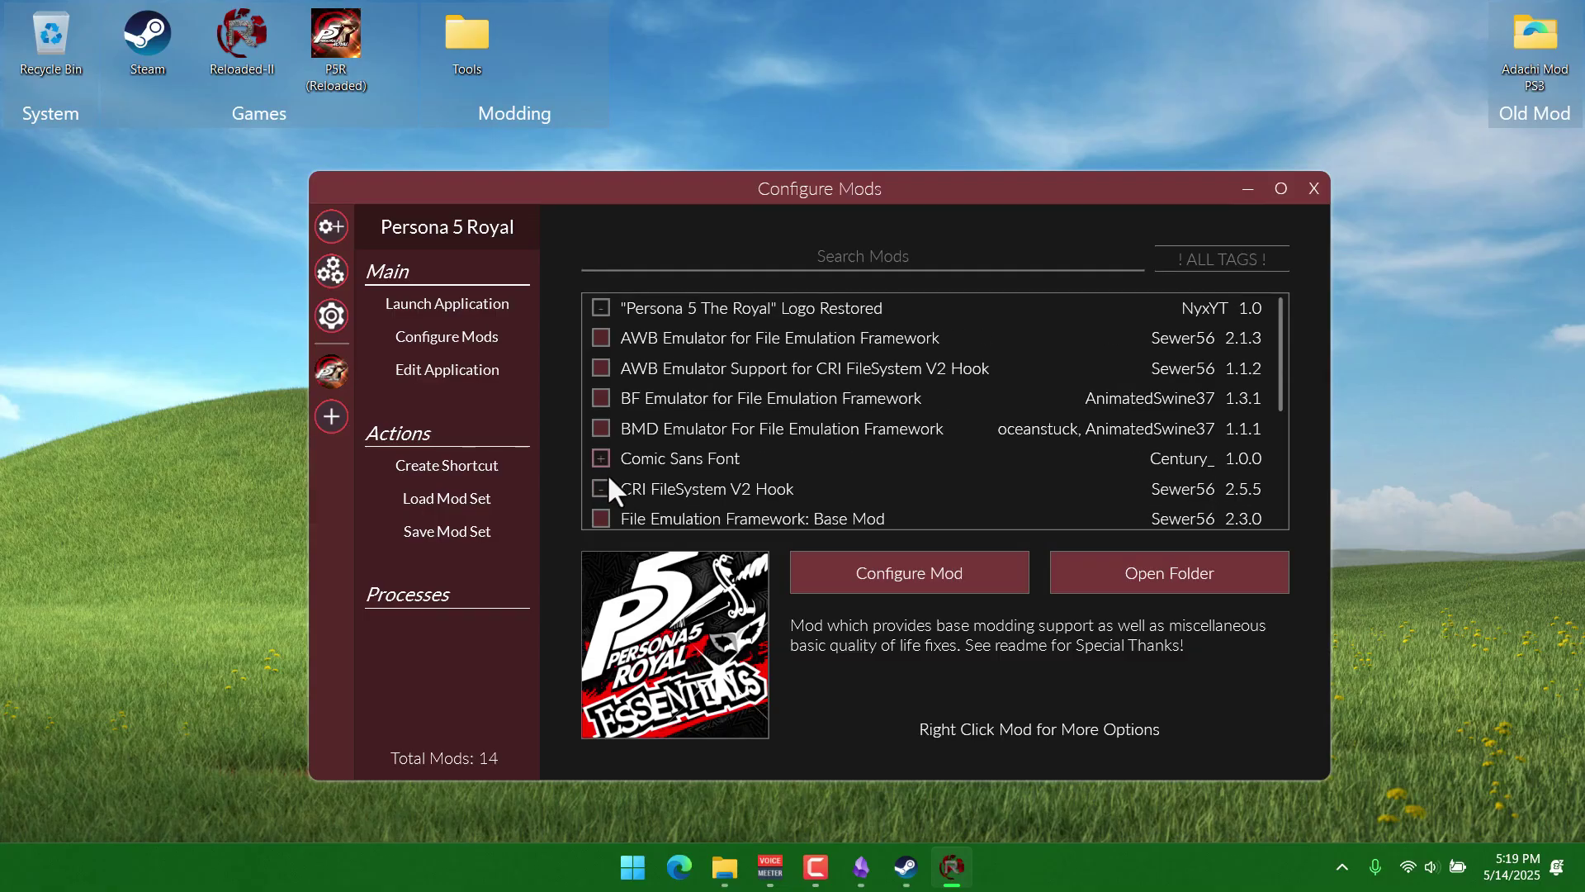
Enable CRI FileSystem V2 Hook and move it and Persona Essentials to the load order bottom.
{"action": "left_click", "coordinate": [606, 485]}
{"action": "scroll", "coordinate": [712, 463], "scroll_direction": "down", "scroll_amount": 3}
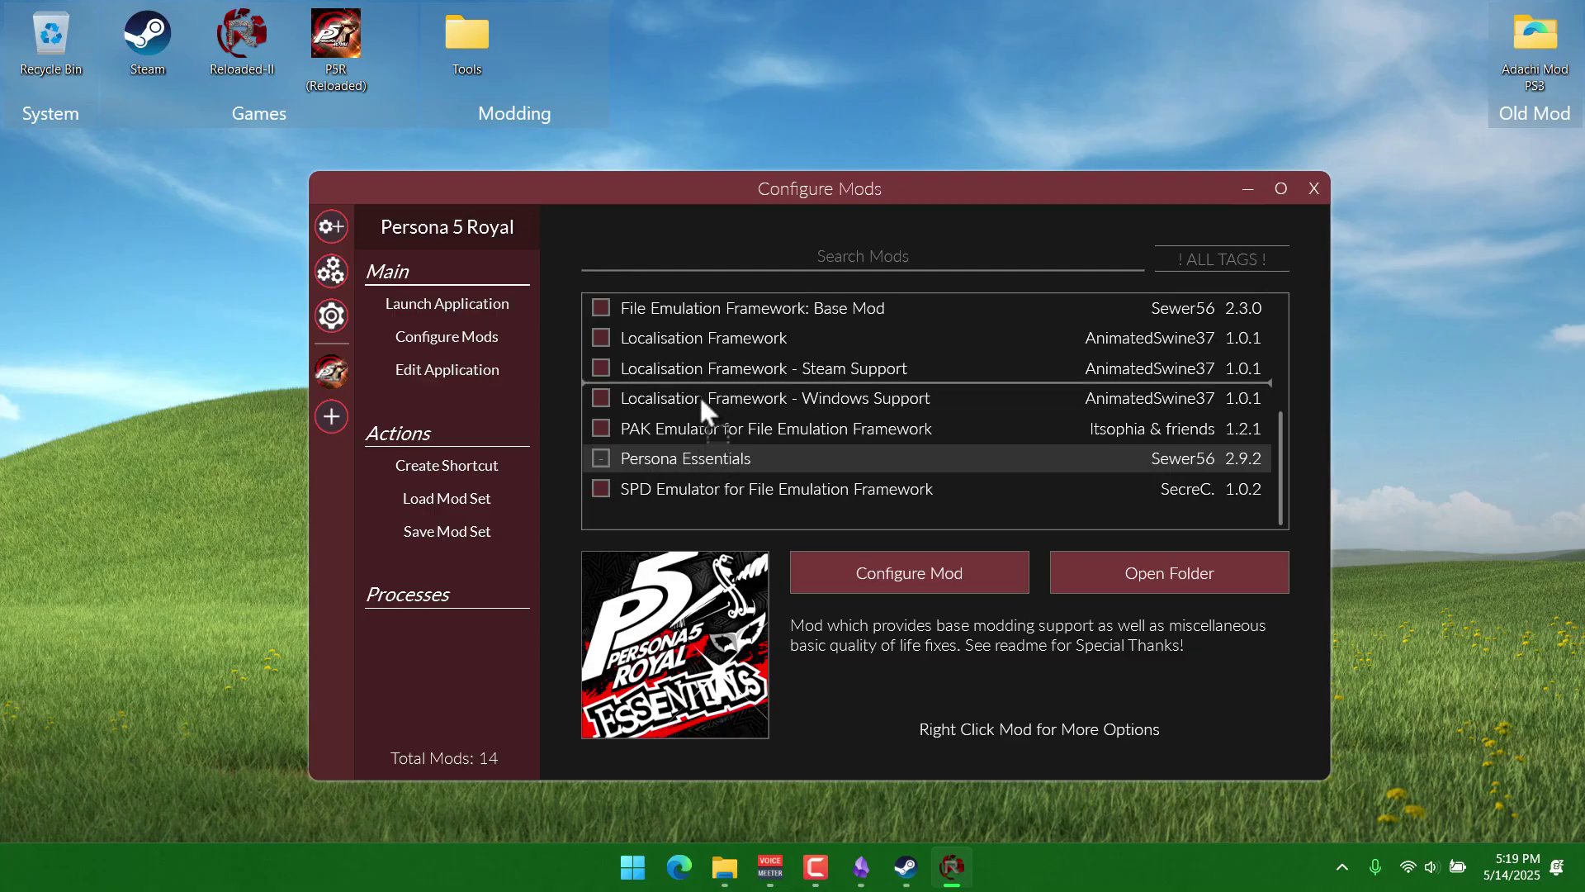
{"action": "mouse_move", "coordinate": [701, 399]}
{"action": "left_mouse_down"}
{"action": "mouse_move", "coordinate": [696, 387]}
{"action": "mouse_move", "coordinate": [696, 489]}
{"action": "left_mouse_up"}
{"action": "scroll", "coordinate": [709, 459], "scroll_direction": "up", "scroll_amount": 3}
{"action": "left_click", "coordinate": [717, 368]}
{"action": "scroll", "coordinate": [705, 421], "scroll_direction": "down", "scroll_amount": 2}
{"action": "scroll", "coordinate": [705, 421], "scroll_direction": "down", "scroll_amount": 1}
{"action": "scroll", "coordinate": [706, 357], "scroll_direction": "up", "scroll_amount": 1}
{"action": "left_click", "coordinate": [701, 367]}
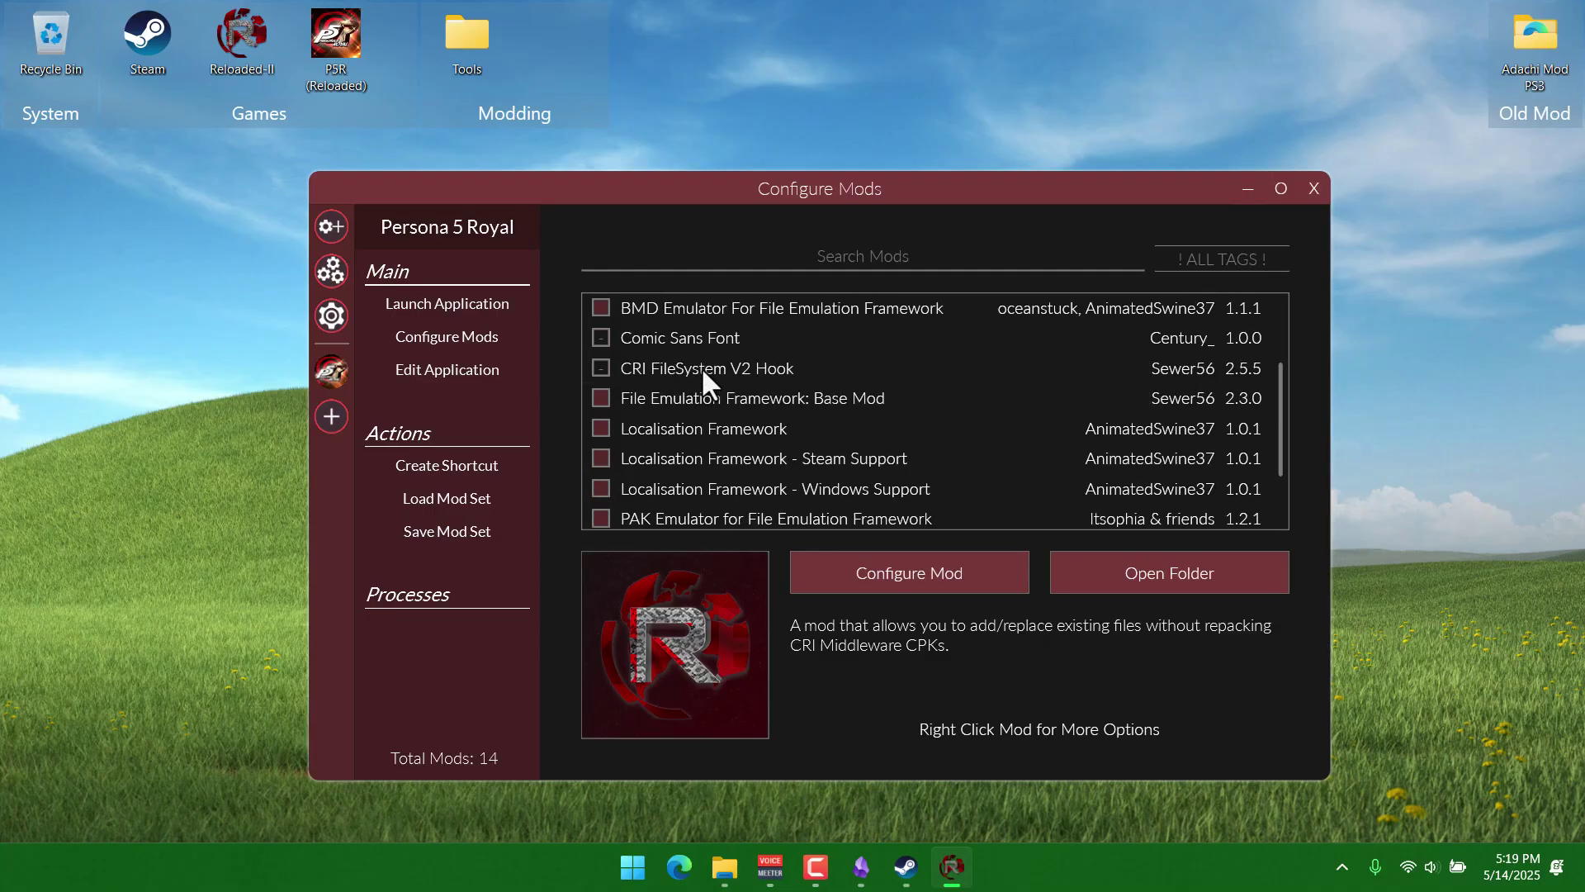
{"action": "left_click_drag", "start_coordinate": [701, 367], "coordinate": [691, 519]}
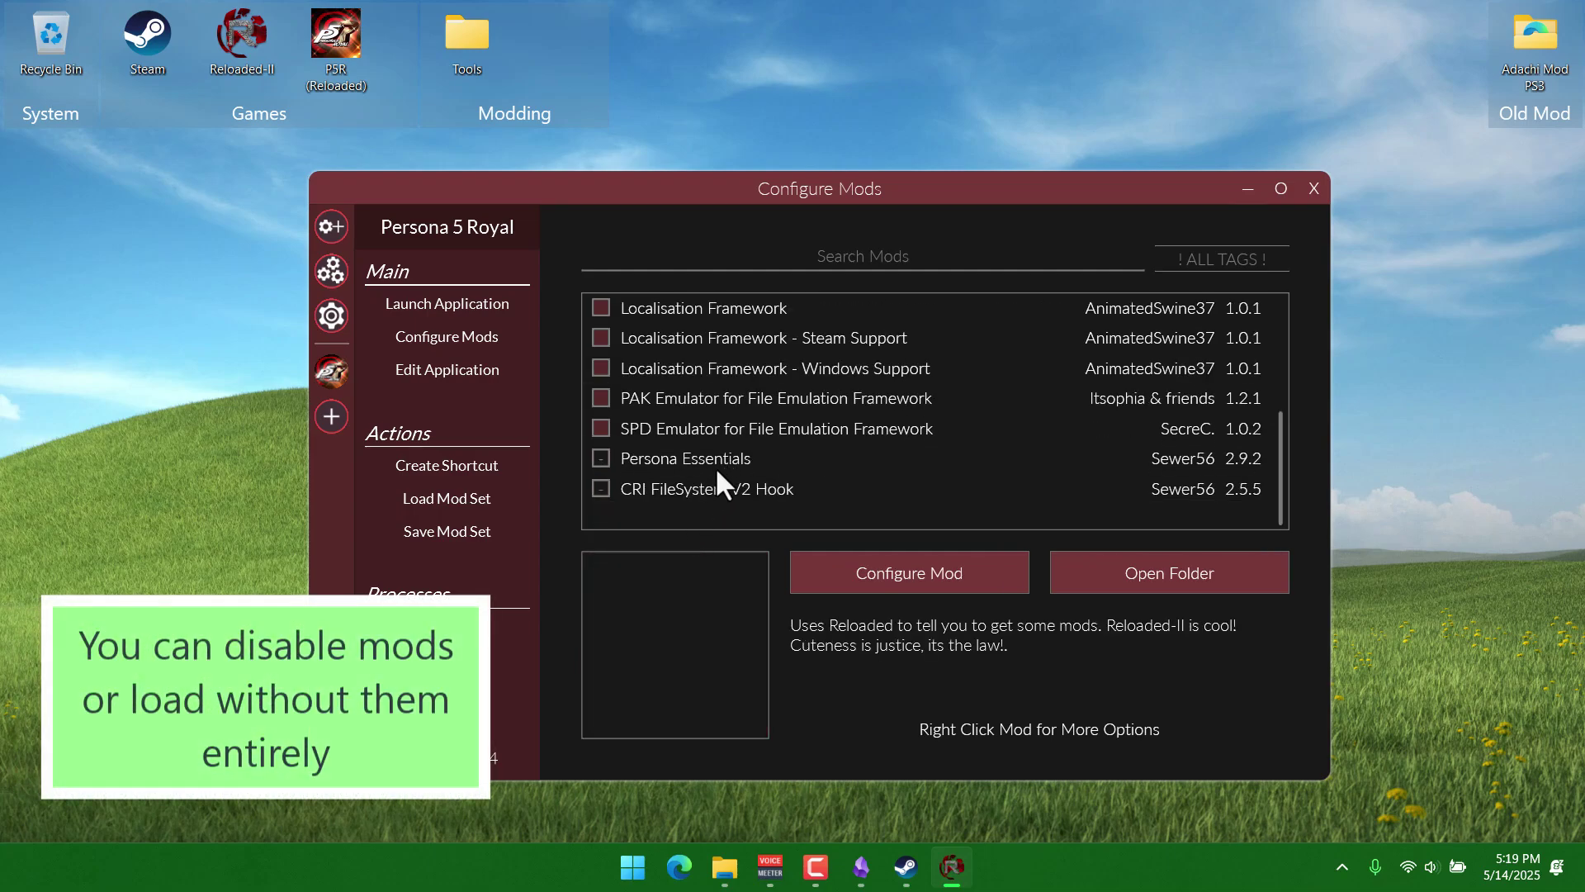
{"action": "scroll", "coordinate": [718, 446], "scroll_direction": "up", "scroll_amount": 3}
{"action": "left_click_drag", "start_coordinate": [705, 444], "coordinate": [692, 523]}
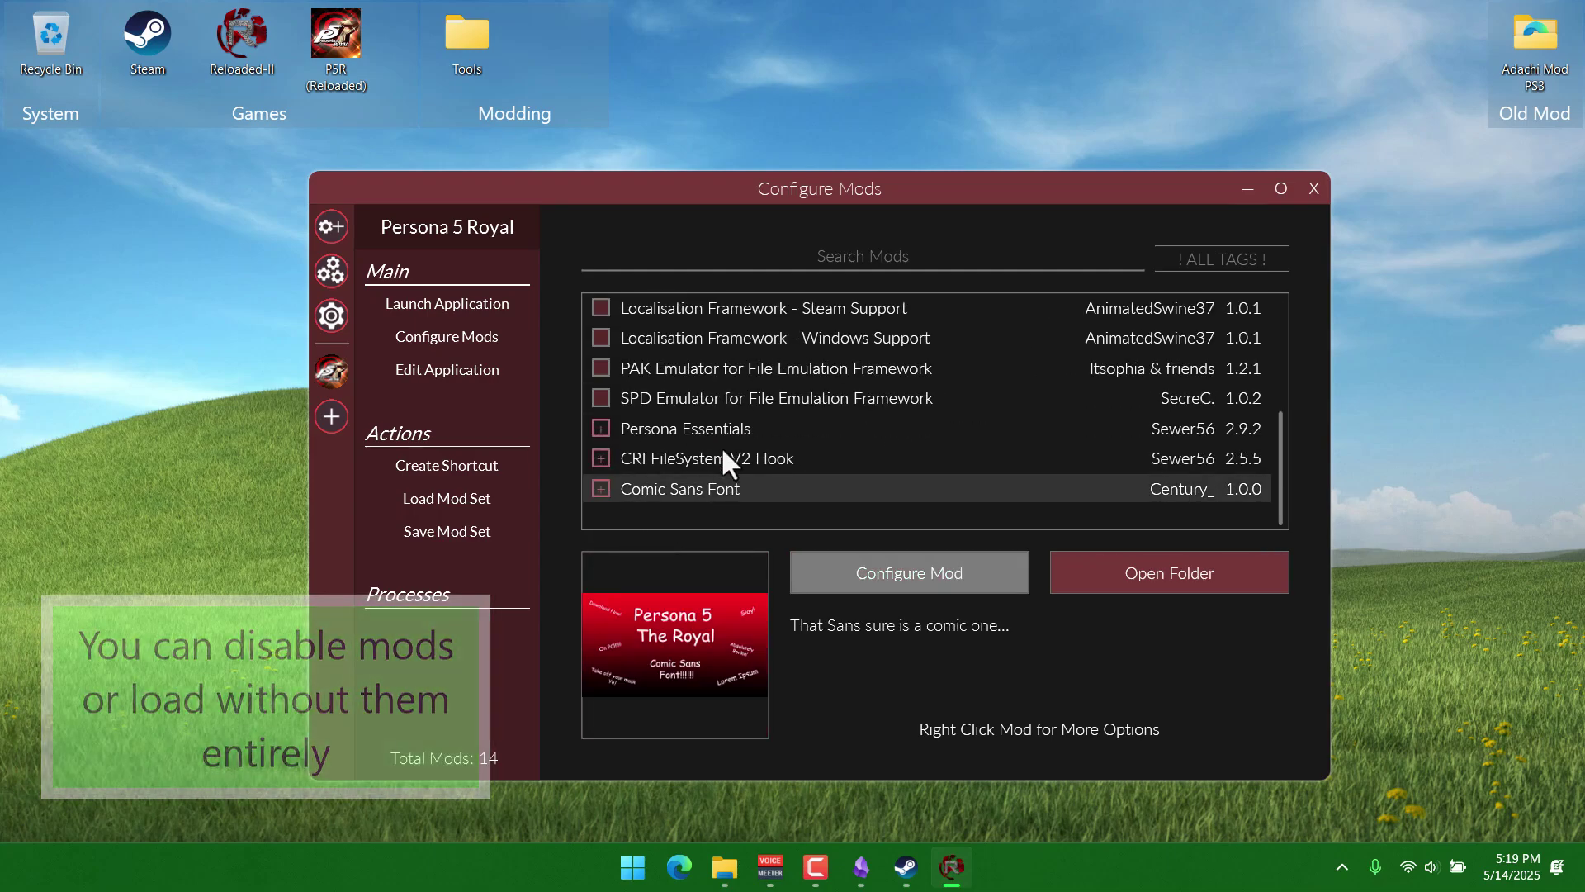
{"action": "scroll", "coordinate": [867, 396], "scroll_direction": "up", "scroll_amount": 5}
View Logo Restored, close Reloaded-II, and try launching Persona 5 Royal from the game library.
{"action": "left_click", "coordinate": [643, 307]}
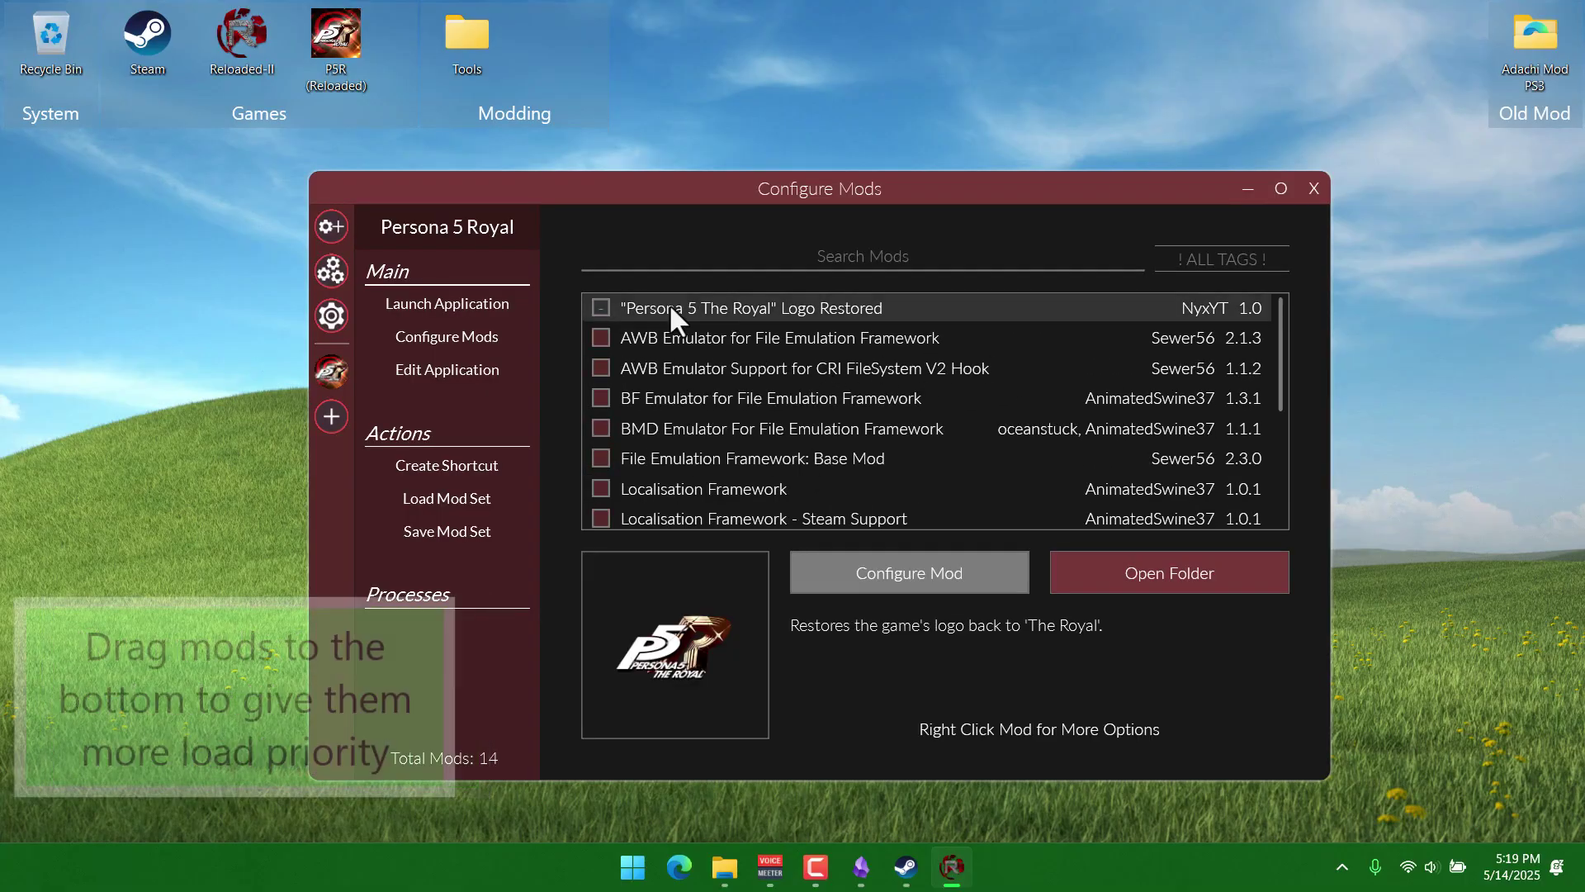
{"action": "left_click", "coordinate": [1313, 189]}
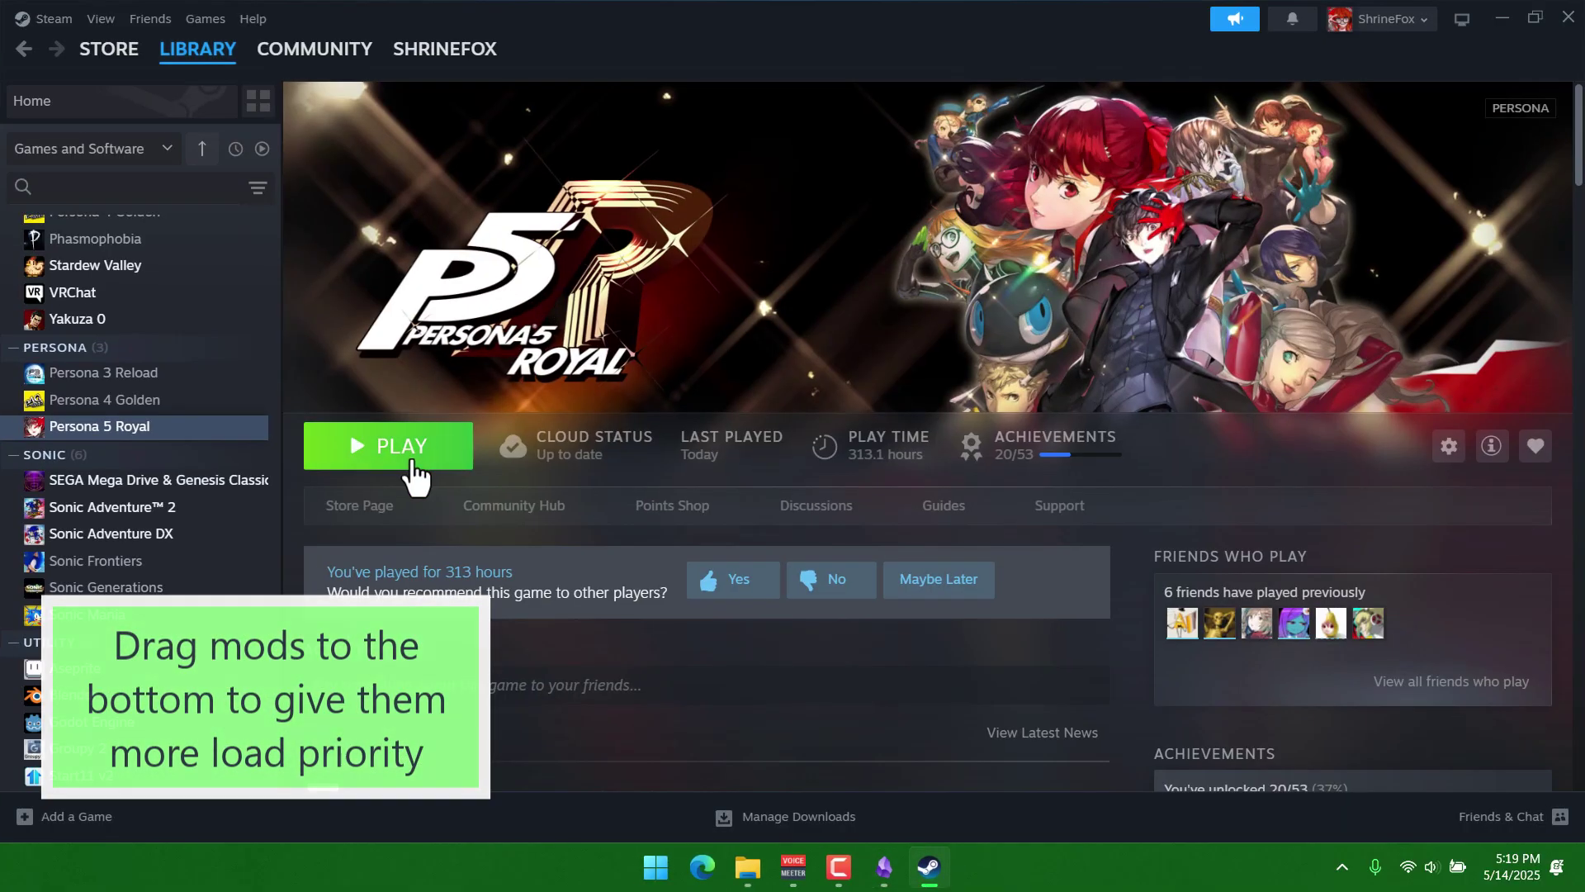
{"action": "left_click", "coordinate": [413, 465]}
{"action": "left_click", "coordinate": [1569, 16]}
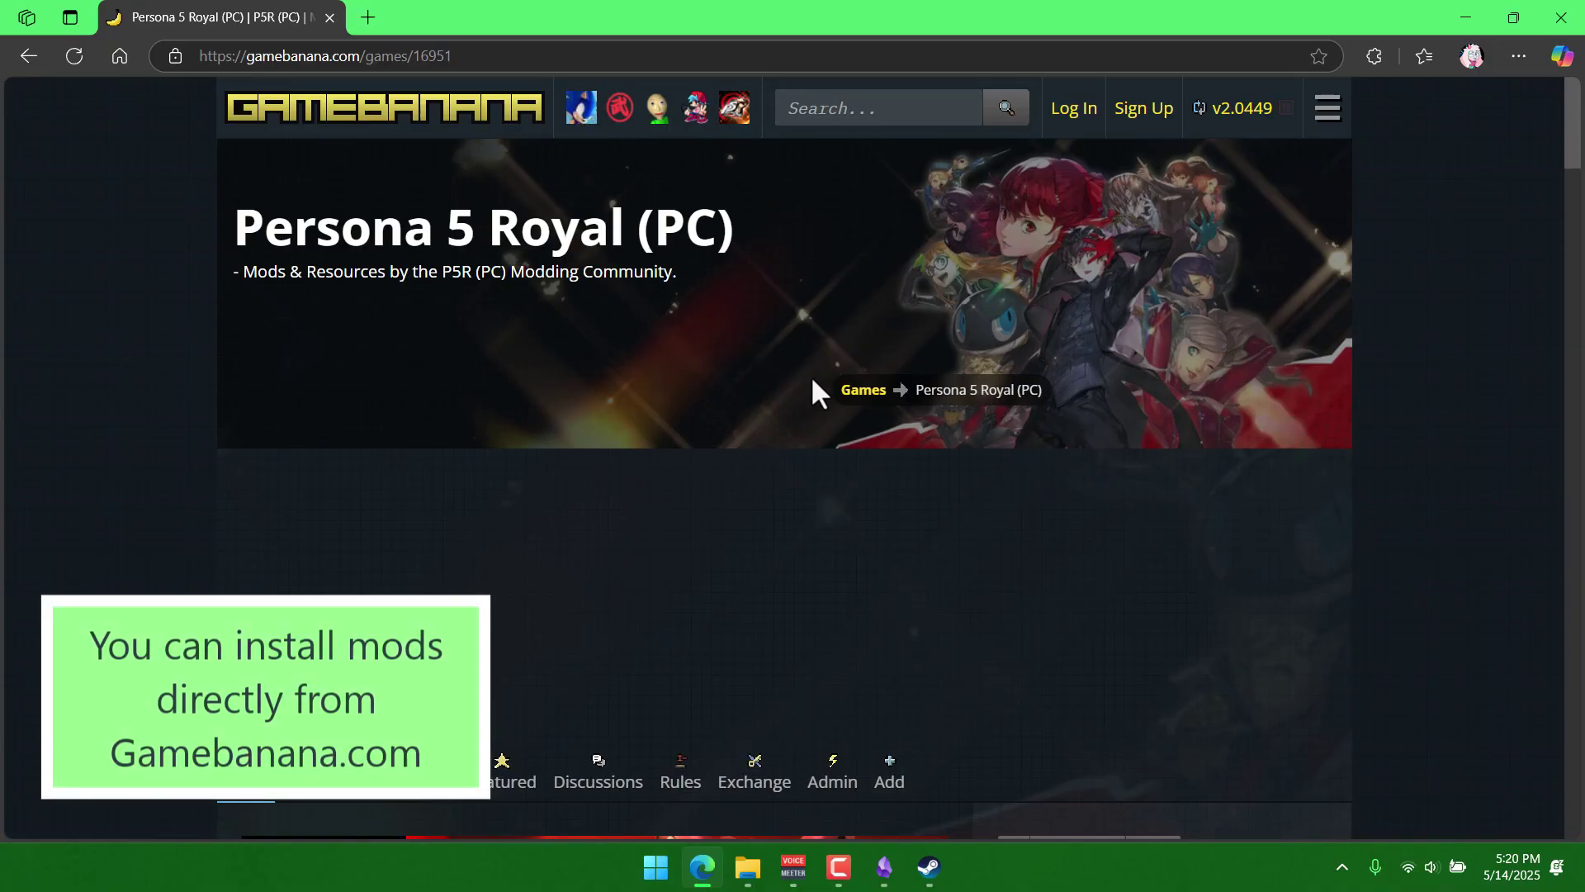
{"action": "scroll", "coordinate": [814, 387], "scroll_direction": "down", "scroll_amount": 3}
{"action": "scroll", "coordinate": [814, 388], "scroll_direction": "down", "scroll_amount": 4}
{"action": "scroll", "coordinate": [813, 388], "scroll_direction": "down", "scroll_amount": 2}
{"action": "scroll", "coordinate": [813, 388], "scroll_direction": "up", "scroll_amount": 5}
{"action": "scroll", "coordinate": [813, 387], "scroll_direction": "up", "scroll_amount": 4}
{"action": "scroll", "coordinate": [817, 393], "scroll_direction": "down", "scroll_amount": 8}
{"action": "scroll", "coordinate": [817, 393], "scroll_direction": "down", "scroll_amount": 4}
{"action": "scroll", "coordinate": [771, 464], "scroll_direction": "up", "scroll_amount": 5}
{"action": "scroll", "coordinate": [629, 644], "scroll_direction": "up", "scroll_amount": 2}
{"action": "scroll", "coordinate": [923, 570], "scroll_direction": "down", "scroll_amount": 5}
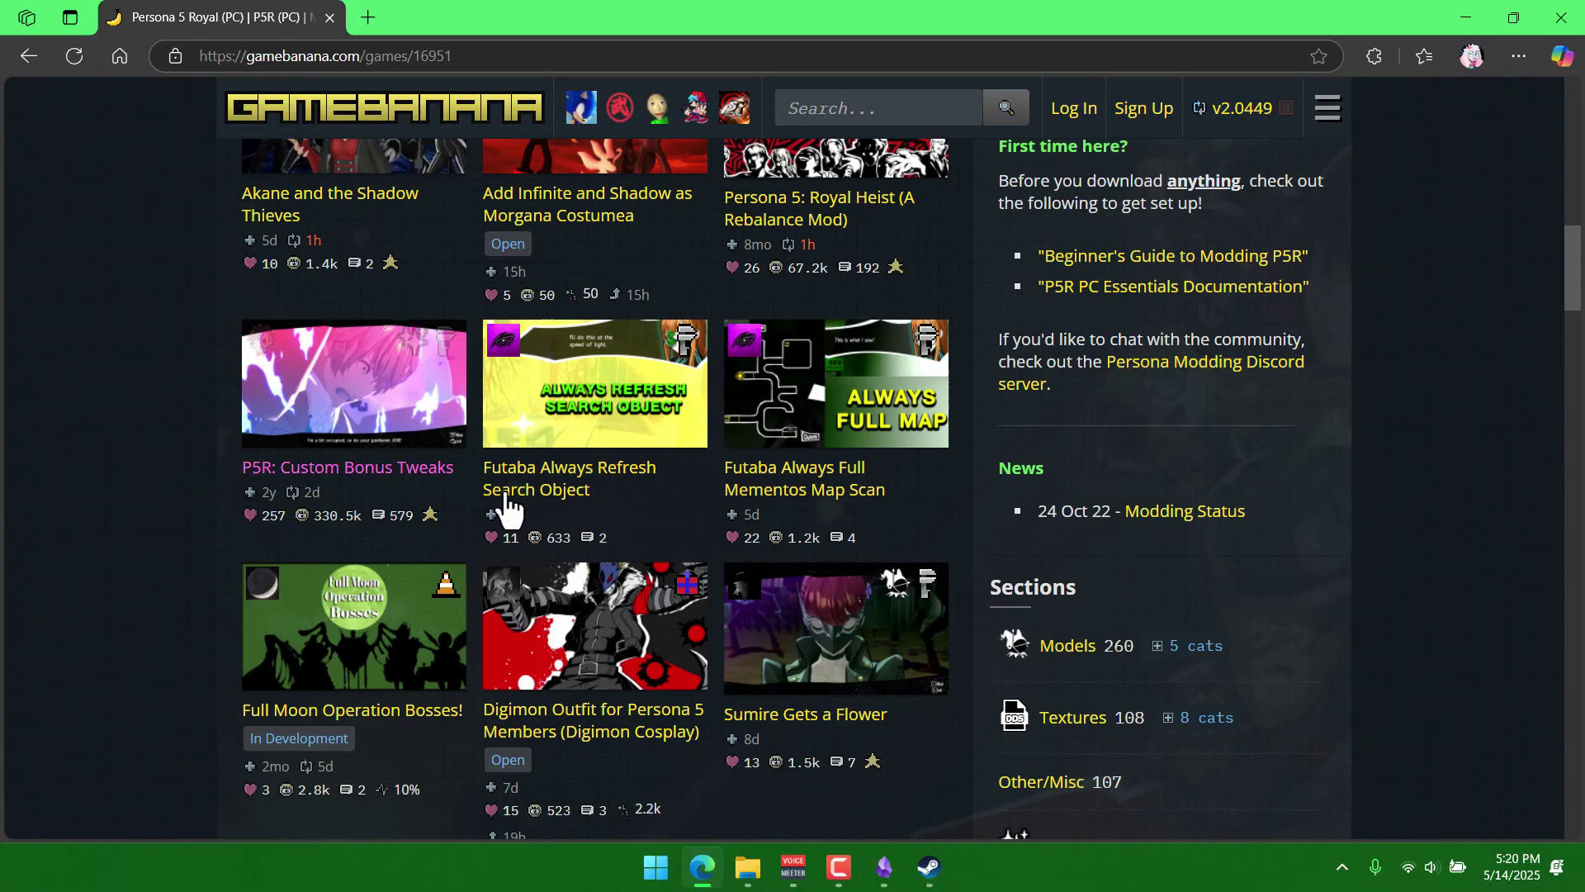
Open the P5R: Custom Bonus Tweaks page from GameBanana's Persona 5 Royal mod grid.
{"action": "left_click", "coordinate": [391, 471]}
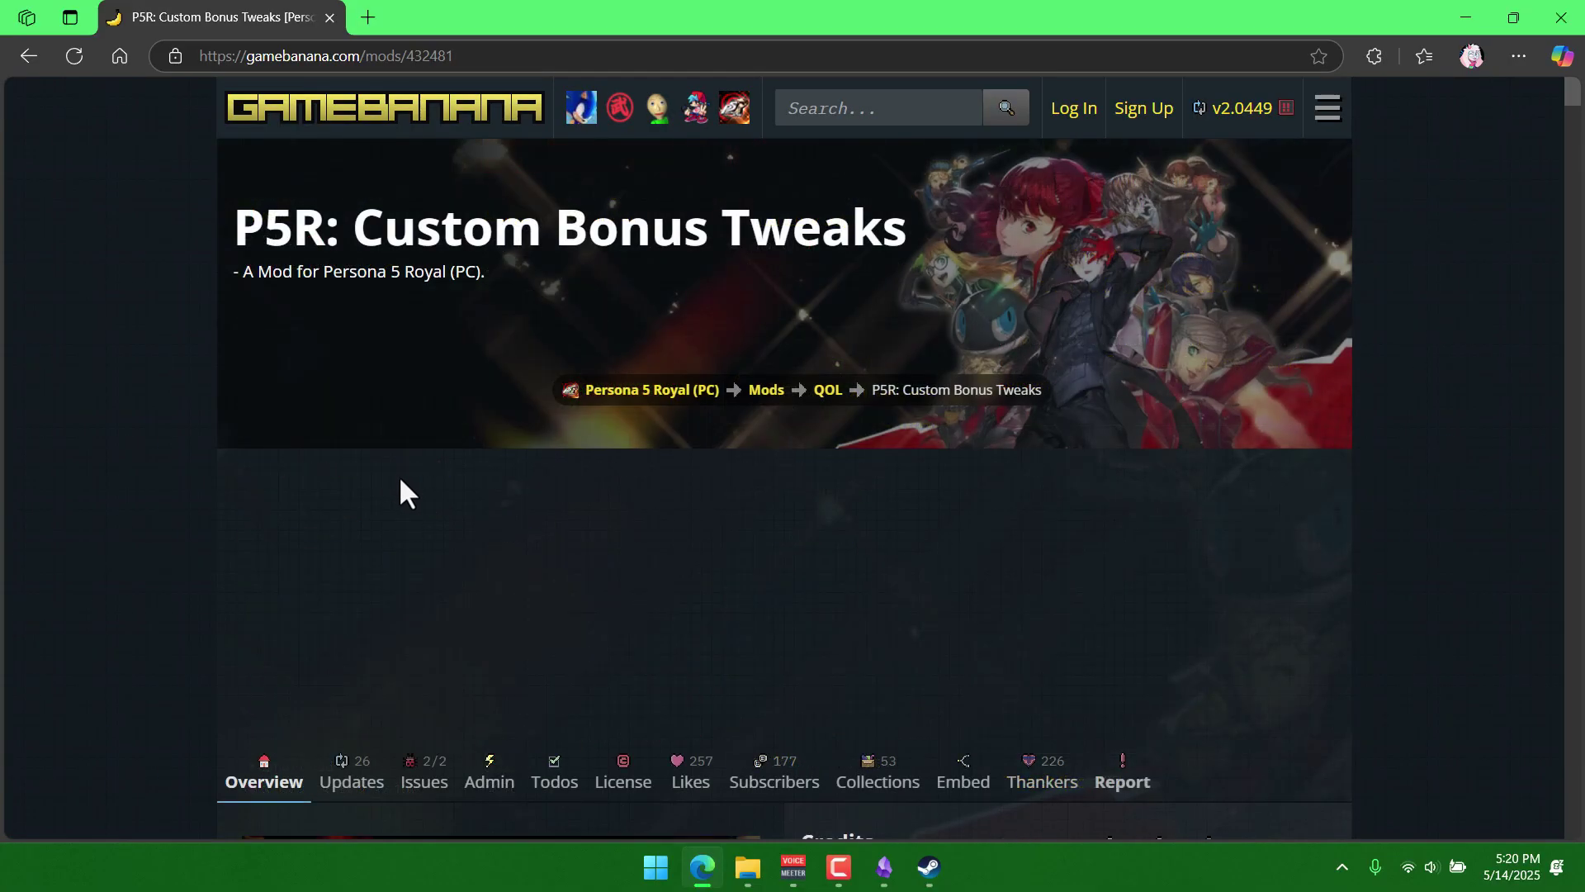
{"action": "scroll", "coordinate": [403, 465], "scroll_direction": "down", "scroll_amount": 10}
{"action": "scroll", "coordinate": [403, 465], "scroll_direction": "down", "scroll_amount": 8}
{"action": "scroll", "coordinate": [409, 468], "scroll_direction": "down", "scroll_amount": 5}
{"action": "scroll", "coordinate": [686, 428], "scroll_direction": "up", "scroll_amount": 5}
{"action": "scroll", "coordinate": [1578, 165], "scroll_direction": "up", "scroll_amount": 5}
{"action": "scroll", "coordinate": [1576, 154], "scroll_direction": "down", "scroll_amount": 5}
{"action": "scroll", "coordinate": [1577, 155], "scroll_direction": "down", "scroll_amount": 5}
{"action": "scroll", "coordinate": [895, 339], "scroll_direction": "down", "scroll_amount": 5}
{"action": "scroll", "coordinate": [794, 387], "scroll_direction": "down", "scroll_amount": 5}
{"action": "scroll", "coordinate": [789, 372], "scroll_direction": "down", "scroll_amount": 5}
{"action": "scroll", "coordinate": [789, 373], "scroll_direction": "down", "scroll_amount": 5}
{"action": "scroll", "coordinate": [788, 372], "scroll_direction": "down", "scroll_amount": 5}
{"action": "scroll", "coordinate": [788, 372], "scroll_direction": "down", "scroll_amount": 5}
{"action": "scroll", "coordinate": [789, 386], "scroll_direction": "down", "scroll_amount": 5}
{"action": "scroll", "coordinate": [788, 387], "scroll_direction": "down", "scroll_amount": 5}
{"action": "scroll", "coordinate": [789, 386], "scroll_direction": "down", "scroll_amount": 5}
{"action": "scroll", "coordinate": [788, 387], "scroll_direction": "down", "scroll_amount": 5}
{"action": "scroll", "coordinate": [788, 384], "scroll_direction": "down", "scroll_amount": 5}
{"action": "scroll", "coordinate": [789, 385], "scroll_direction": "down", "scroll_amount": 2}
{"action": "scroll", "coordinate": [432, 545], "scroll_direction": "up", "scroll_amount": 3}
{"action": "scroll", "coordinate": [433, 546], "scroll_direction": "up", "scroll_amount": 2}
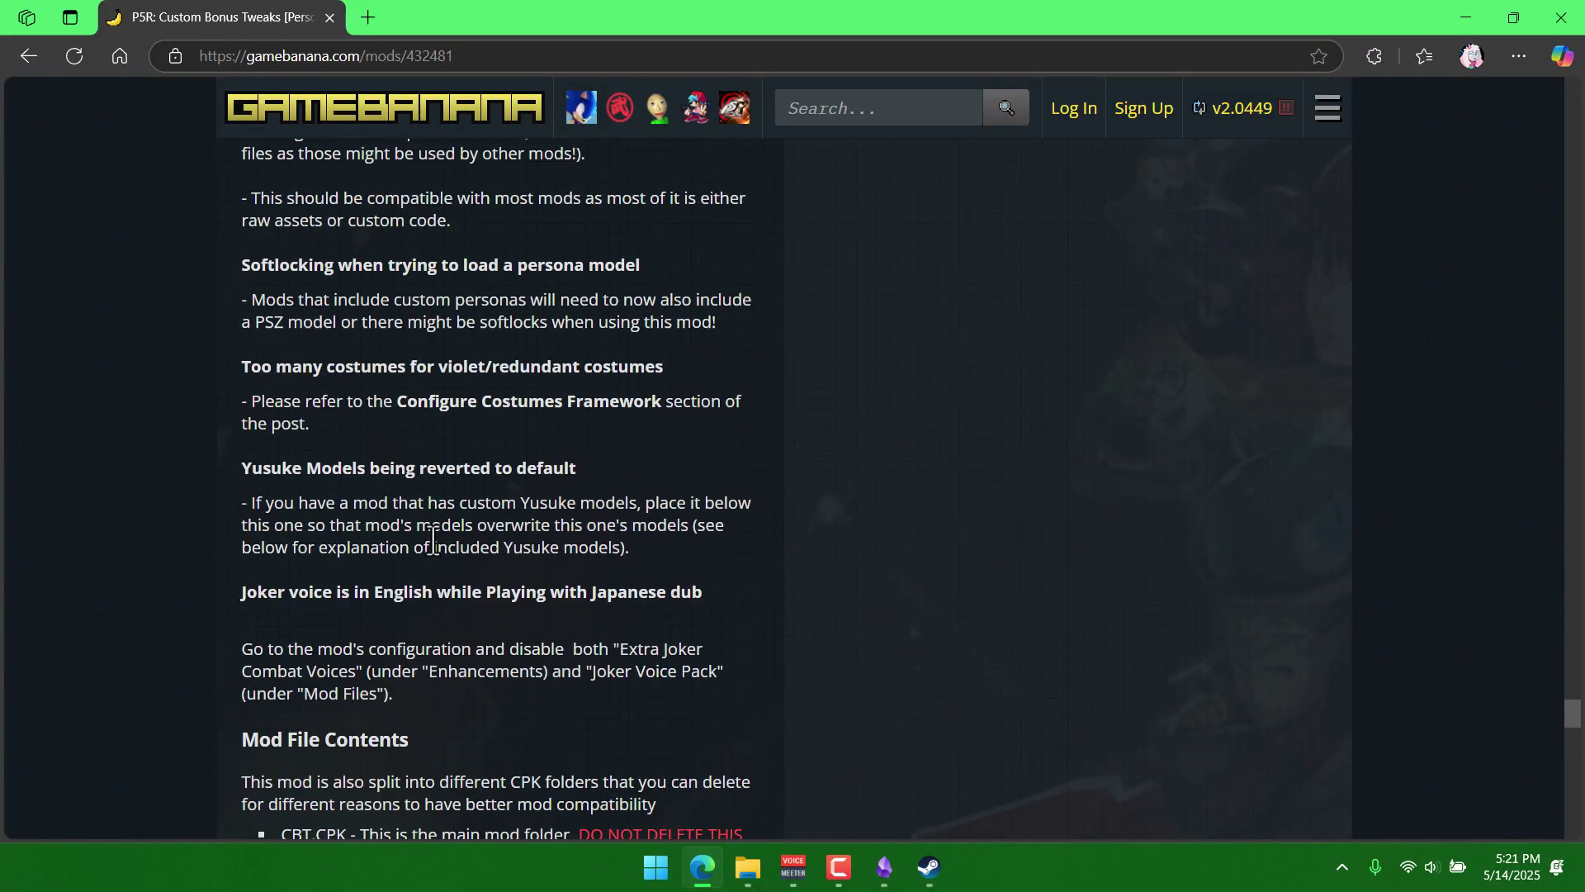
{"action": "scroll", "coordinate": [431, 545], "scroll_direction": "down", "scroll_amount": 5}
{"action": "scroll", "coordinate": [432, 546], "scroll_direction": "down", "scroll_amount": 5}
{"action": "scroll", "coordinate": [432, 546], "scroll_direction": "down", "scroll_amount": 5}
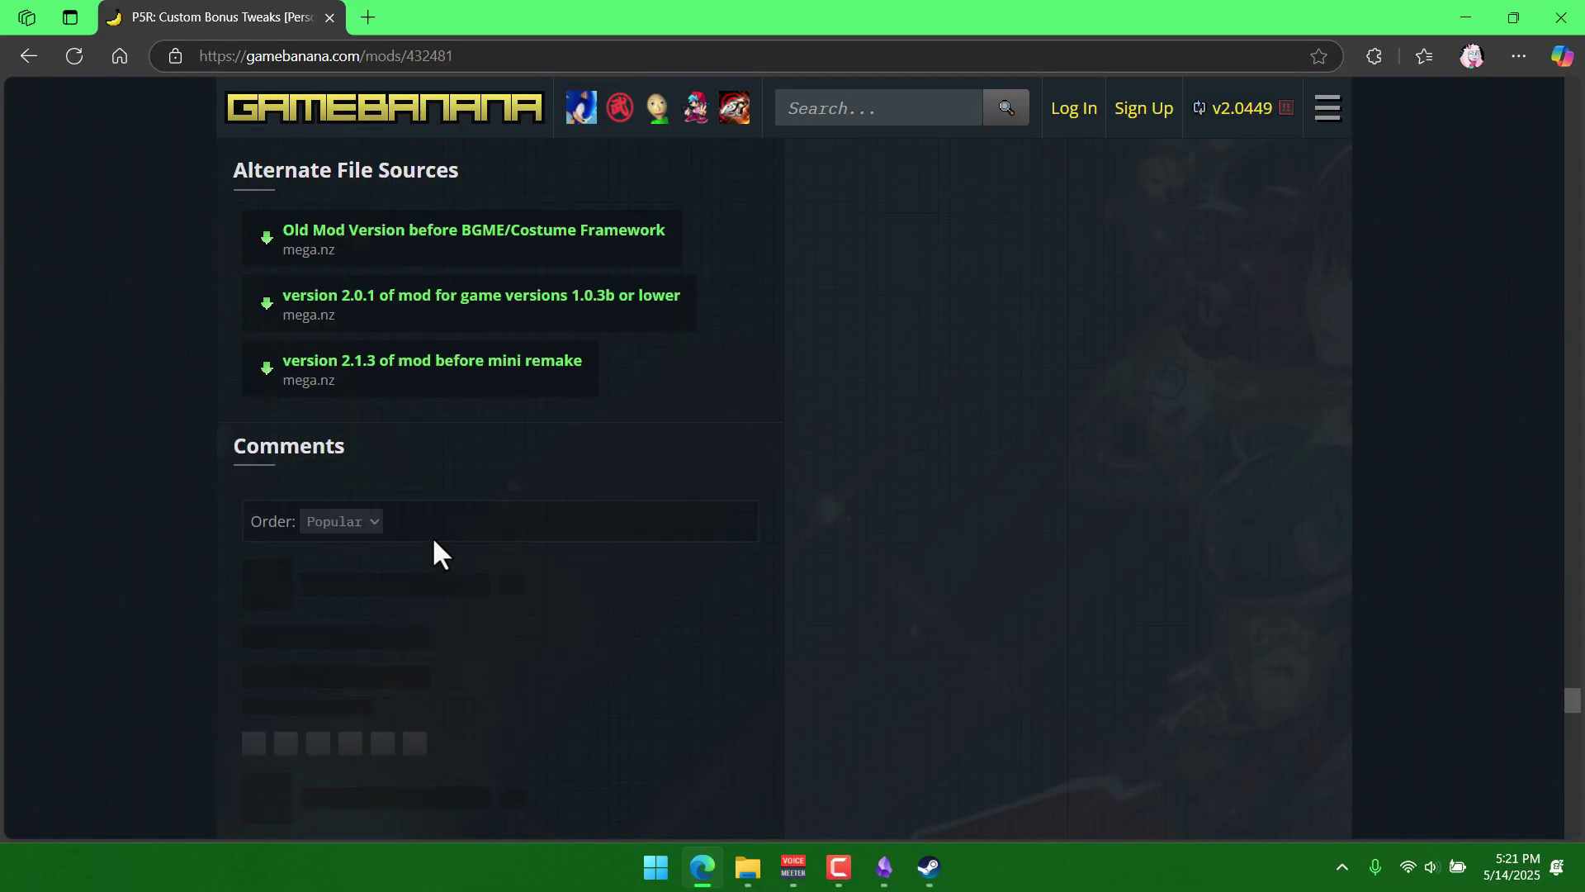
{"action": "scroll", "coordinate": [434, 542], "scroll_direction": "up", "scroll_amount": 4}
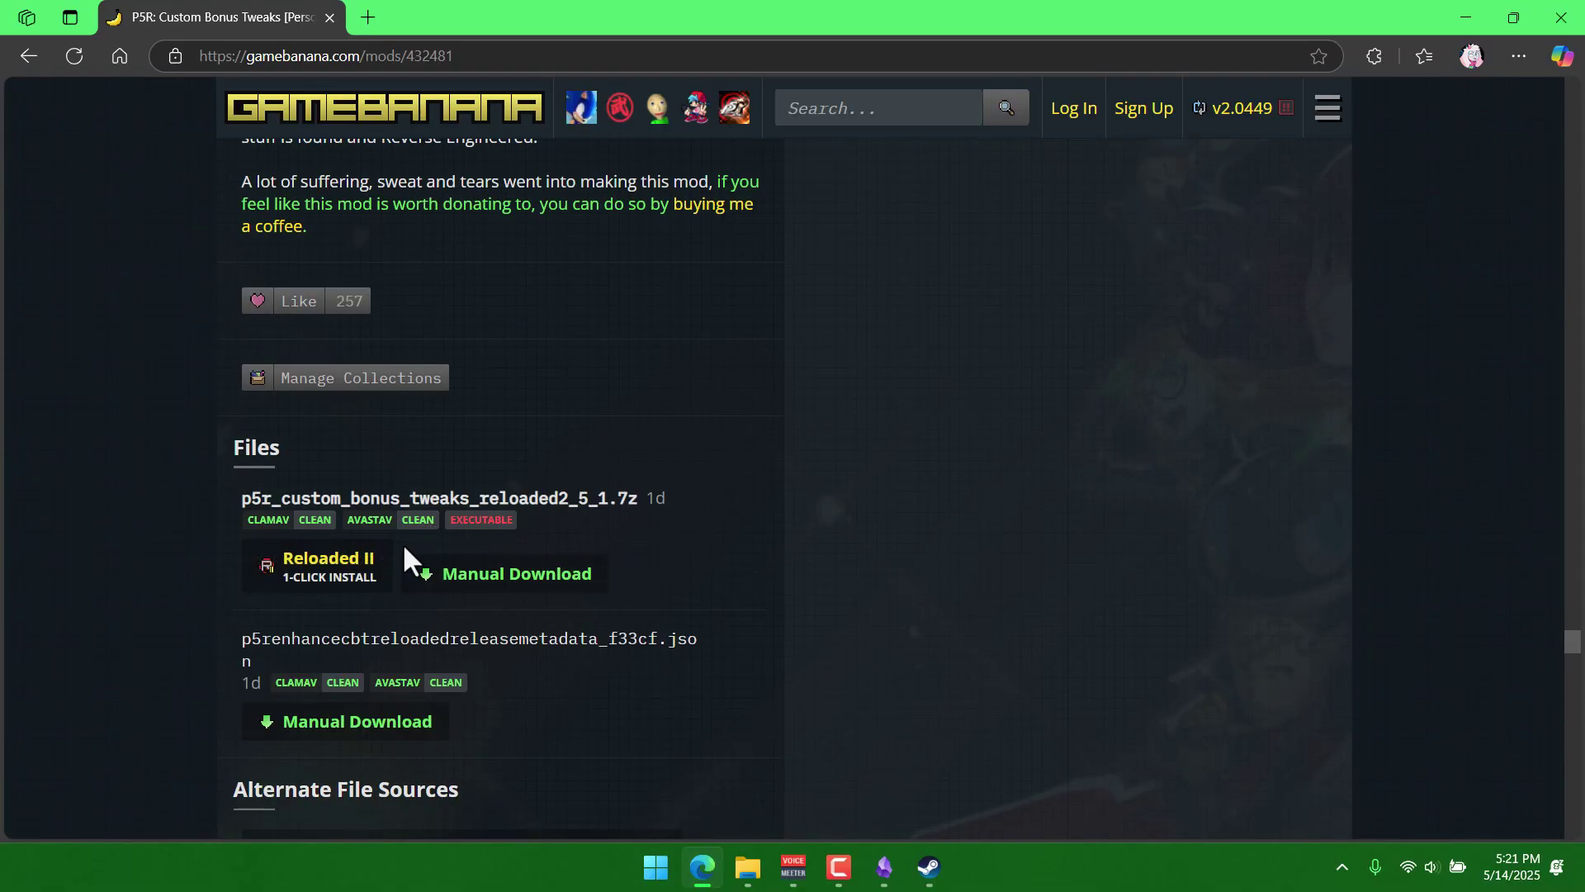
Start the Custom Bonus Tweaks 1-Click Install, always allowing gamebanana.com, and move the download prompt aside.
{"action": "left_click", "coordinate": [339, 580]}
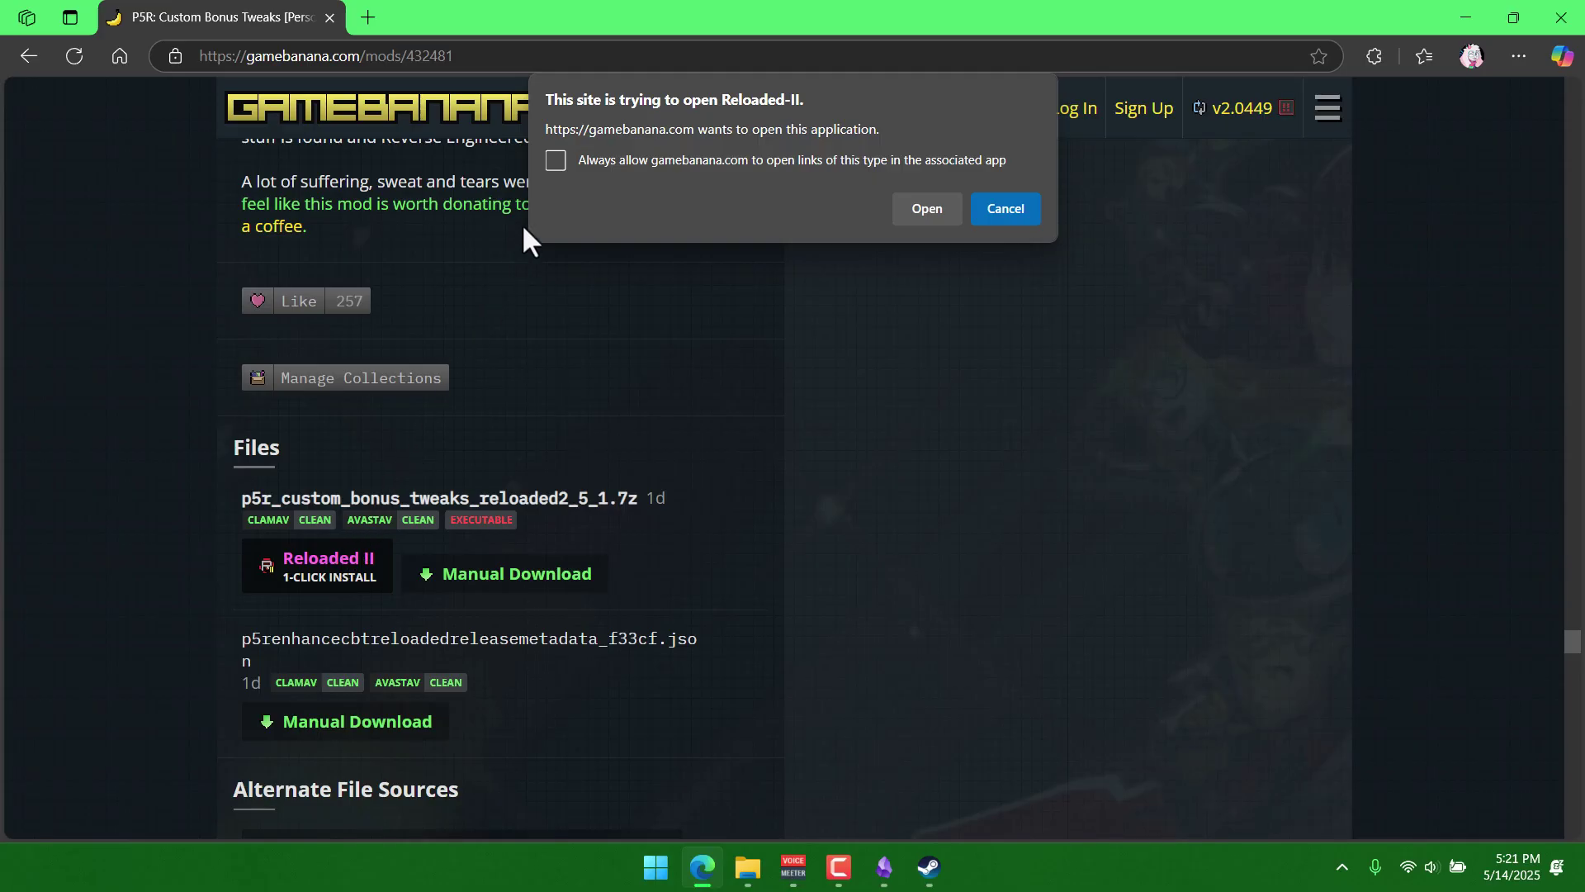
{"action": "left_click", "coordinate": [556, 162]}
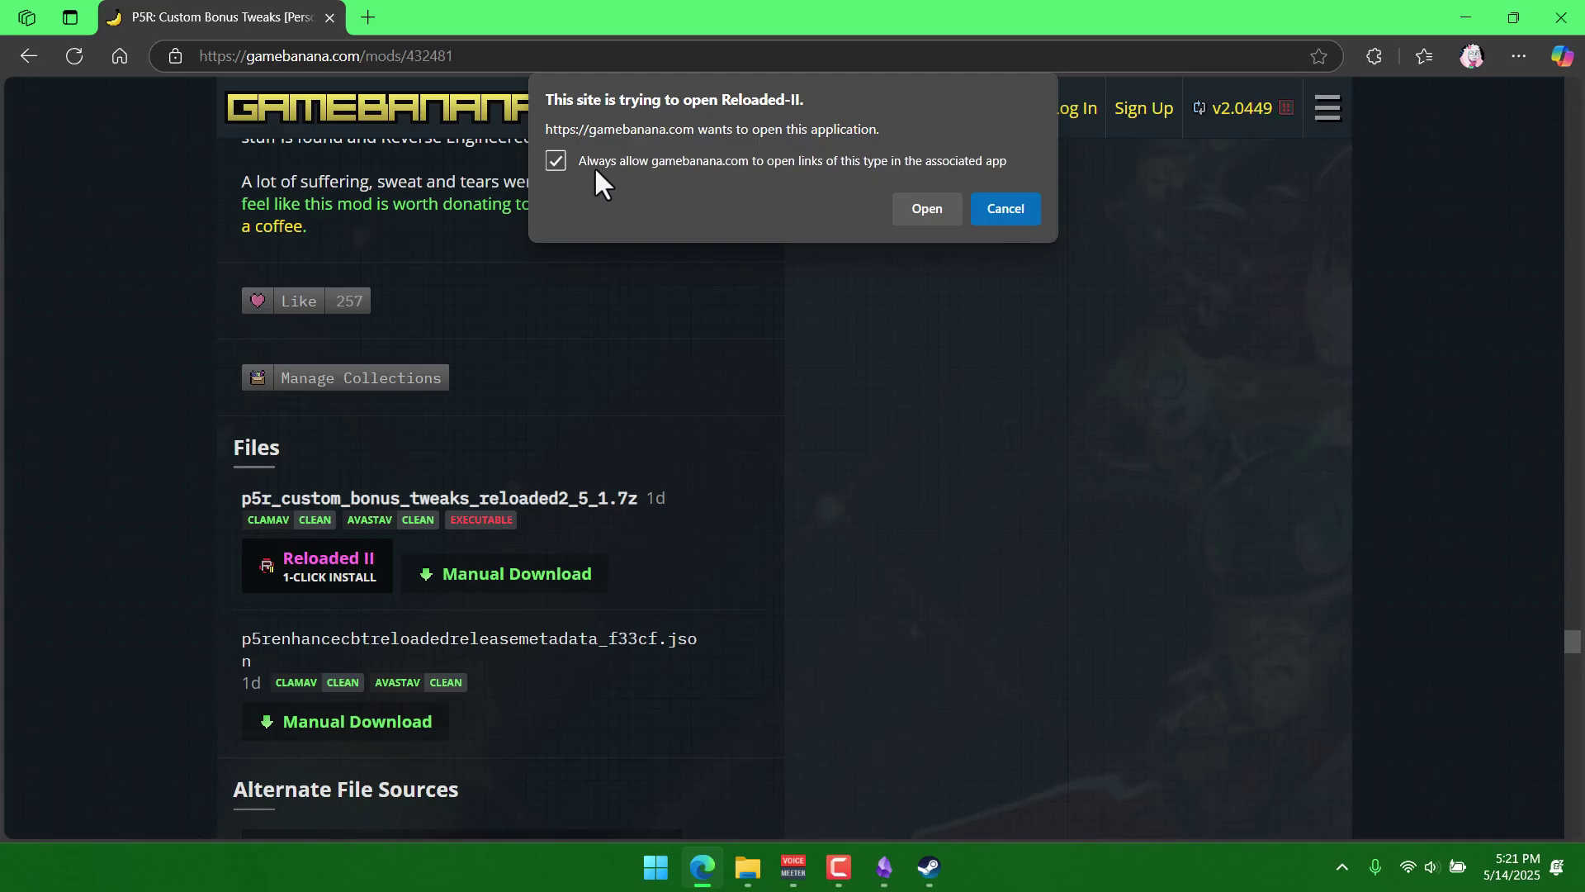
{"action": "left_click", "coordinate": [914, 207]}
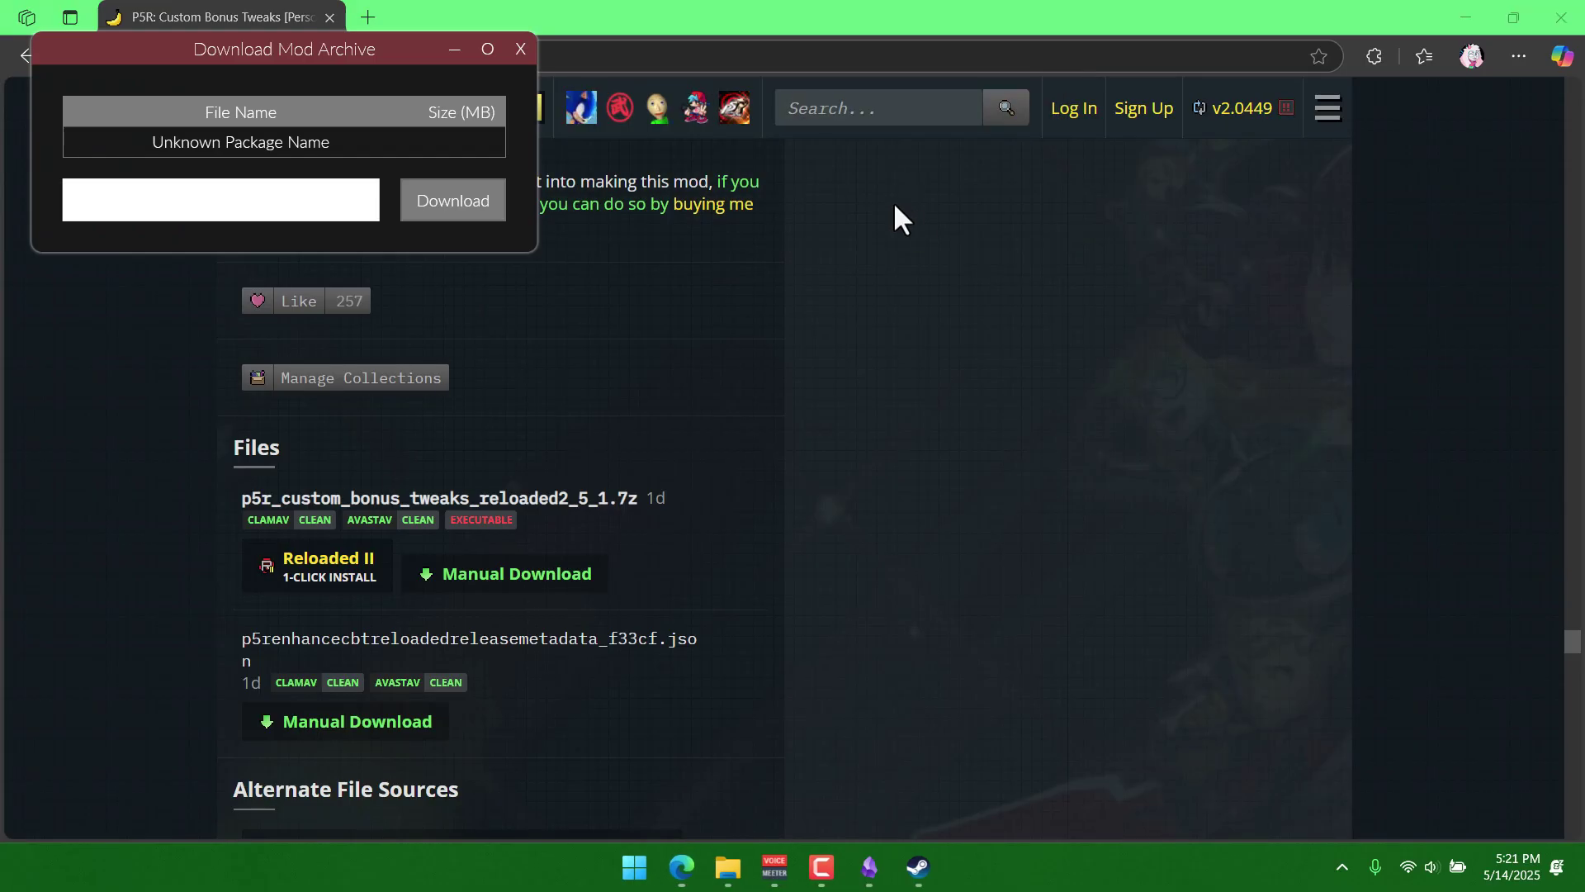
{"action": "left_click_drag", "start_coordinate": [338, 41], "coordinate": [761, 135]}
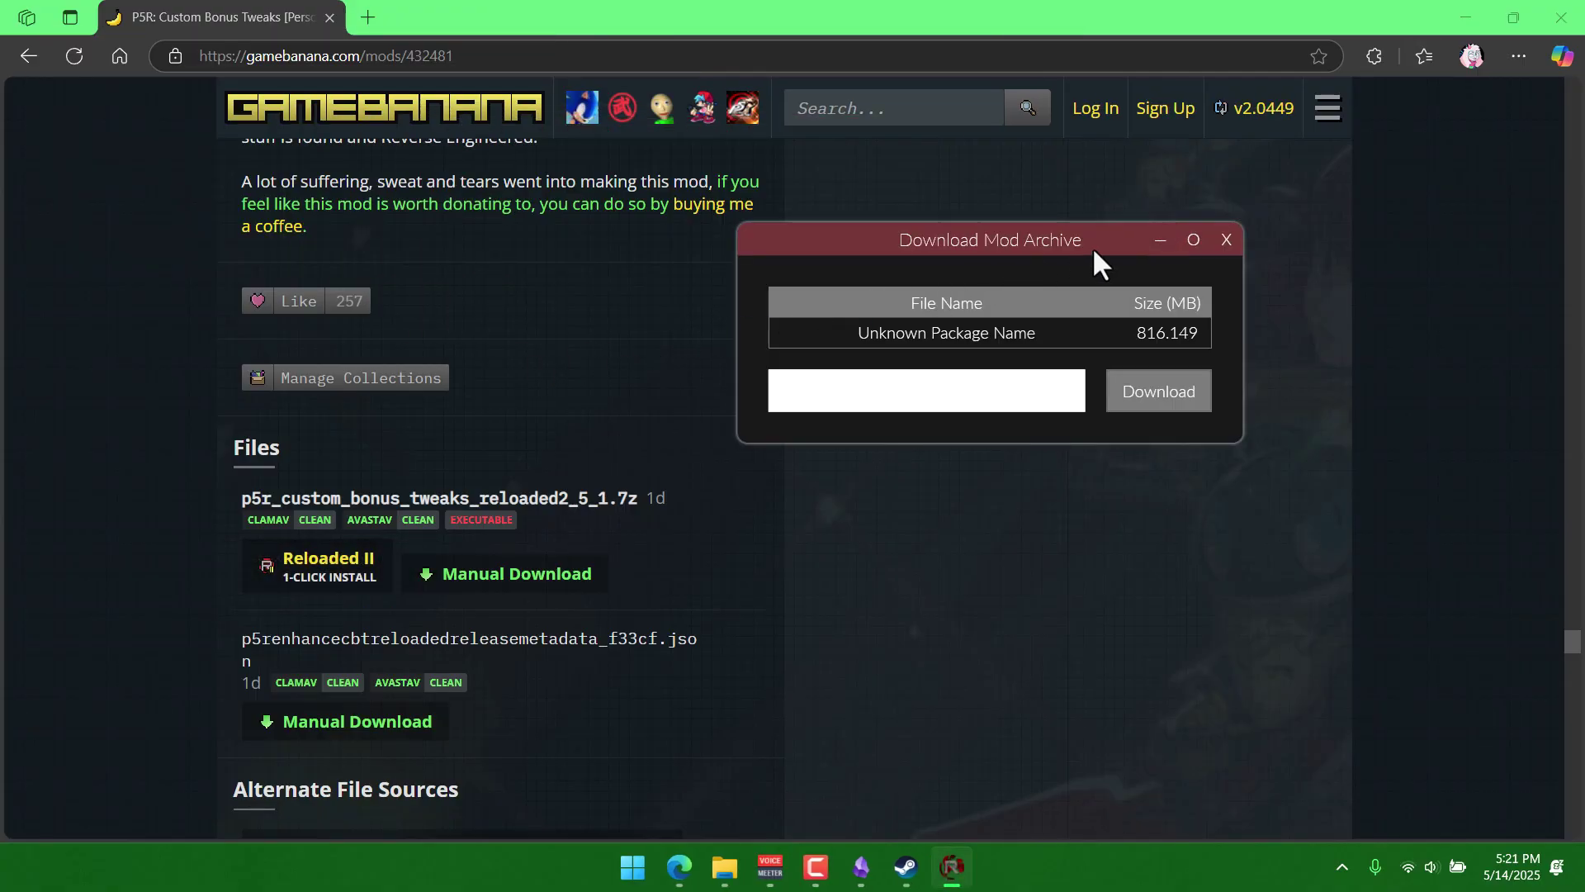
{"action": "left_click_drag", "start_coordinate": [1093, 247], "coordinate": [1137, 252]}
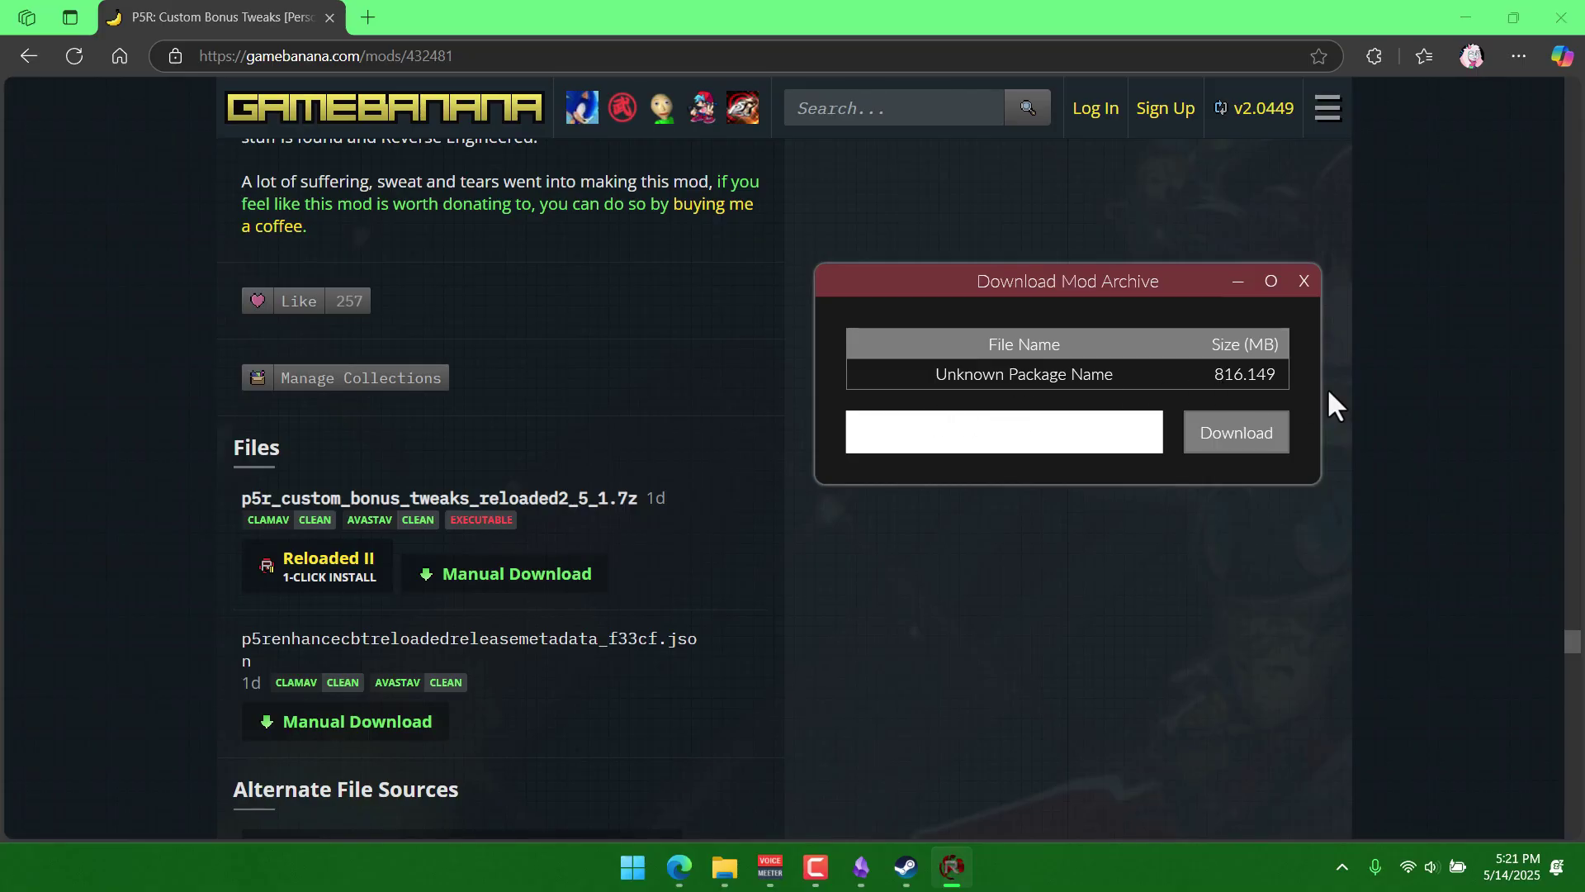
{"action": "scroll", "coordinate": [782, 549], "scroll_direction": "down", "scroll_amount": 5}
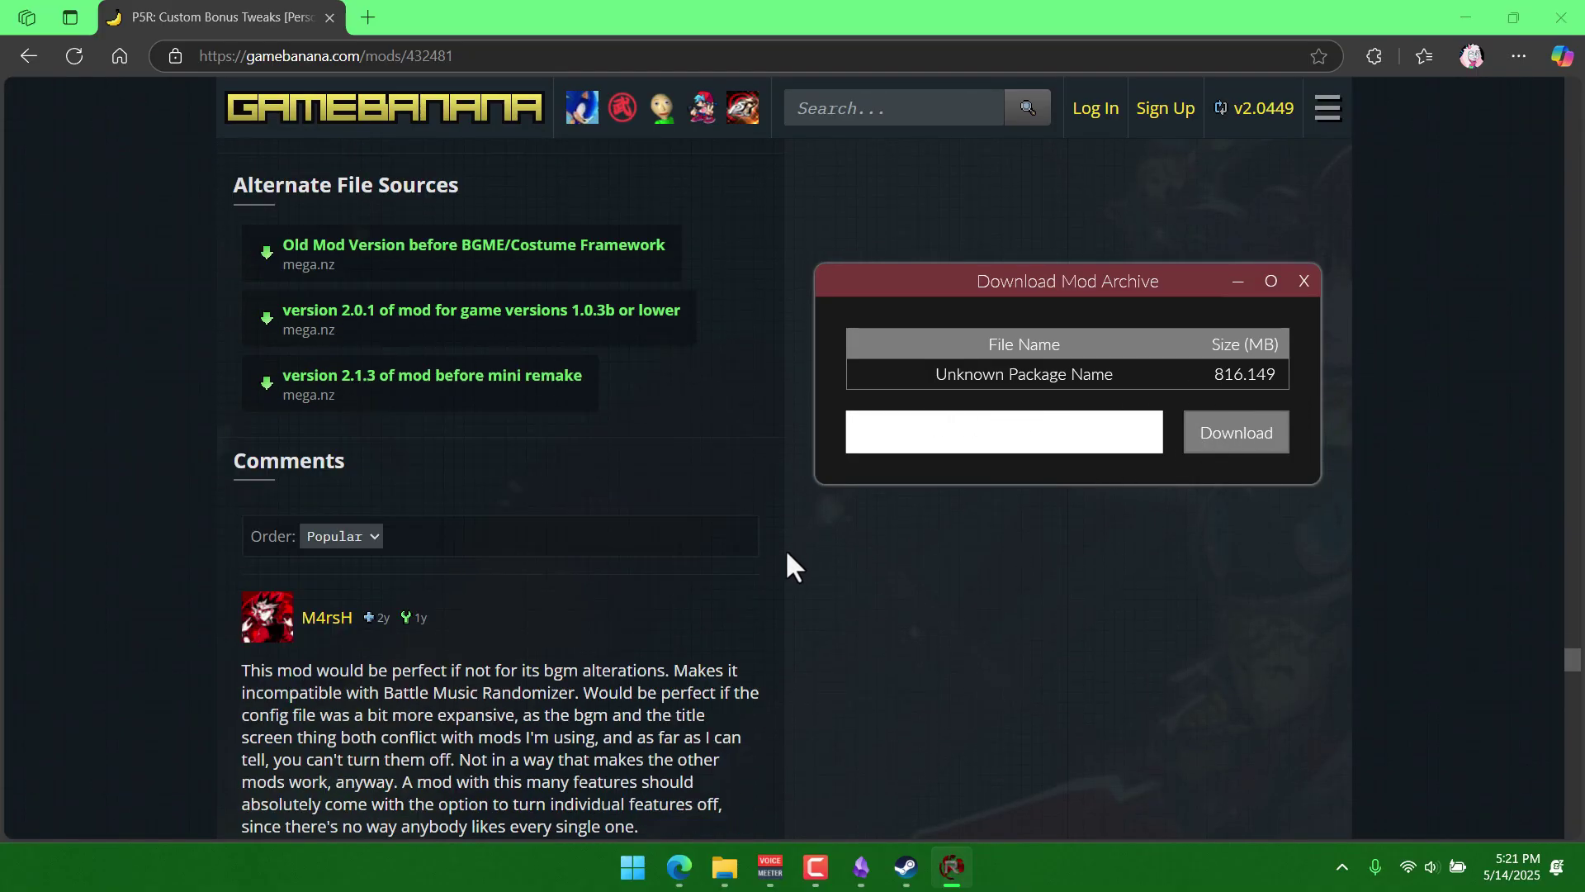
{"action": "scroll", "coordinate": [775, 551], "scroll_direction": "down", "scroll_amount": 8}
{"action": "scroll", "coordinate": [774, 551], "scroll_direction": "up", "scroll_amount": 12}
{"action": "scroll", "coordinate": [777, 568], "scroll_direction": "up", "scroll_amount": 5}
{"action": "scroll", "coordinate": [776, 568], "scroll_direction": "up", "scroll_amount": 5}
{"action": "scroll", "coordinate": [777, 567], "scroll_direction": "up", "scroll_amount": 5}
{"action": "scroll", "coordinate": [776, 568], "scroll_direction": "up", "scroll_amount": 5}
{"action": "scroll", "coordinate": [777, 568], "scroll_direction": "up", "scroll_amount": 5}
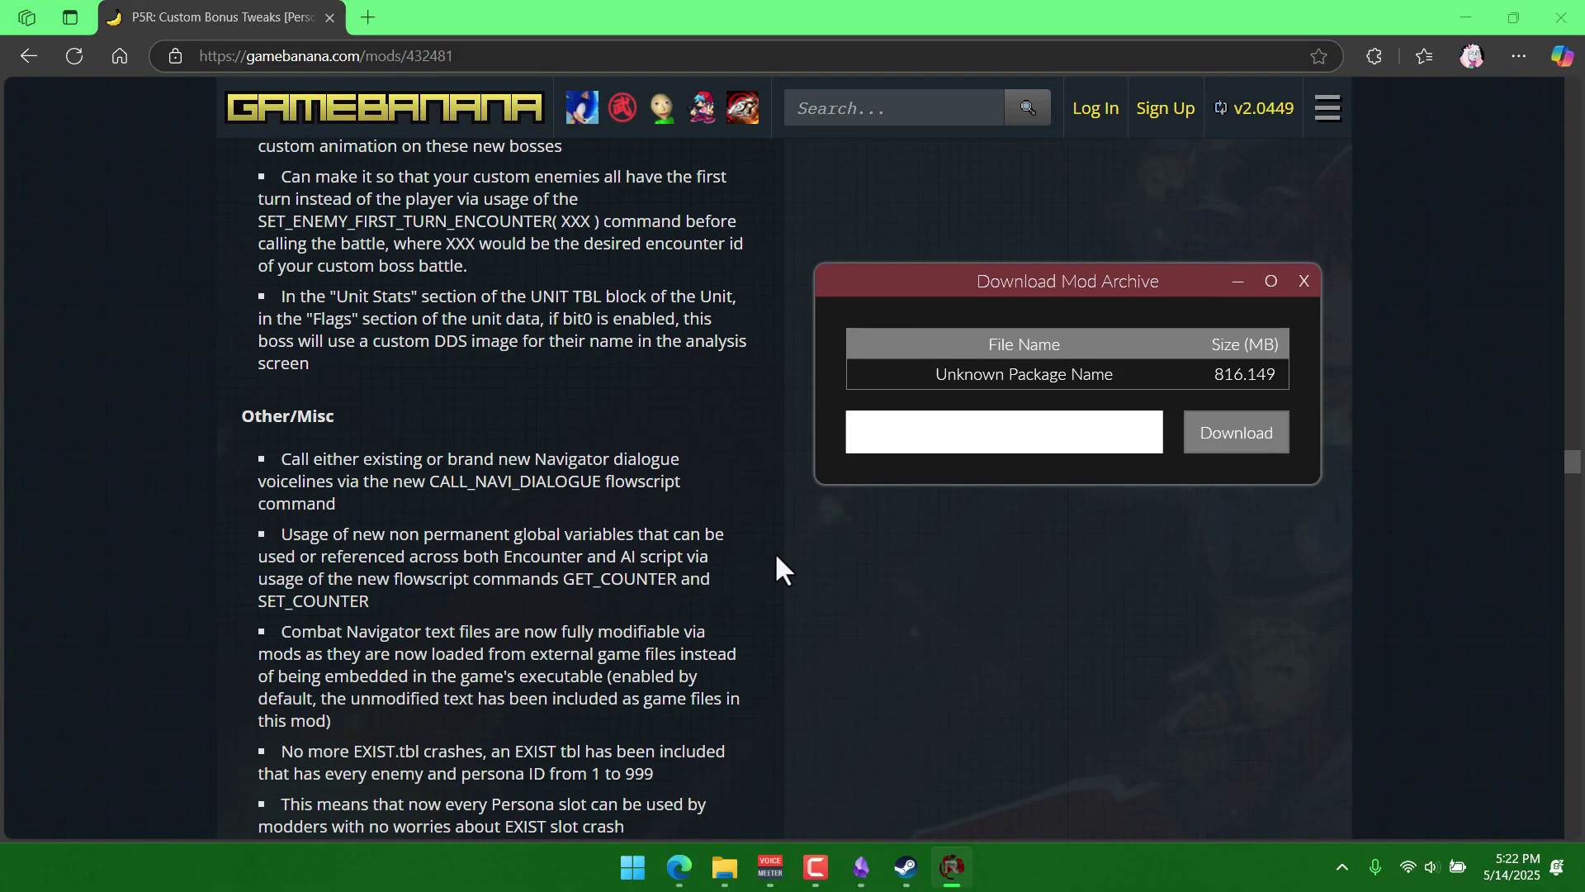
{"action": "scroll", "coordinate": [777, 567], "scroll_direction": "up", "scroll_amount": 5}
{"action": "scroll", "coordinate": [806, 567], "scroll_direction": "up", "scroll_amount": 5}
{"action": "scroll", "coordinate": [1580, 440], "scroll_direction": "down", "scroll_amount": 5}
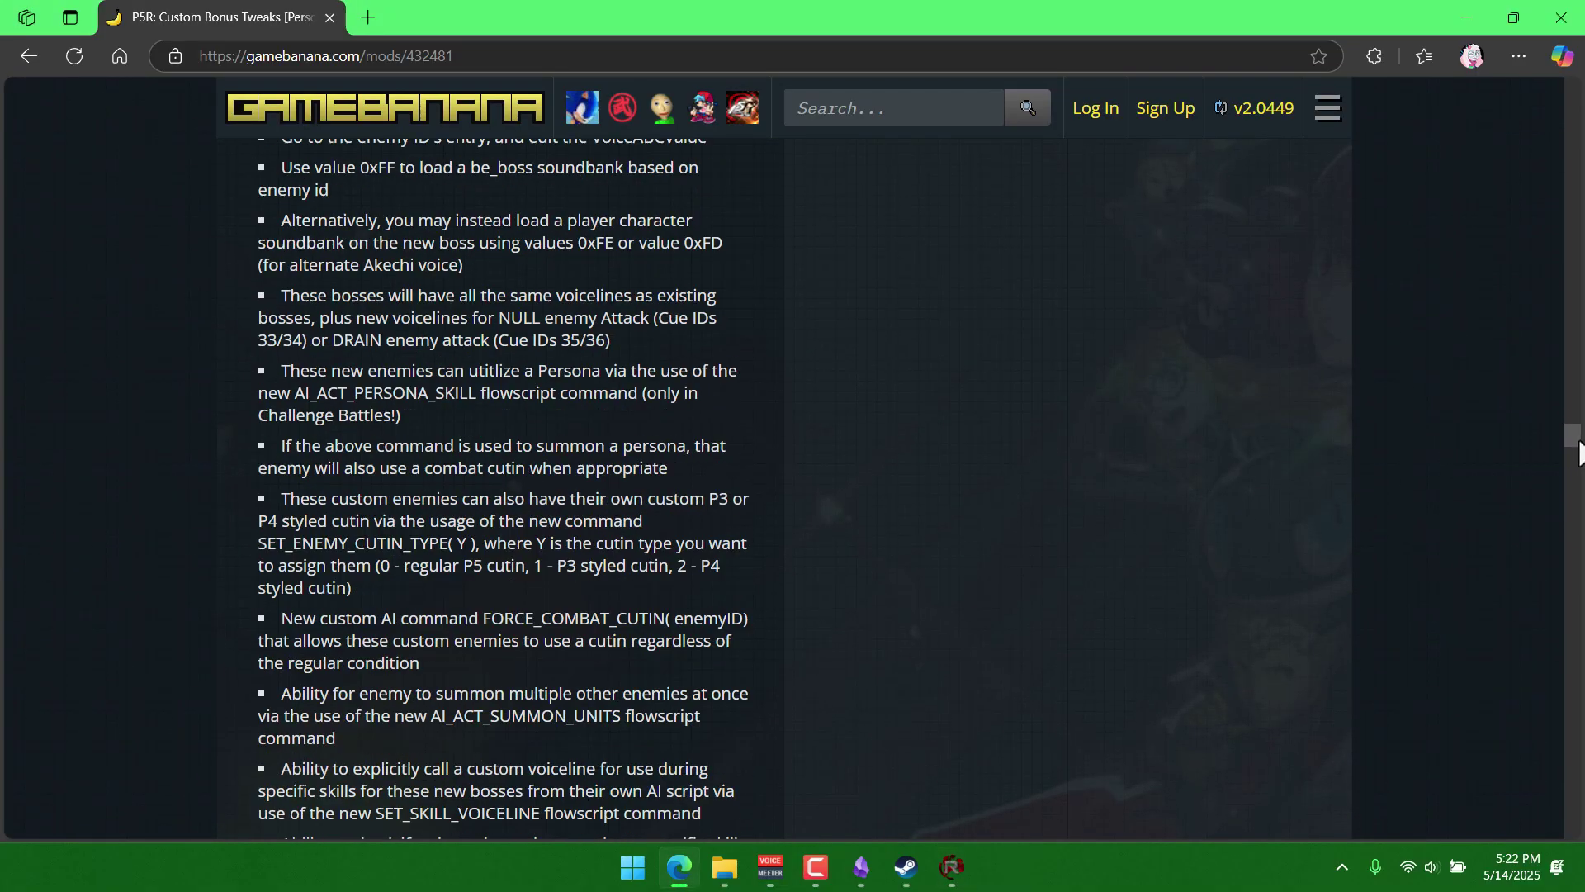
{"action": "scroll", "coordinate": [1423, 538], "scroll_direction": "down", "scroll_amount": 10}
{"action": "scroll", "coordinate": [839, 645], "scroll_direction": "down", "scroll_amount": 10}
{"action": "left_click", "coordinate": [963, 877]}
Download the 778 MB p5r_custom_bonus_tweaks_reloaded2_5_1.7z manually, then open a new tab.
{"action": "left_click", "coordinate": [896, 575]}
{"action": "left_click", "coordinate": [506, 591]}
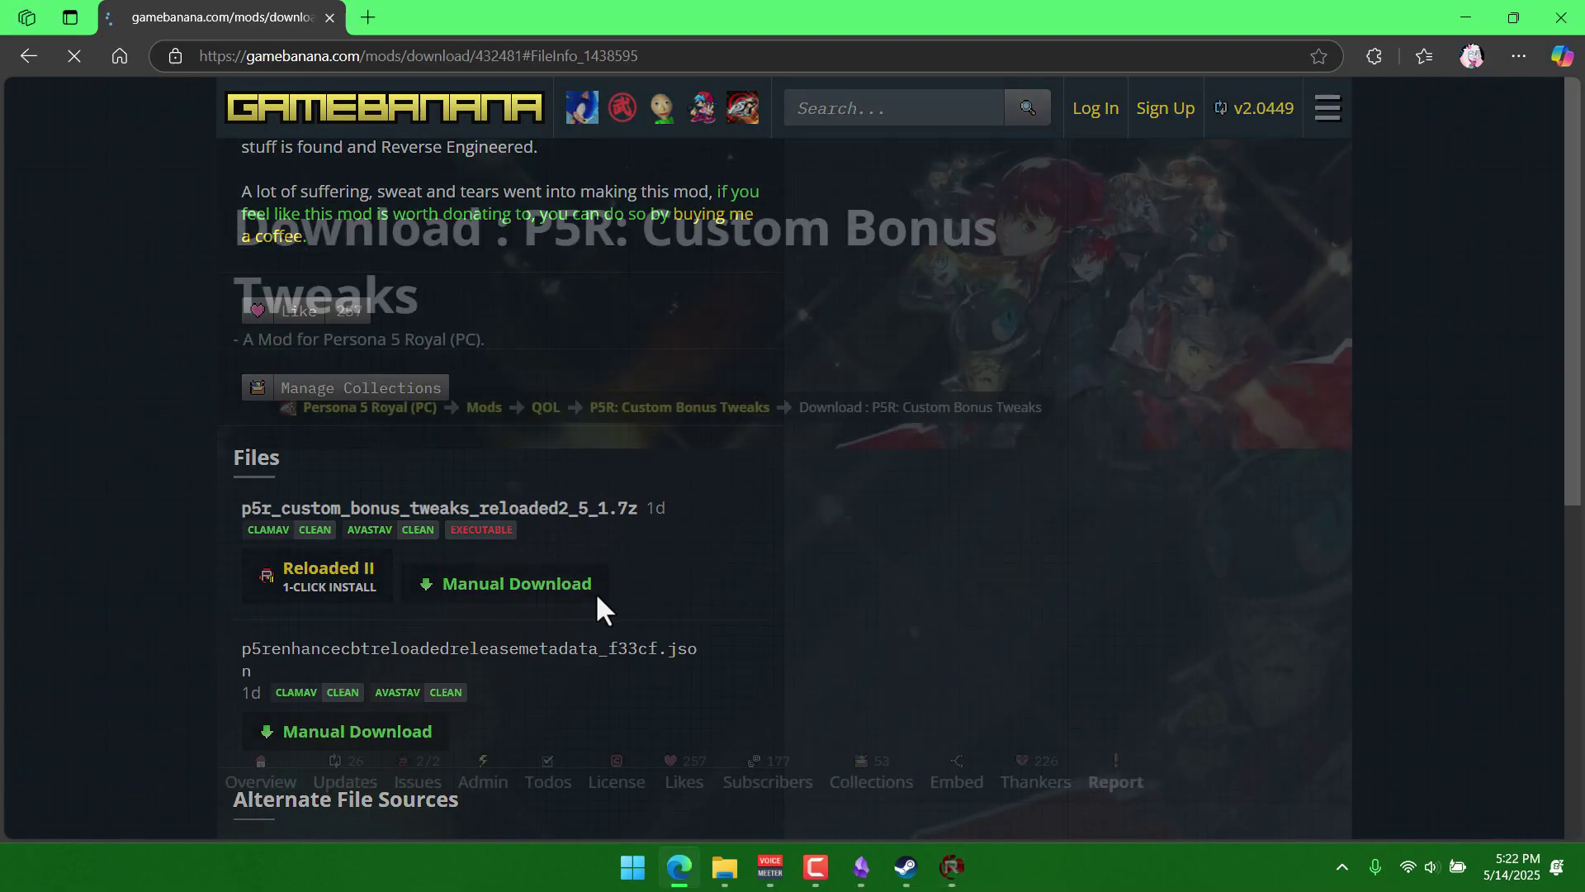
{"action": "left_click", "coordinate": [450, 278]}
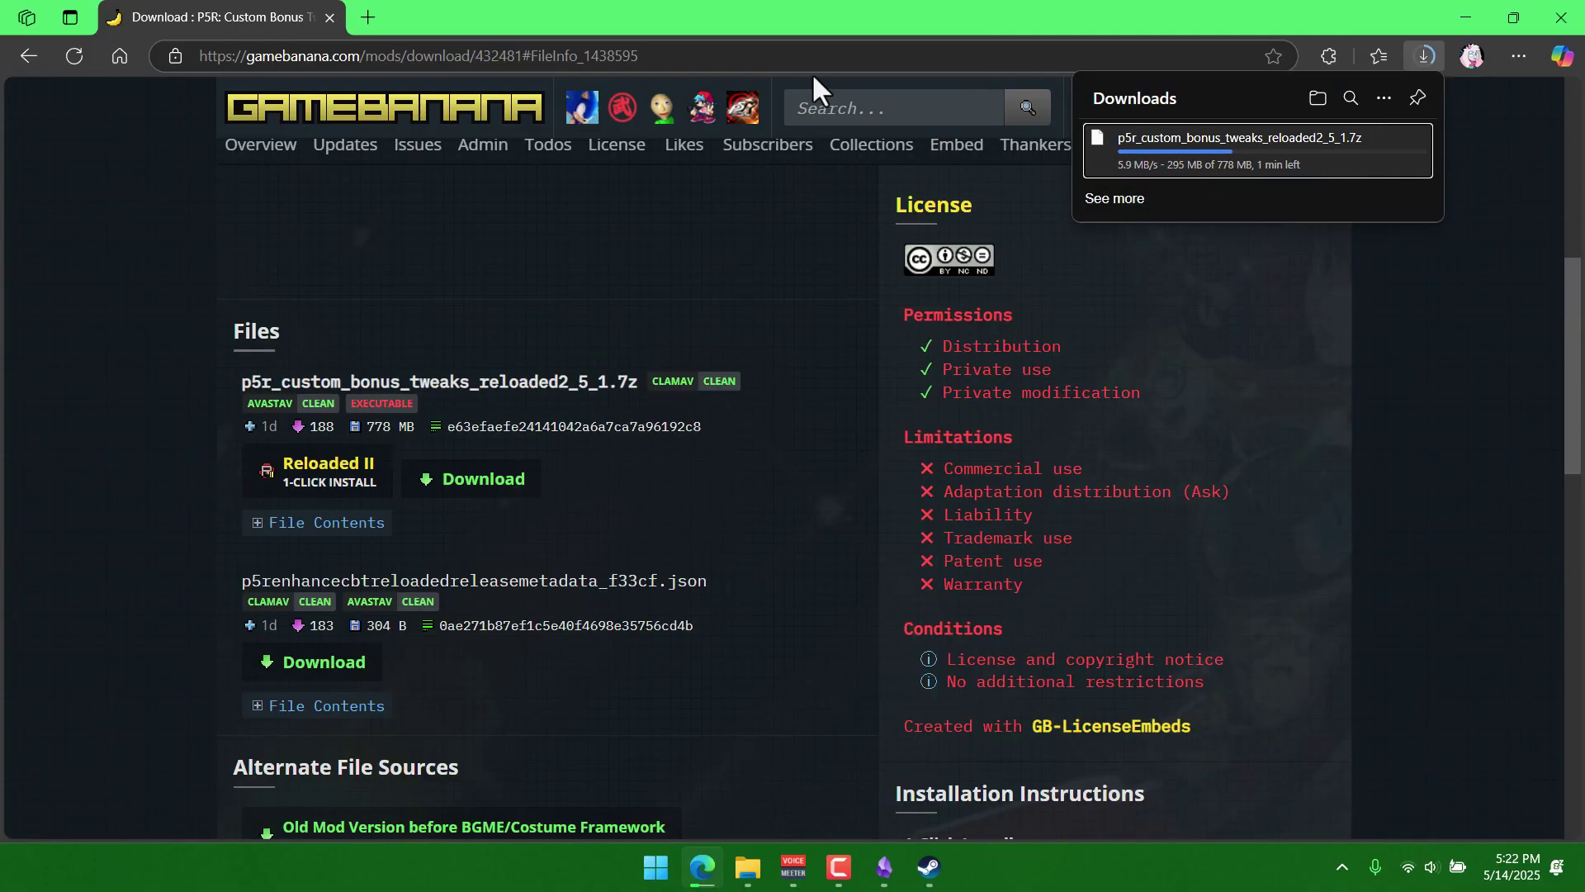
{"action": "left_click", "coordinate": [365, 18]}
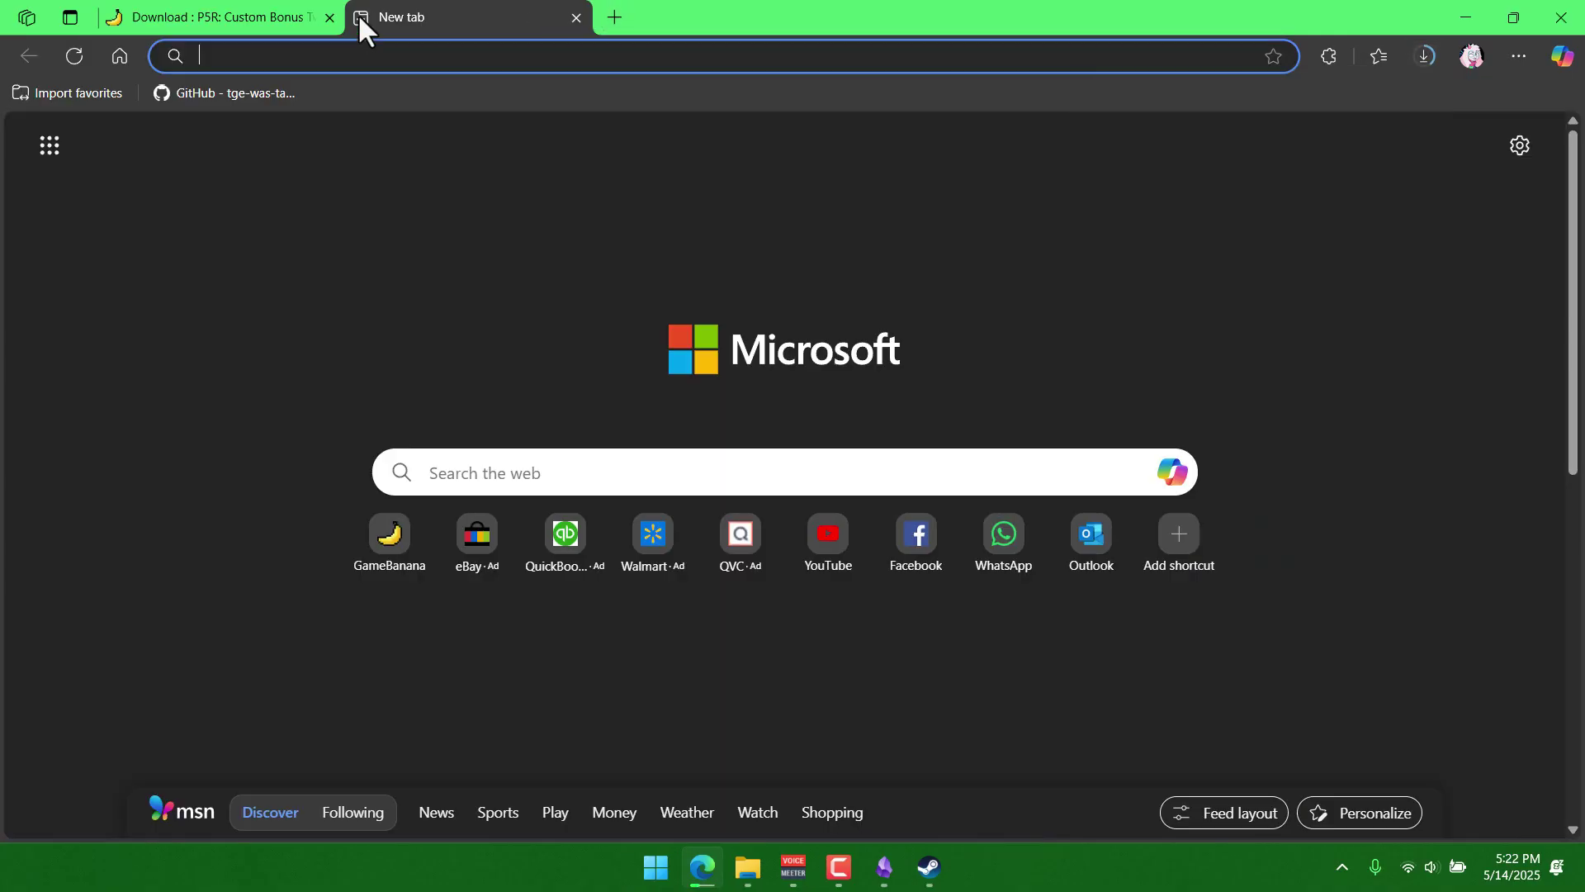
{"action": "type", "text": "7-zi"}
Find 7-Zip online and install 7-Zip 24.09 (x64) into its default folder.
{"action": "key", "text": "Down"}
{"action": "key", "text": "Return"}
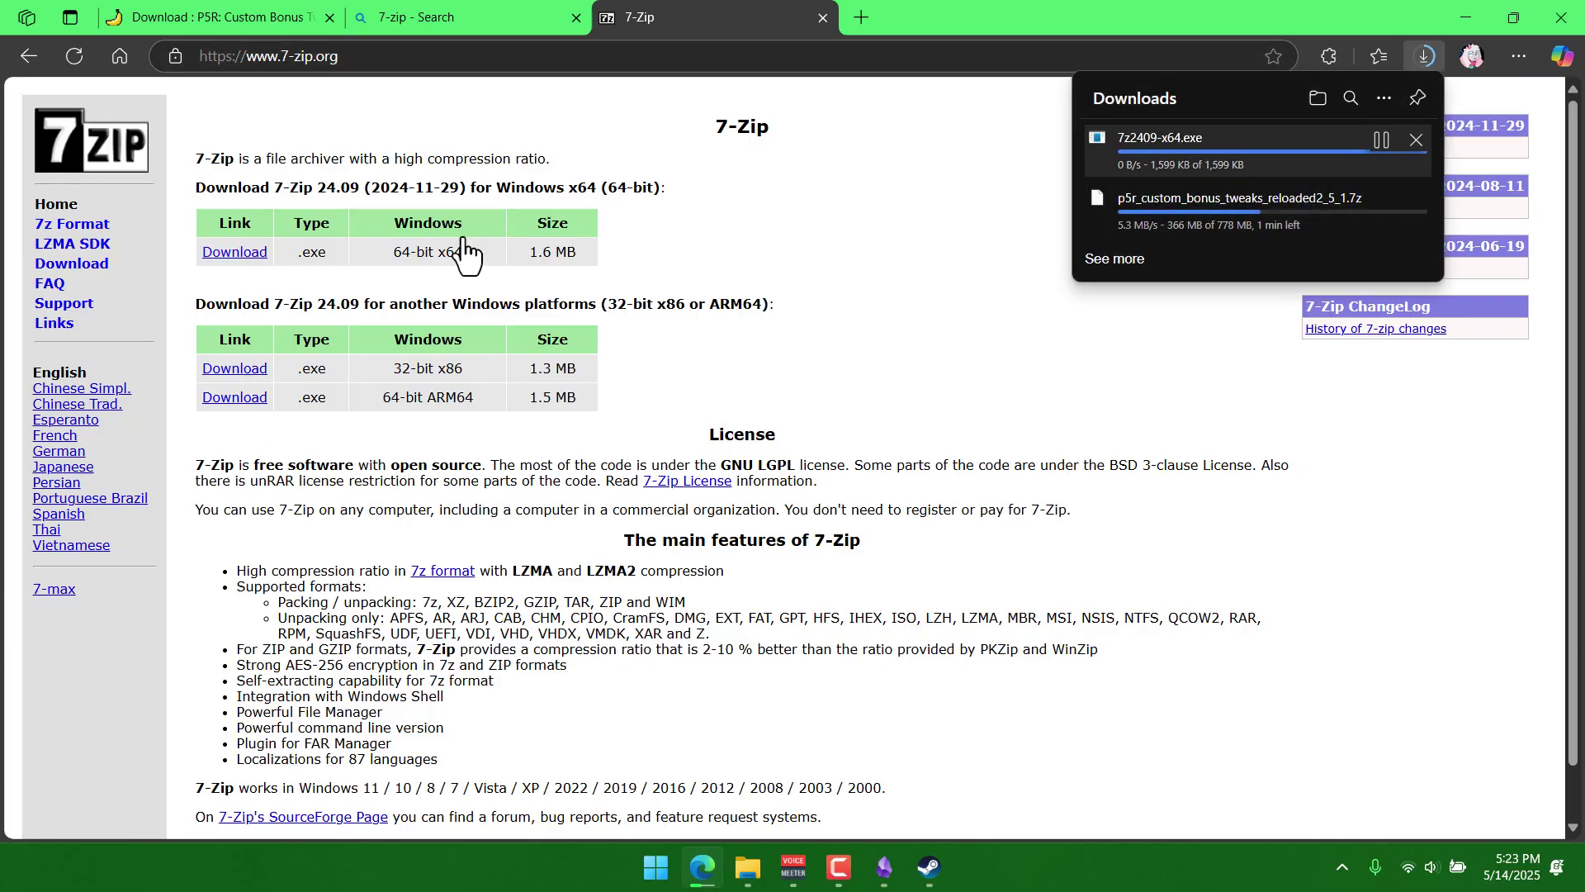
{"action": "left_click", "coordinate": [762, 505]}
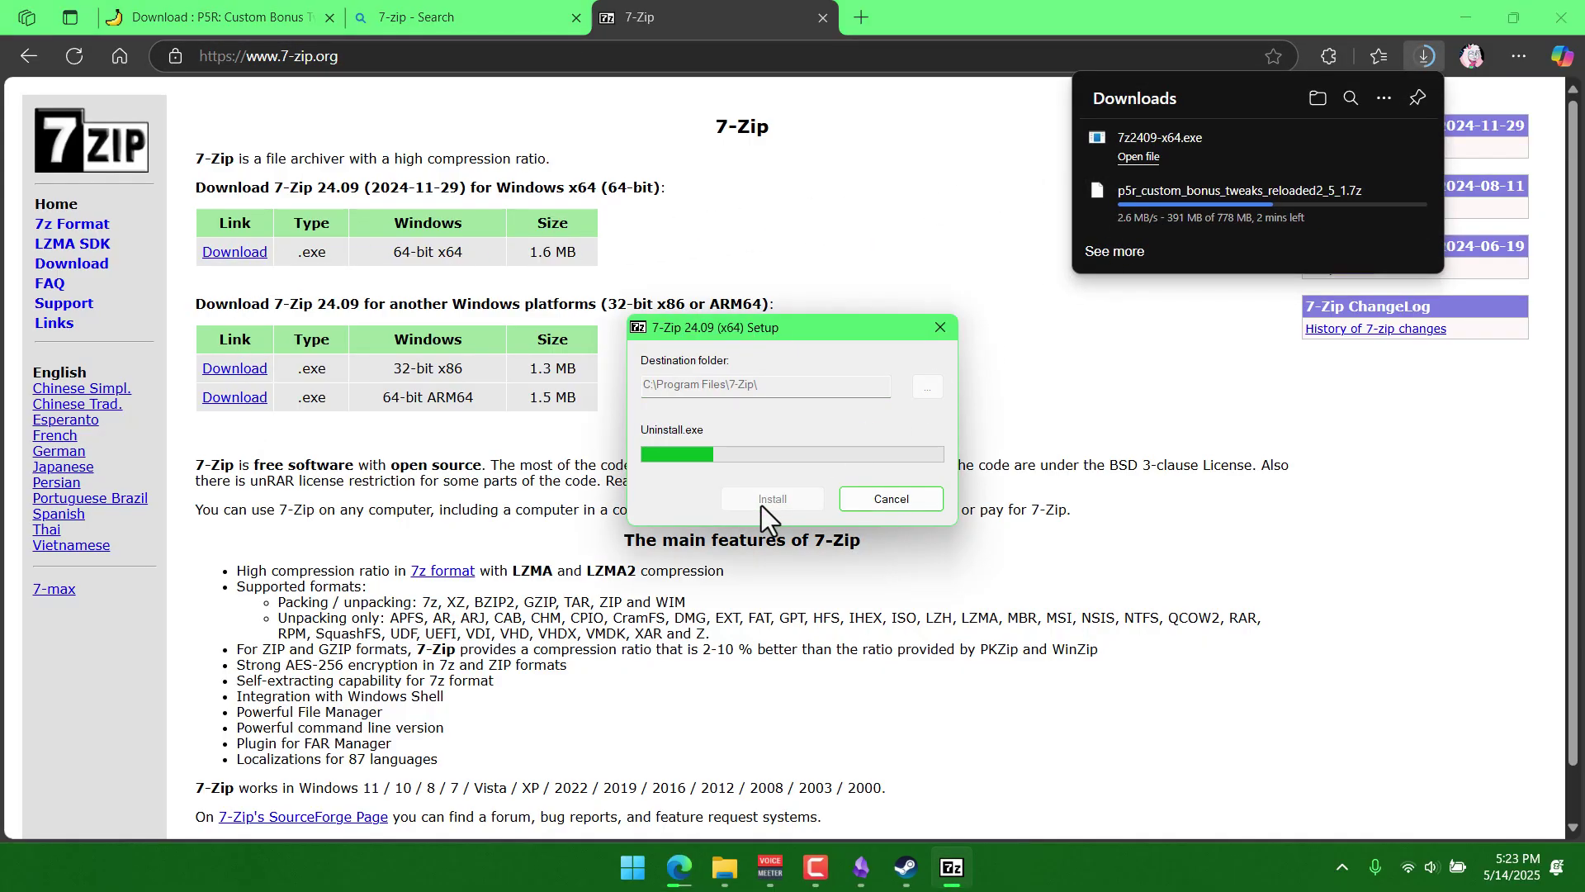
{"action": "left_click", "coordinate": [810, 502]}
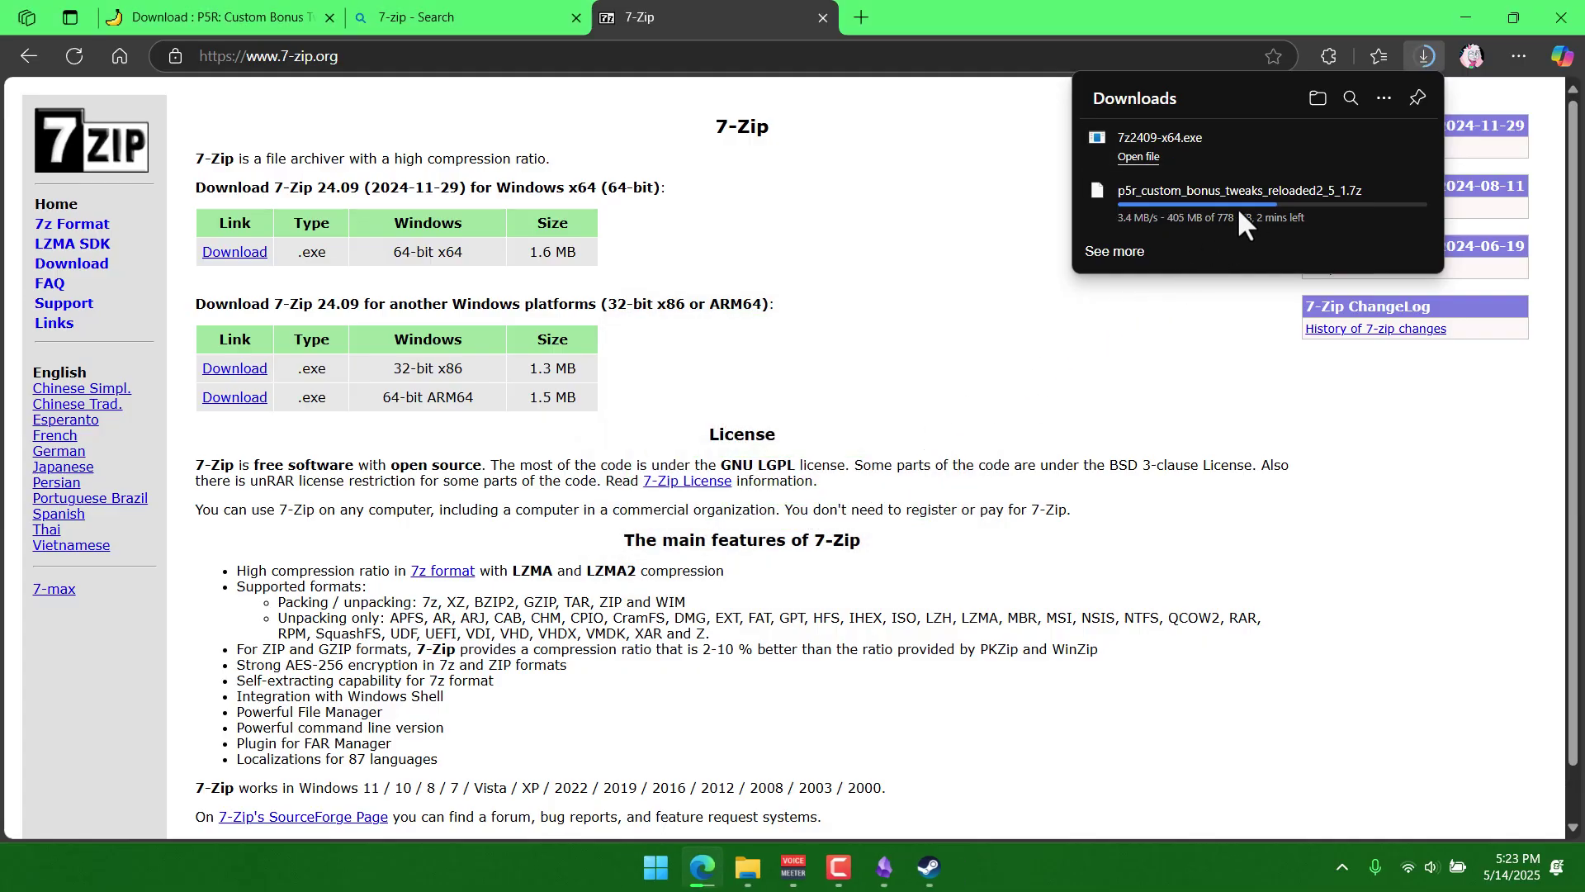
{"action": "mouse_move", "coordinate": [693, 518]}
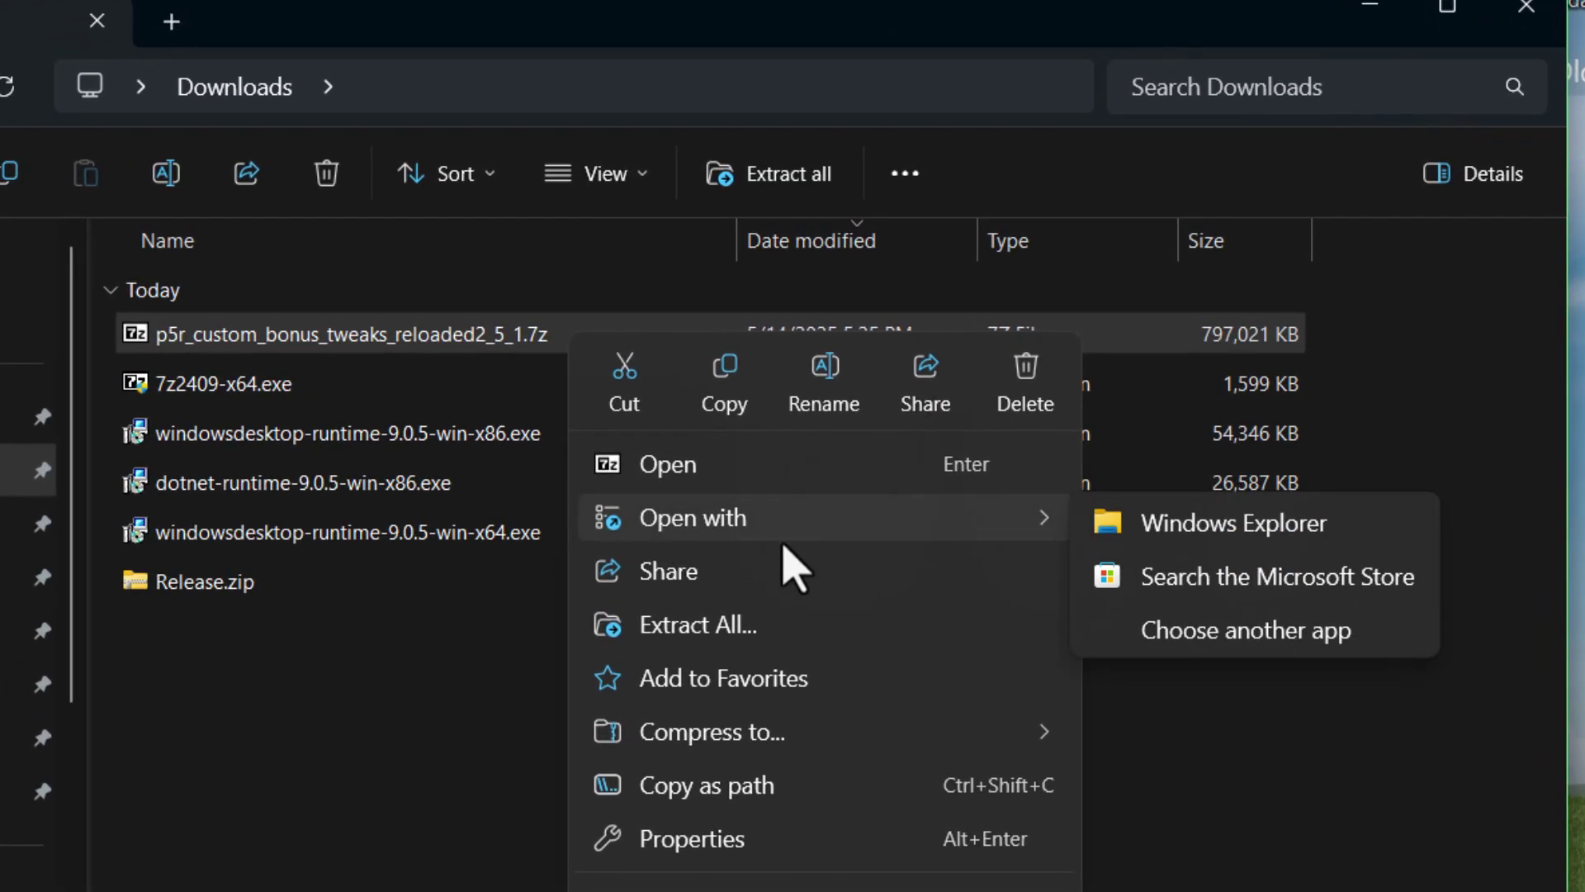
Set C:\Program Files\7-Zip\7zFM.exe as the default app for the Custom Bonus Tweaks .7z.
{"action": "left_click", "coordinate": [1247, 631]}
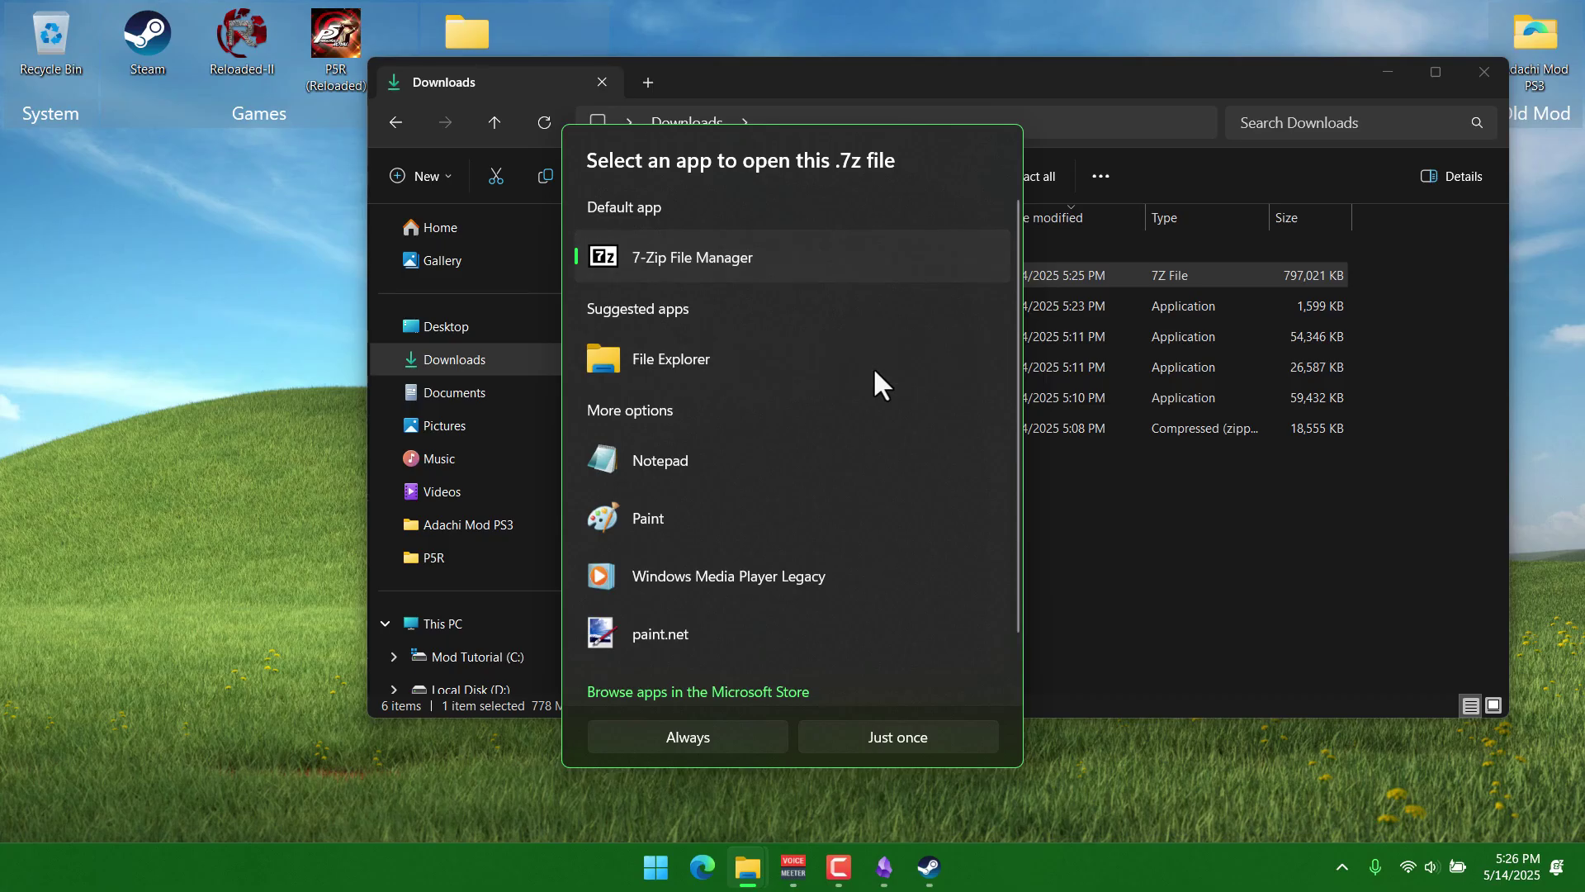
{"action": "scroll", "coordinate": [873, 367], "scroll_direction": "down", "scroll_amount": 2}
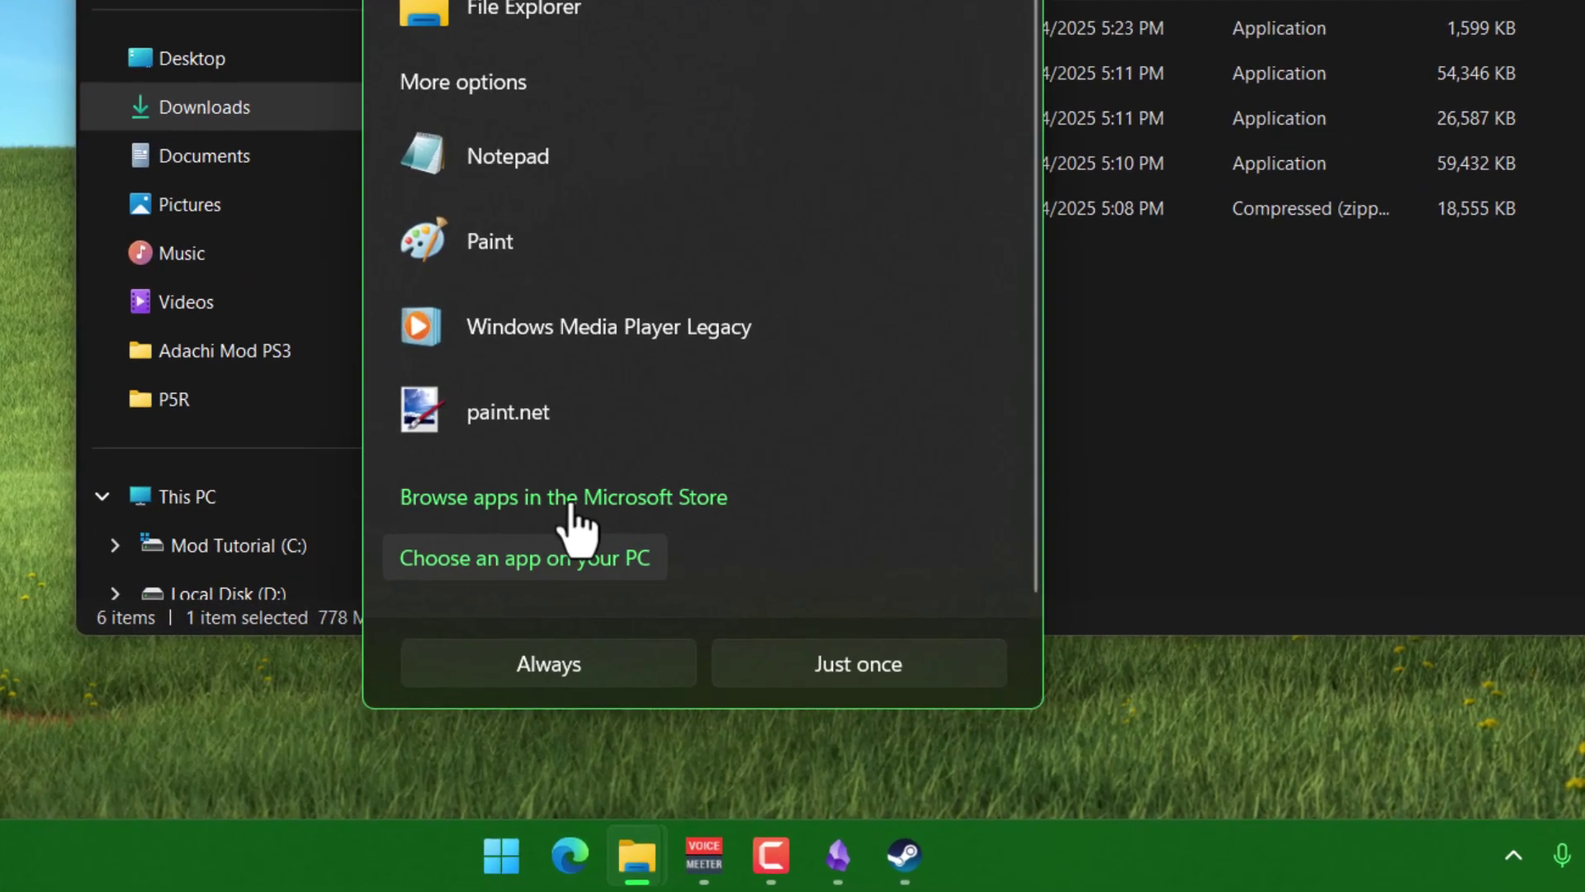
{"action": "left_click", "coordinate": [538, 554]}
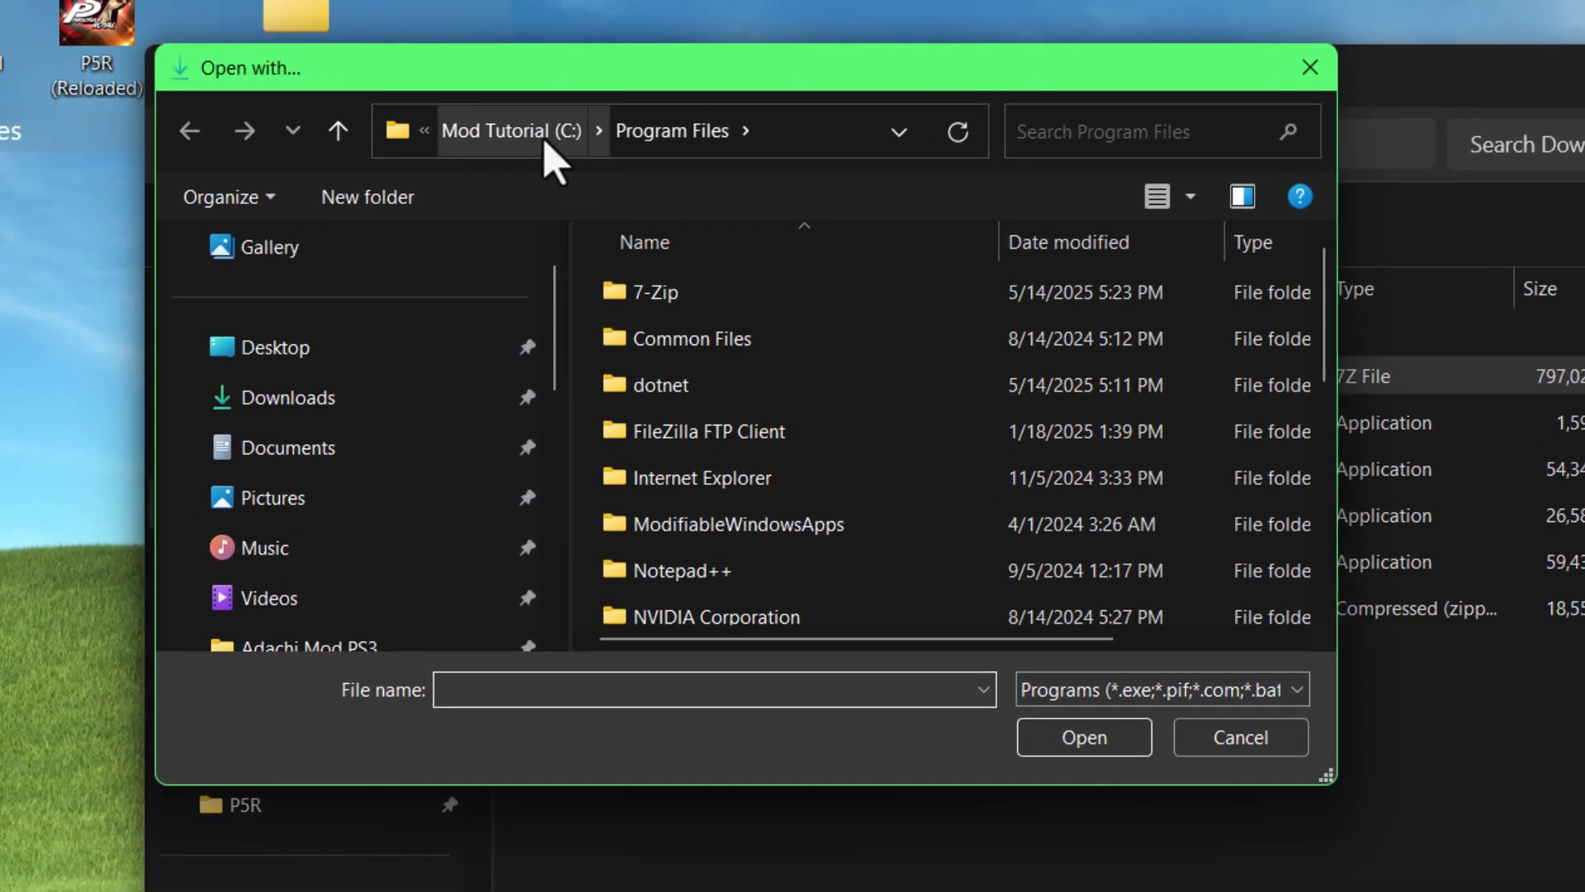
{"action": "left_click", "coordinate": [534, 131]}
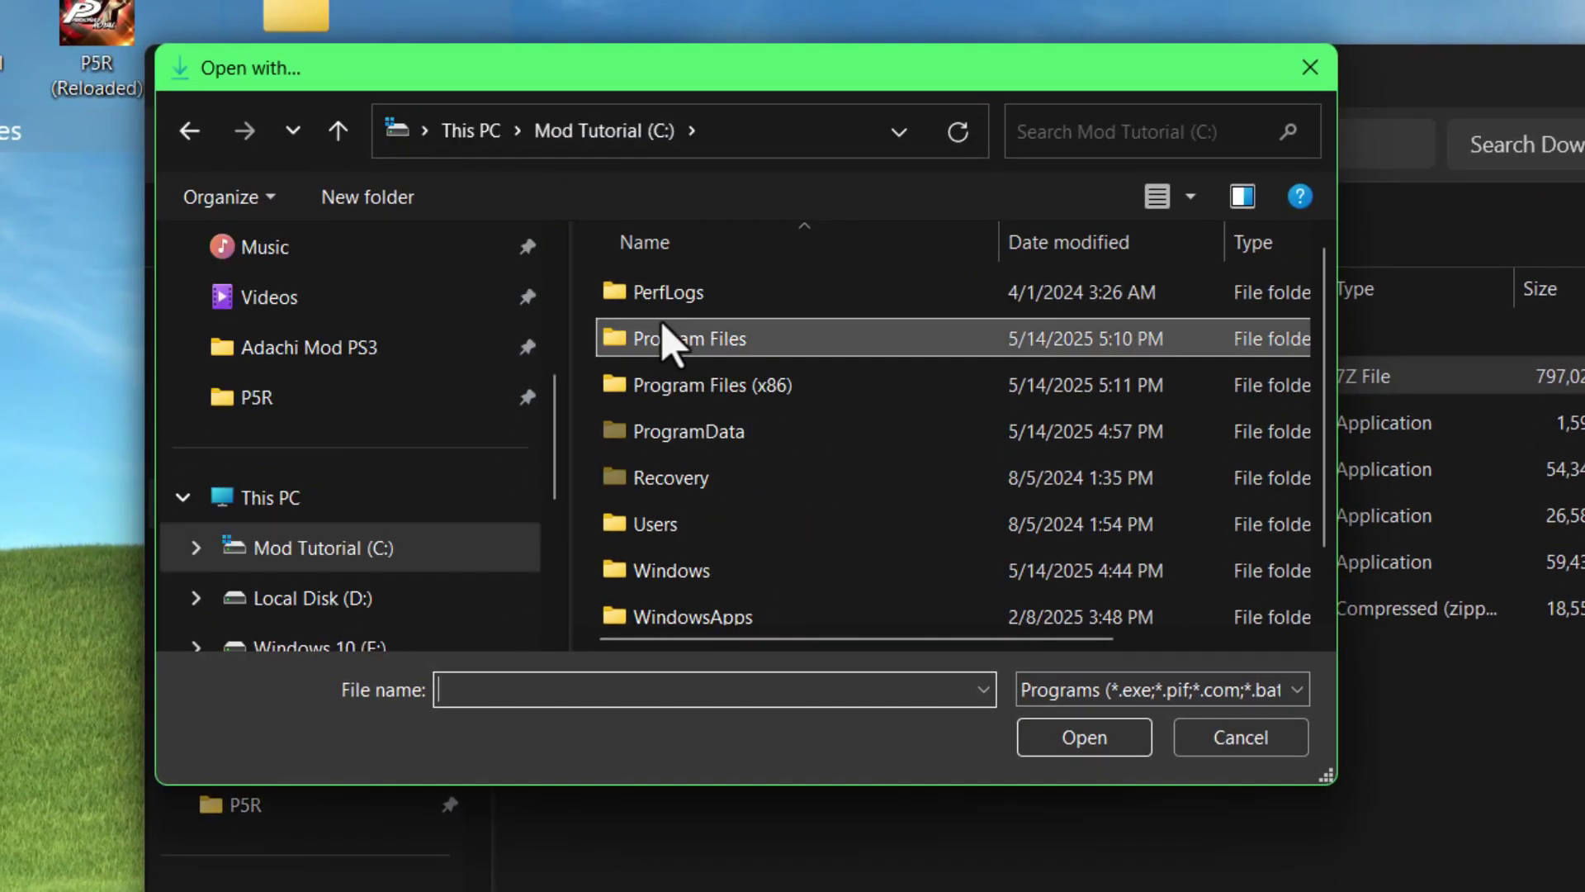
{"action": "double_click", "coordinate": [752, 341]}
{"action": "double_click", "coordinate": [766, 310]}
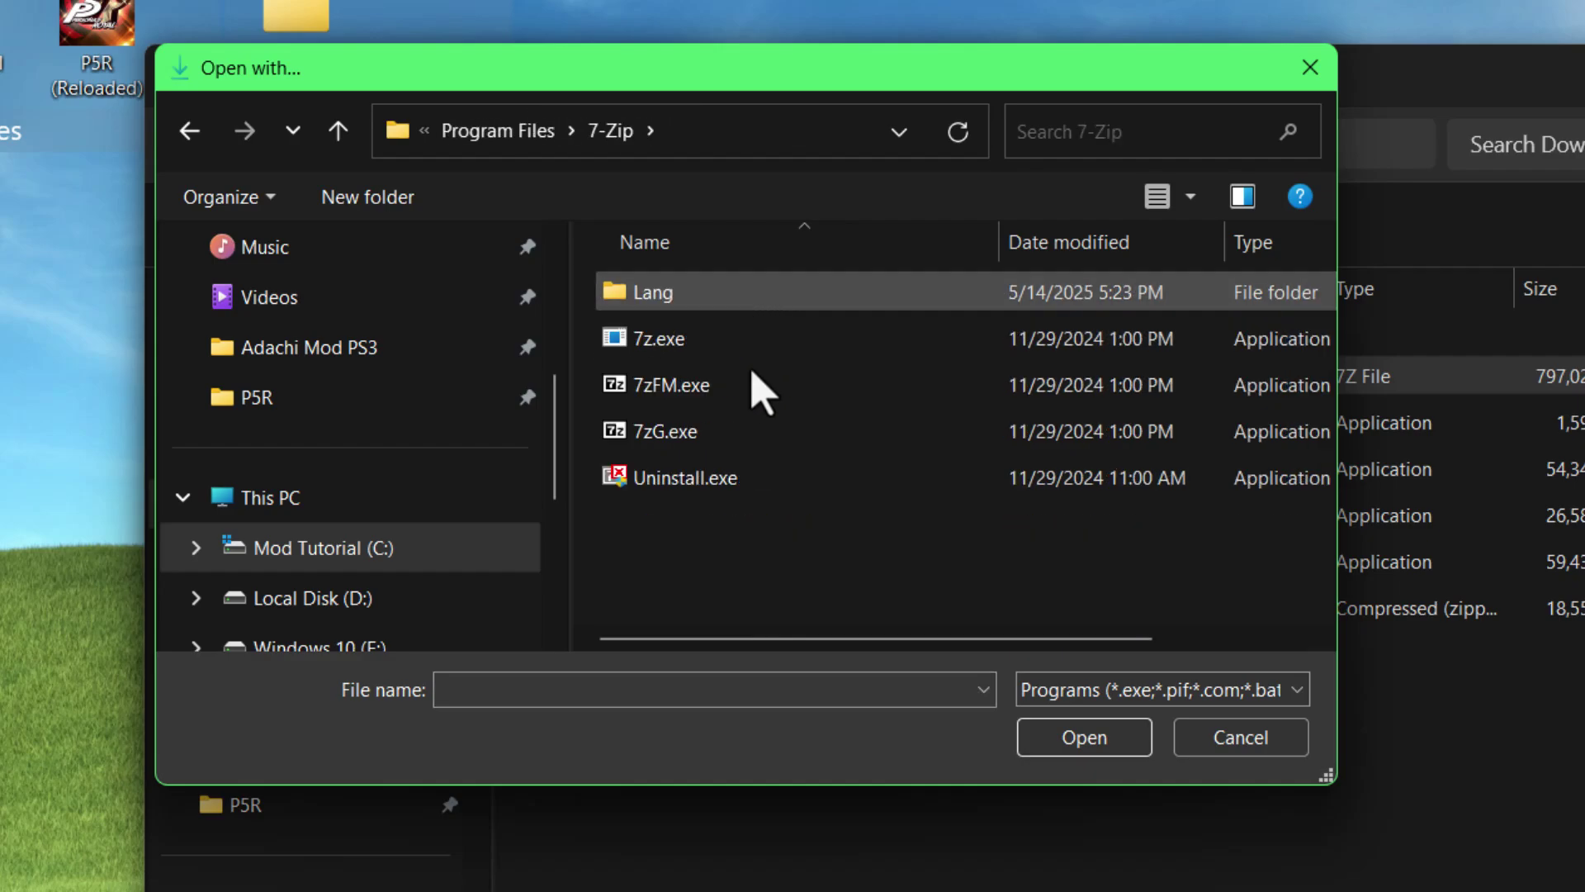
{"action": "double_click", "coordinate": [707, 386]}
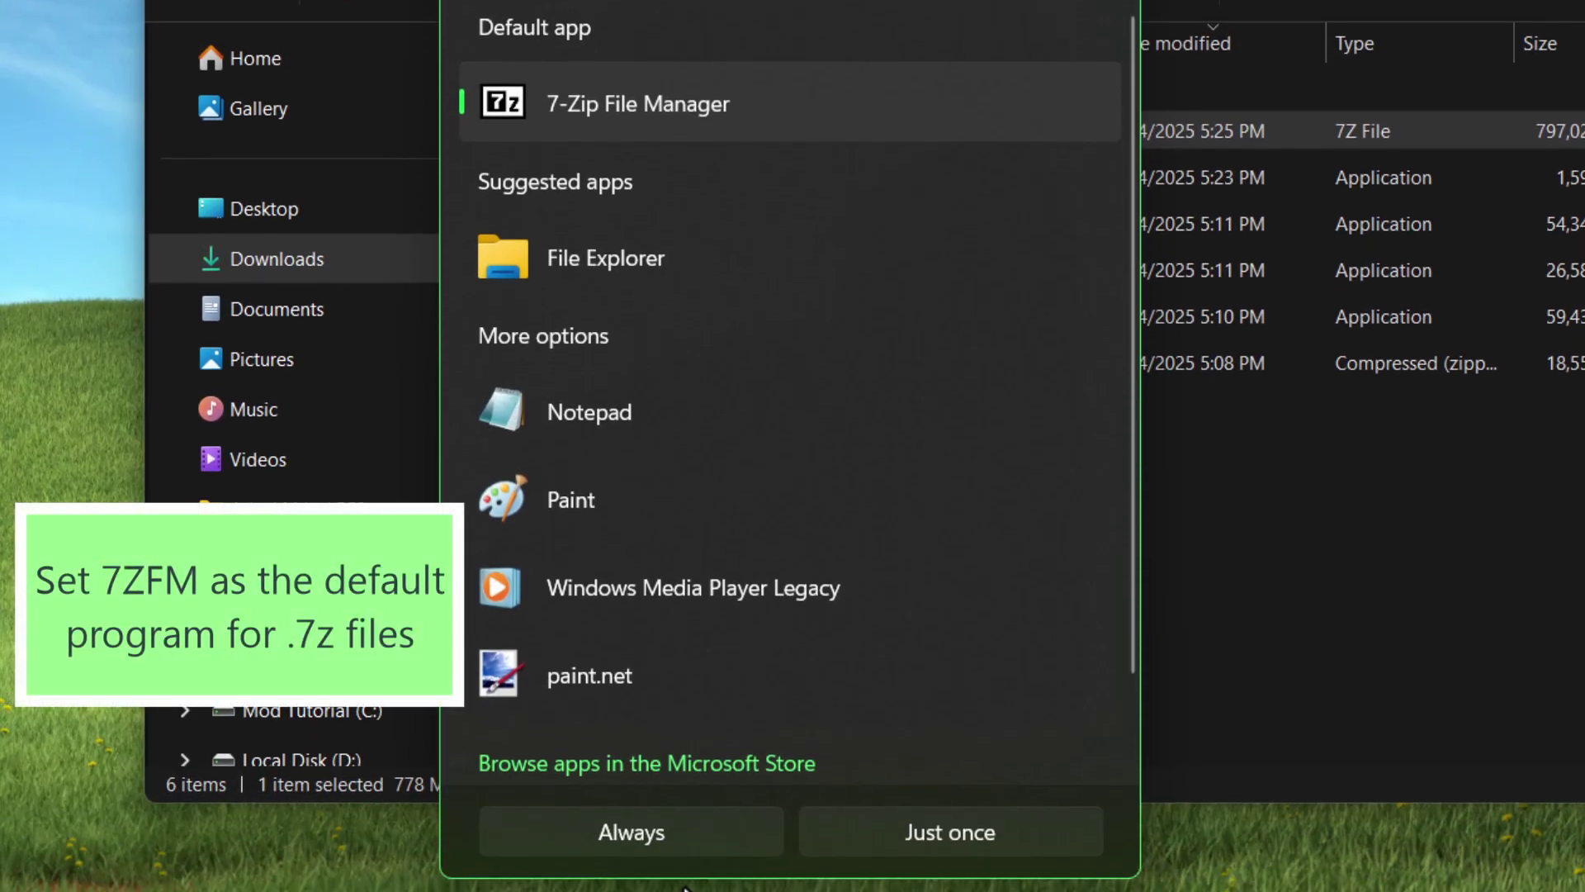
{"action": "left_click", "coordinate": [683, 827]}
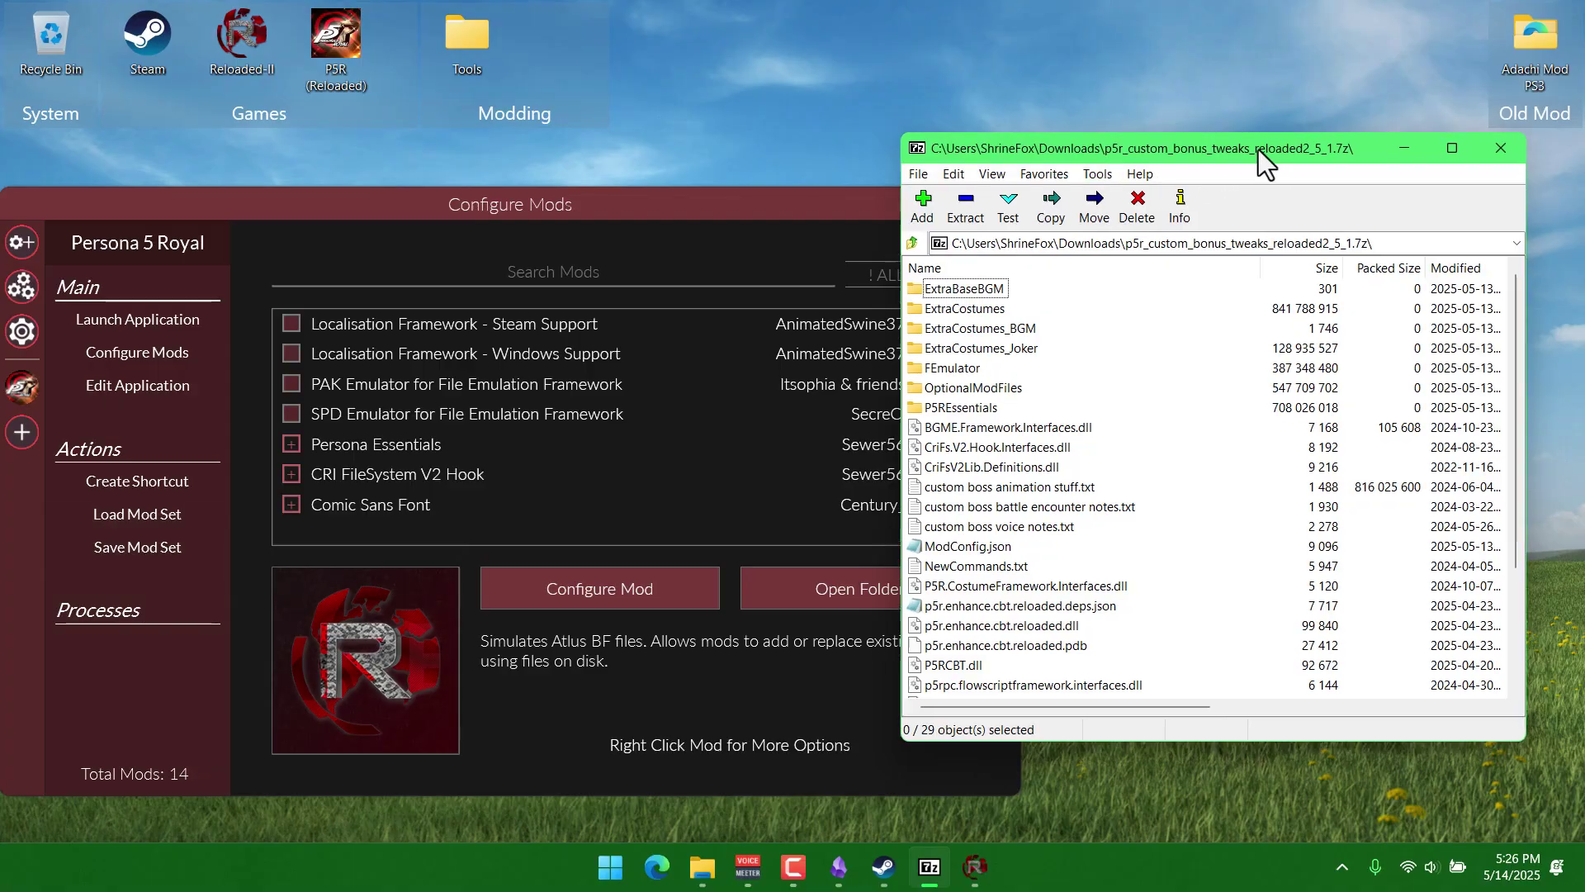
Place the Reloaded-II folder window beside 7-Zip and open its Mods folder.
{"action": "left_click_drag", "start_coordinate": [1258, 149], "coordinate": [1201, 115]}
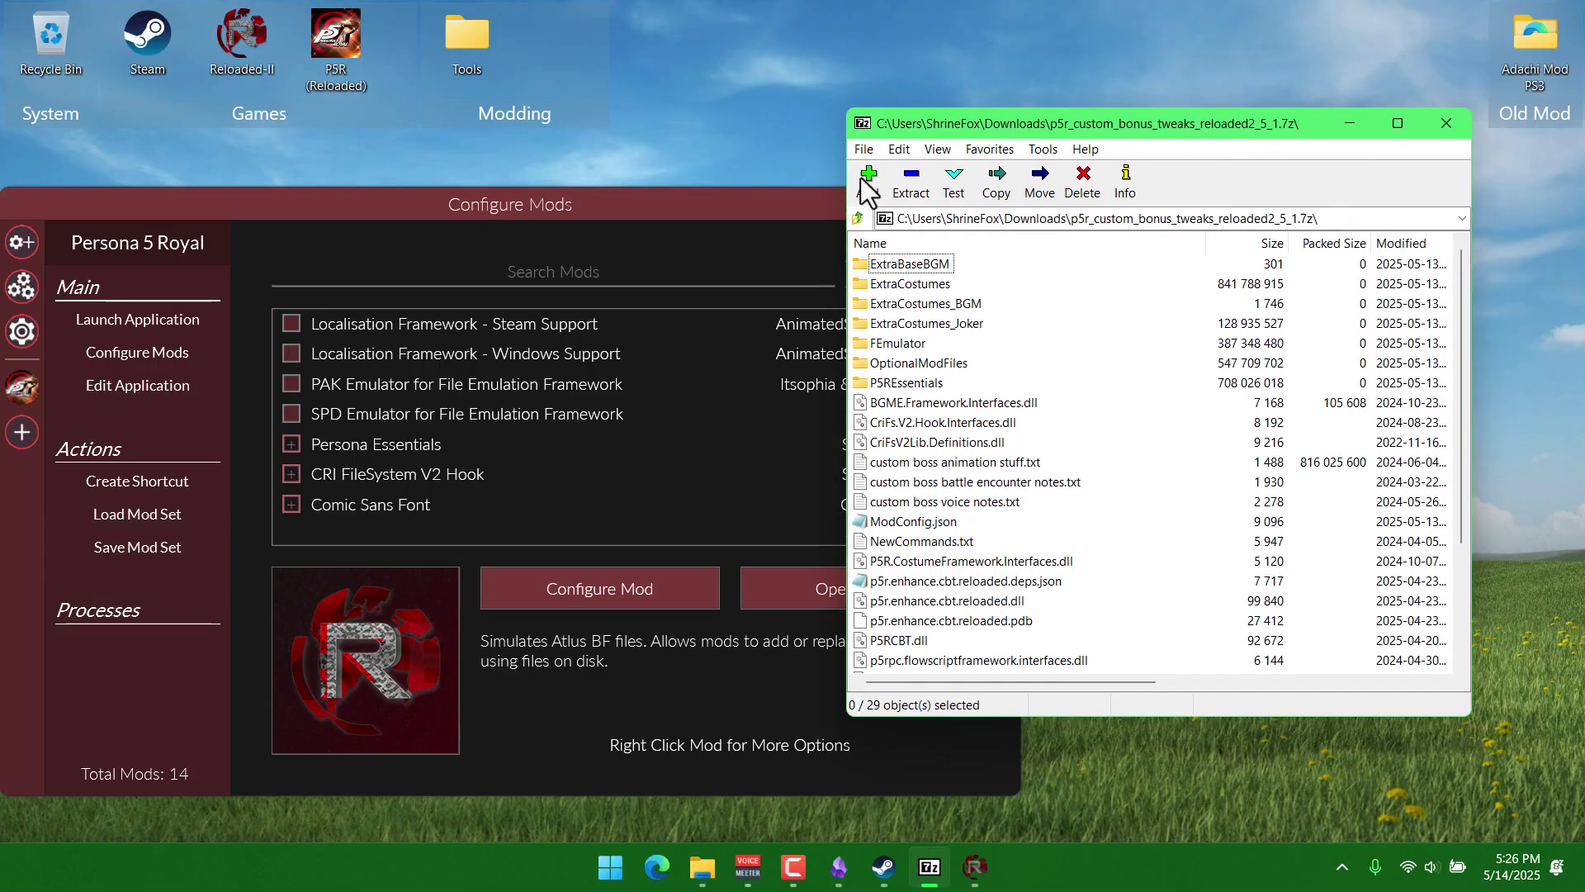
{"action": "left_click_drag", "start_coordinate": [667, 201], "coordinate": [702, 149]}
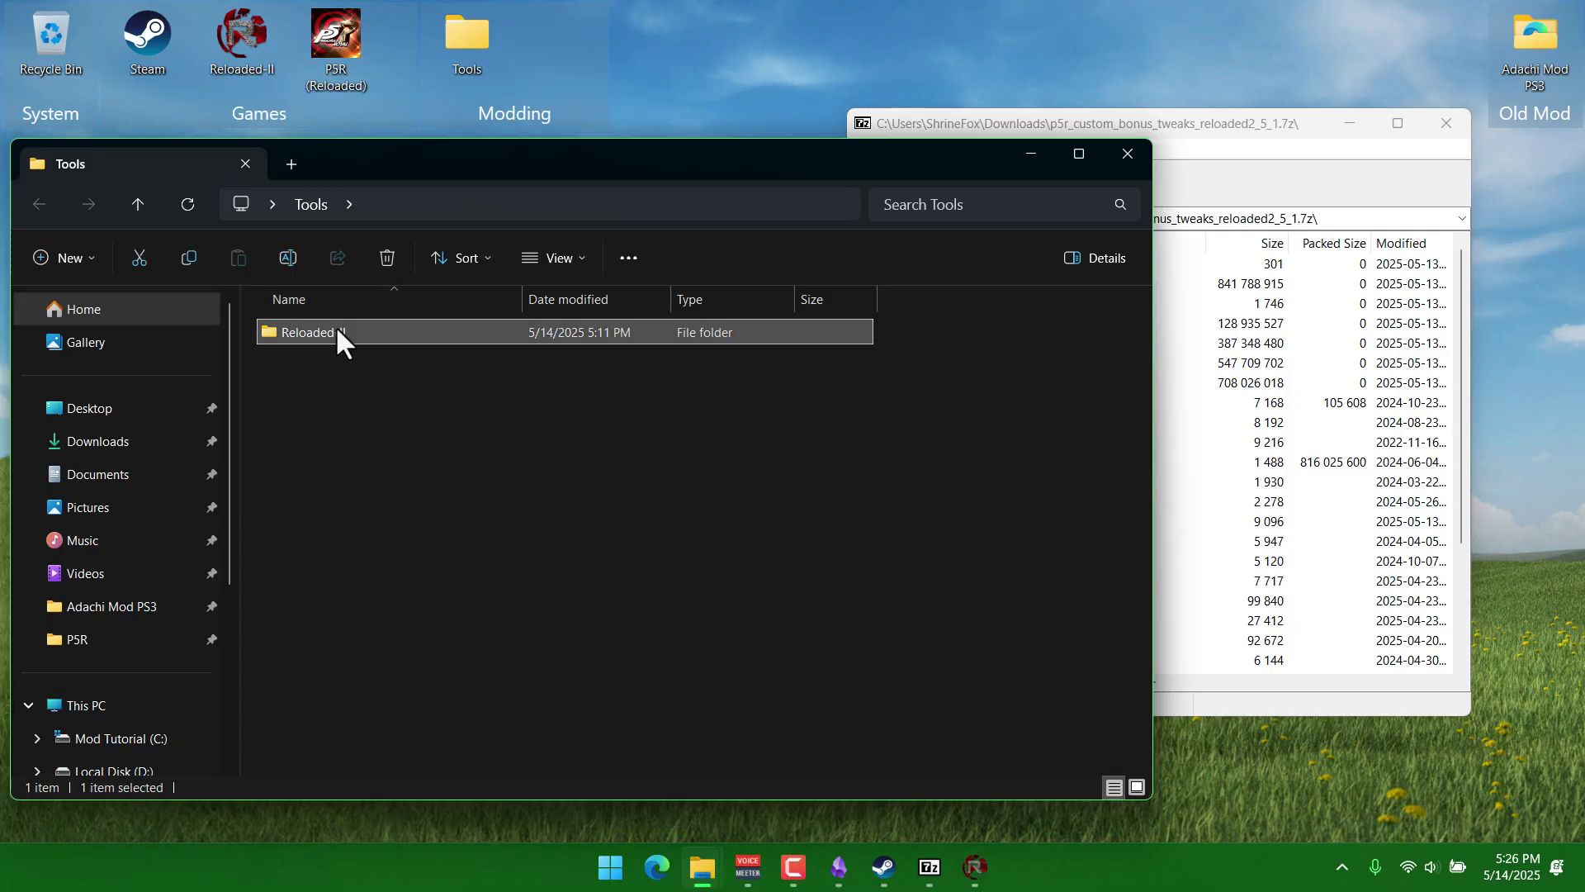
{"action": "double_click", "coordinate": [336, 329]}
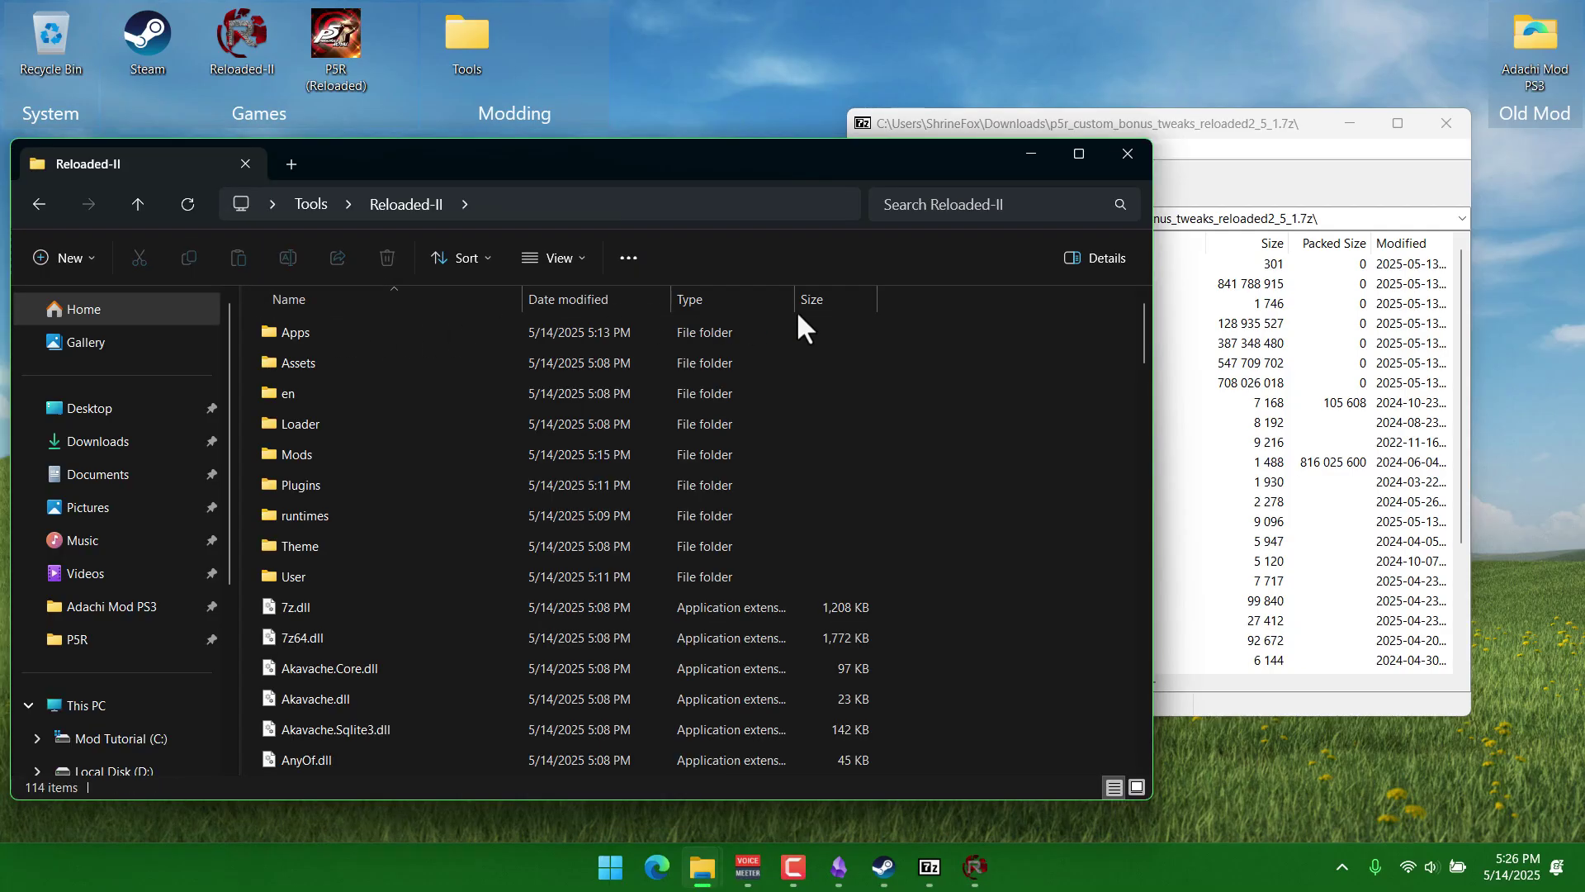
{"action": "left_click_drag", "start_coordinate": [1101, 312], "coordinate": [812, 334]}
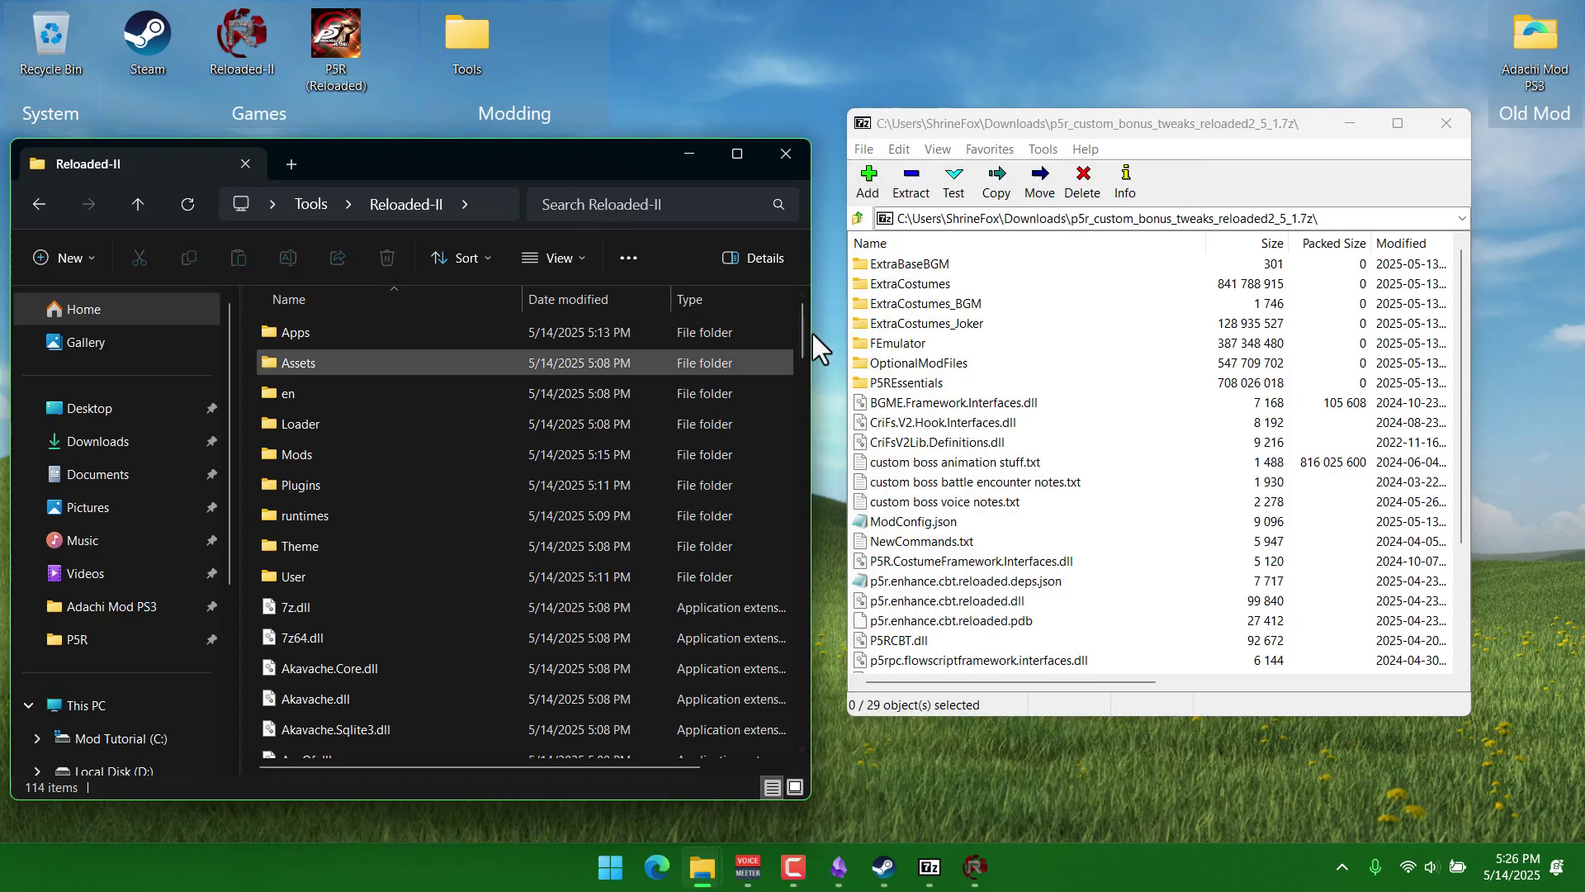
{"action": "left_click", "coordinate": [326, 448]}
{"action": "double_click", "coordinate": [317, 456]}
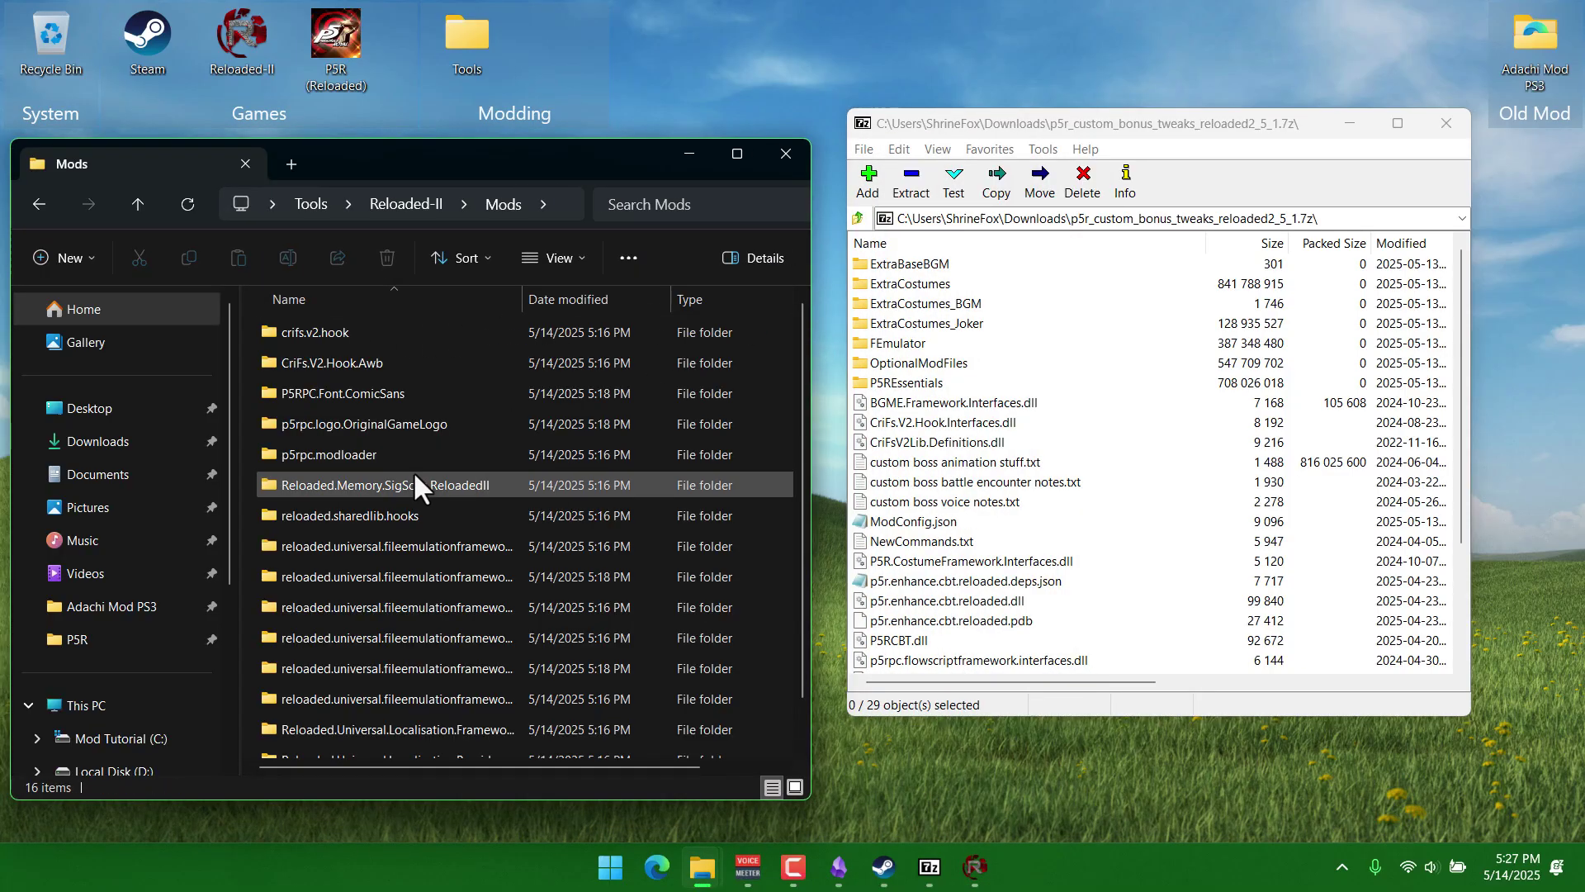
{"action": "scroll", "coordinate": [439, 434], "scroll_direction": "down", "scroll_amount": 1}
{"action": "scroll", "coordinate": [438, 433], "scroll_direction": "up", "scroll_amount": 1}
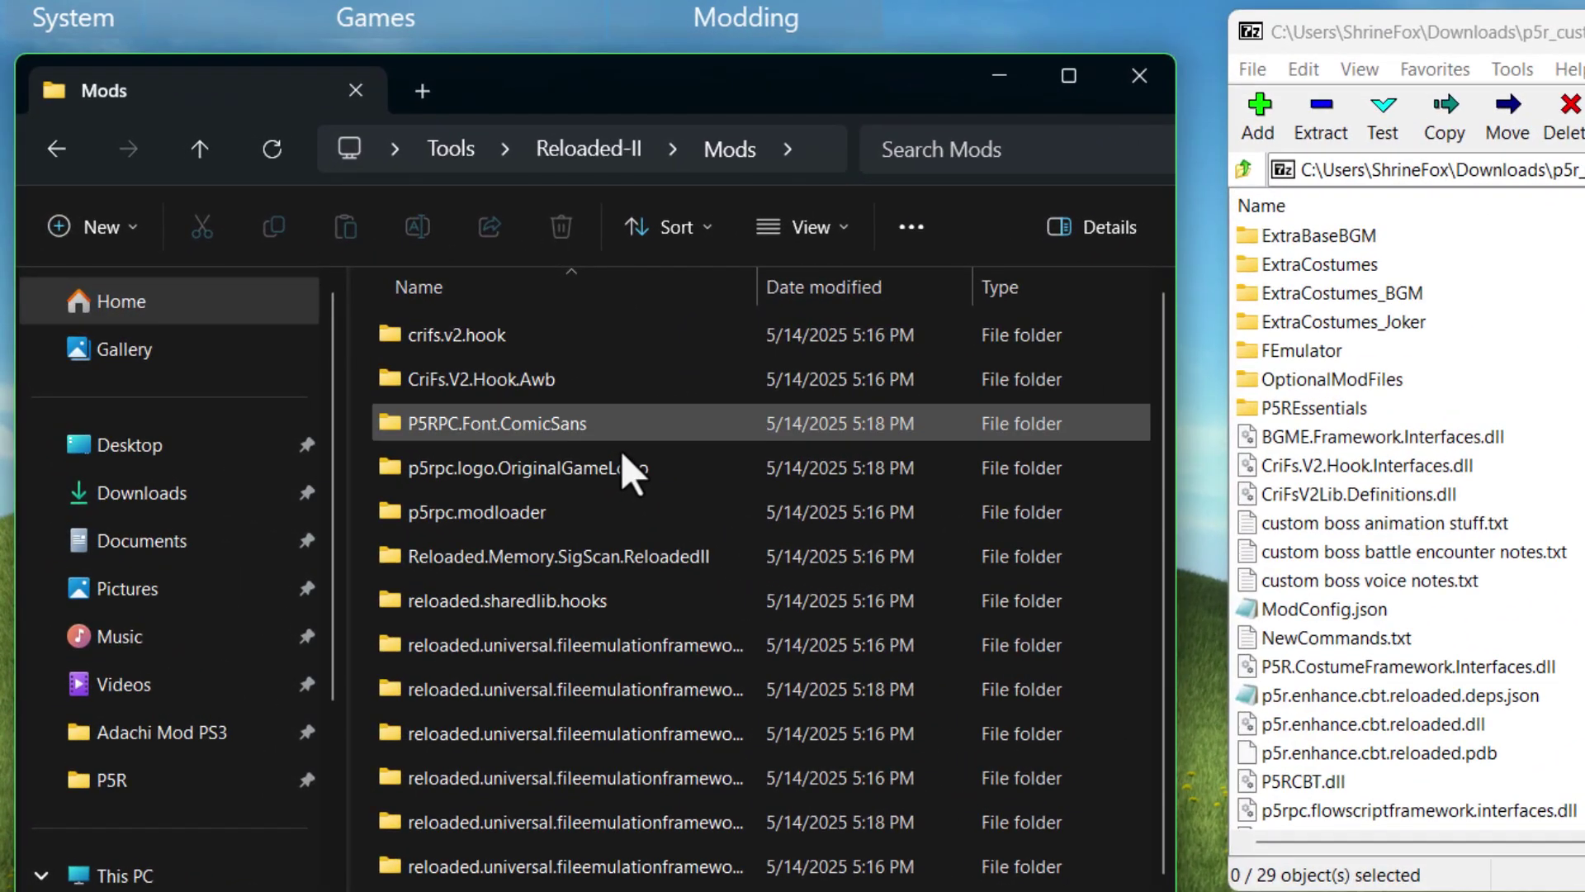
Inspect the P5RPC.Font.ComicSans mod folder, return to Mods, and focus the archive list.
{"action": "double_click", "coordinate": [526, 429]}
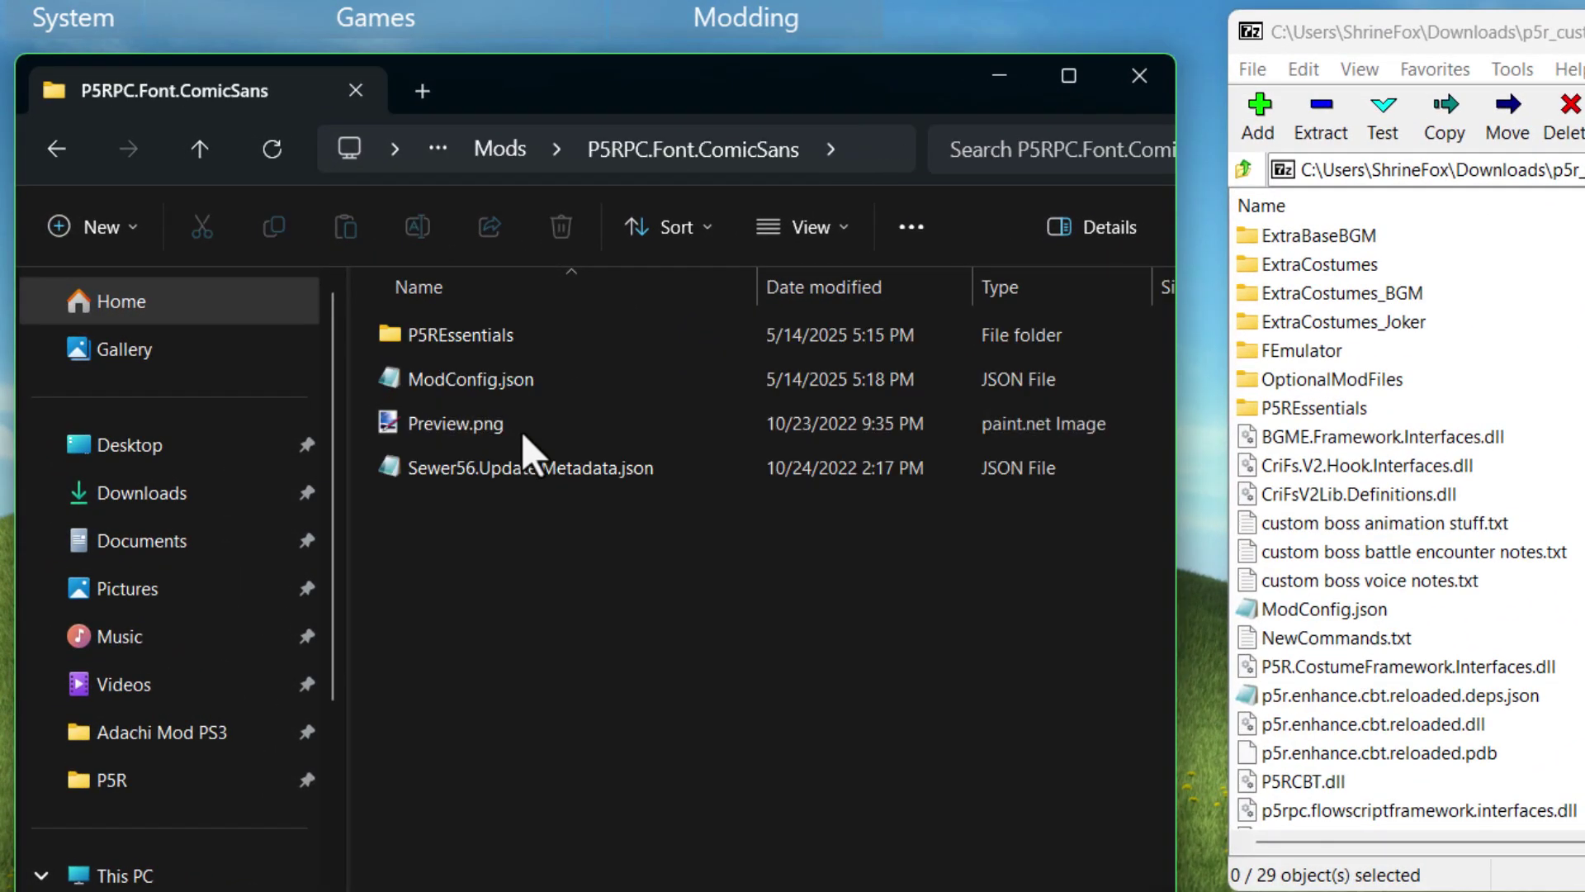
{"action": "key", "text": "Down"}
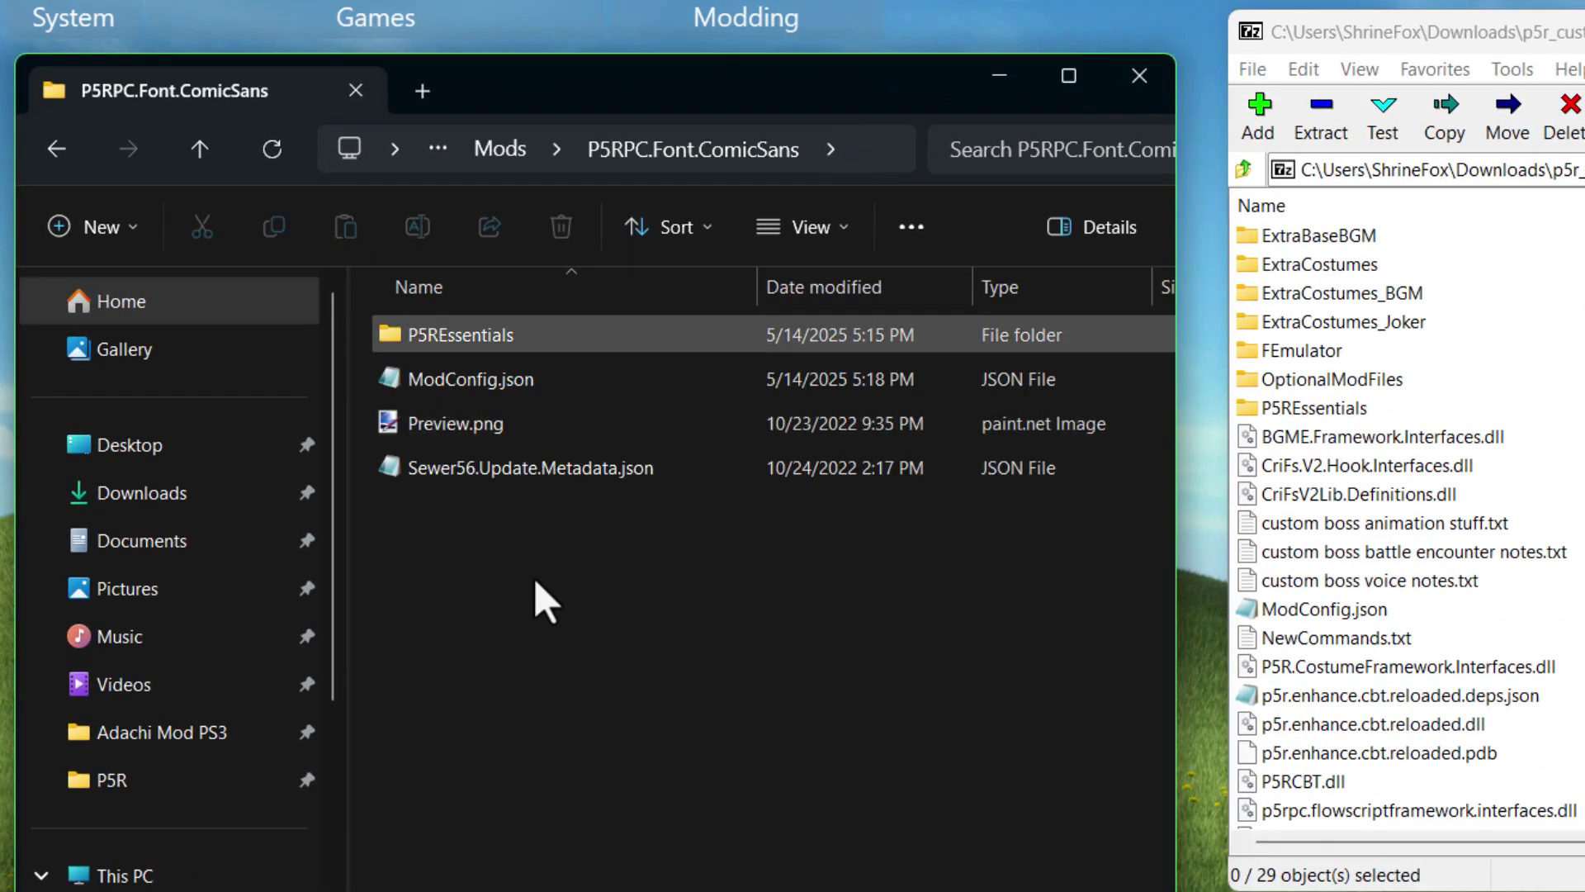
{"action": "key", "text": "BackSpace"}
{"action": "left_click", "coordinate": [1075, 225]}
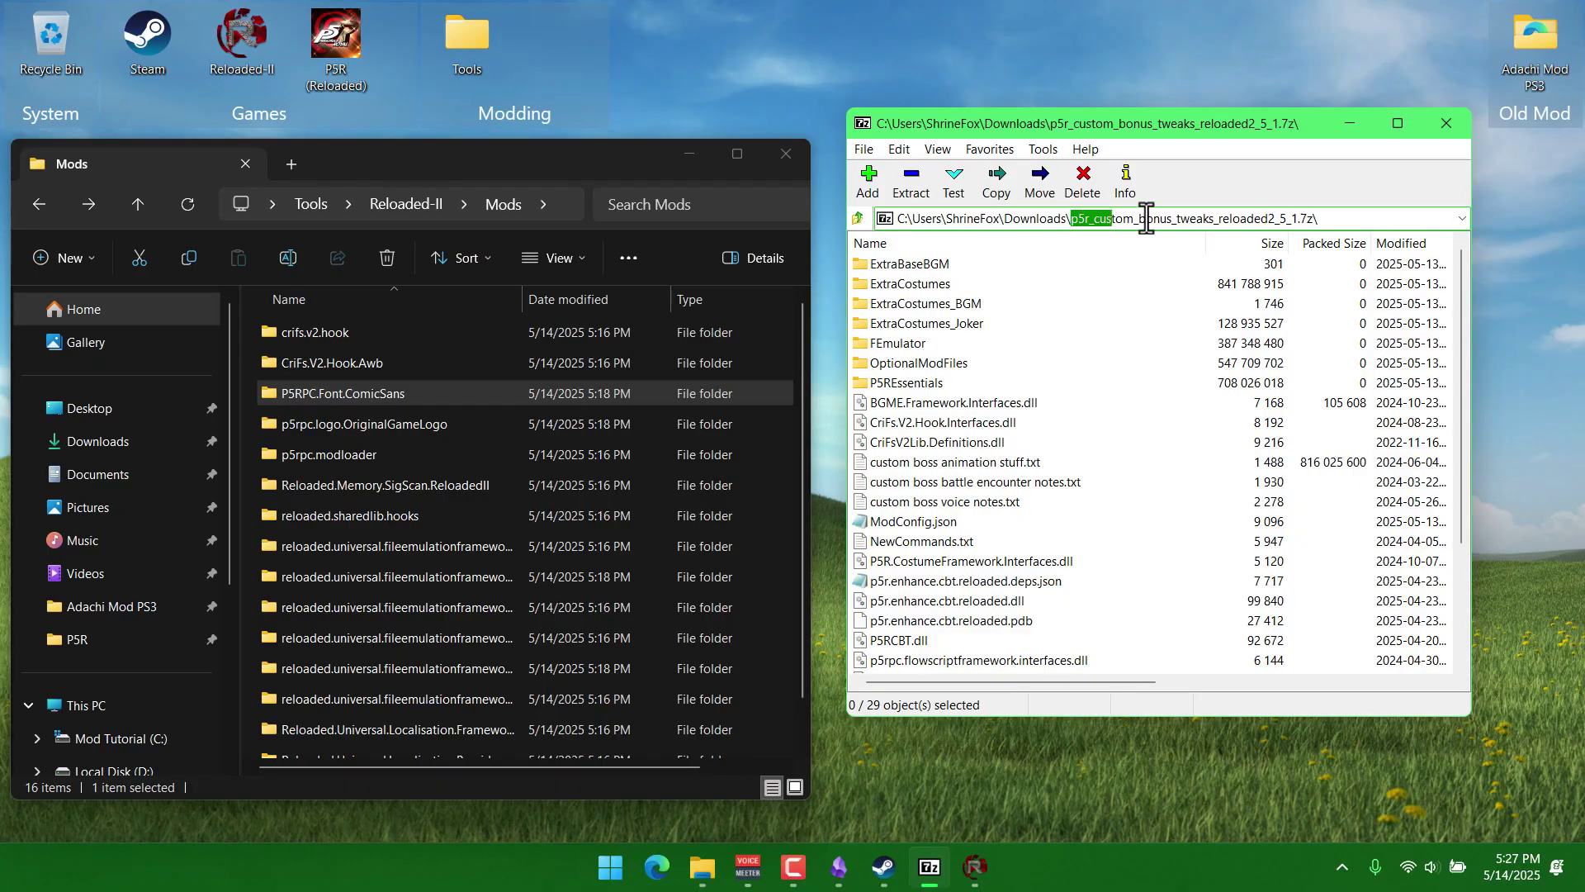
{"action": "left_click", "coordinate": [906, 263]}
{"action": "scroll", "coordinate": [907, 263], "scroll_direction": "down", "scroll_amount": 3}
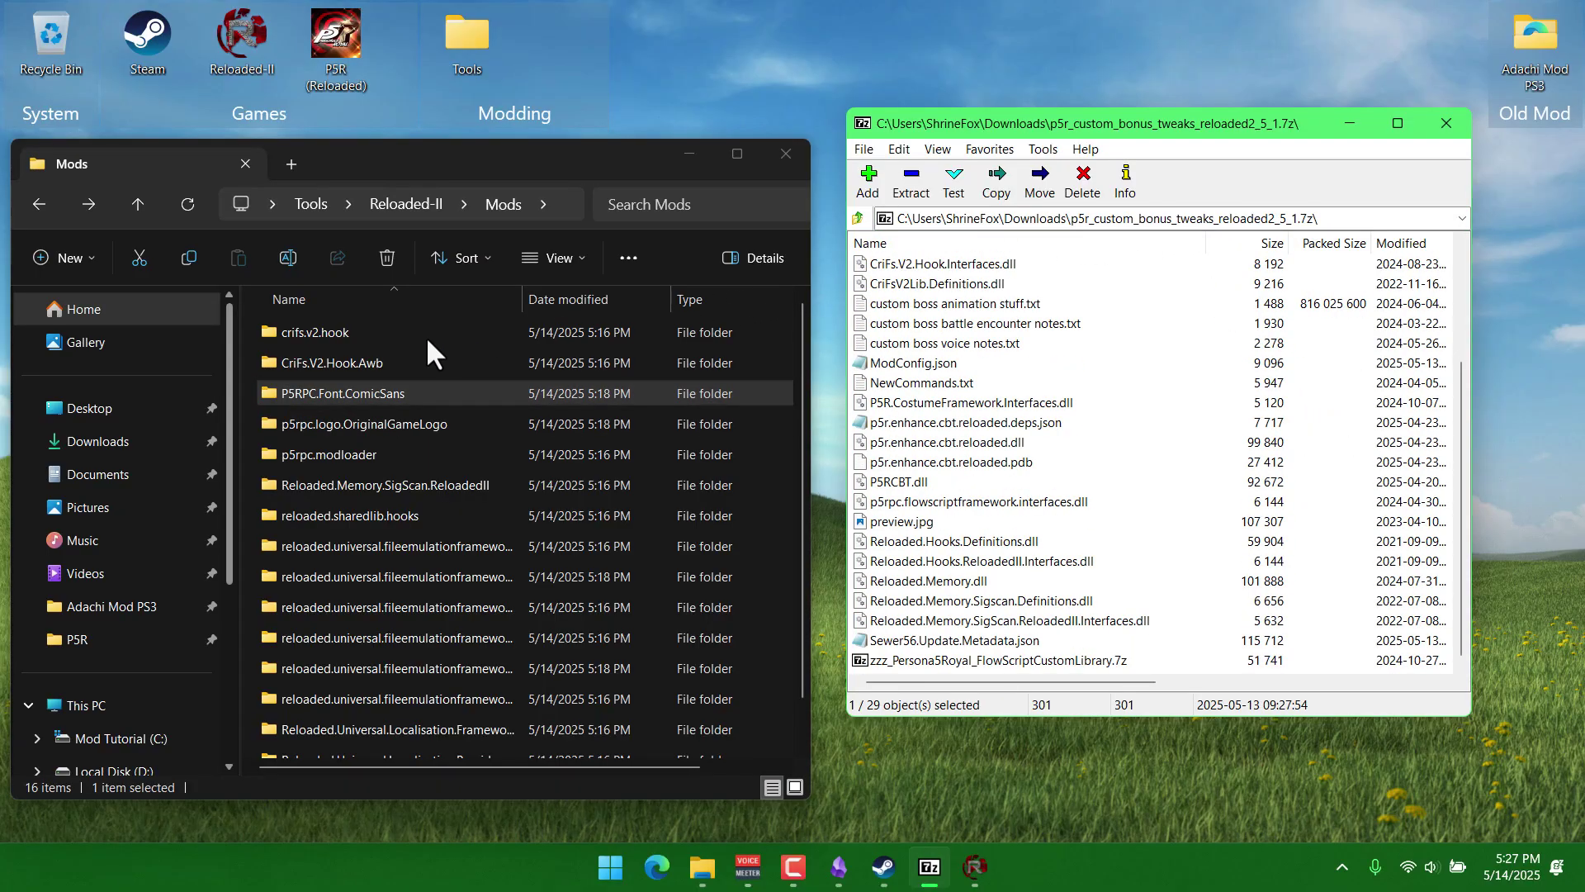
Create and open a p5rcbt folder in Mods, then select all items in the archive.
{"action": "right_click", "coordinate": [248, 364]}
{"action": "mouse_move", "coordinate": [476, 458]}
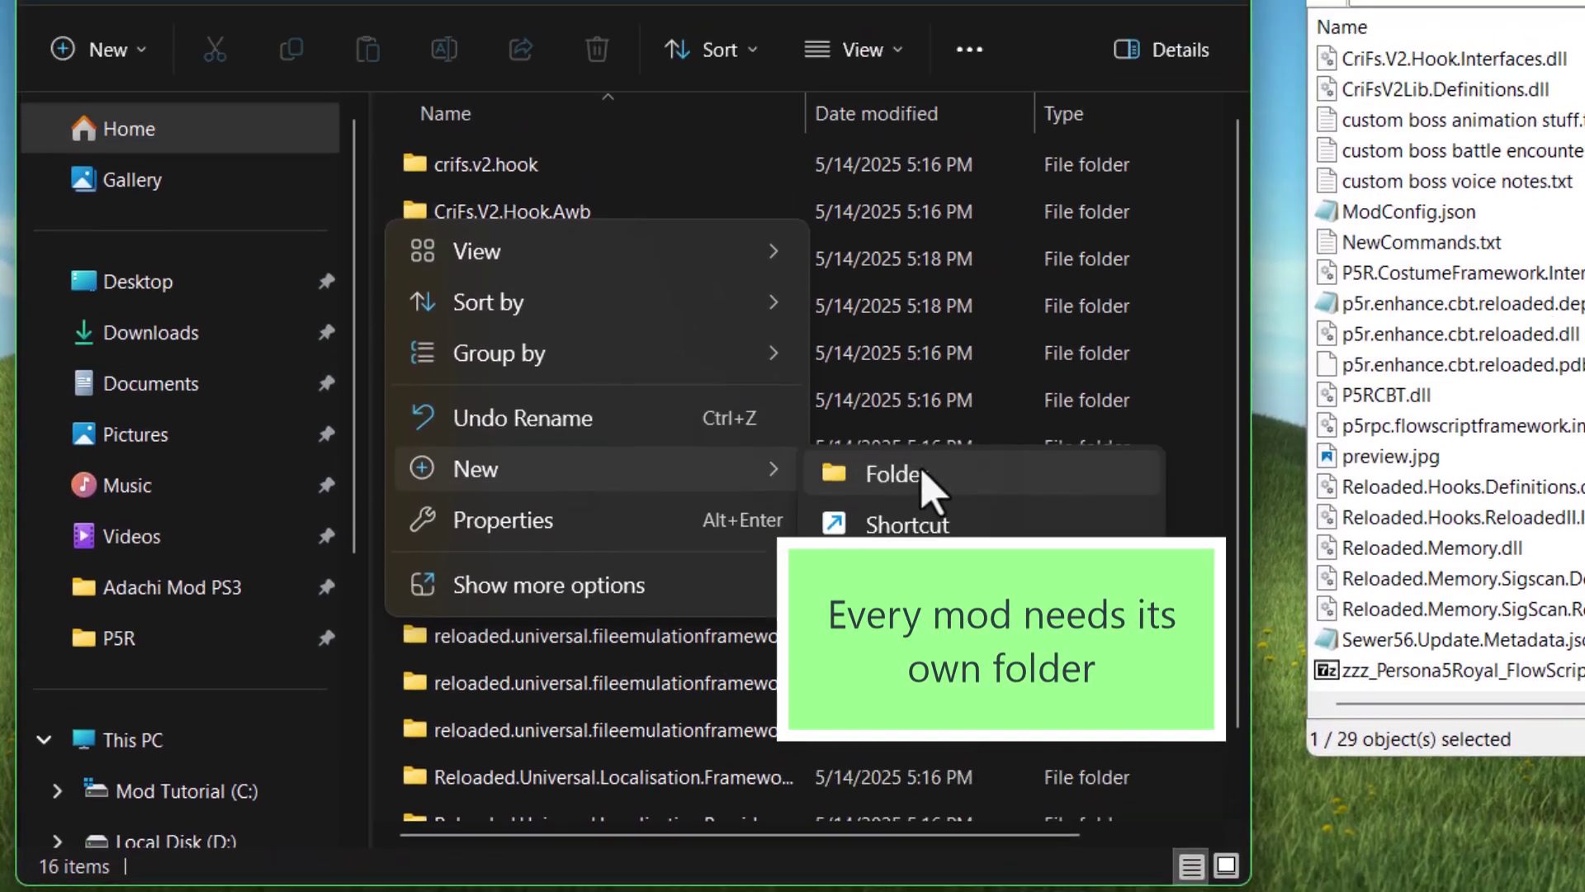
{"action": "left_click", "coordinate": [911, 326]}
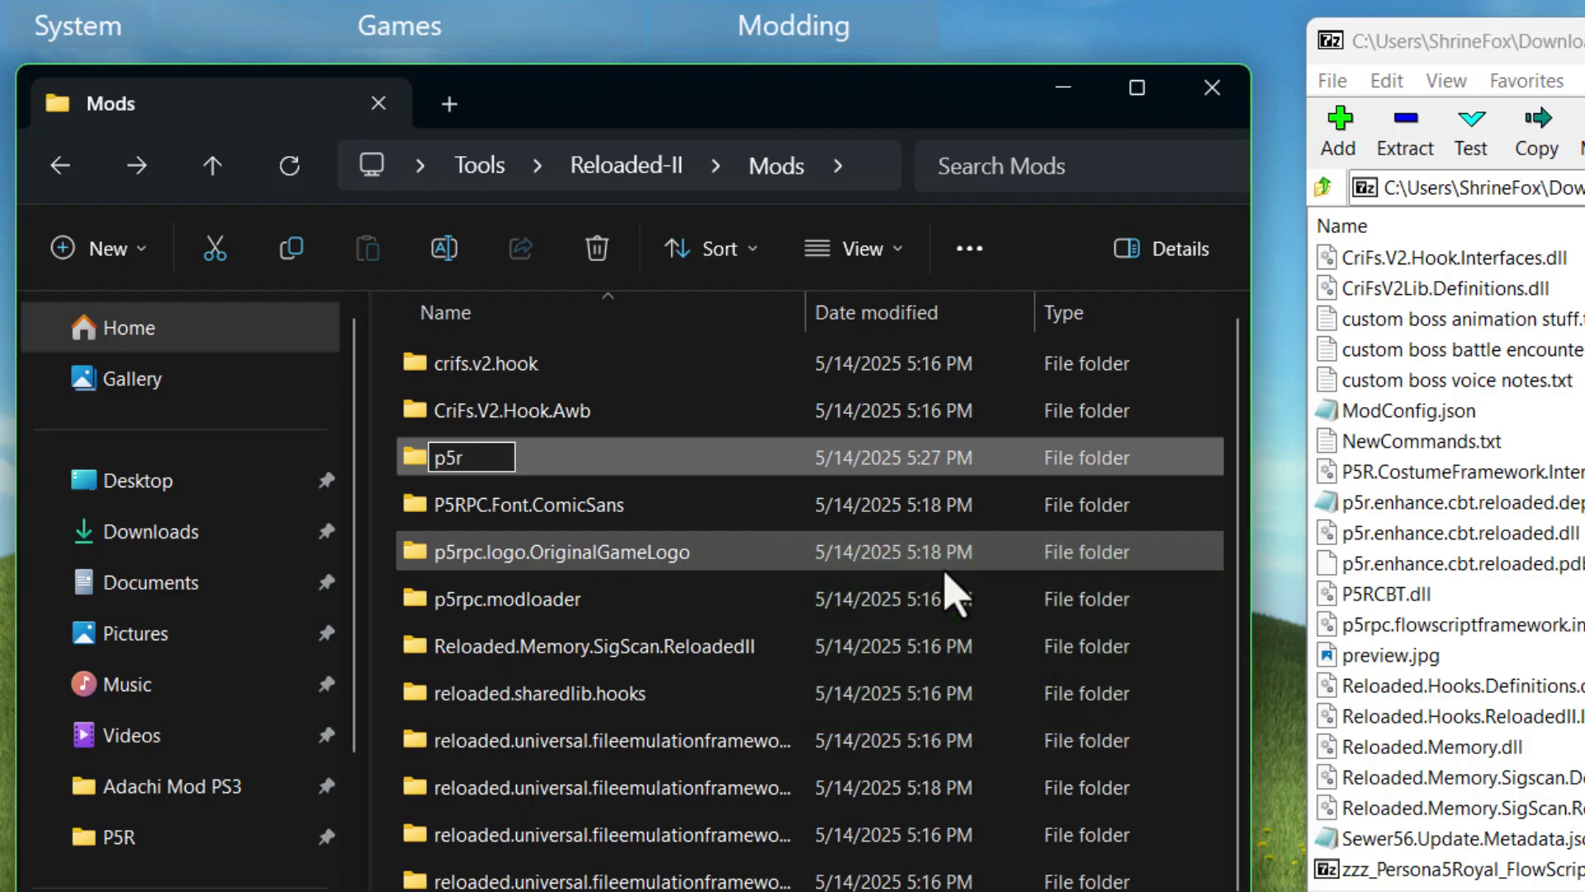
{"action": "key", "text": "Return"}
{"action": "key", "text": "Return"}
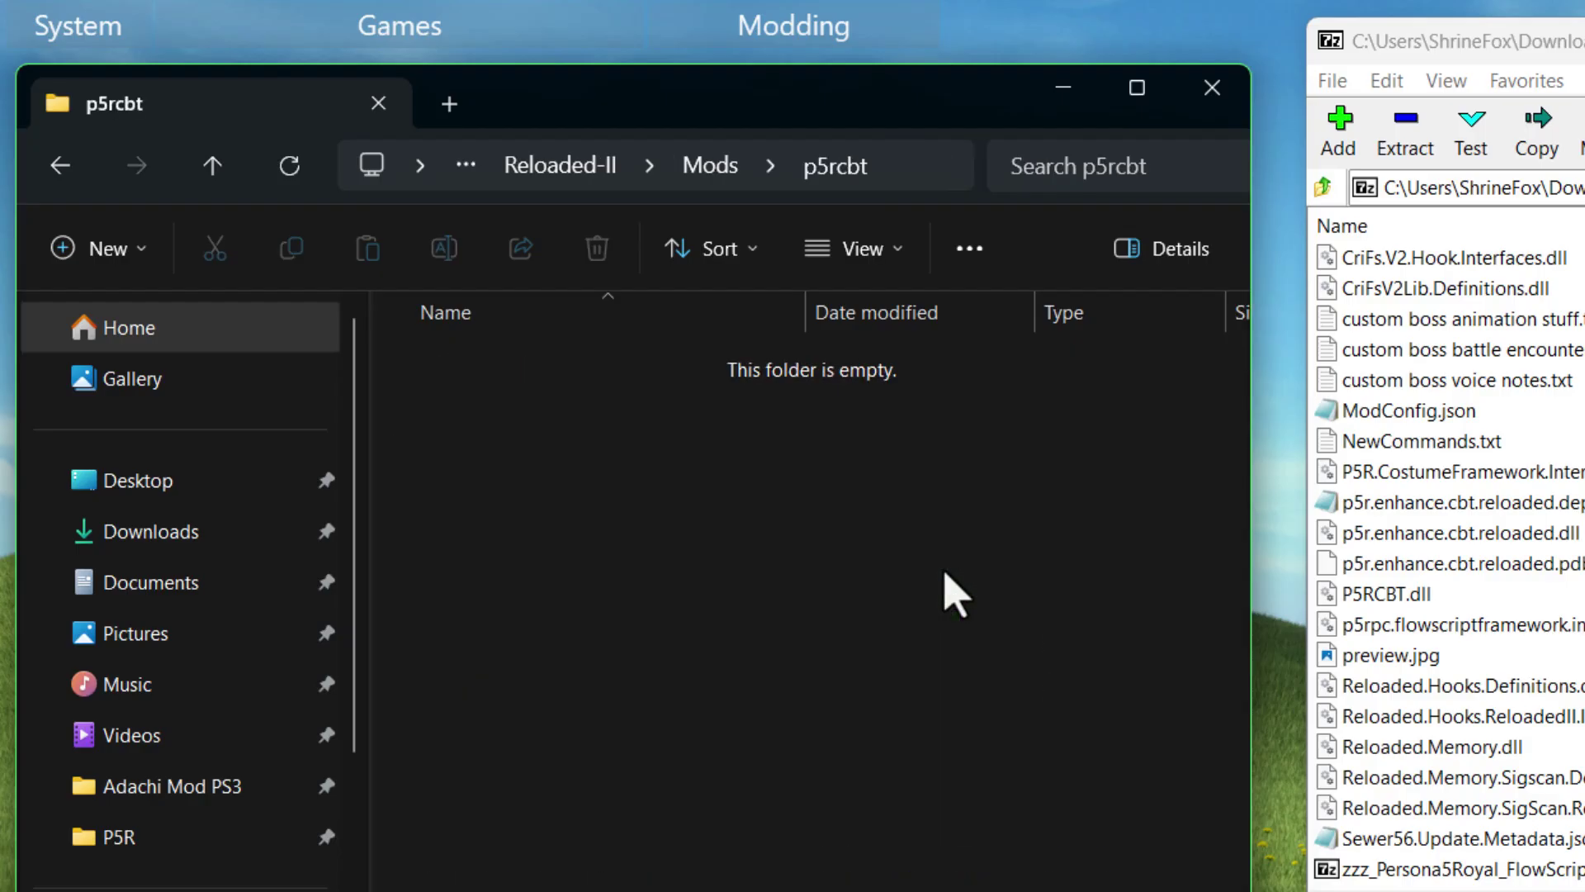
{"action": "left_click", "coordinate": [1498, 392]}
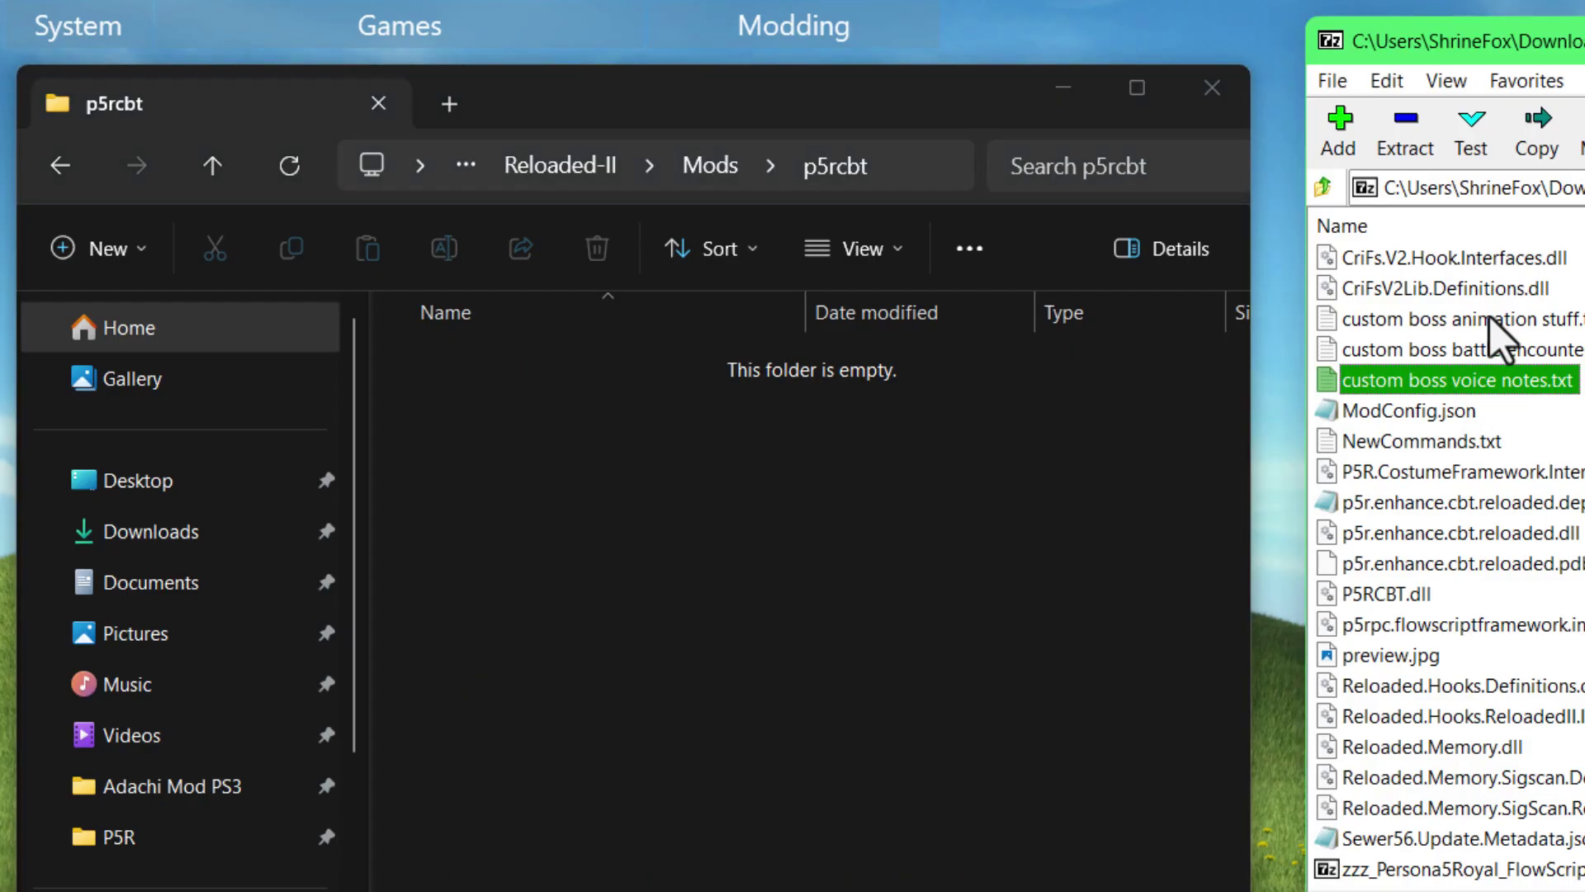
{"action": "scroll", "coordinate": [1498, 328], "scroll_direction": "up", "scroll_amount": 3}
{"action": "key", "text": "ctrl+a"}
Copy the p5rcbt folder path from Explorer's address bar for 7-Zip's Copy destination.
{"action": "left_click", "coordinate": [721, 229]}
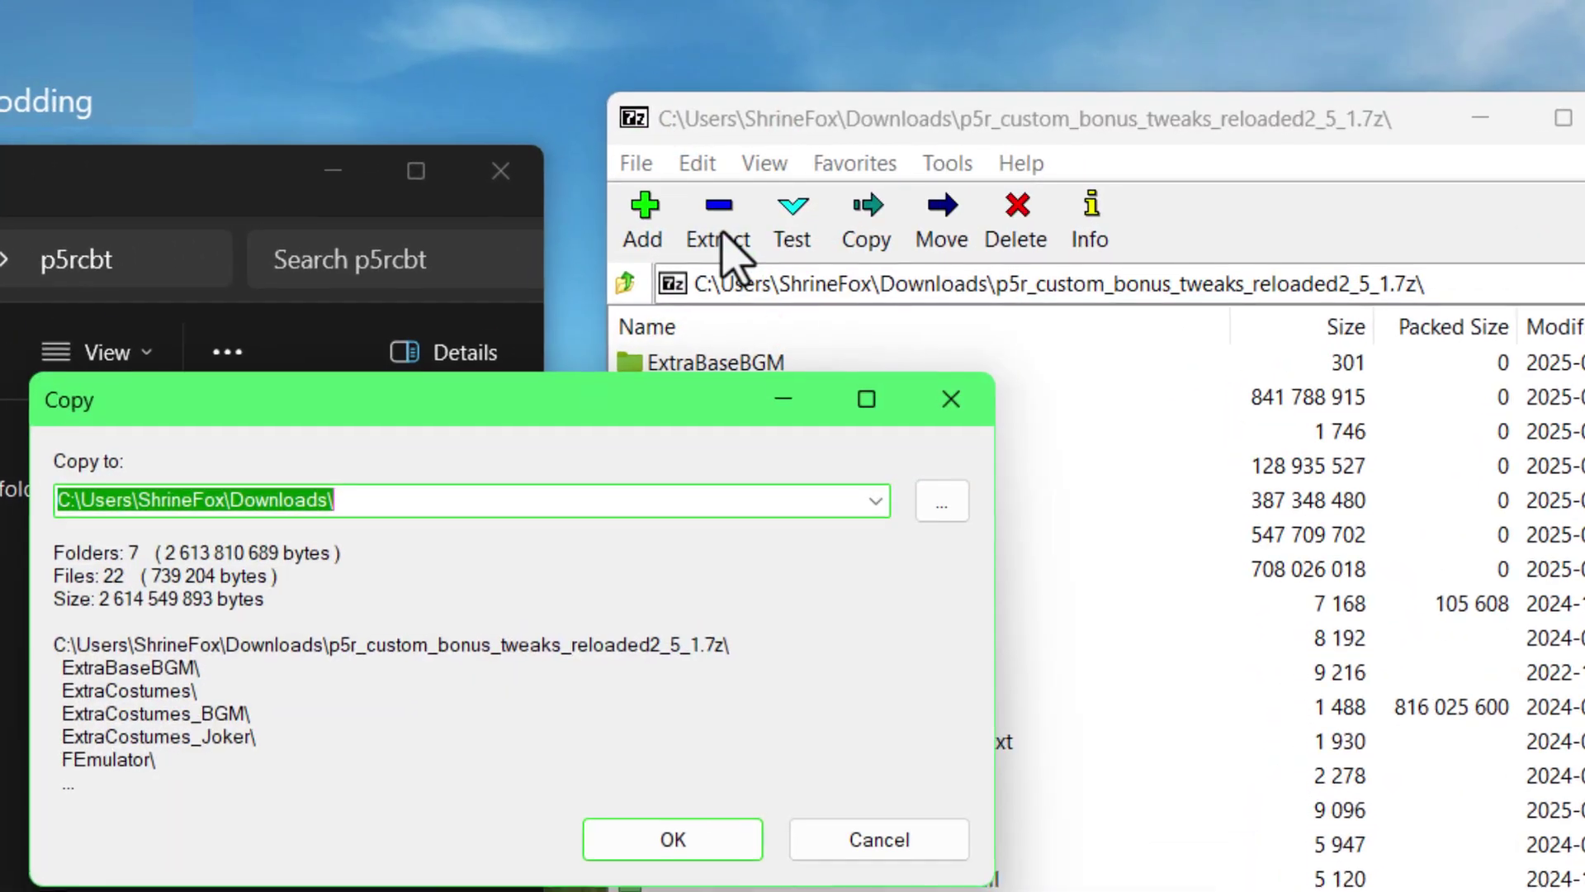
{"action": "left_click", "coordinate": [211, 266]}
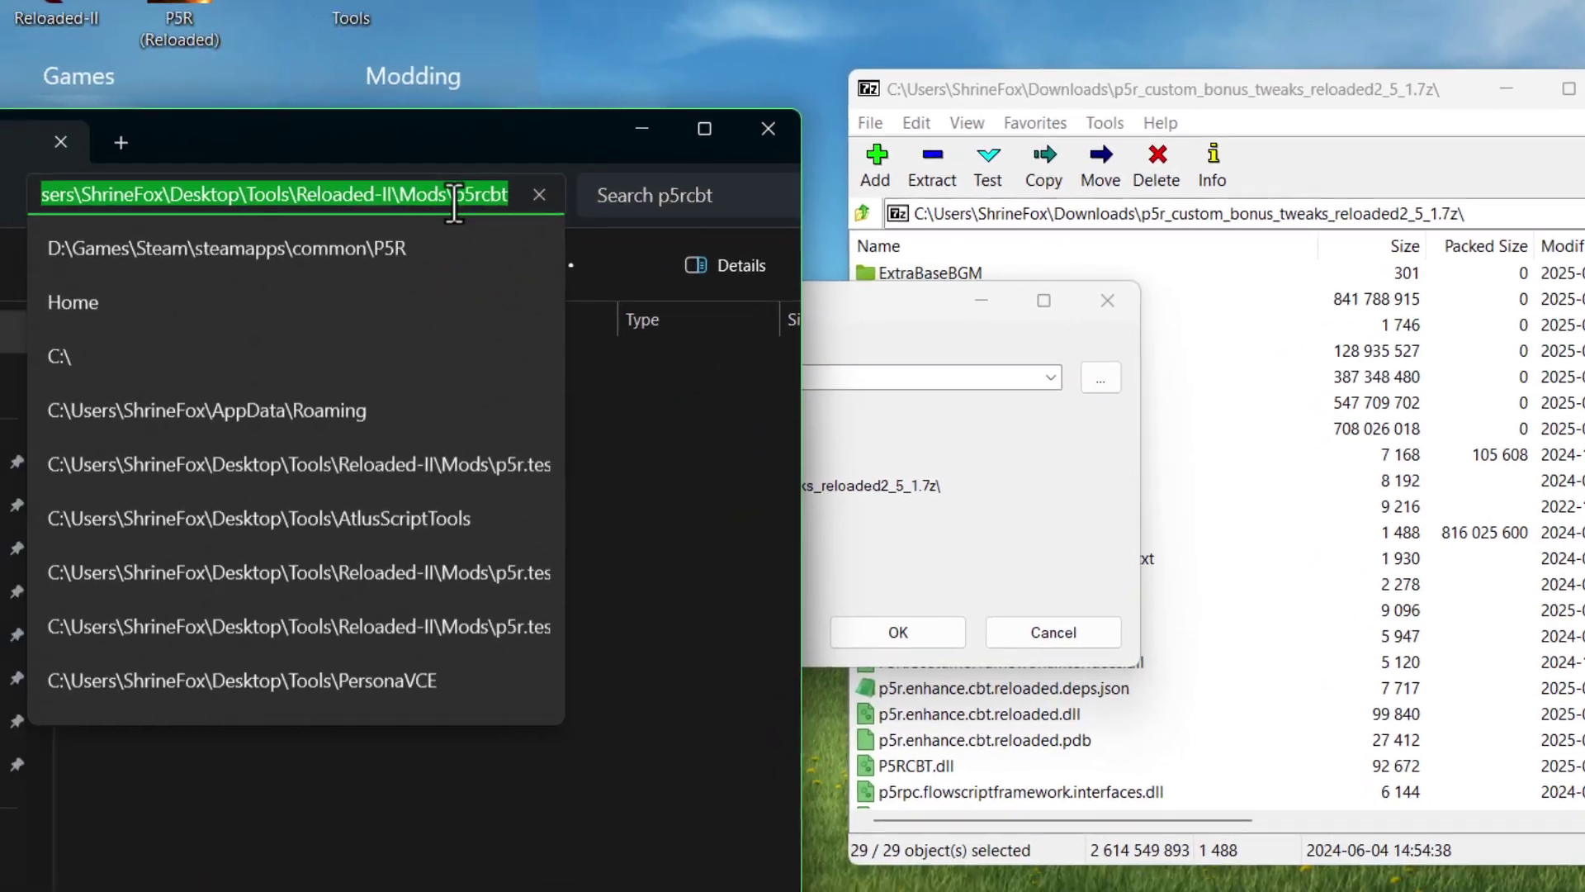
{"action": "right_click", "coordinate": [455, 202]}
{"action": "left_click", "coordinate": [518, 266]}
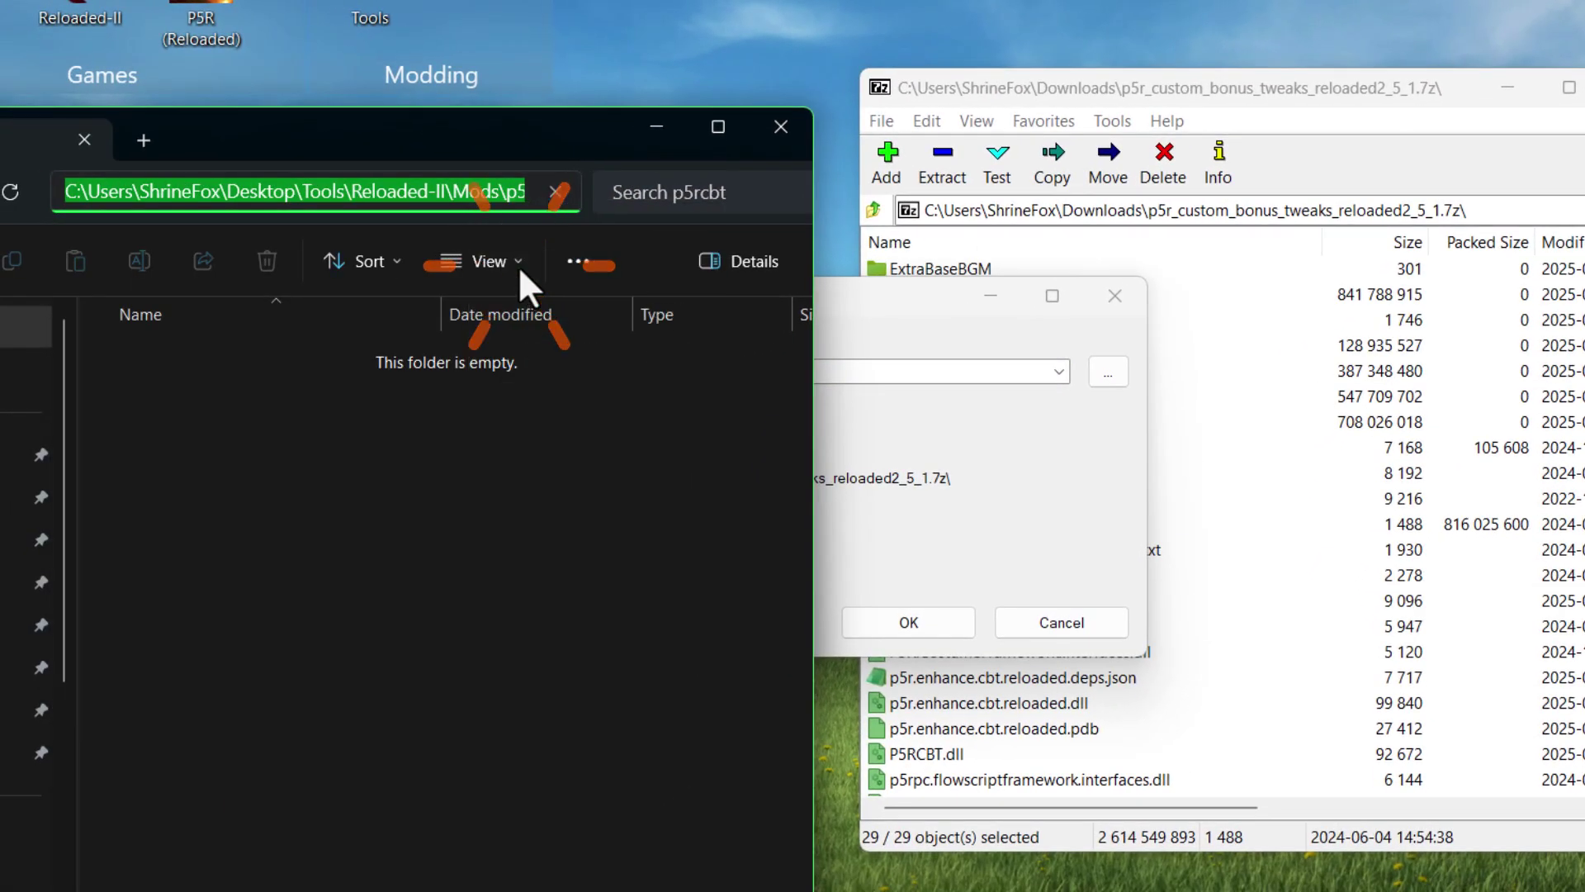
{"action": "left_click", "coordinate": [866, 302]}
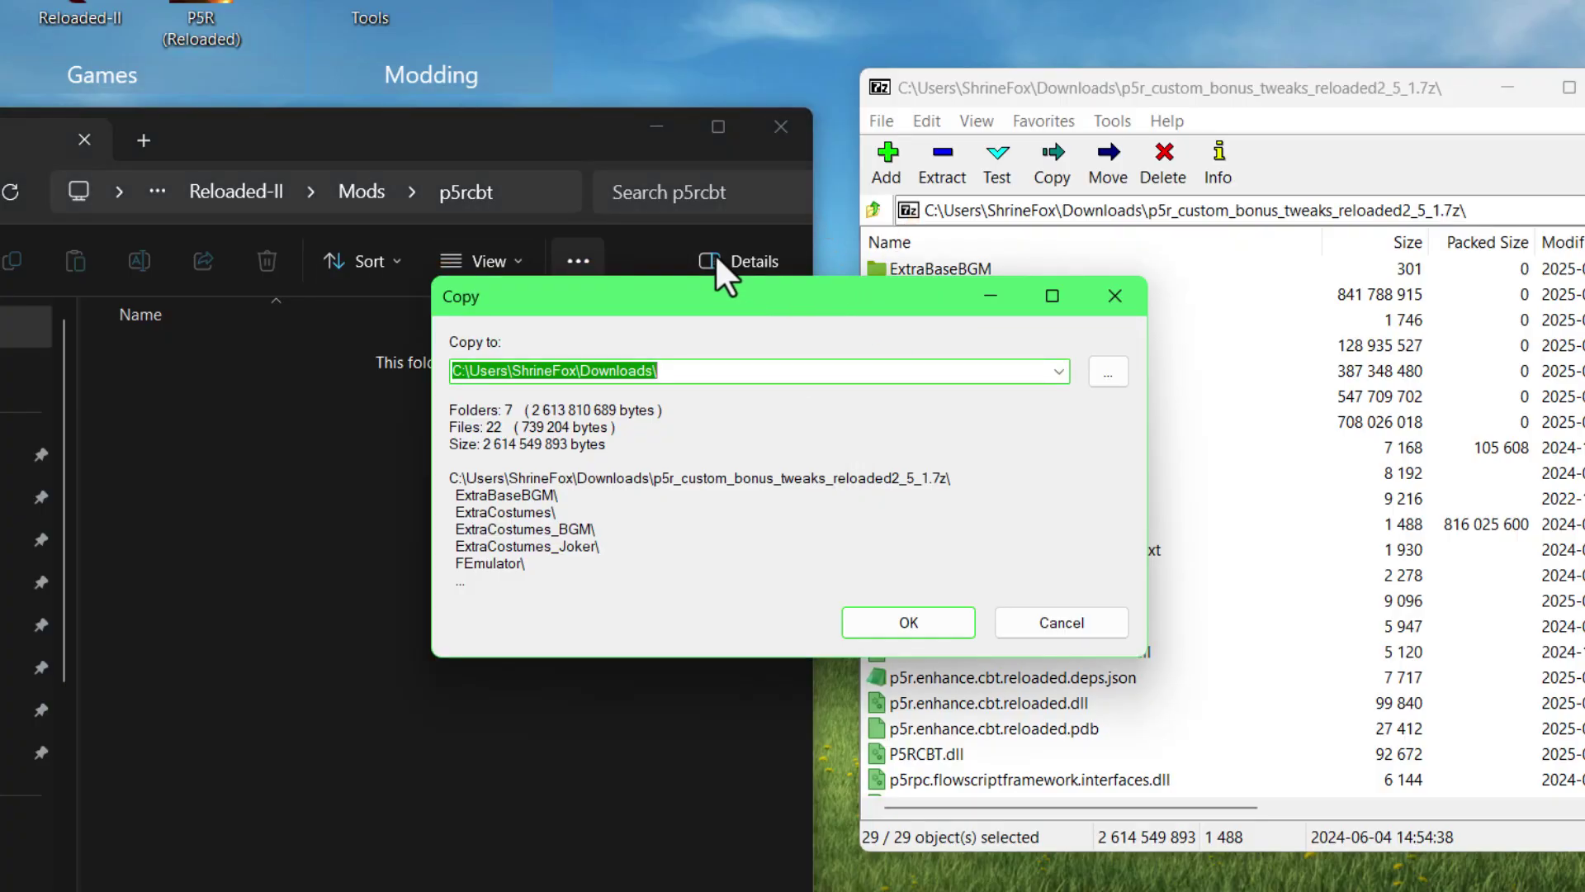
{"action": "left_click", "coordinate": [524, 195]}
{"action": "right_click", "coordinate": [496, 204]}
{"action": "left_click", "coordinate": [546, 279]}
{"action": "left_click", "coordinate": [878, 319]}
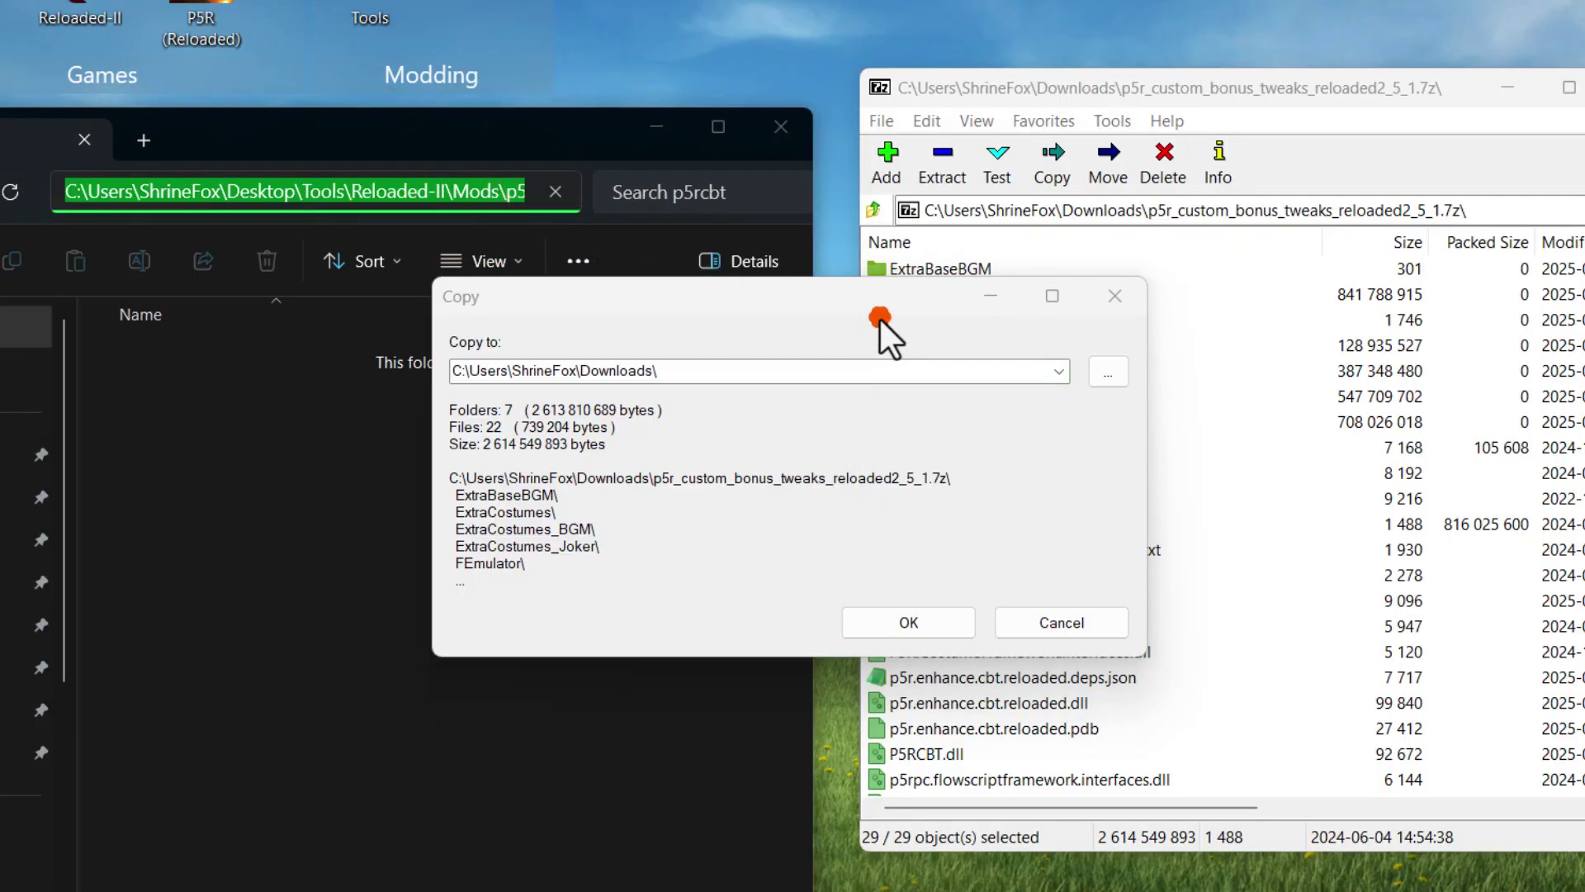
Extract all 29 archive items into the pasted p5rcbt path and close Explorer.
{"action": "double_click", "coordinate": [779, 370]}
{"action": "right_click", "coordinate": [805, 369]}
{"action": "left_click", "coordinate": [863, 483]}
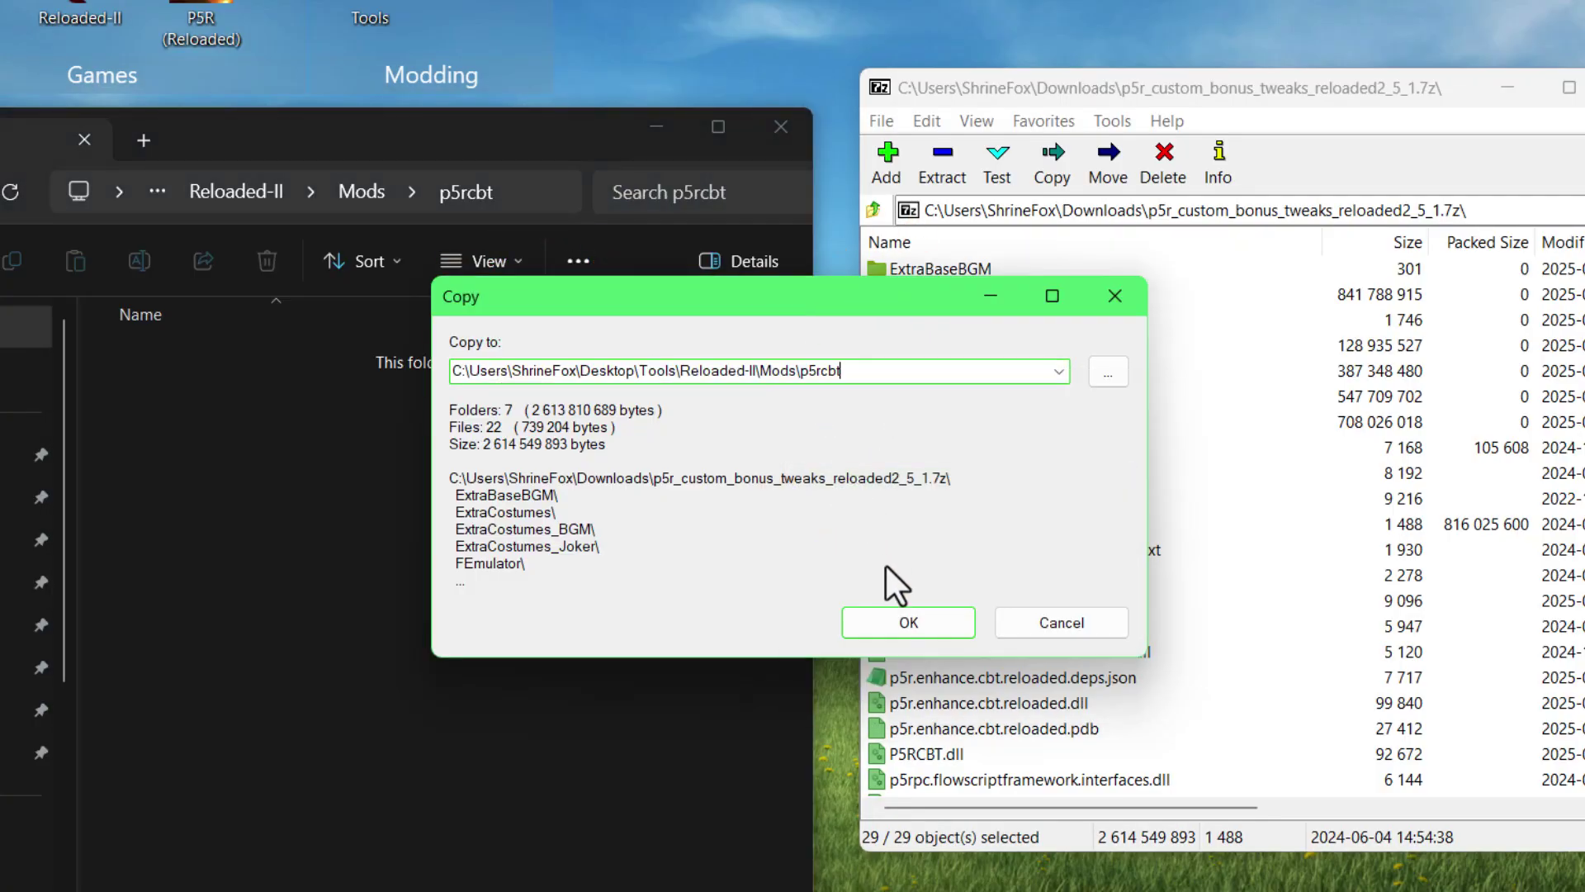
{"action": "left_click", "coordinate": [903, 622]}
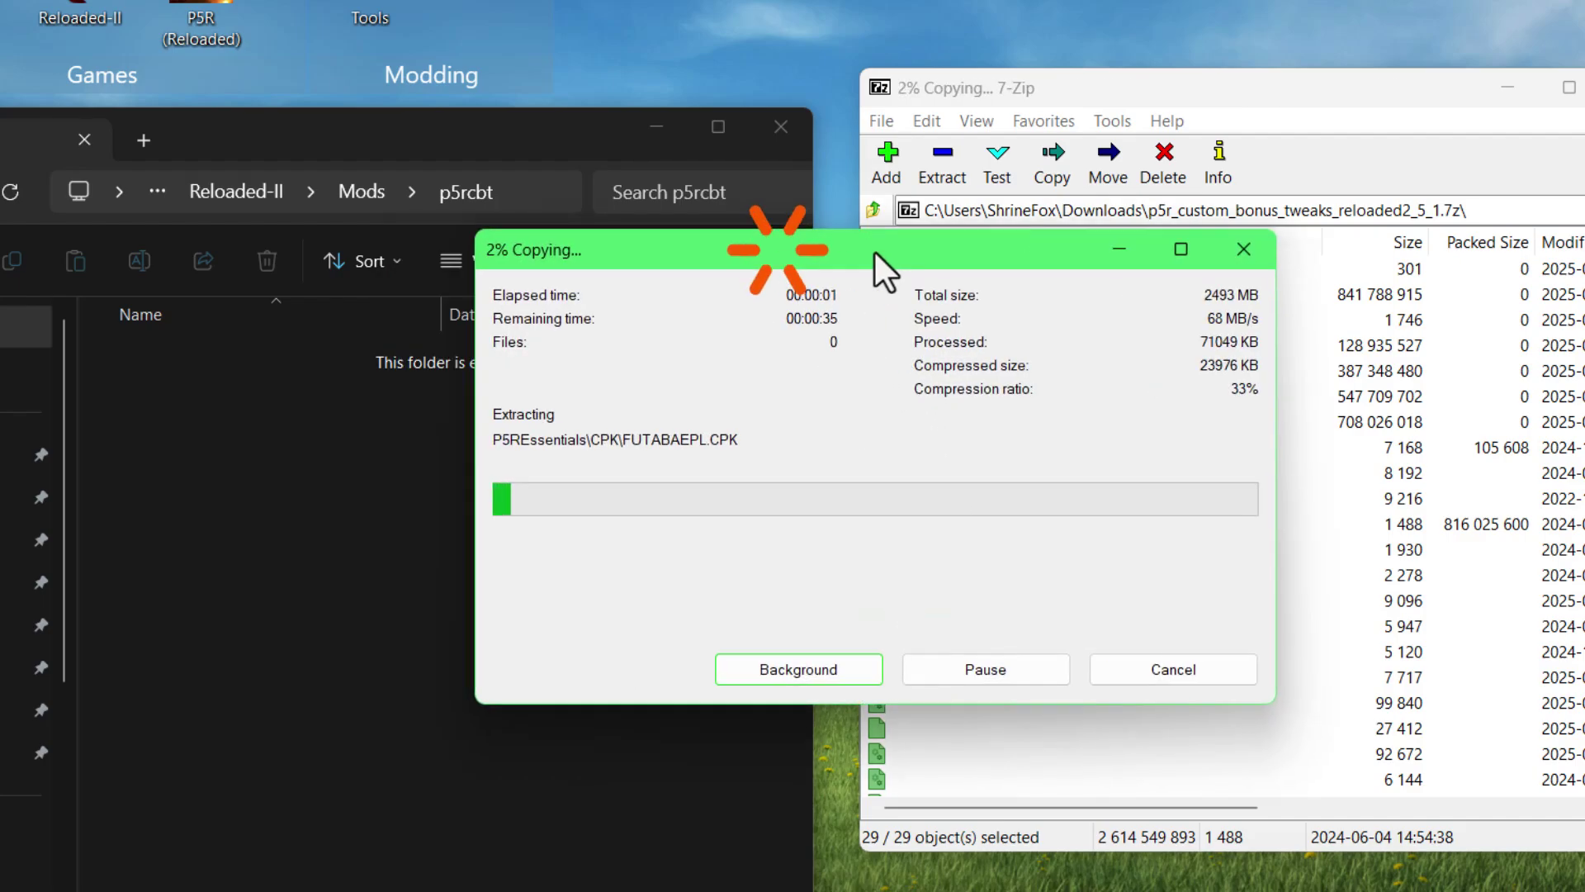
{"action": "left_click_drag", "start_coordinate": [781, 262], "coordinate": [1148, 278]}
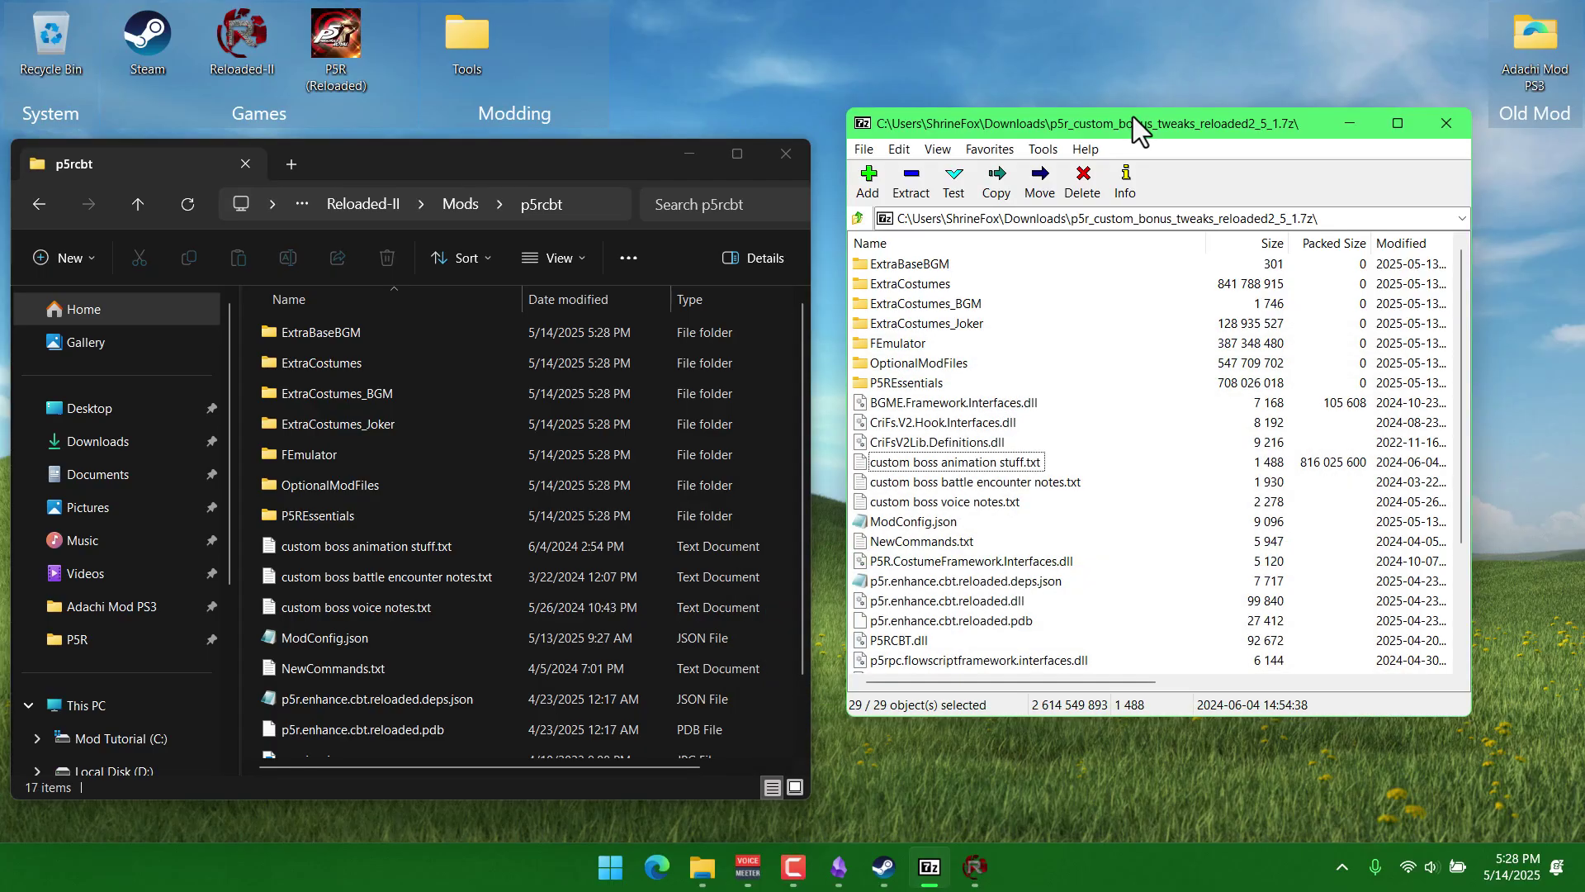
{"action": "key", "text": "alt+Up"}
{"action": "left_click", "coordinate": [779, 155]}
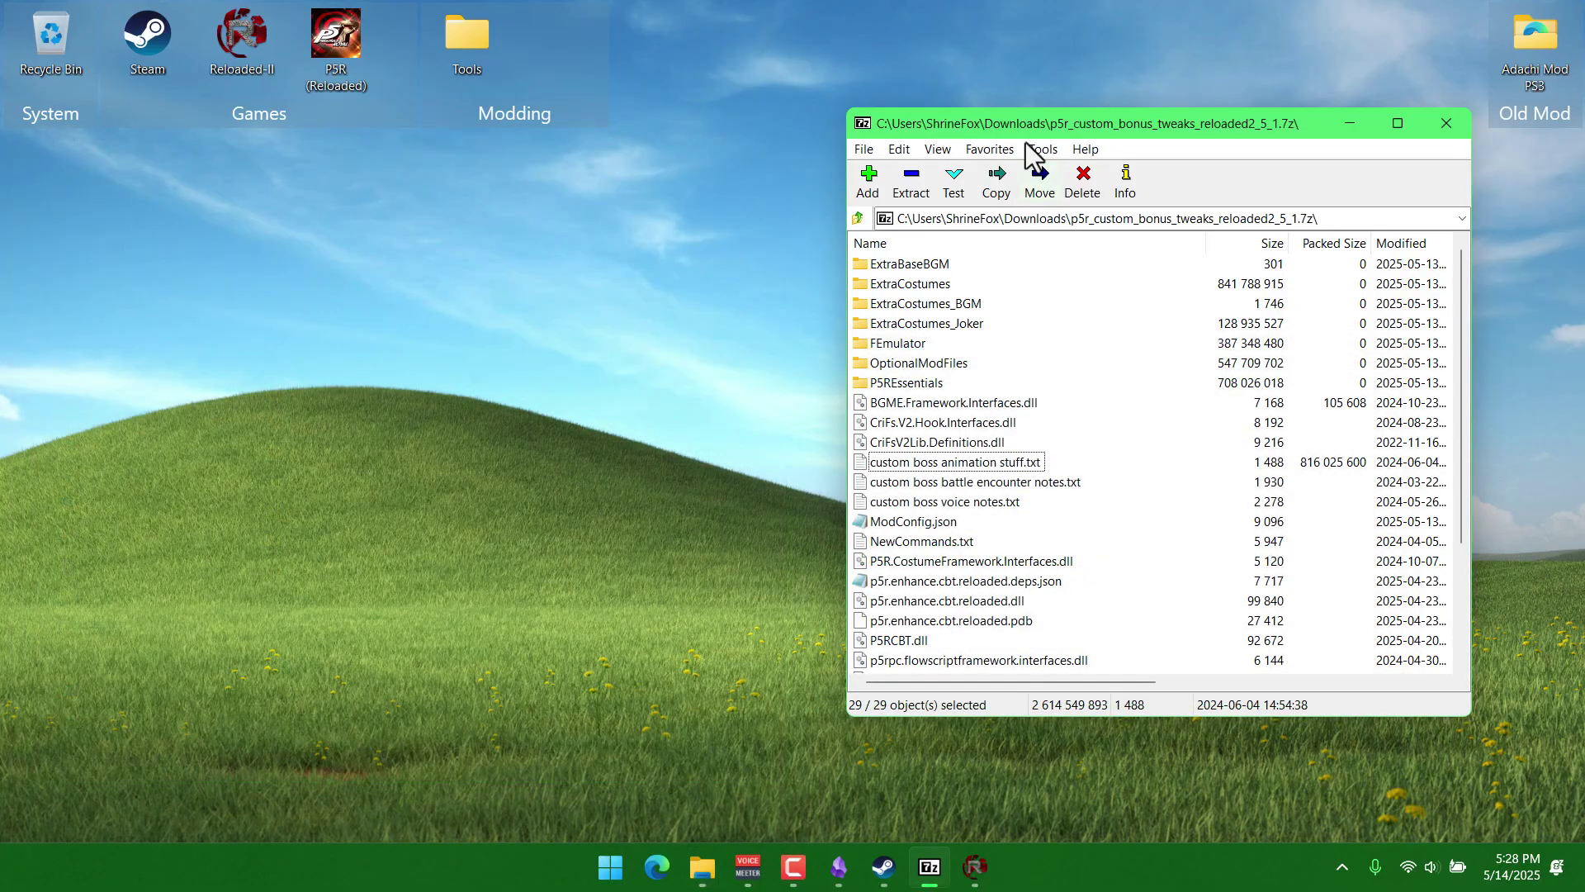
Close 7-Zip and dismiss the BGME.BattleThemes dependency download-loop warning.
{"action": "left_click", "coordinate": [1444, 126]}
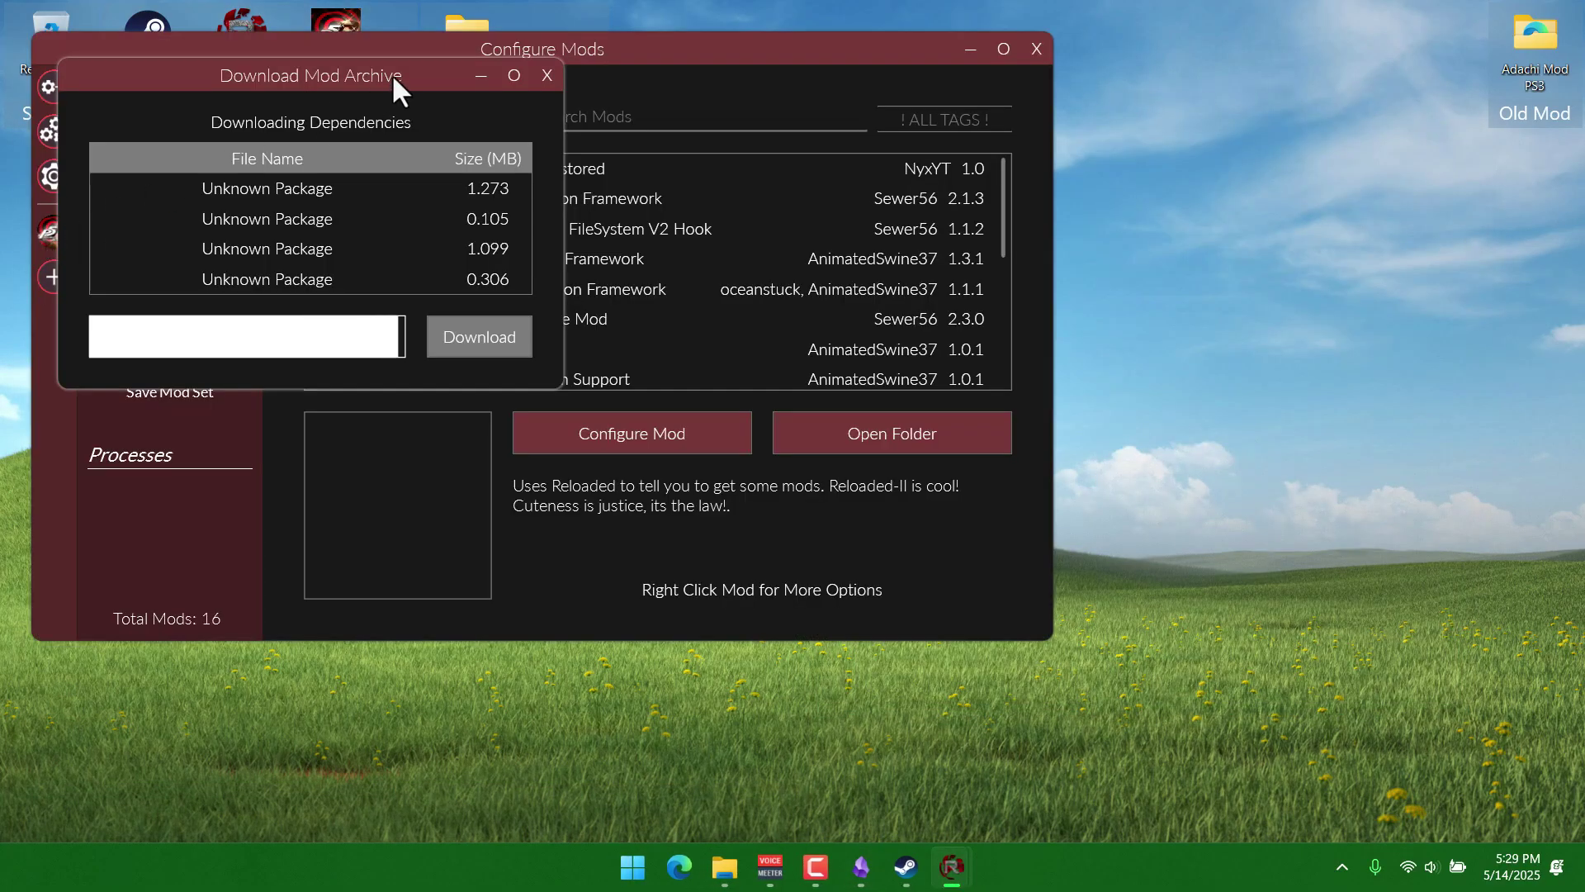
{"action": "left_click_drag", "start_coordinate": [392, 74], "coordinate": [1171, 174]}
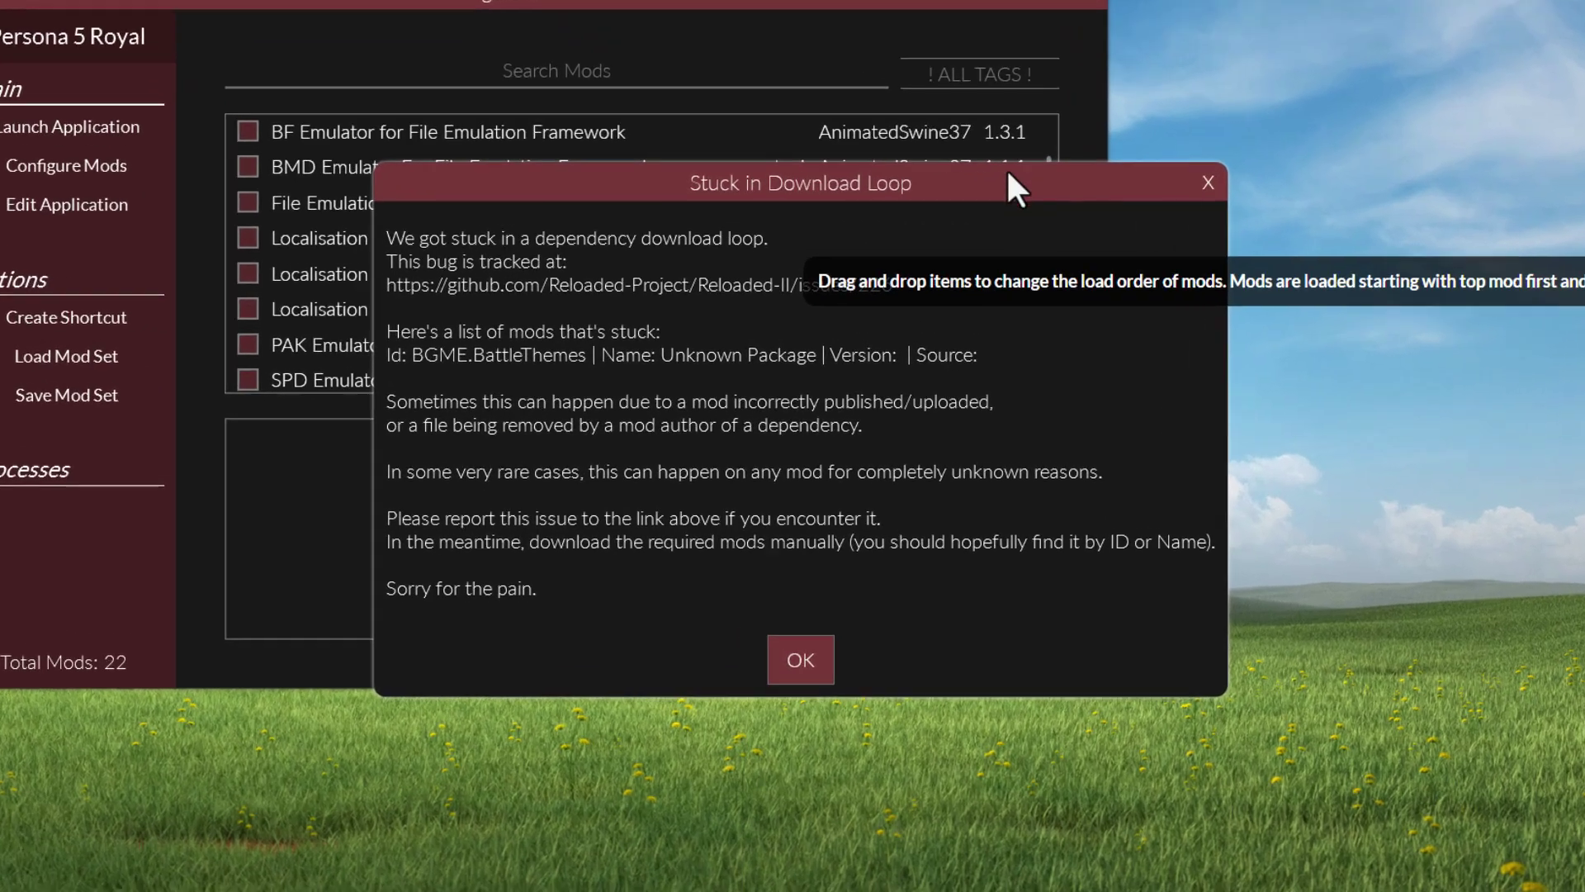
{"action": "left_click_drag", "start_coordinate": [1006, 173], "coordinate": [1355, 92]}
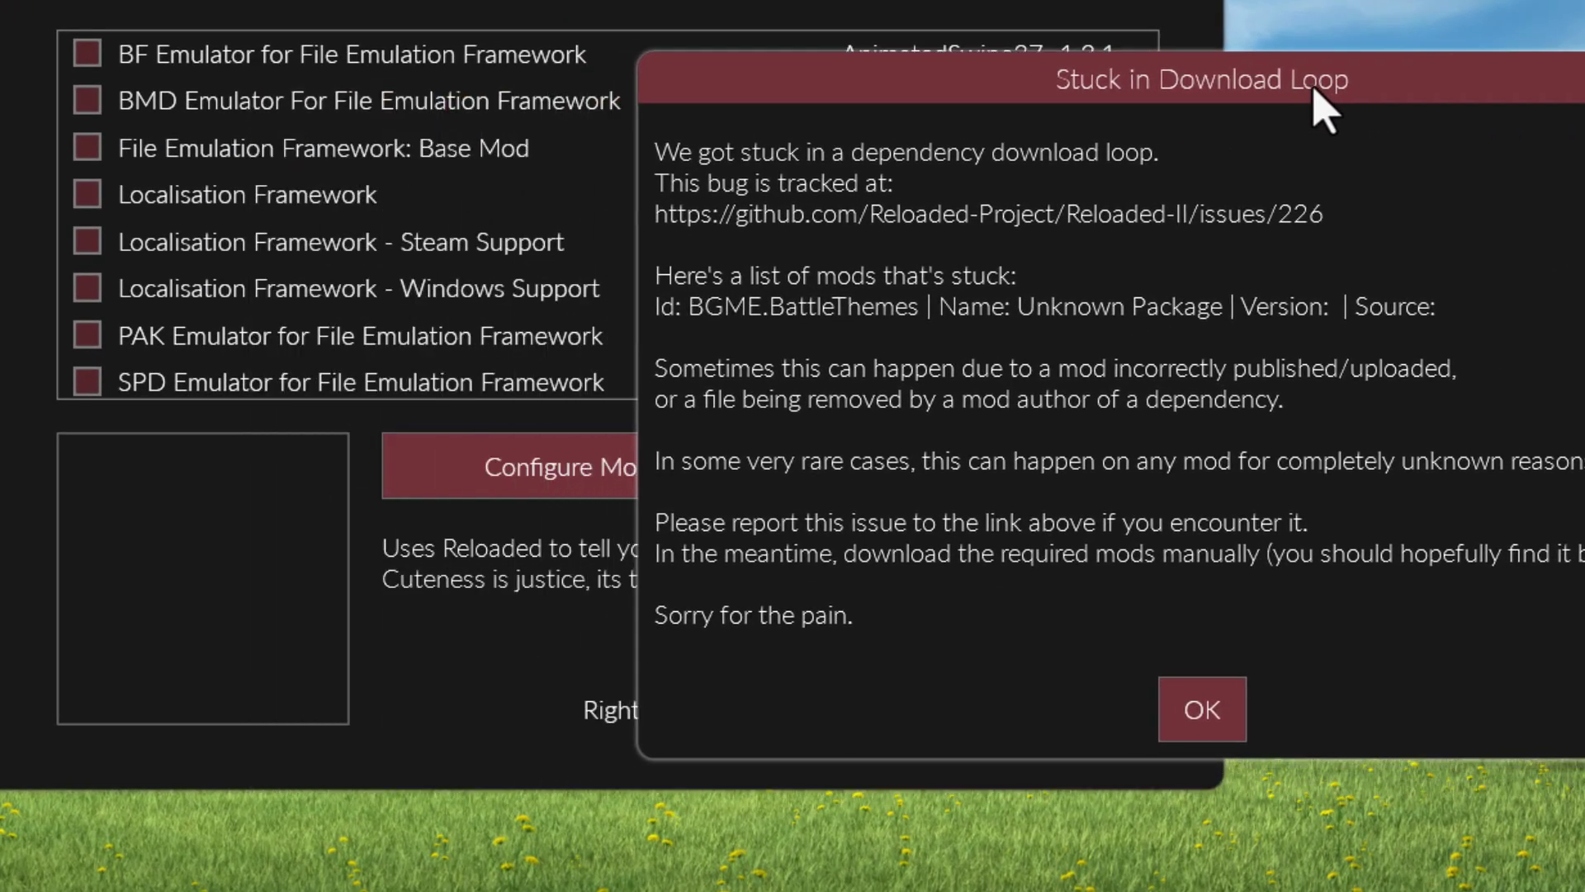
{"action": "left_click", "coordinate": [1288, 696]}
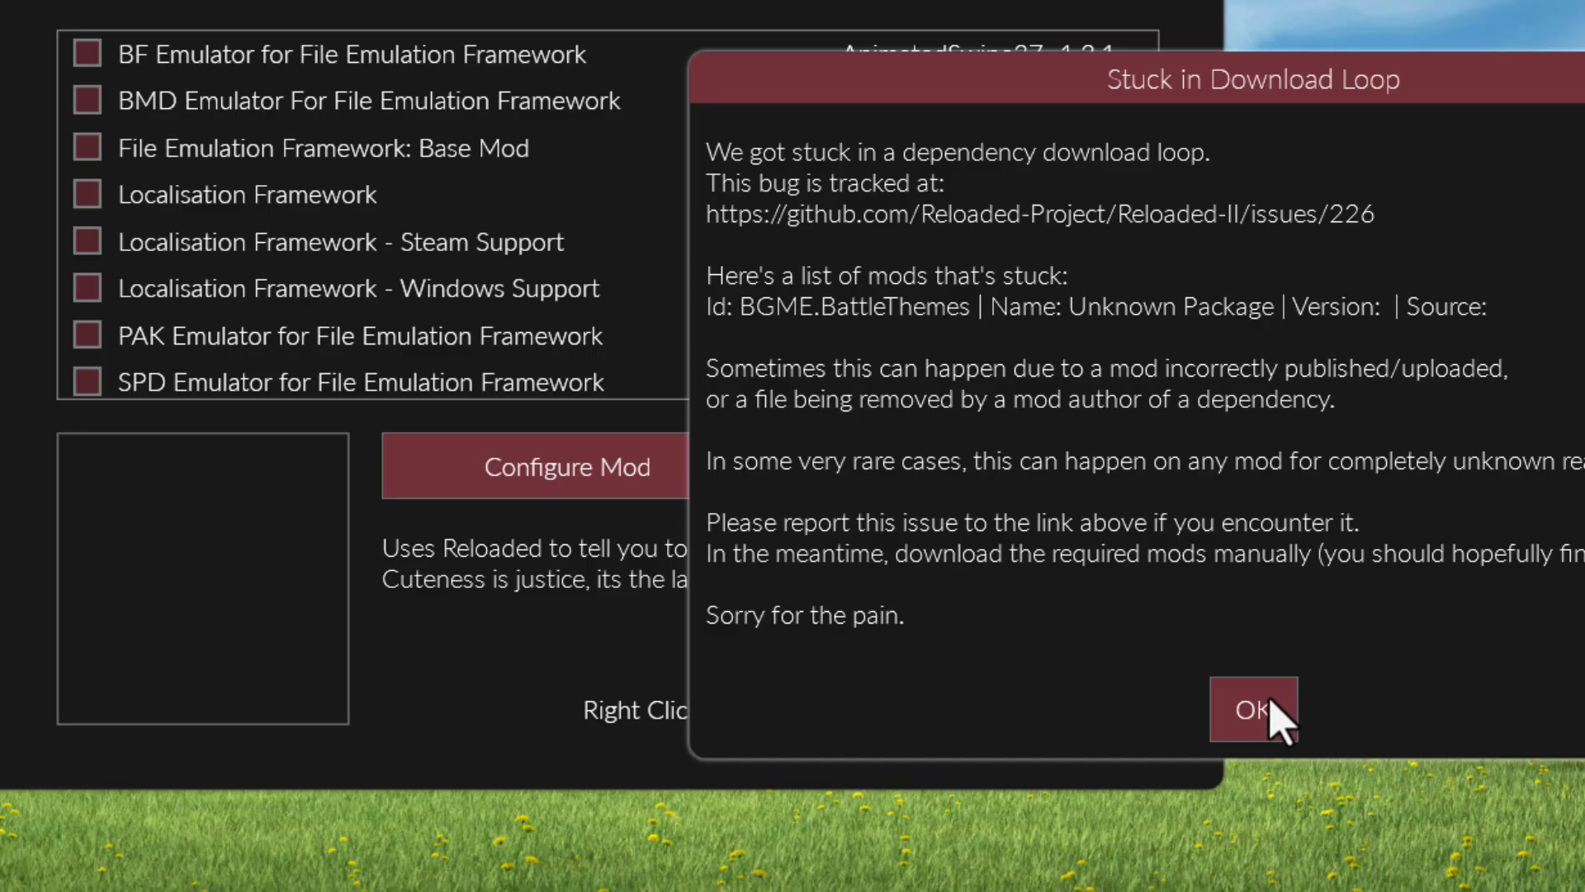
{"action": "left_click", "coordinate": [1253, 710]}
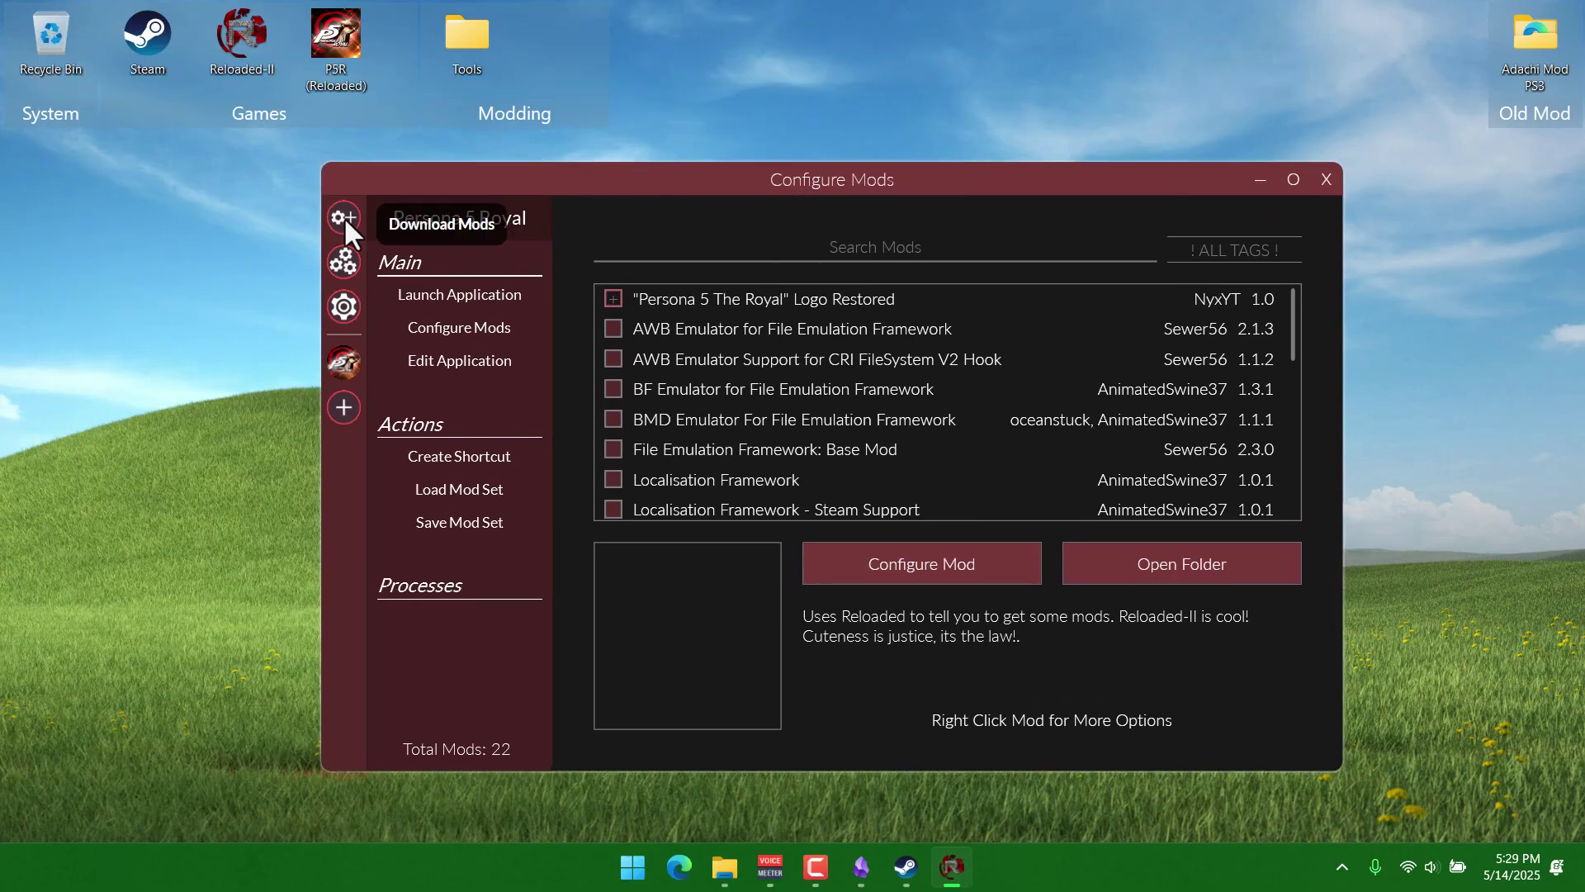
Download BGME Battle Themes from the mod browser, then launch Persona 5 Royal.
{"action": "left_click", "coordinate": [339, 217]}
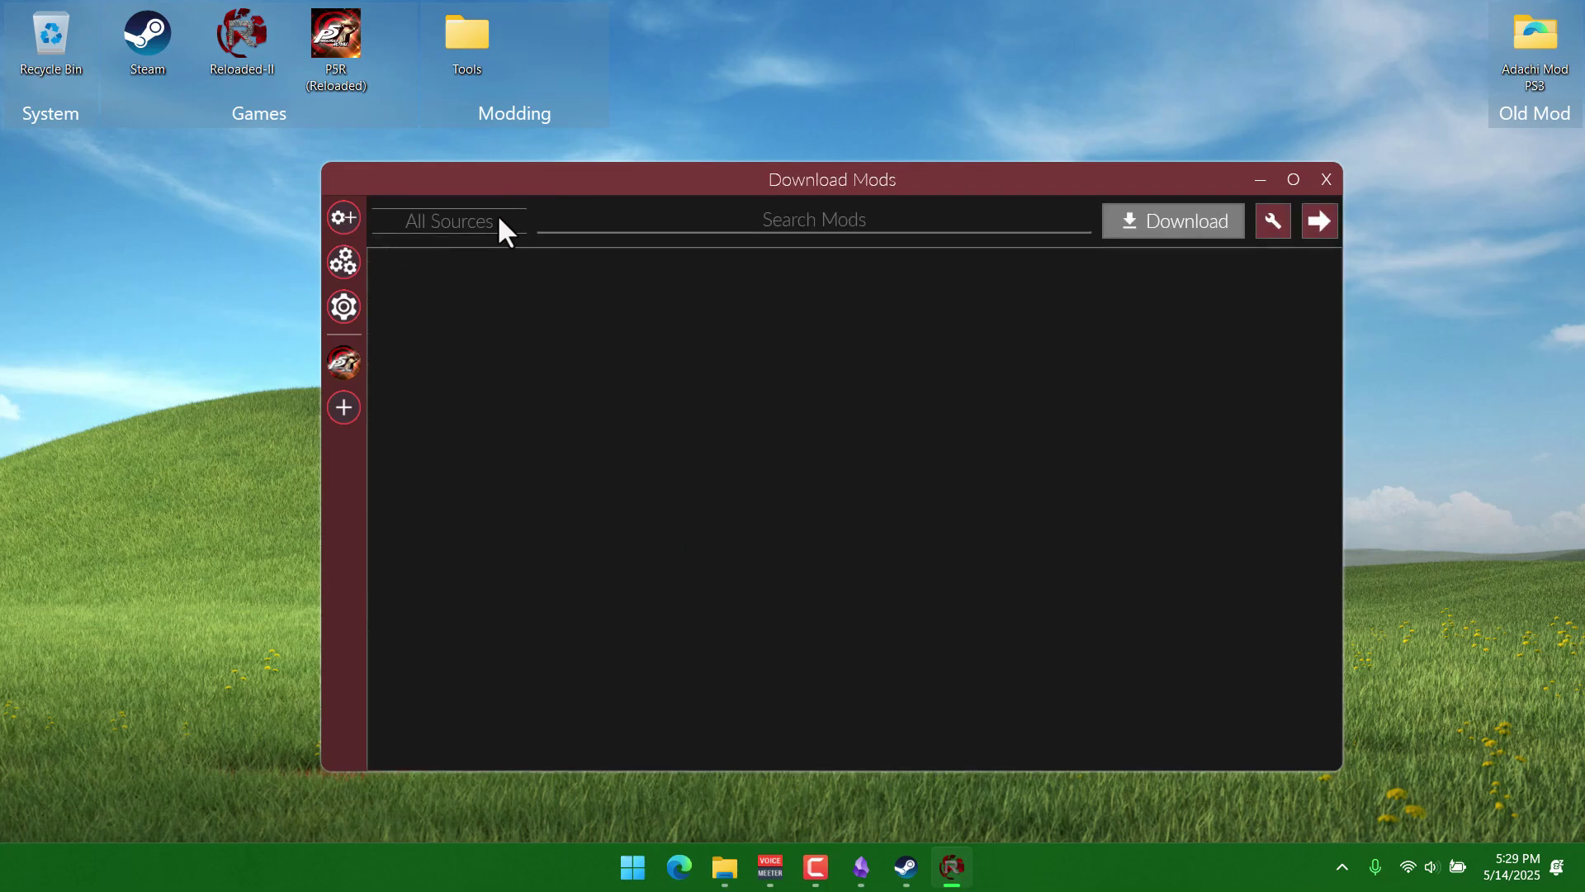
{"action": "type", "text": "bgme"}
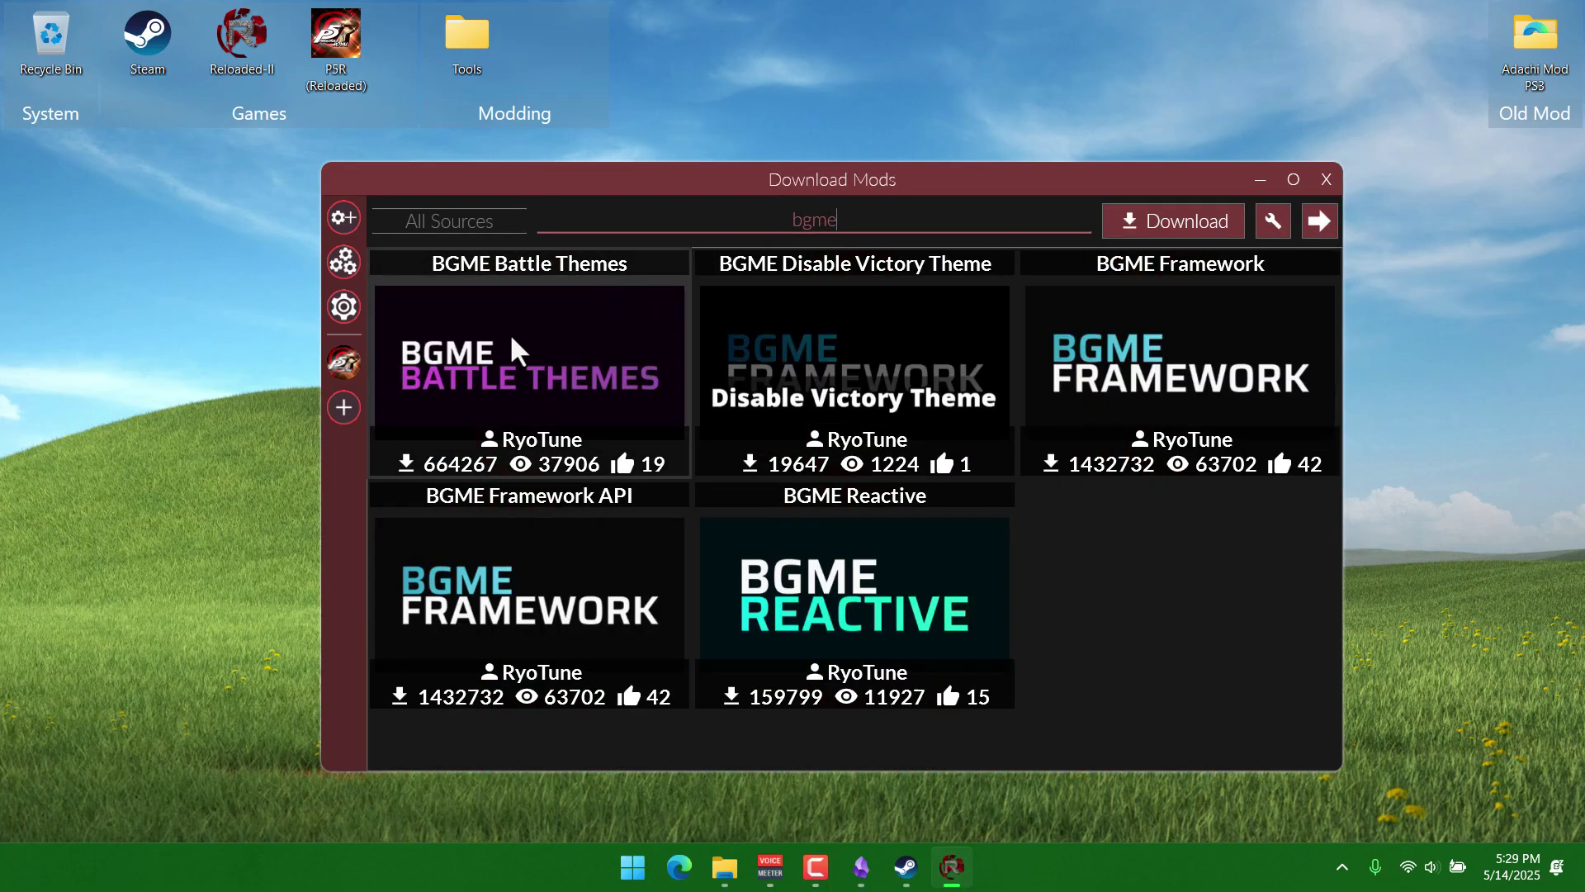
{"action": "left_click", "coordinate": [518, 350]}
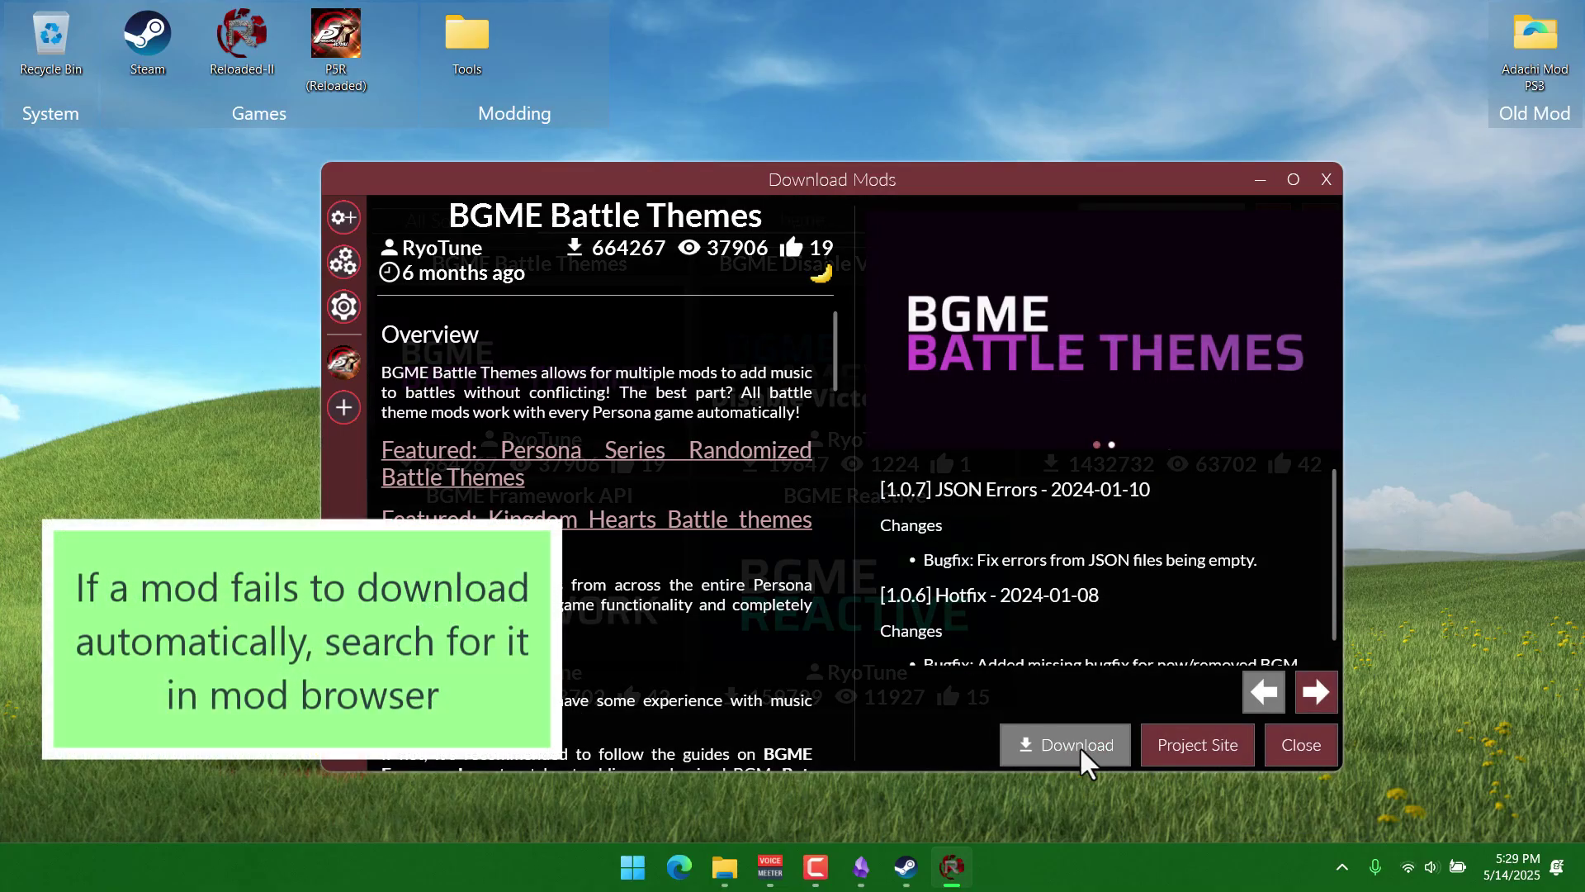
{"action": "left_click", "coordinate": [1098, 759]}
{"action": "left_click", "coordinate": [1316, 743]}
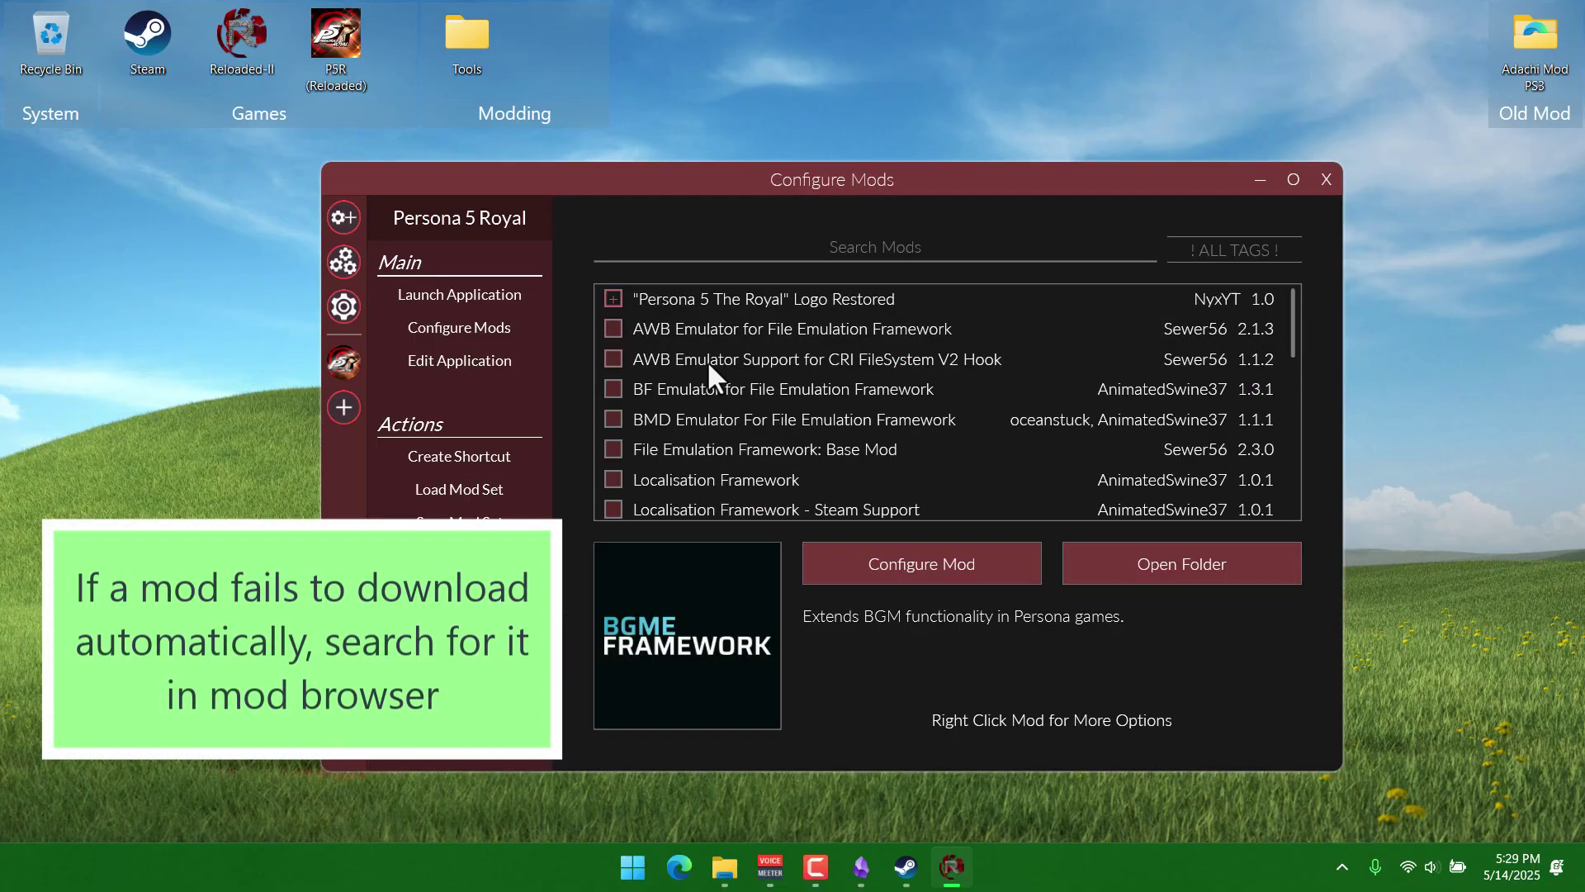
{"action": "left_click", "coordinate": [503, 286]}
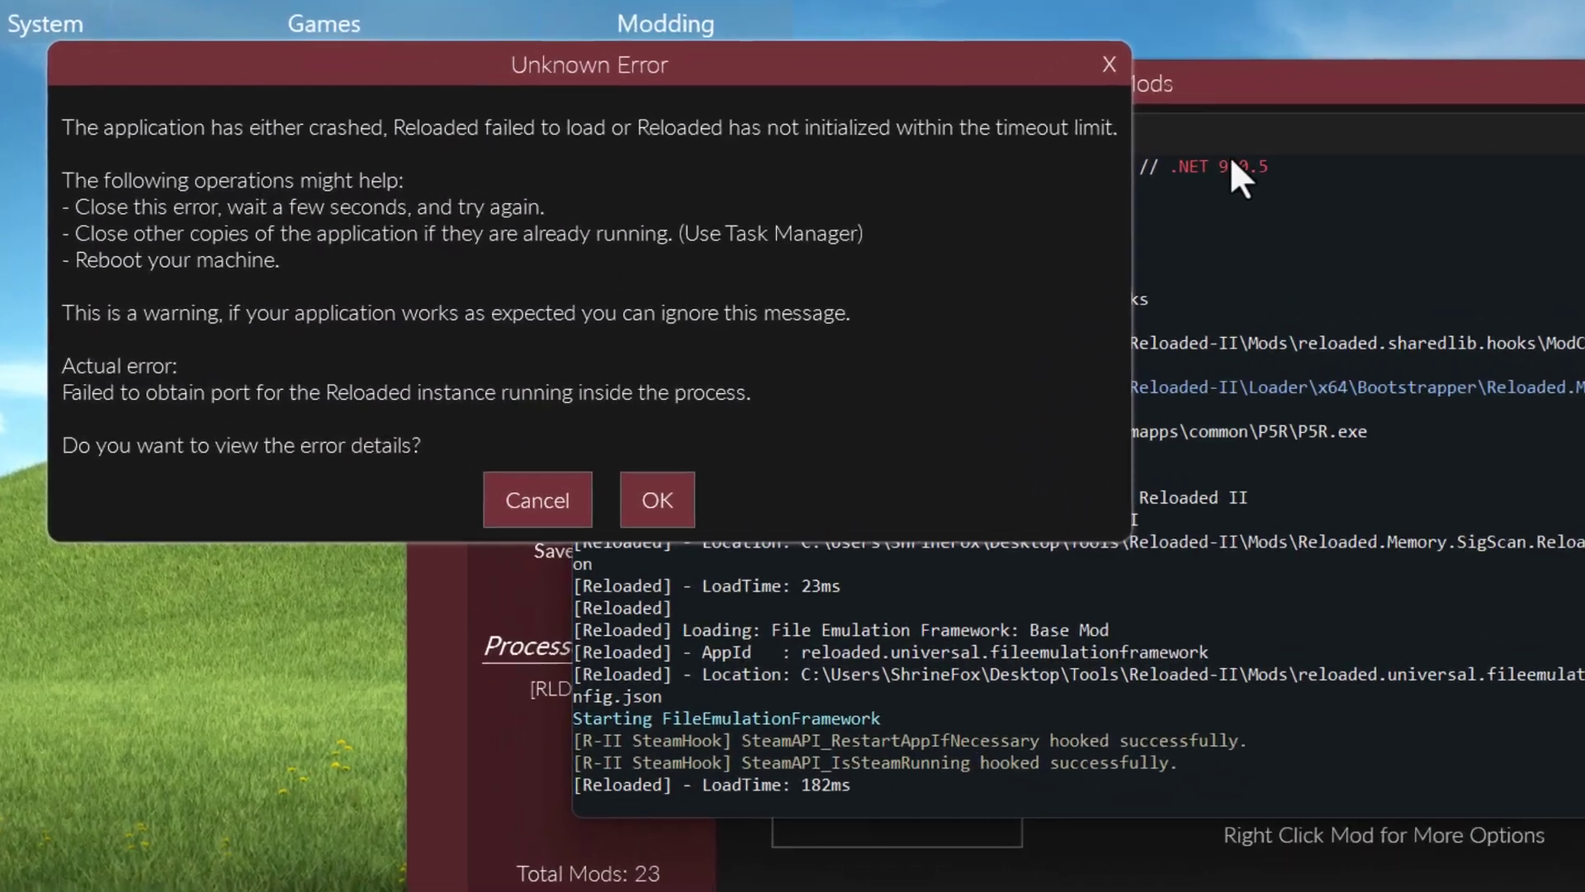
Arrange the console and Unknown Error windows, then view and close the Notepad error log.
{"action": "left_click", "coordinate": [1230, 154]}
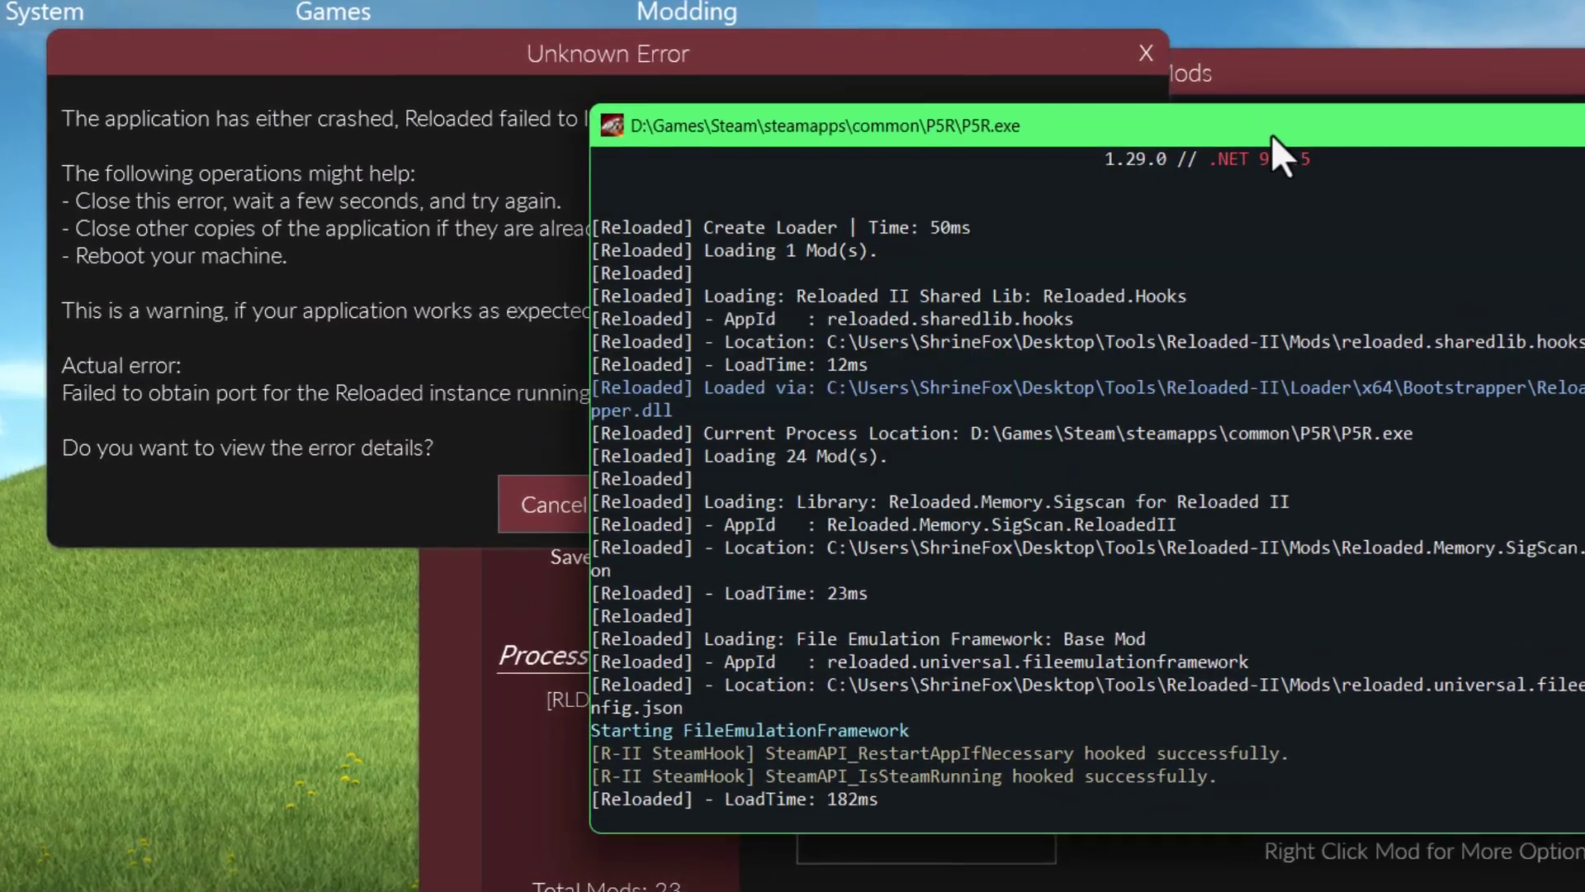
{"action": "left_click", "coordinate": [697, 46]}
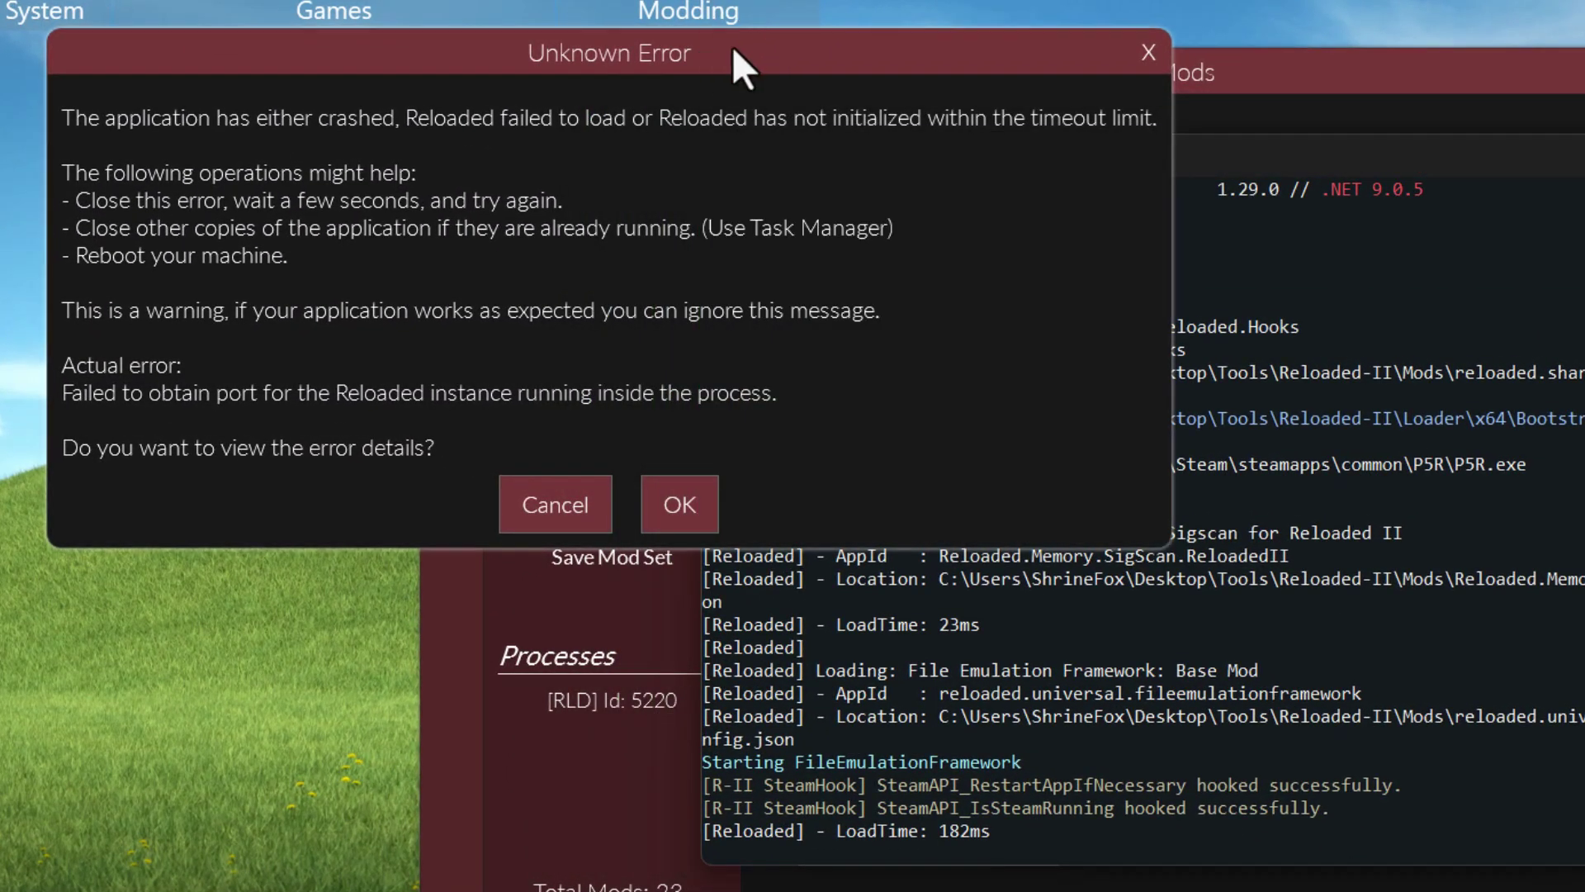
{"action": "left_click", "coordinate": [928, 223]}
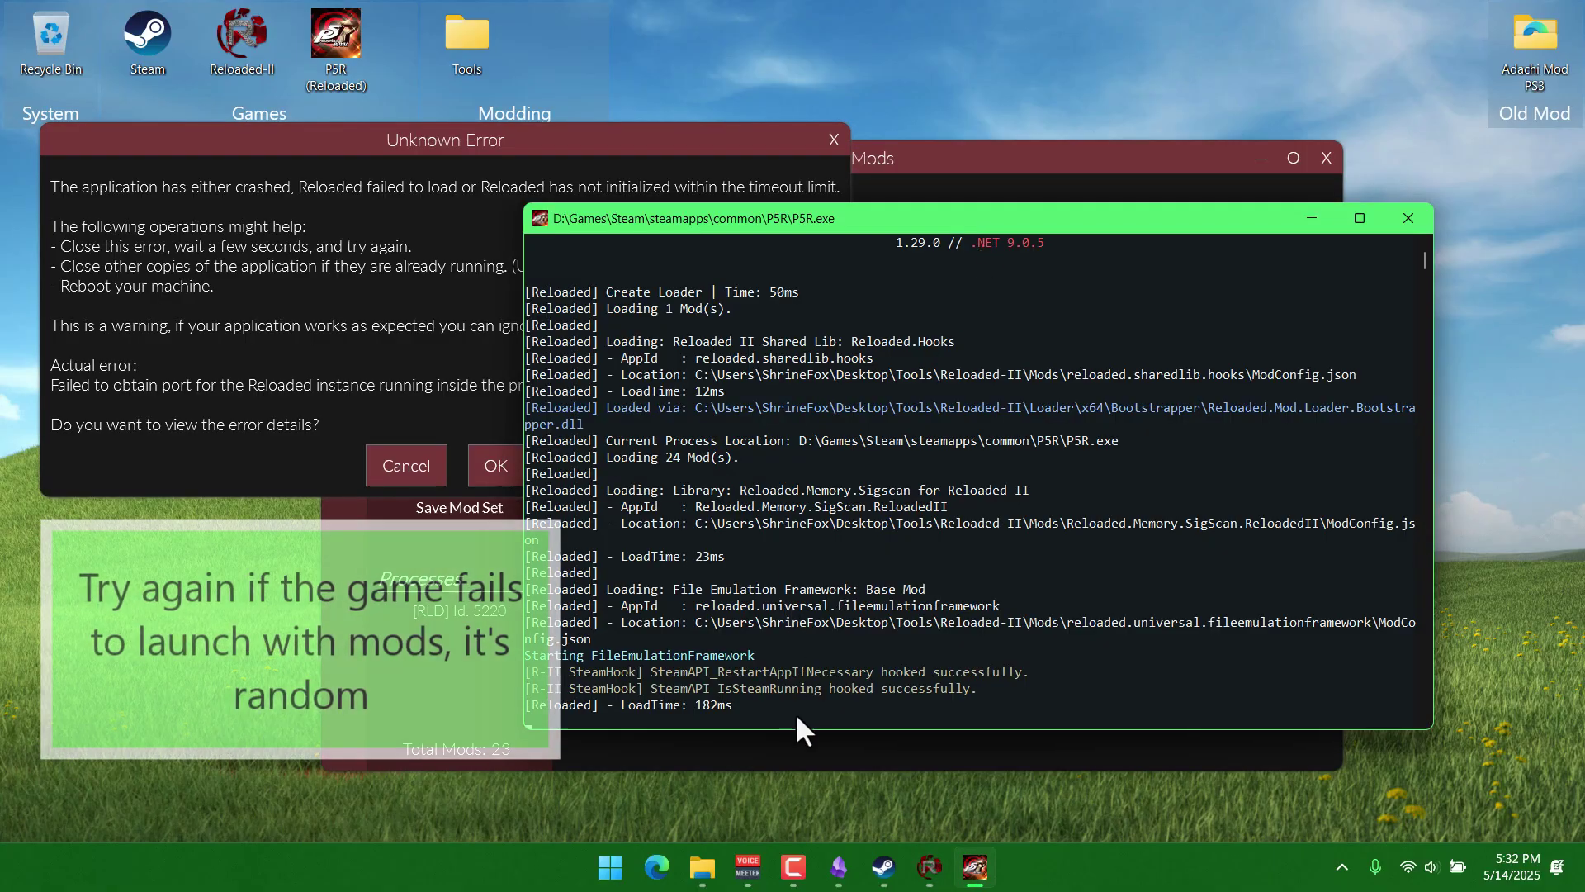
{"action": "left_click", "coordinate": [788, 573]}
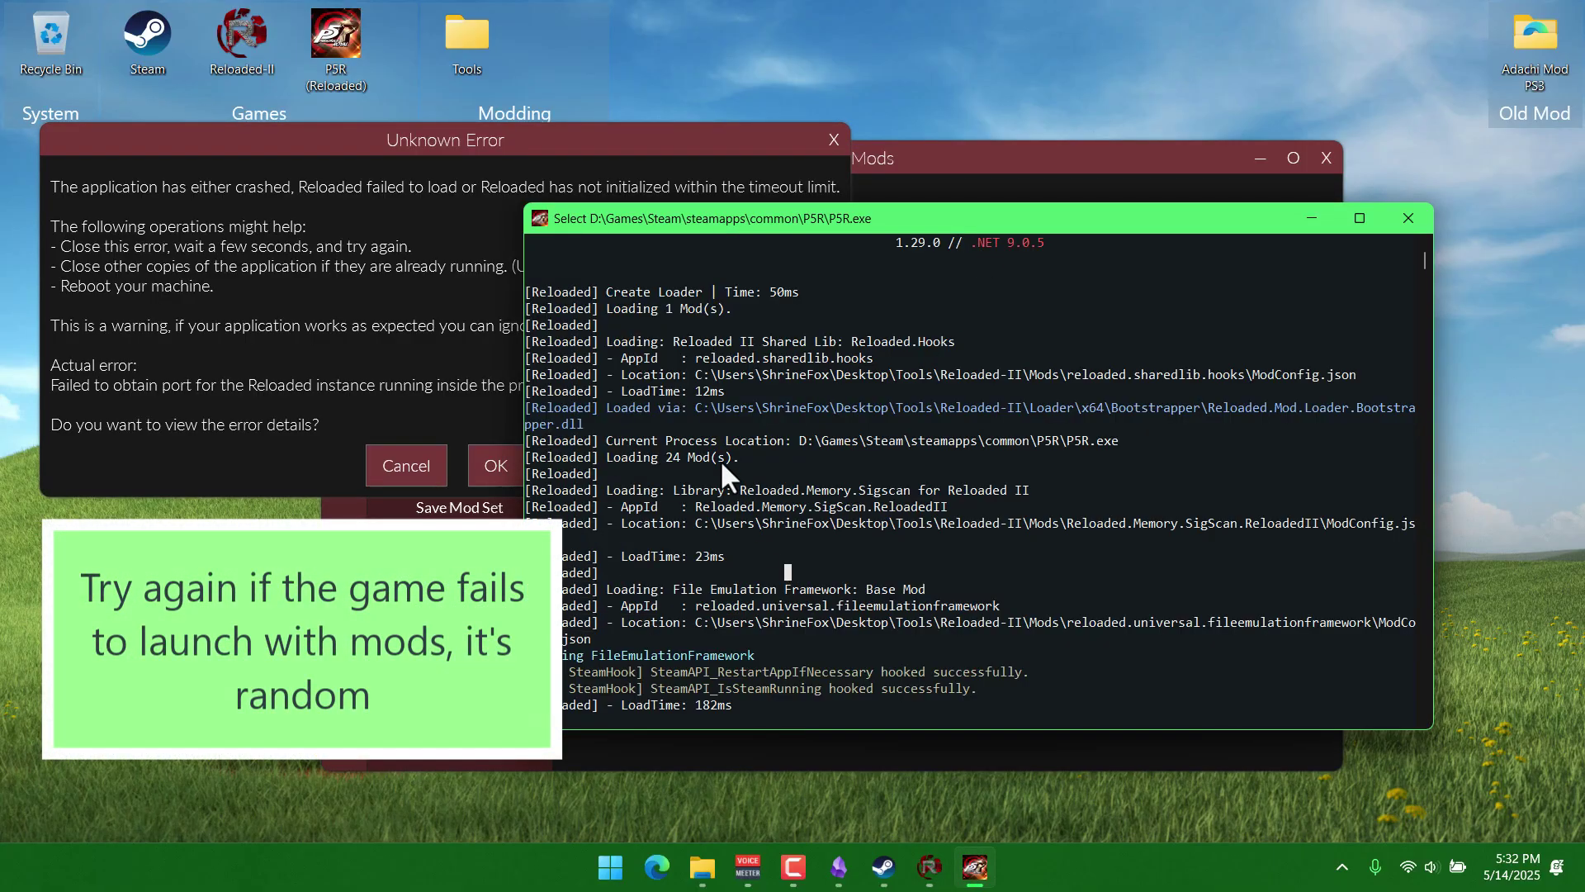
{"action": "left_click_drag", "start_coordinate": [557, 129], "coordinate": [565, 160]}
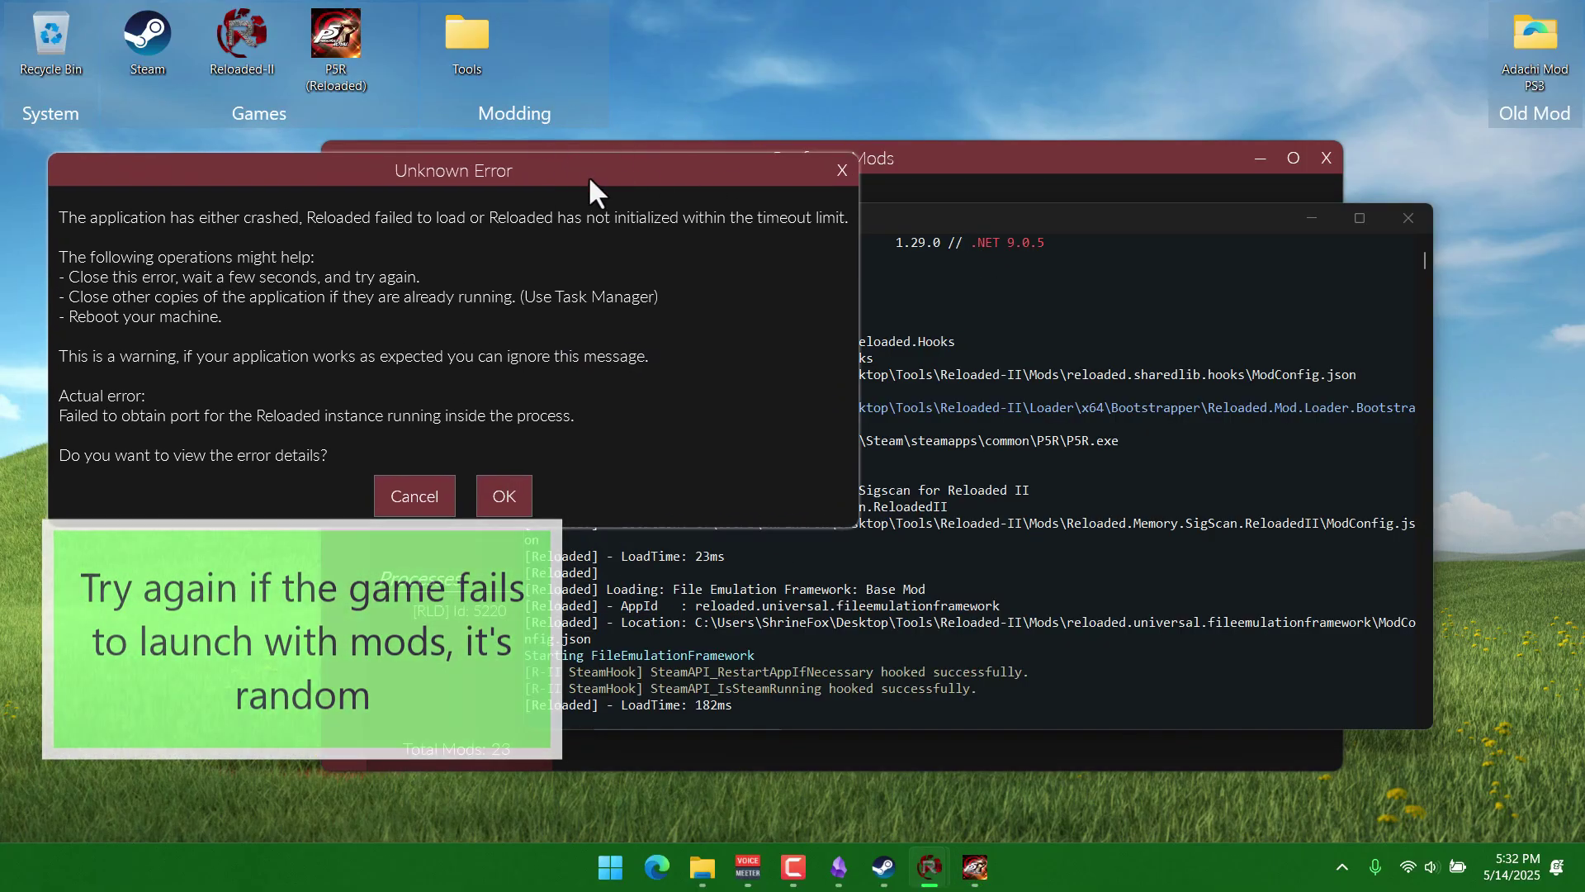
{"action": "left_click", "coordinate": [504, 492]}
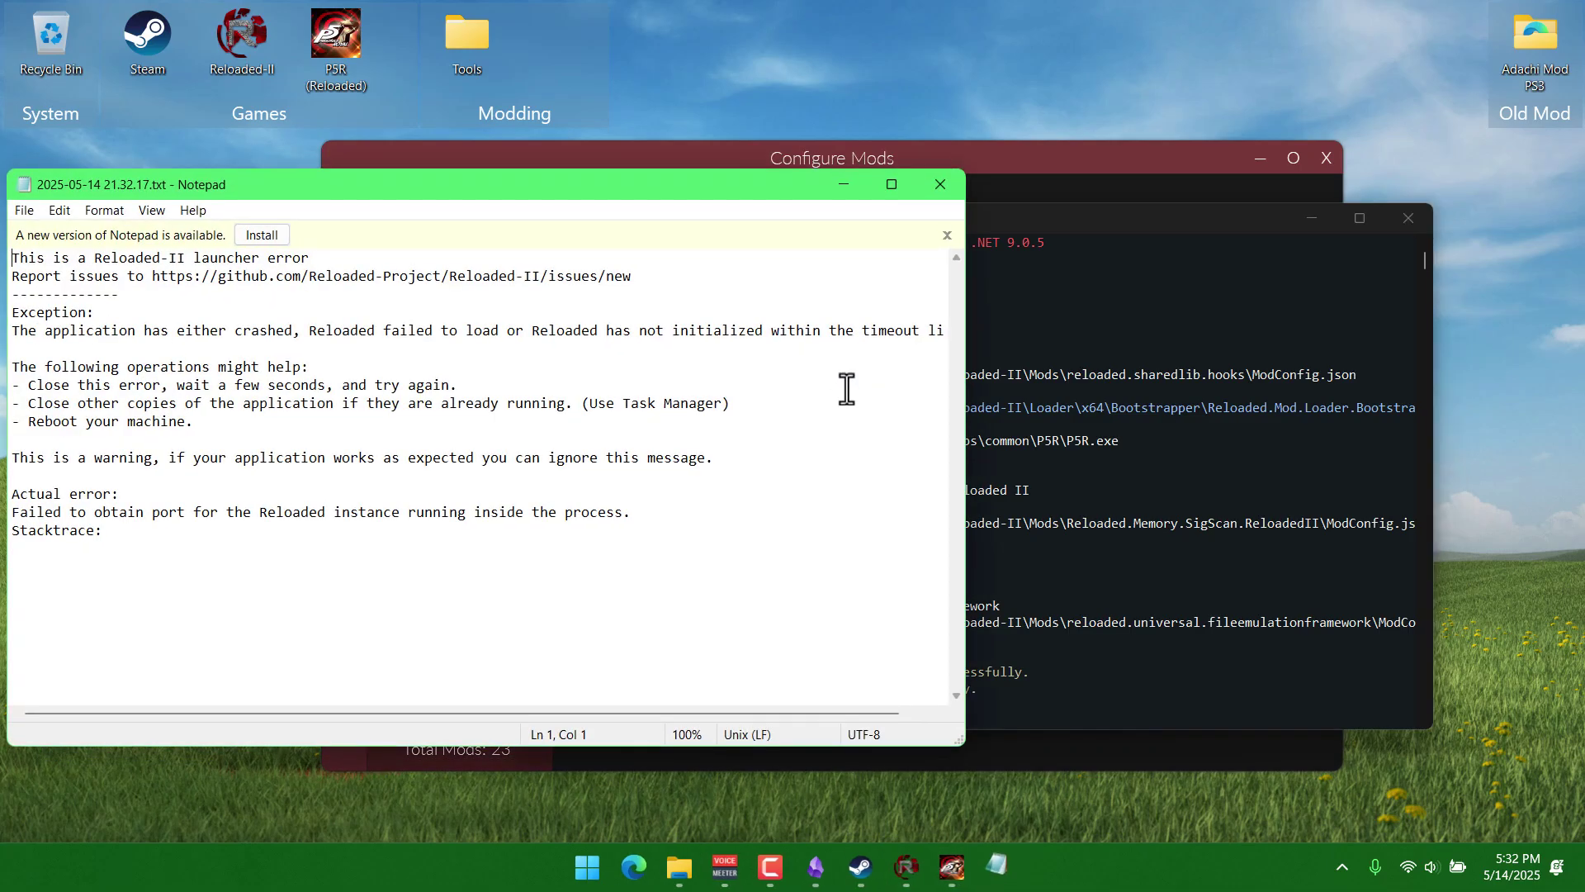
{"action": "left_click", "coordinate": [942, 186]}
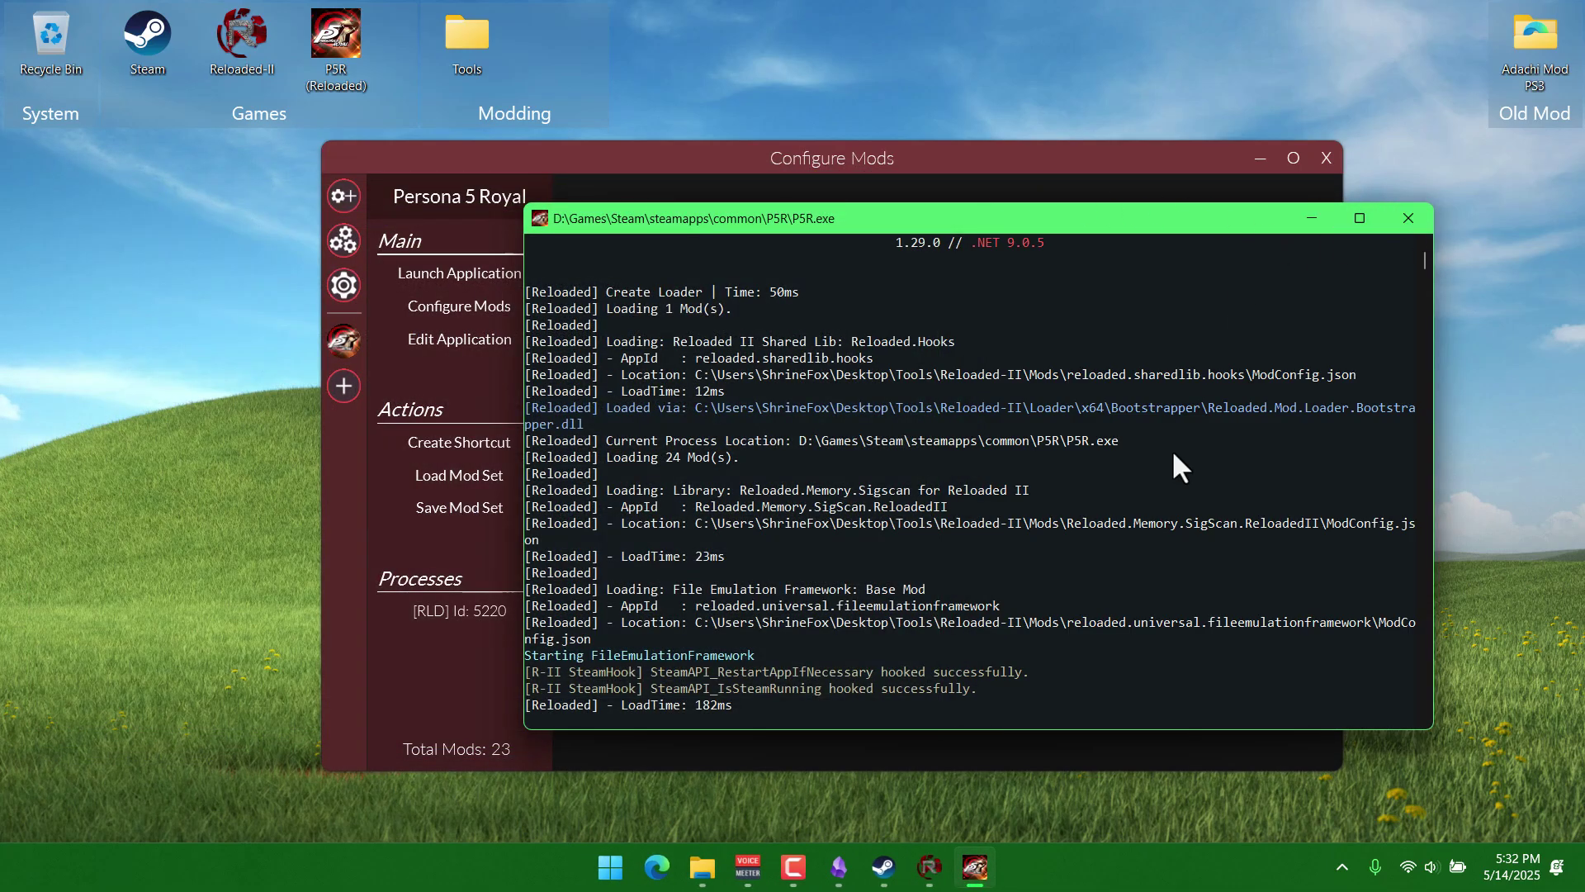
Close the console, relaunch the game, and switch off Custom Bonus Tweaks' Randomized Title Screen.
{"action": "right_click", "coordinate": [967, 833]}
{"action": "left_click", "coordinate": [963, 812]}
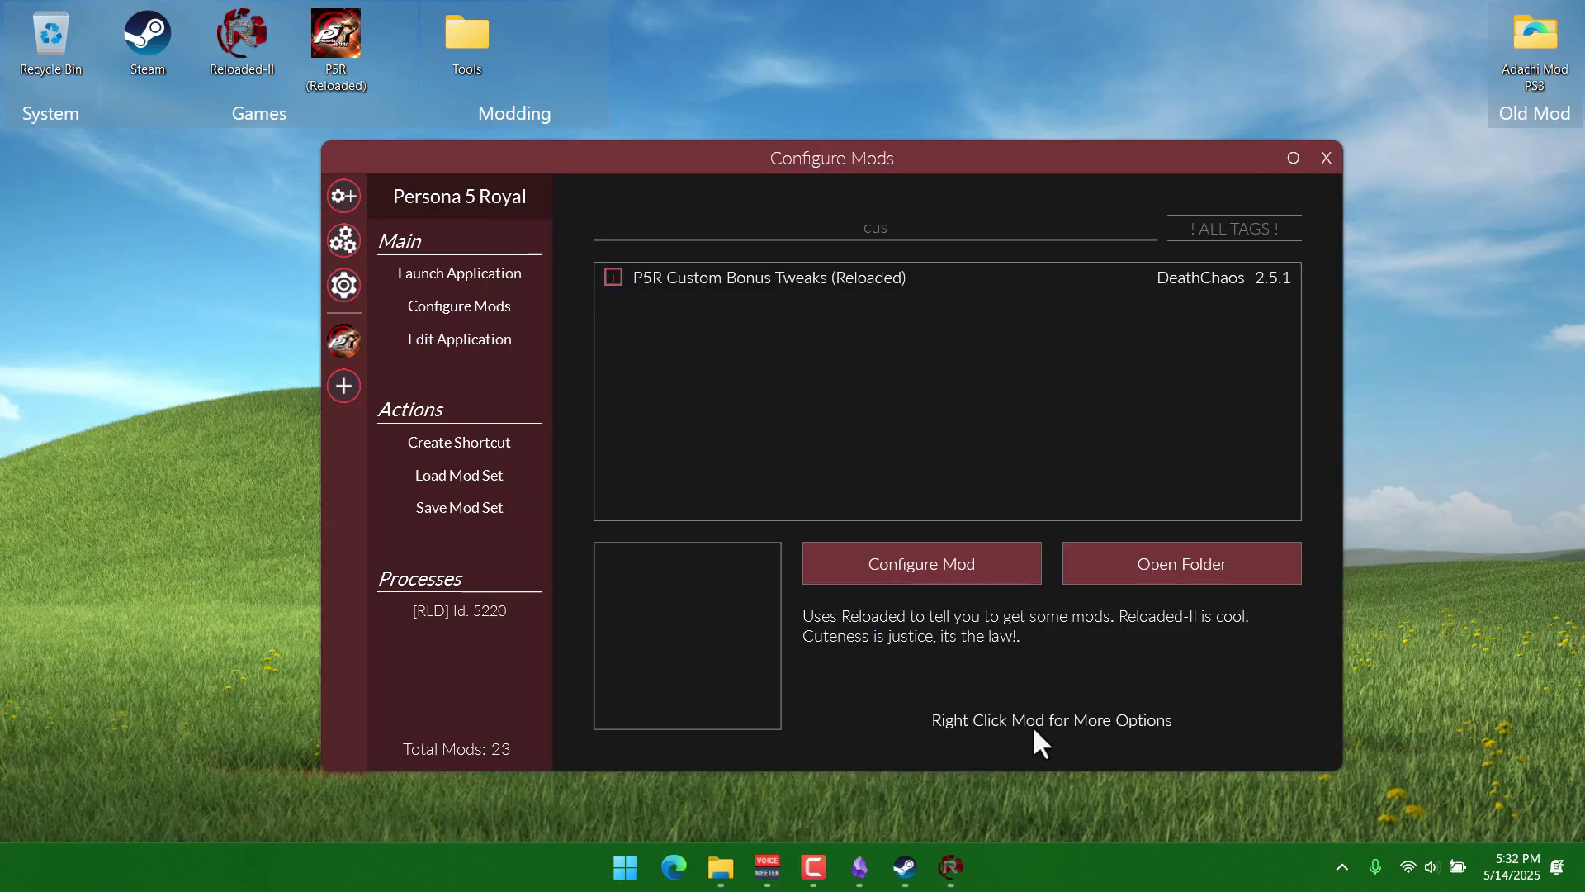
{"action": "left_click", "coordinate": [486, 273]}
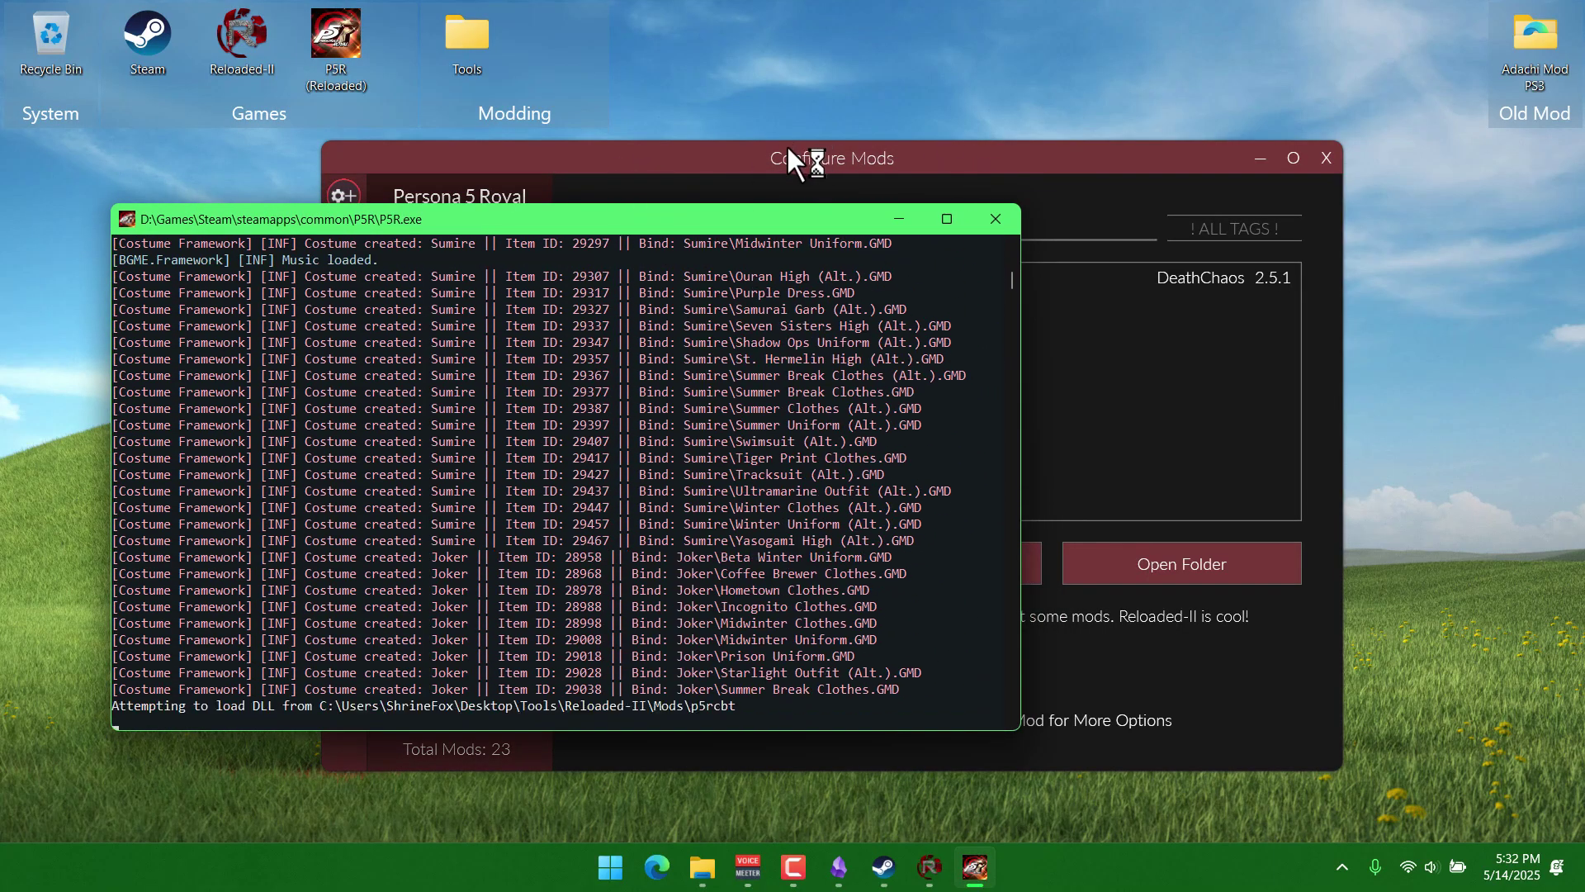
{"action": "left_click", "coordinate": [866, 574]}
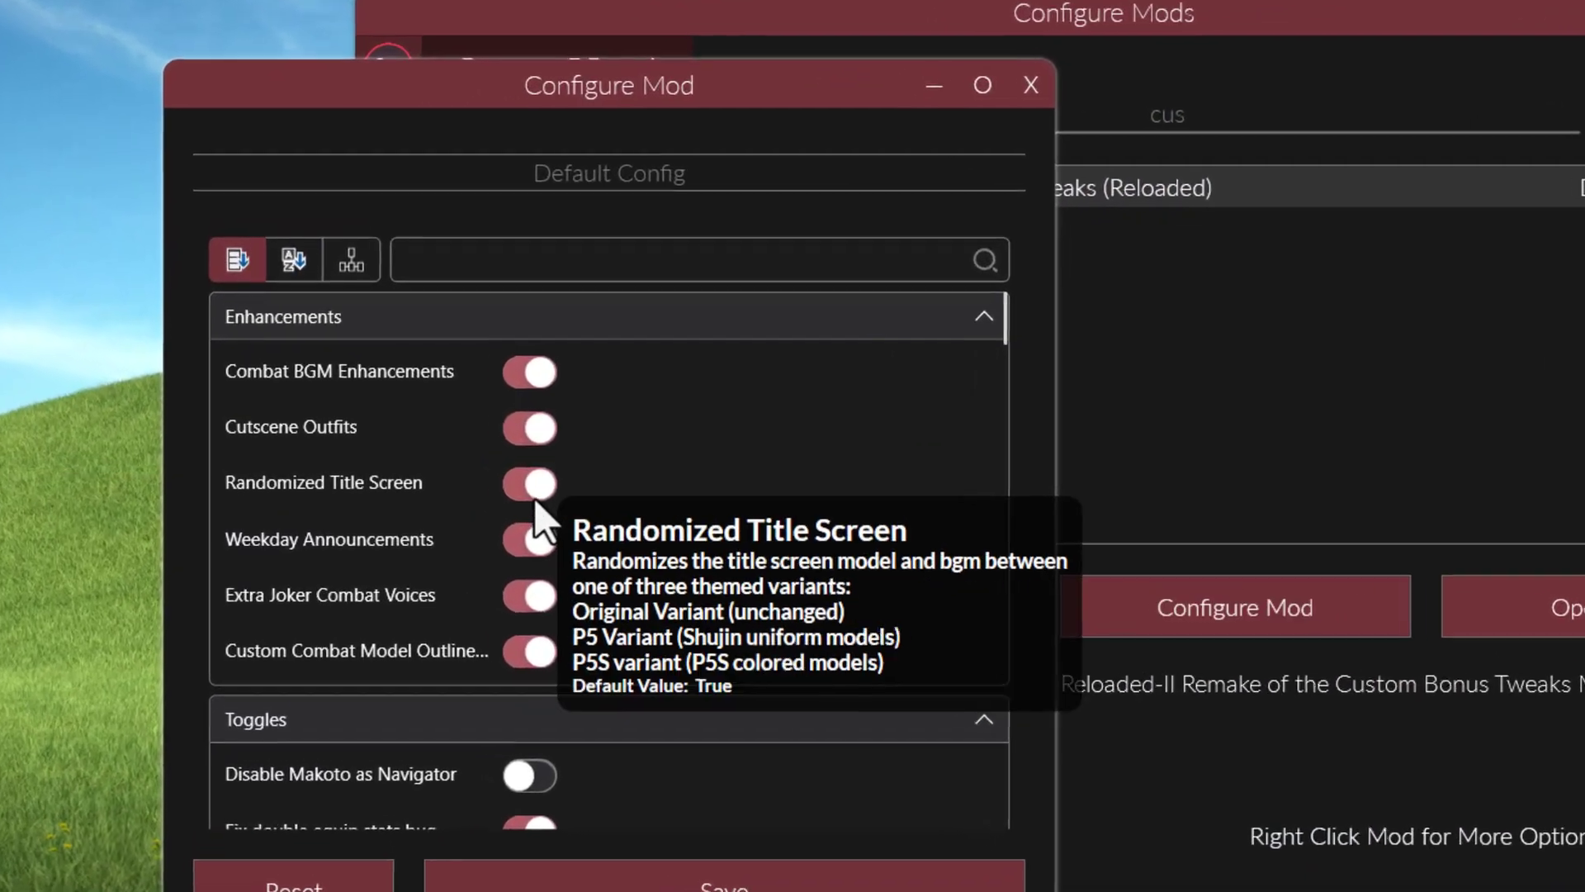
{"action": "left_click", "coordinate": [444, 483]}
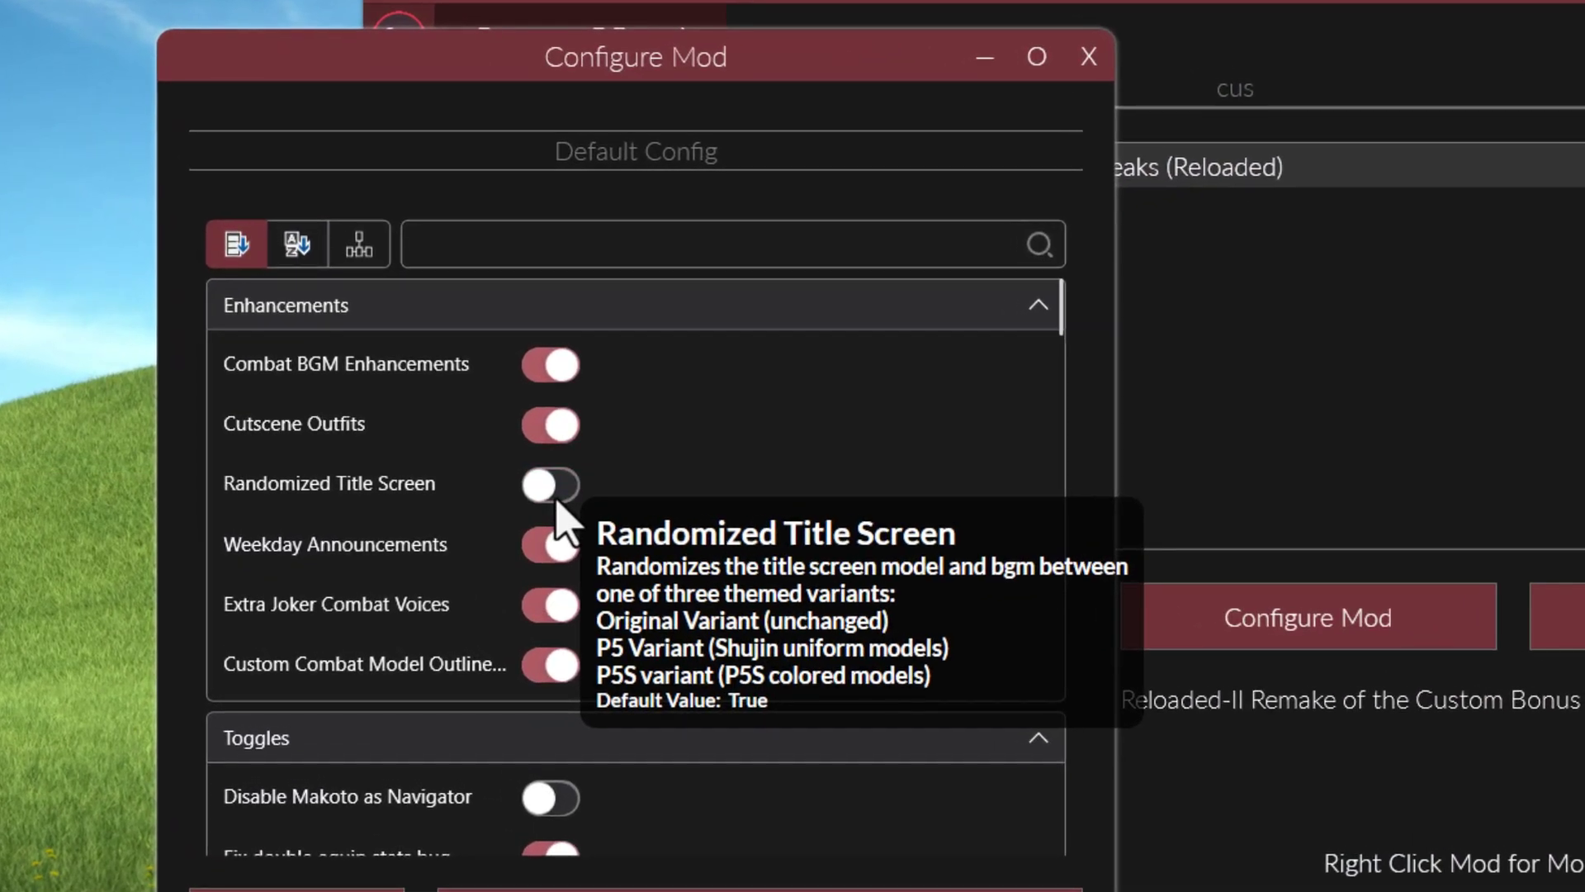
{"action": "left_click", "coordinate": [554, 425]}
{"action": "scroll", "coordinate": [558, 494], "scroll_direction": "down", "scroll_amount": 5}
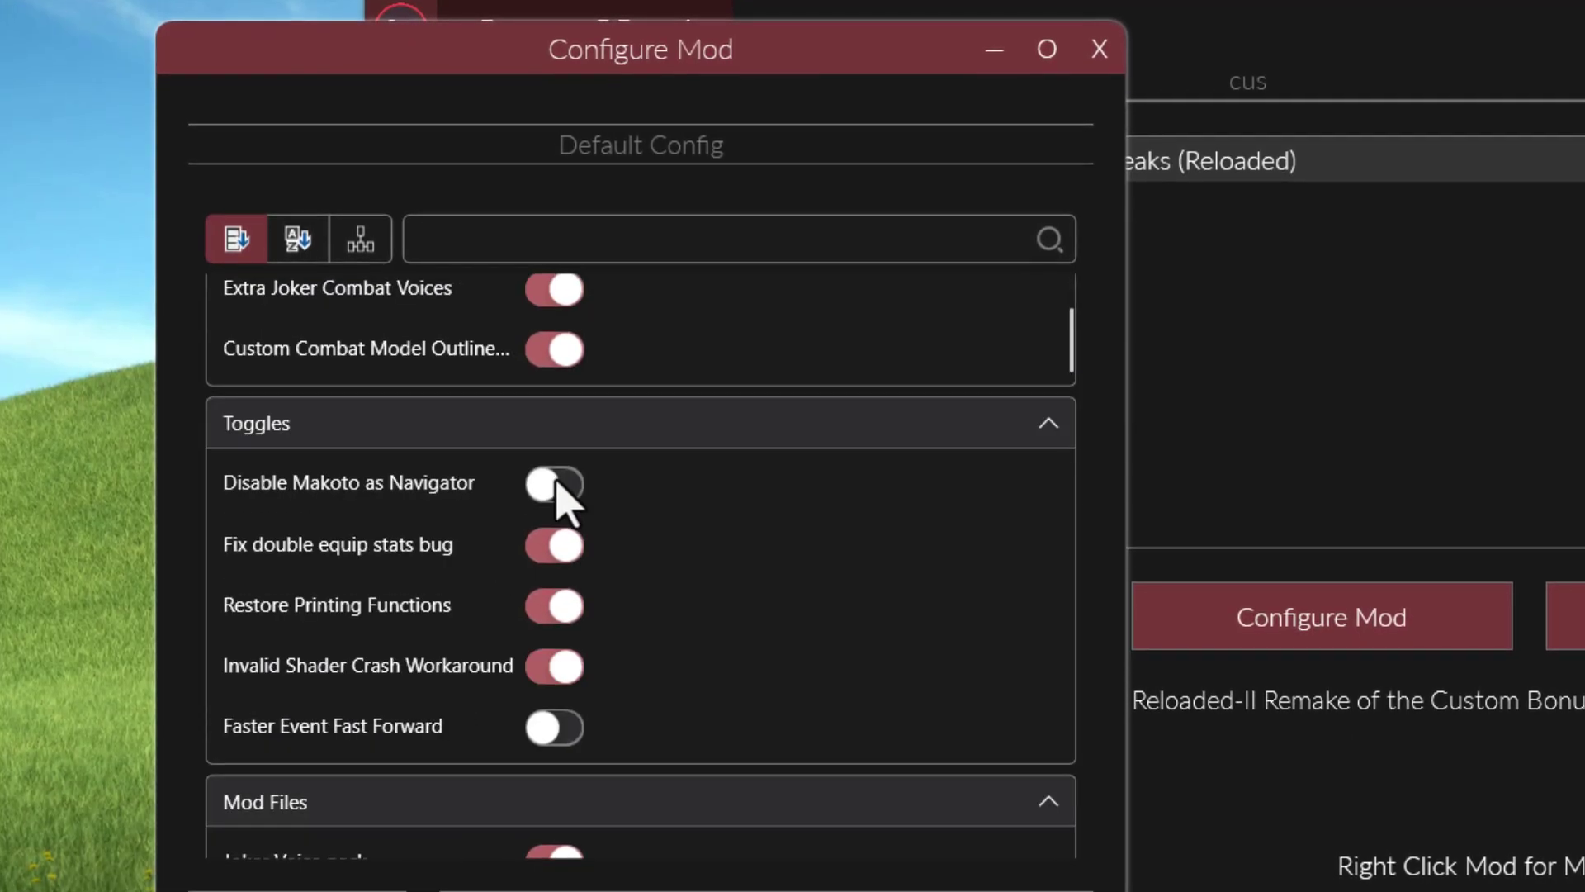
{"action": "scroll", "coordinate": [556, 496], "scroll_direction": "down", "scroll_amount": 3}
{"action": "scroll", "coordinate": [533, 626], "scroll_direction": "down", "scroll_amount": 2}
{"action": "scroll", "coordinate": [538, 607], "scroll_direction": "down", "scroll_amount": 10}
{"action": "scroll", "coordinate": [541, 572], "scroll_direction": "down", "scroll_amount": 3}
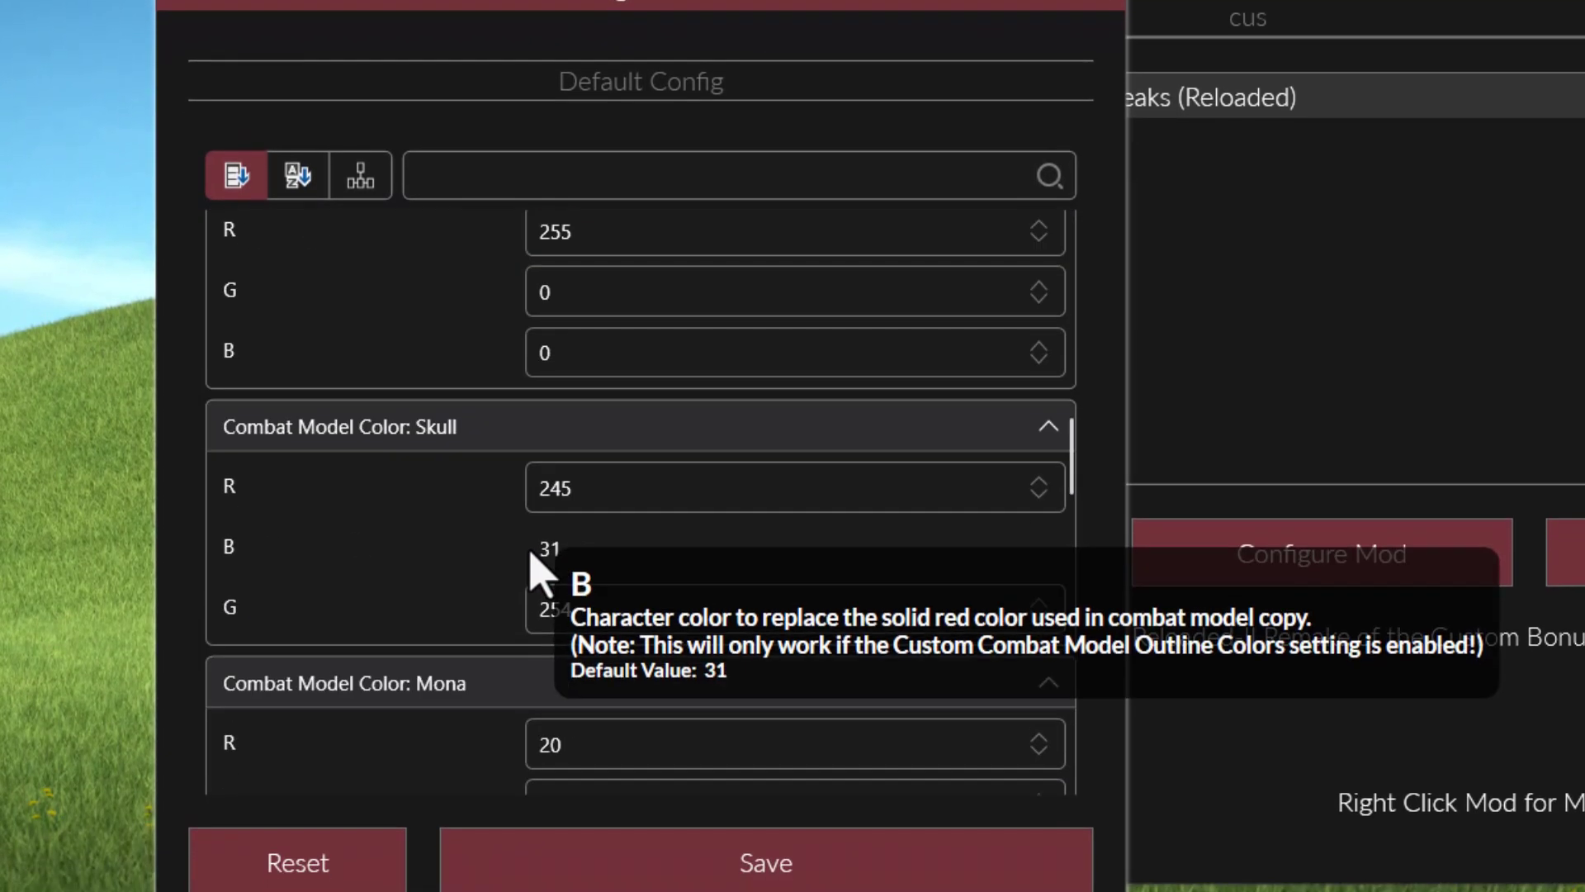
{"action": "scroll", "coordinate": [533, 570], "scroll_direction": "down", "scroll_amount": 3}
{"action": "scroll", "coordinate": [520, 577], "scroll_direction": "down", "scroll_amount": 4}
{"action": "scroll", "coordinate": [513, 538], "scroll_direction": "down", "scroll_amount": 5}
{"action": "scroll", "coordinate": [513, 513], "scroll_direction": "down", "scroll_amount": 3}
{"action": "scroll", "coordinate": [514, 505], "scroll_direction": "up", "scroll_amount": 2}
{"action": "scroll", "coordinate": [512, 400], "scroll_direction": "up", "scroll_amount": 5}
{"action": "scroll", "coordinate": [513, 488], "scroll_direction": "up", "scroll_amount": 5}
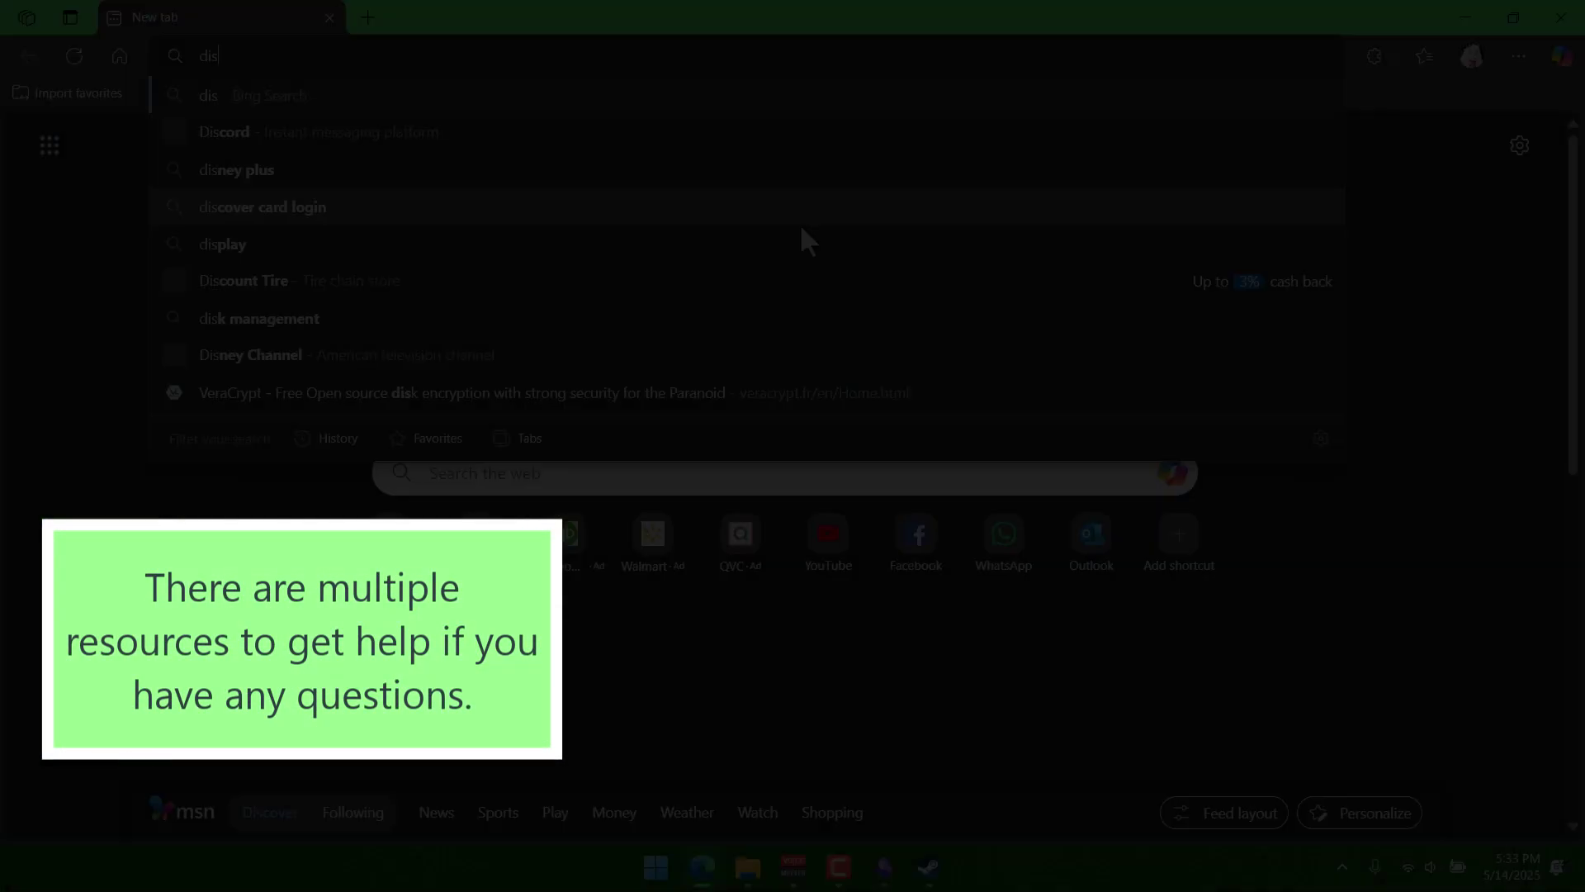
{"action": "type", "text": "cord.gg/na"}
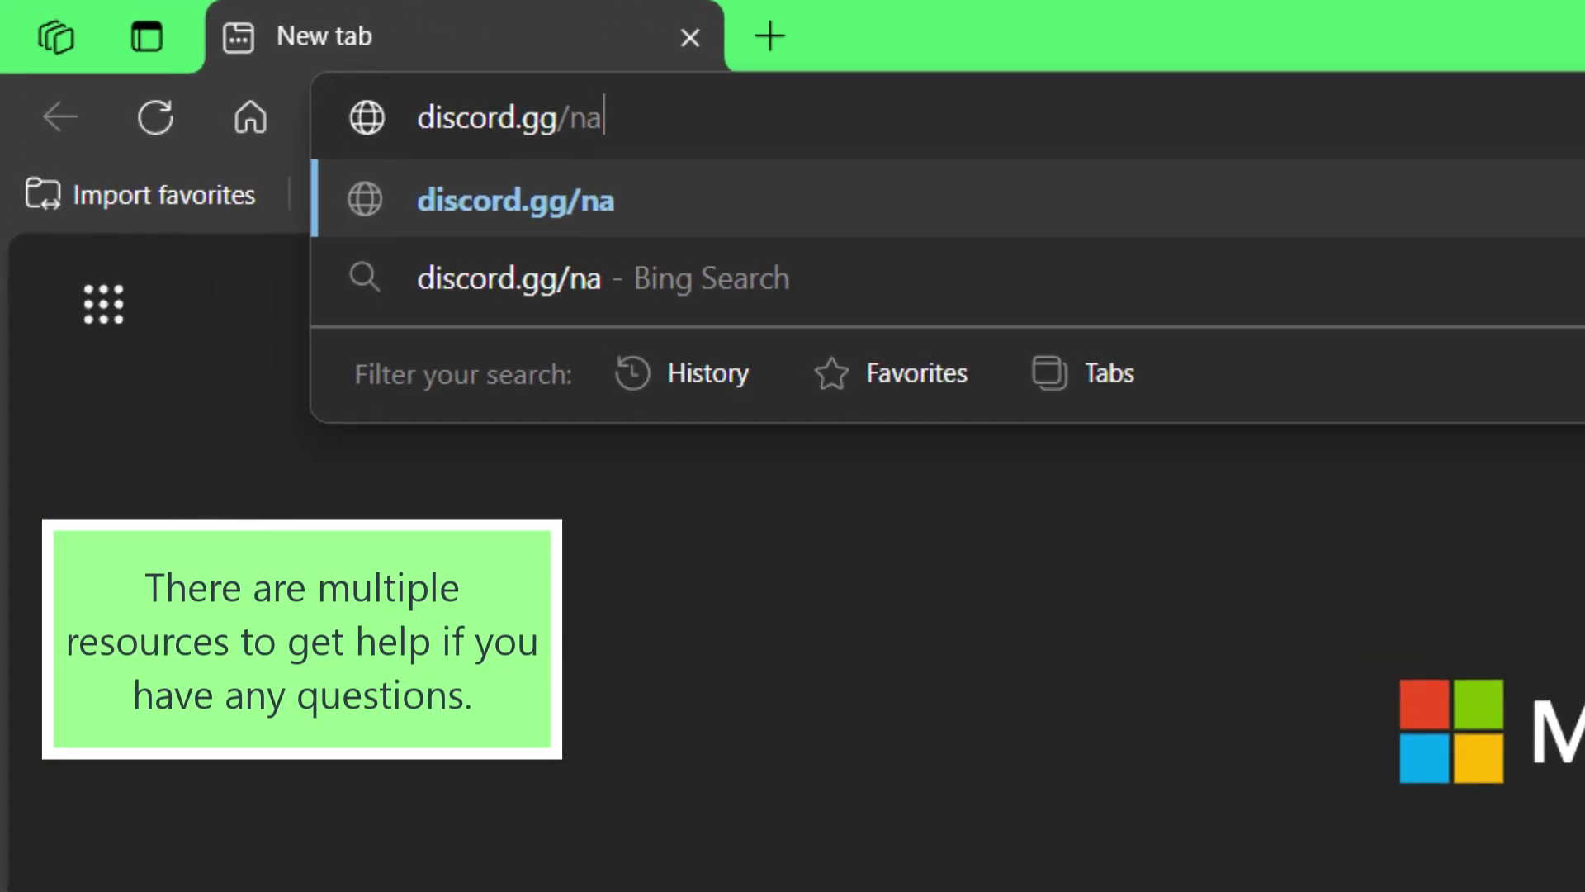
{"action": "type", "text": "oto"}
Join the Persona Modding Discord via discord.gg/naoto and search p5-user-help for Reloaded errors.
{"action": "key", "text": "Return"}
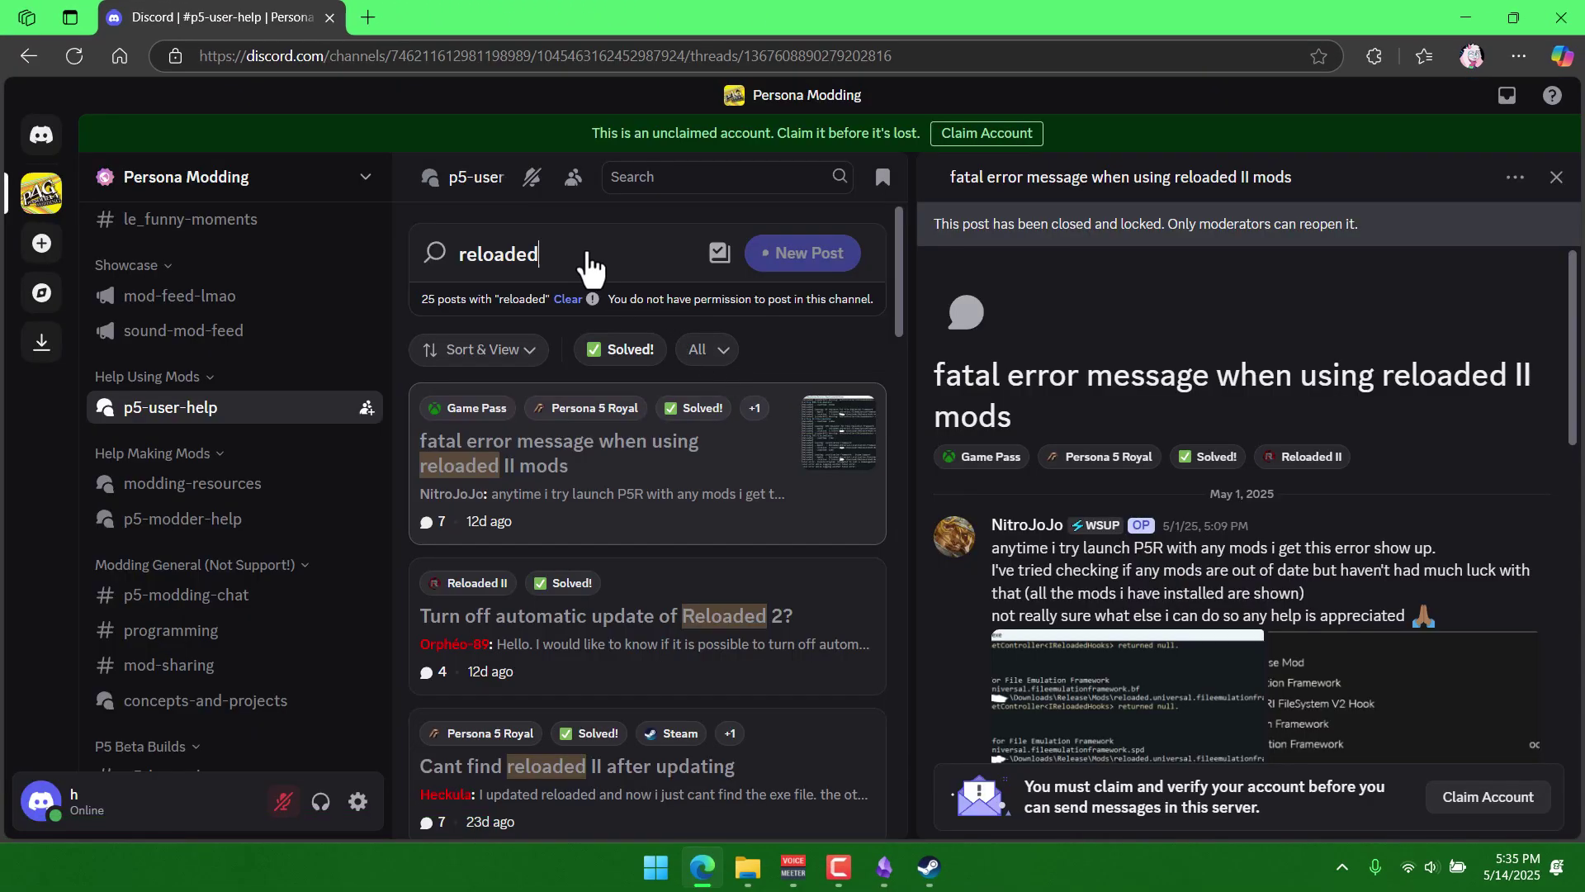
{"action": "scroll", "coordinate": [785, 566], "scroll_direction": "down", "scroll_amount": 3}
{"action": "scroll", "coordinate": [785, 567], "scroll_direction": "down", "scroll_amount": 3}
{"action": "scroll", "coordinate": [786, 566], "scroll_direction": "down", "scroll_amount": 3}
{"action": "scroll", "coordinate": [786, 567], "scroll_direction": "down", "scroll_amount": 3}
{"action": "scroll", "coordinate": [1089, 570], "scroll_direction": "down", "scroll_amount": 5}
{"action": "scroll", "coordinate": [1090, 570], "scroll_direction": "down", "scroll_amount": 1}
{"action": "scroll", "coordinate": [1090, 570], "scroll_direction": "up", "scroll_amount": 3}
{"action": "scroll", "coordinate": [1090, 570], "scroll_direction": "up", "scroll_amount": 3}
{"action": "scroll", "coordinate": [1096, 564], "scroll_direction": "down", "scroll_amount": 5}
{"action": "scroll", "coordinate": [1028, 557], "scroll_direction": "down", "scroll_amount": 3}
{"action": "scroll", "coordinate": [719, 488], "scroll_direction": "up", "scroll_amount": 3}
{"action": "scroll", "coordinate": [712, 487], "scroll_direction": "up", "scroll_amount": 3}
{"action": "scroll", "coordinate": [706, 470], "scroll_direction": "up", "scroll_amount": 5}
{"action": "scroll", "coordinate": [619, 371], "scroll_direction": "up", "scroll_amount": 5}
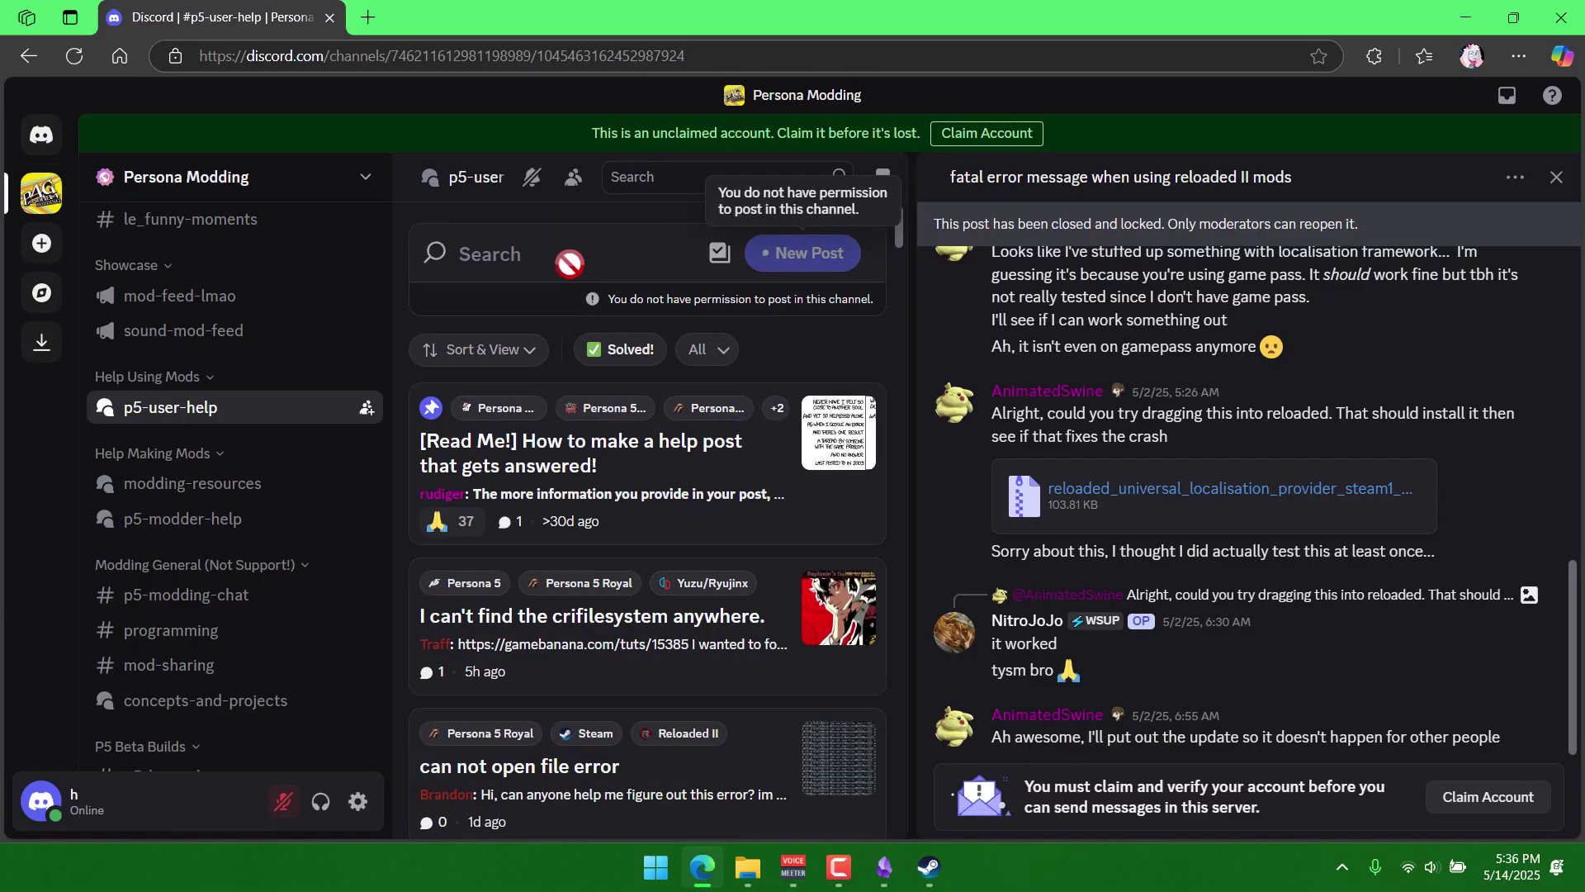
{"action": "left_click", "coordinate": [570, 262]}
{"action": "left_click", "coordinate": [715, 180]}
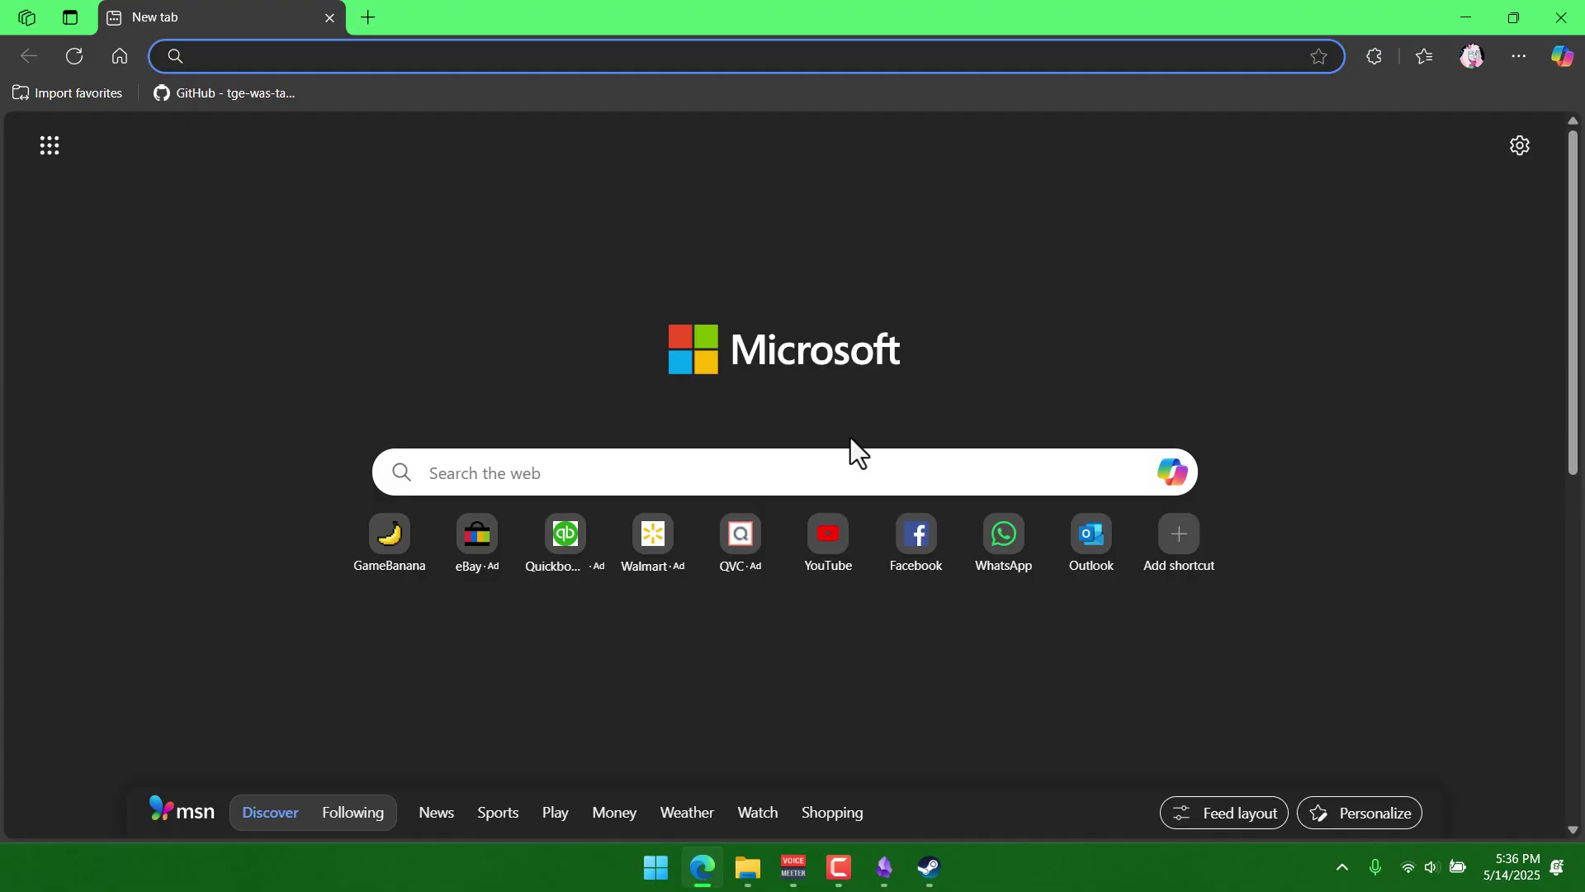
{"action": "type", "text": "shrinefox"}
Search Bing for 'shrinefox' and open the ShrineFox.com home page.
{"action": "key", "text": "Delete"}
{"action": "key", "text": "Return"}
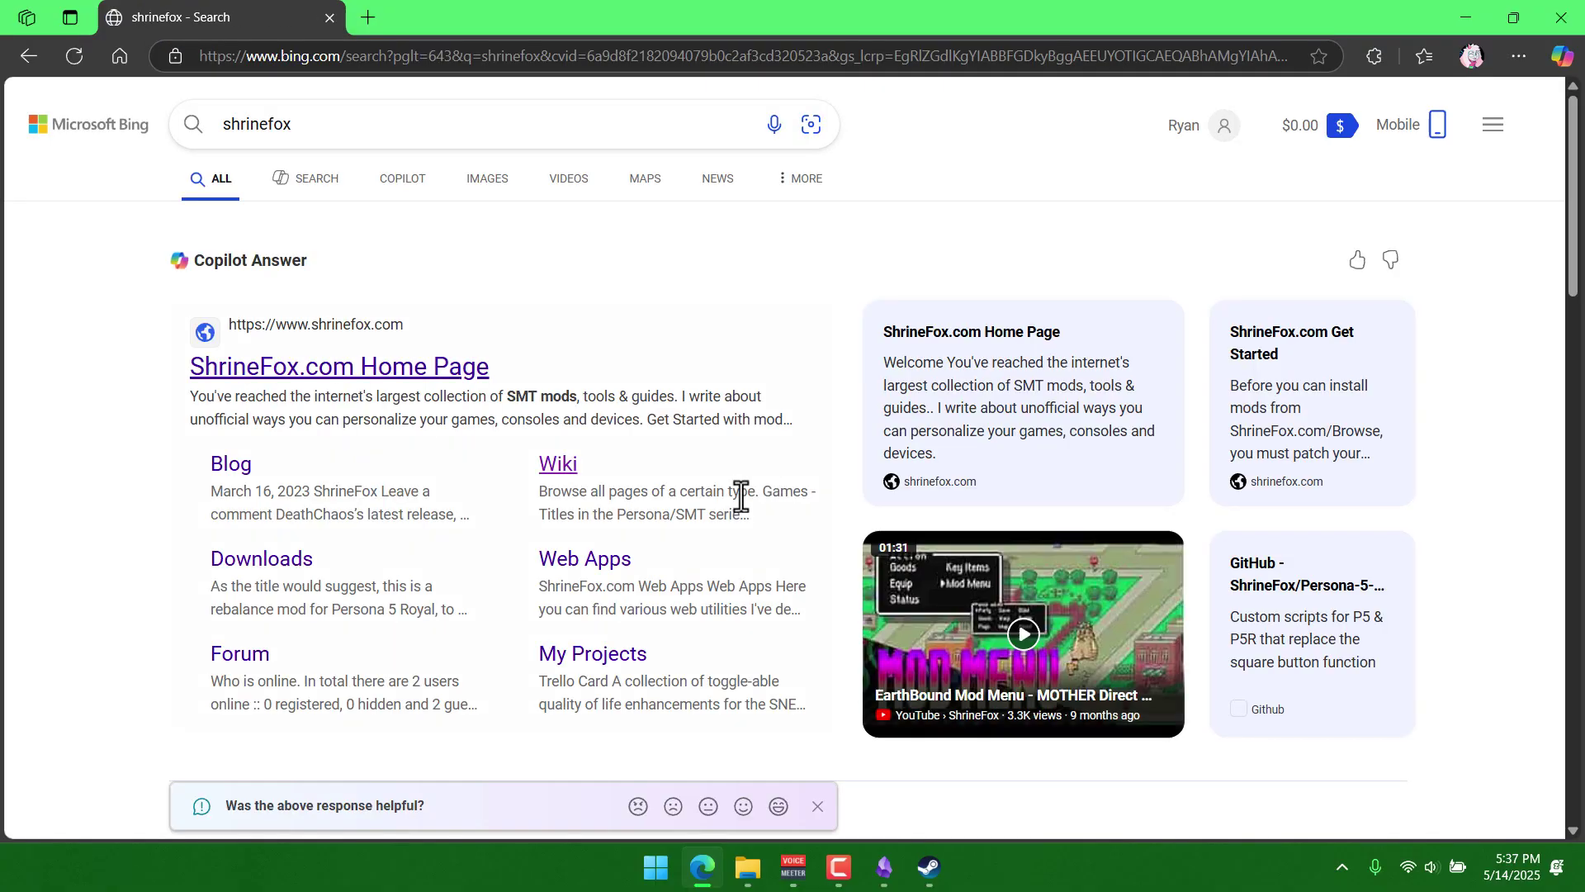
{"action": "left_click", "coordinate": [348, 367]}
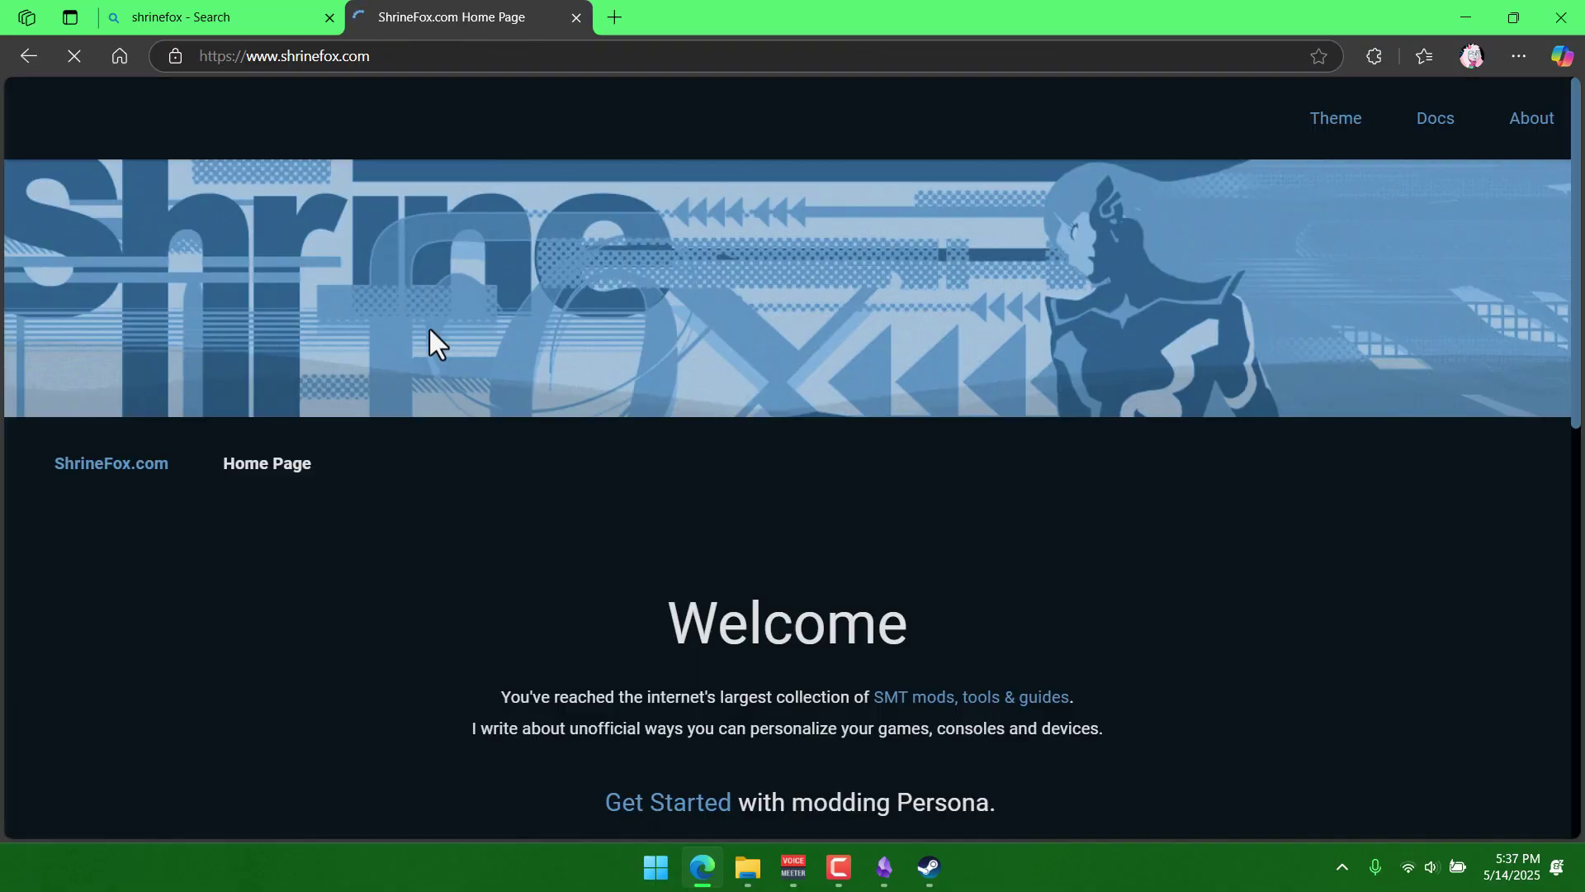
Reach Forum > Support > Mod Troubleshooting, with Amicitia Wiki in a background tab, then site-search 'reloaded issue'.
{"action": "left_click", "coordinate": [37, 119]}
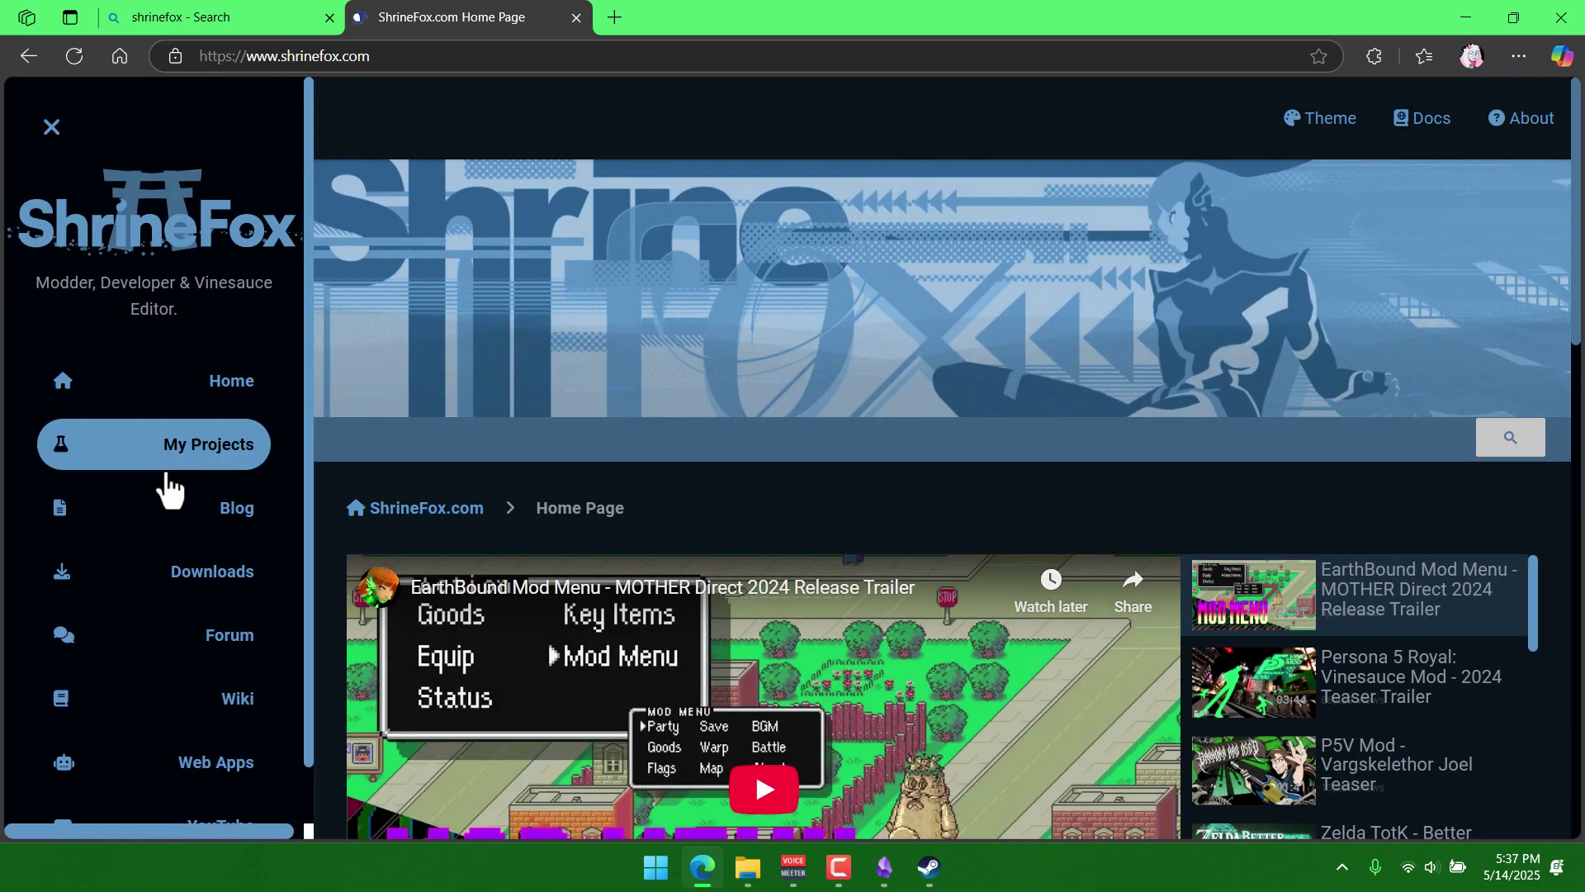
{"action": "middle_click", "coordinate": [235, 697]}
{"action": "left_click", "coordinate": [205, 626]}
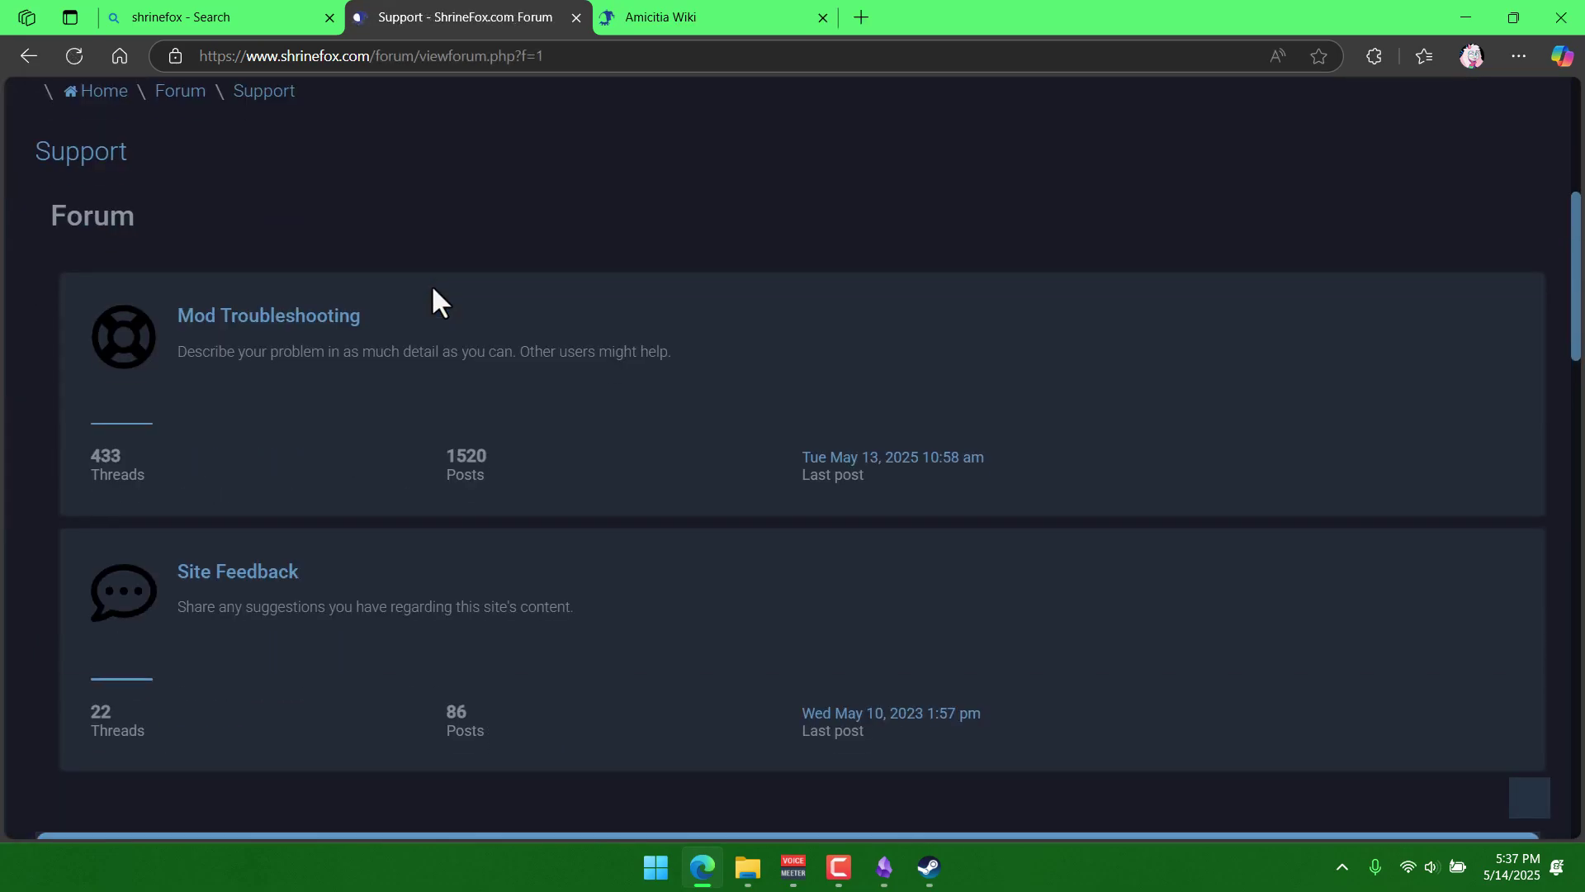
{"action": "scroll", "coordinate": [460, 340], "scroll_direction": "up", "scroll_amount": 3}
{"action": "scroll", "coordinate": [336, 532], "scroll_direction": "down", "scroll_amount": 2}
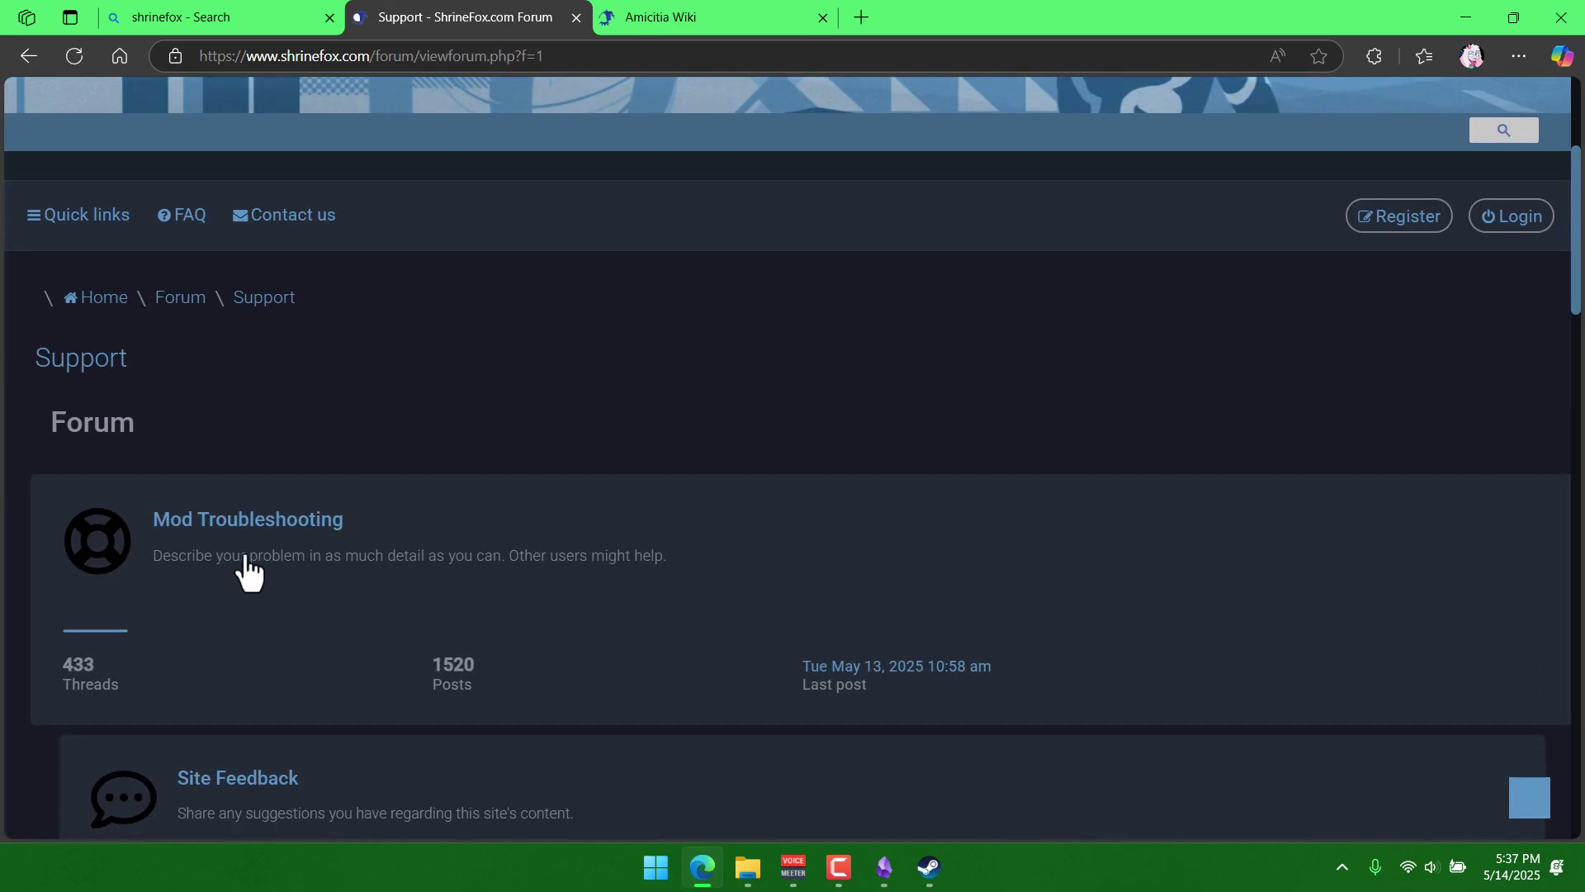
{"action": "left_click", "coordinate": [310, 525]}
{"action": "scroll", "coordinate": [428, 509], "scroll_direction": "down", "scroll_amount": 3}
{"action": "scroll", "coordinate": [427, 508], "scroll_direction": "up", "scroll_amount": 5}
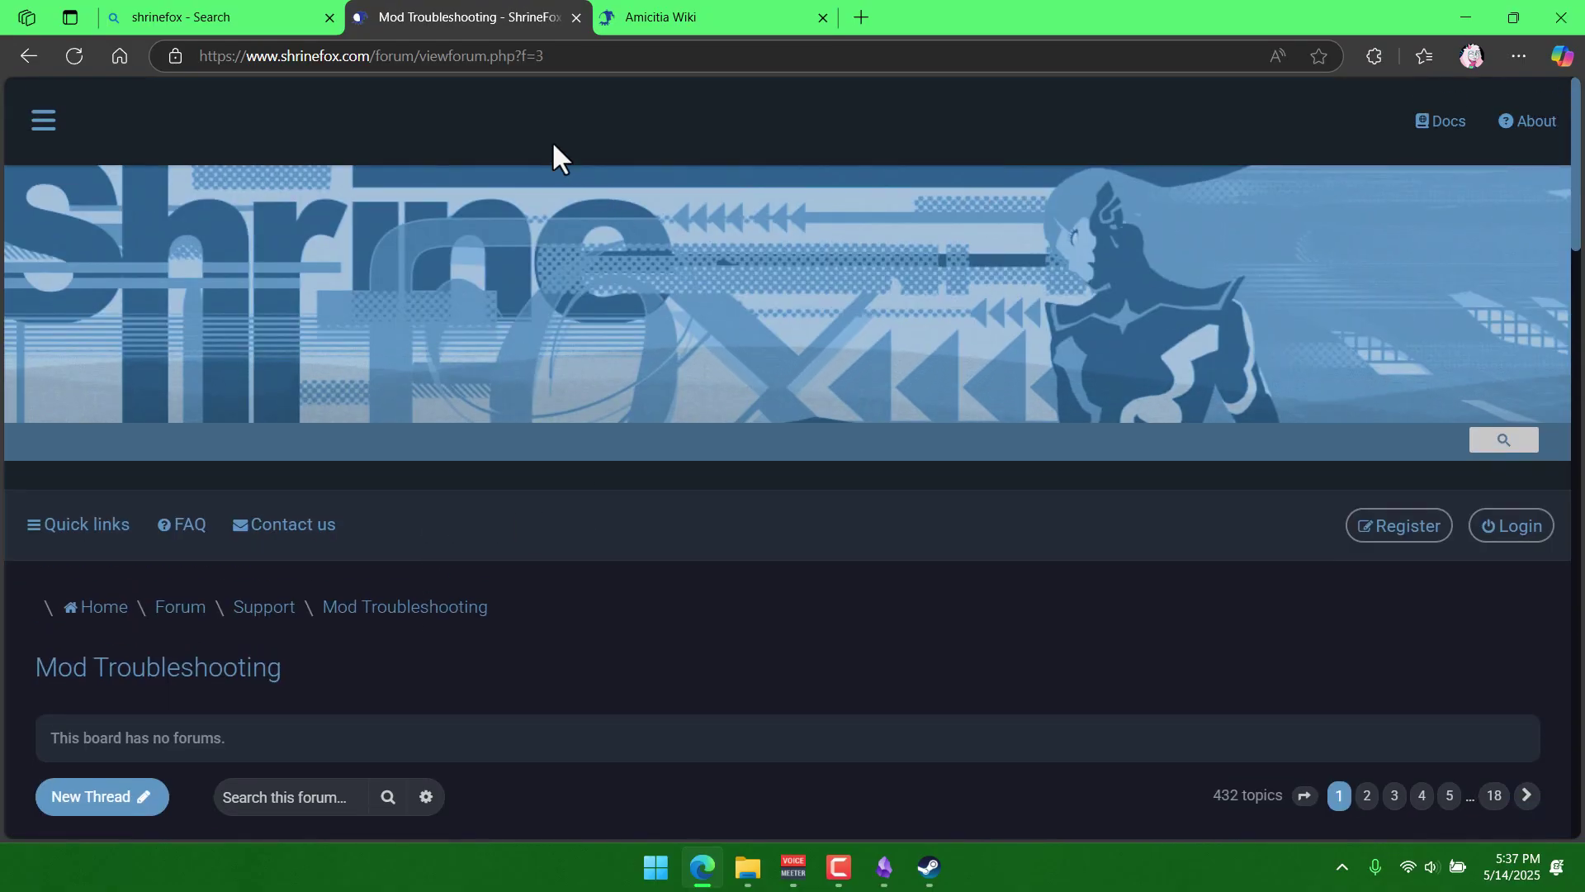
{"action": "left_click", "coordinate": [541, 441]}
{"action": "type", "text": "reload"}
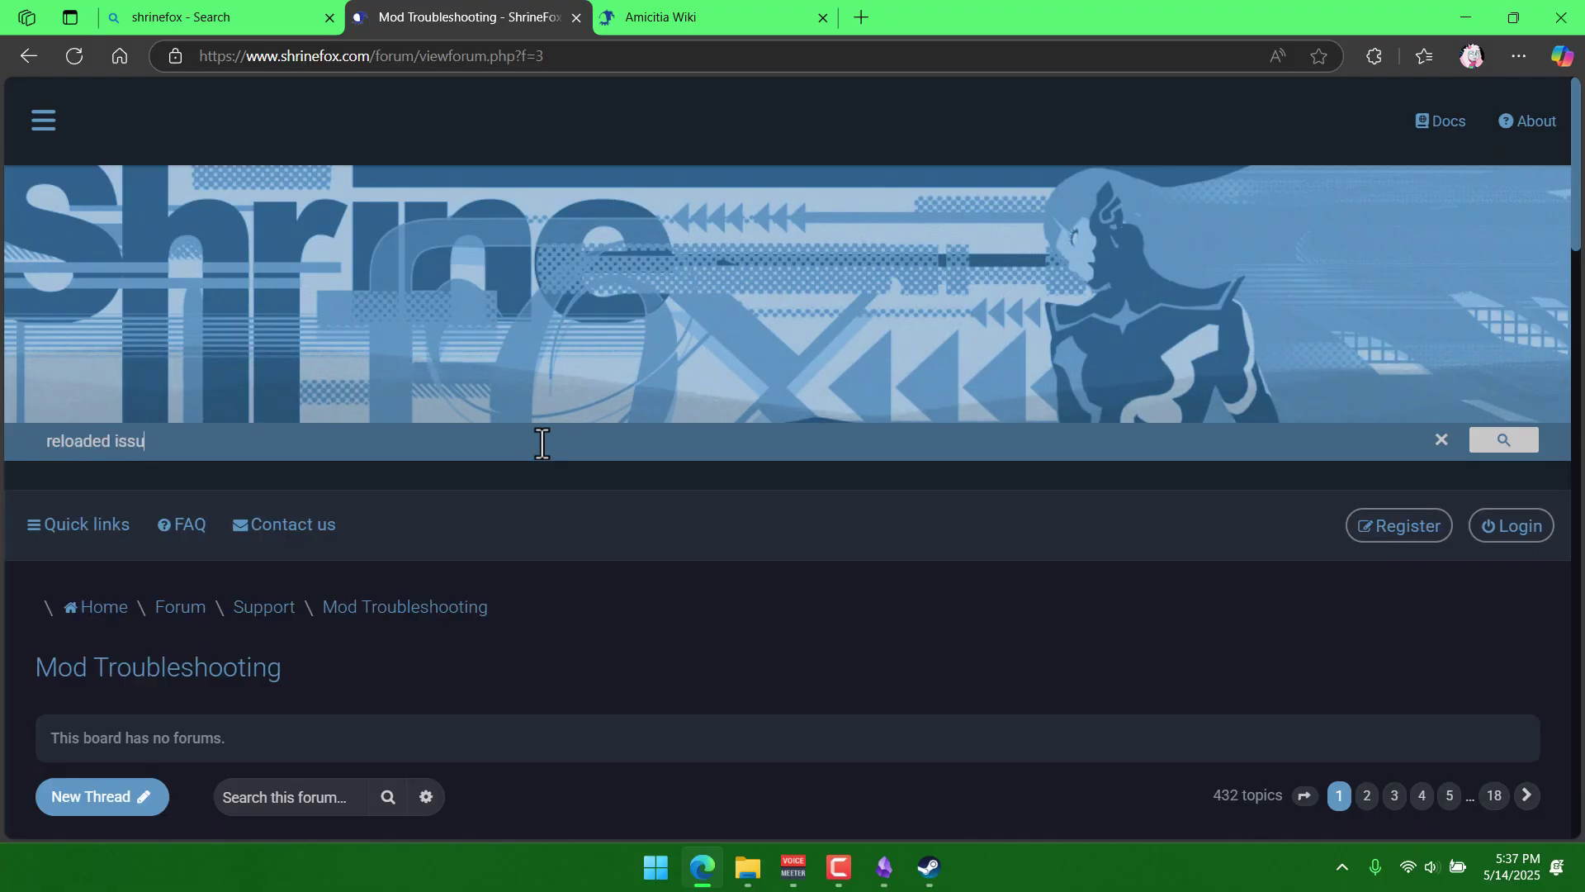
{"action": "type", "text": "ed issue"}
{"action": "key", "text": "Return"}
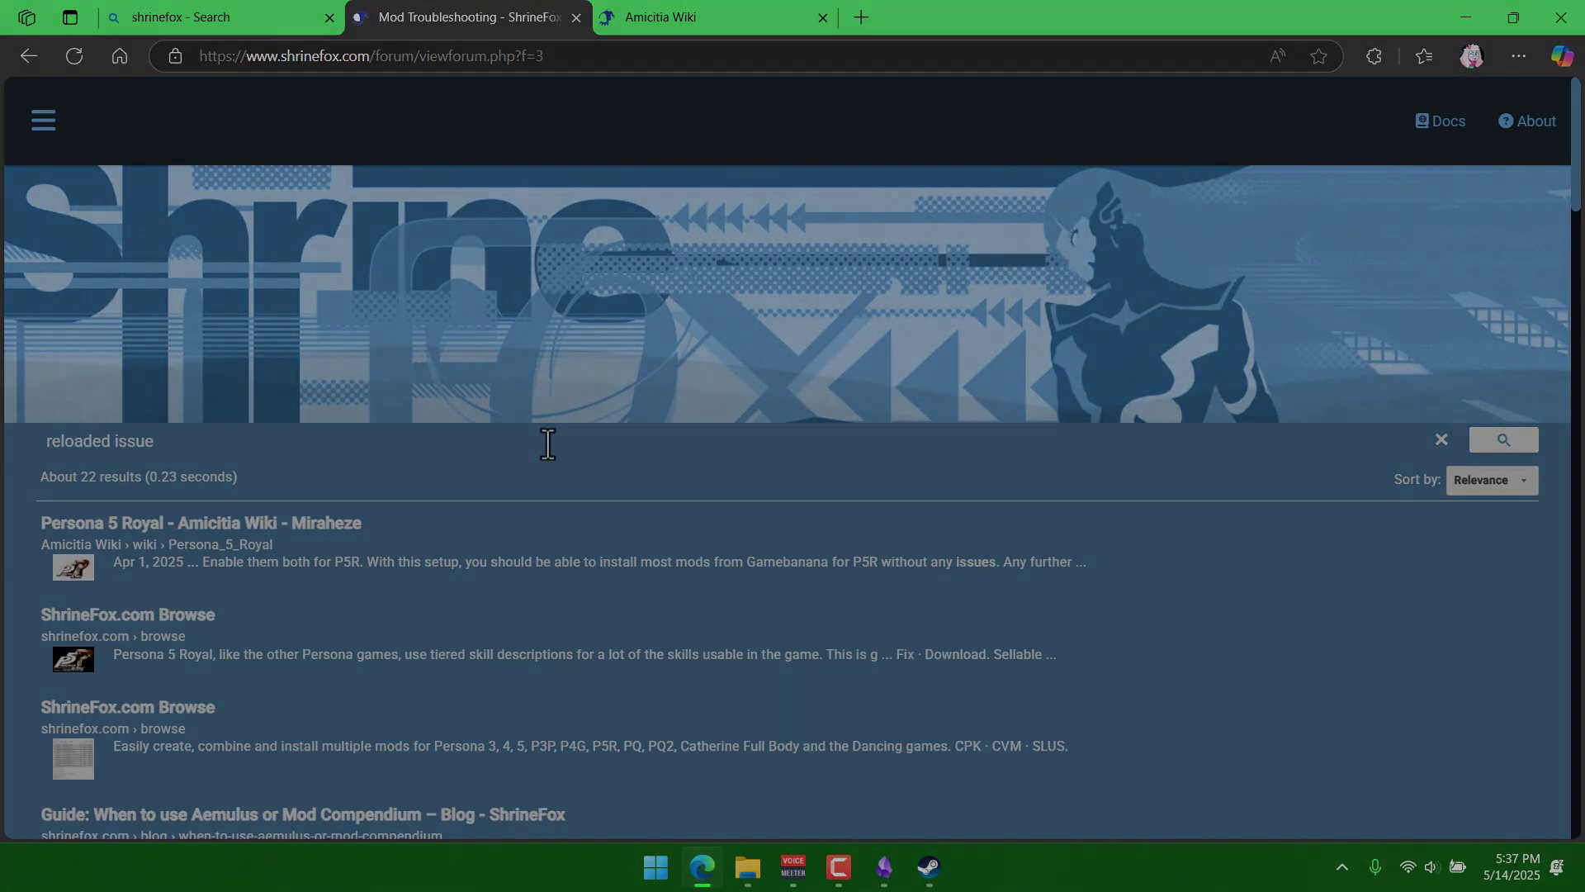
{"action": "scroll", "coordinate": [323, 515], "scroll_direction": "down", "scroll_amount": 3}
{"action": "scroll", "coordinate": [324, 514], "scroll_direction": "down", "scroll_amount": 2}
{"action": "scroll", "coordinate": [350, 510], "scroll_direction": "up", "scroll_amount": 5}
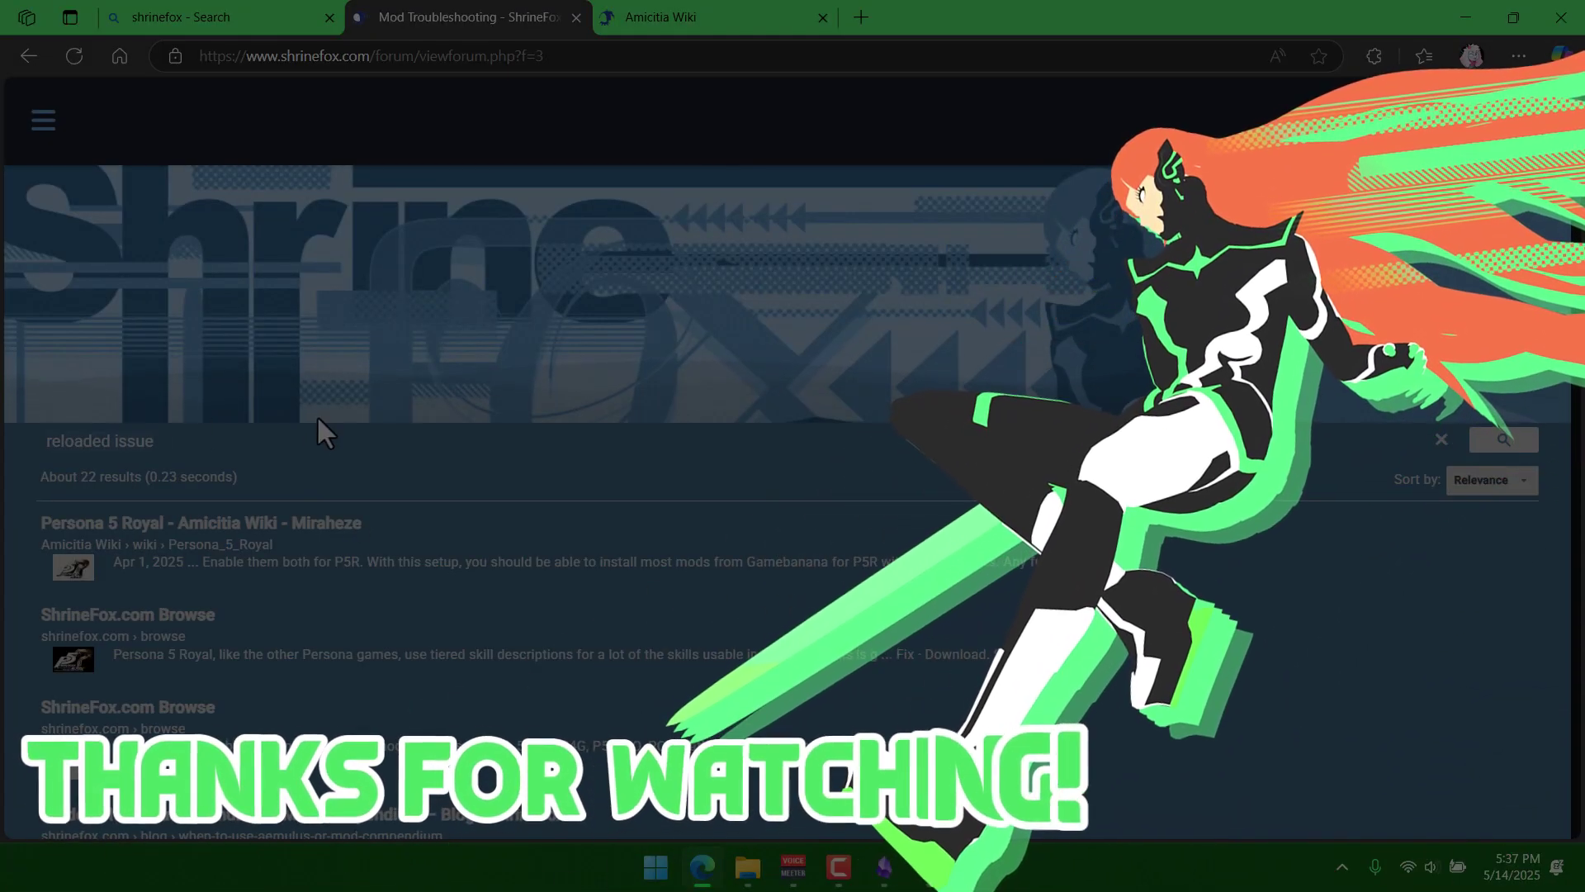
Rerun the banner site search for 'help', returning about 292 results.
{"action": "key", "text": "ctrl+a"}
{"action": "type", "text": "p"}
{"action": "key", "text": "BackSpace"}
{"action": "type", "text": "help"}
{"action": "key", "text": "Return"}
{"action": "scroll", "coordinate": [351, 496], "scroll_direction": "down", "scroll_amount": 2}
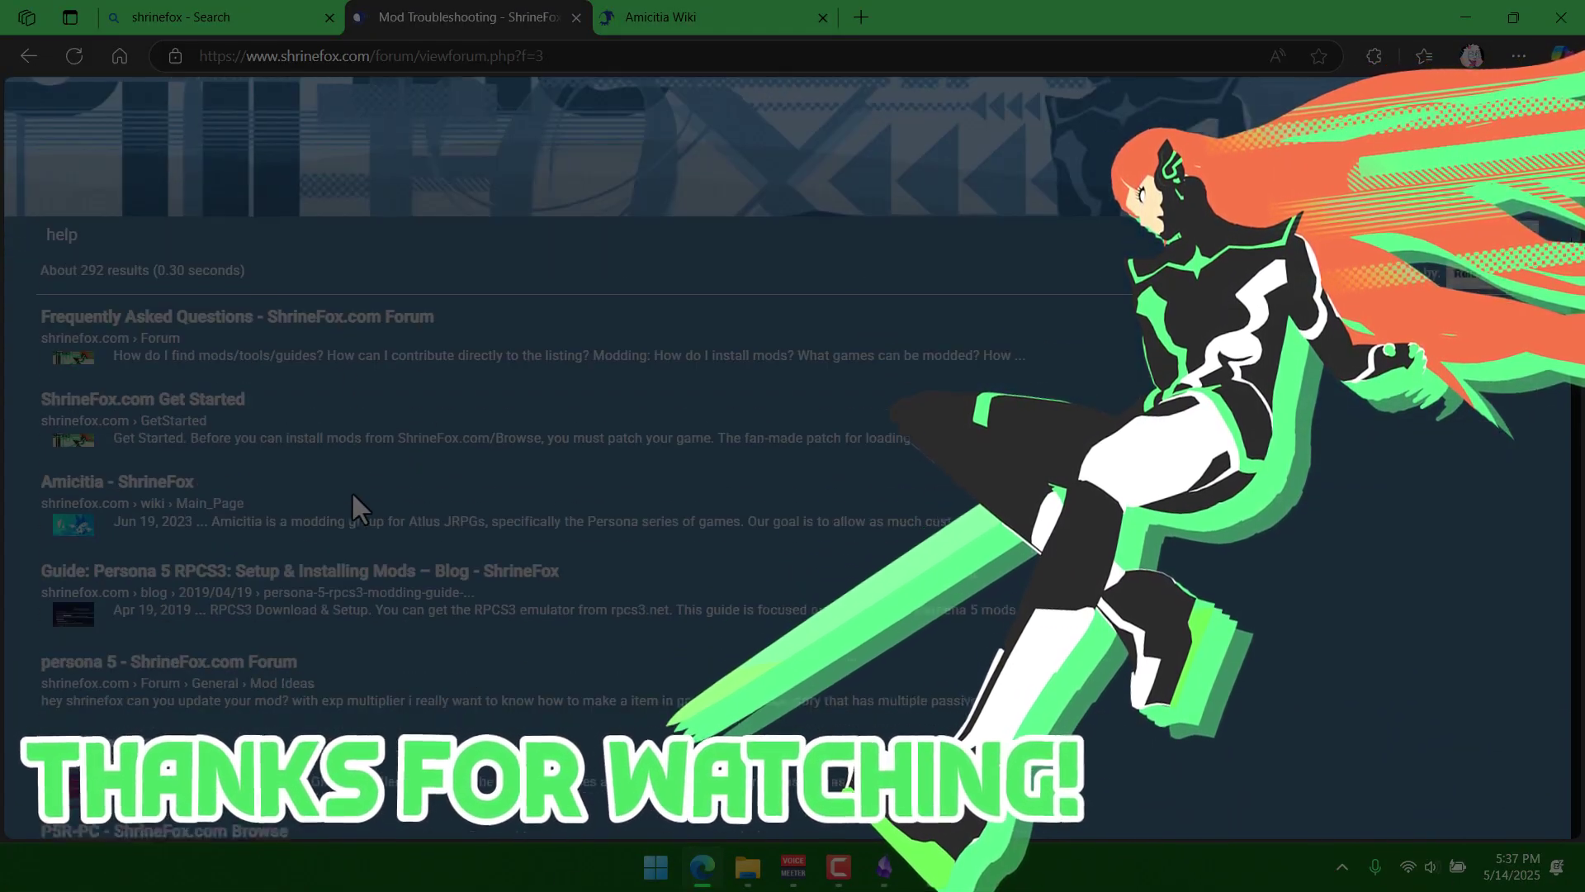
{"action": "scroll", "coordinate": [349, 499], "scroll_direction": "down", "scroll_amount": 3}
{"action": "scroll", "coordinate": [349, 499], "scroll_direction": "down", "scroll_amount": 3}
{"action": "scroll", "coordinate": [318, 398], "scroll_direction": "up", "scroll_amount": 6}
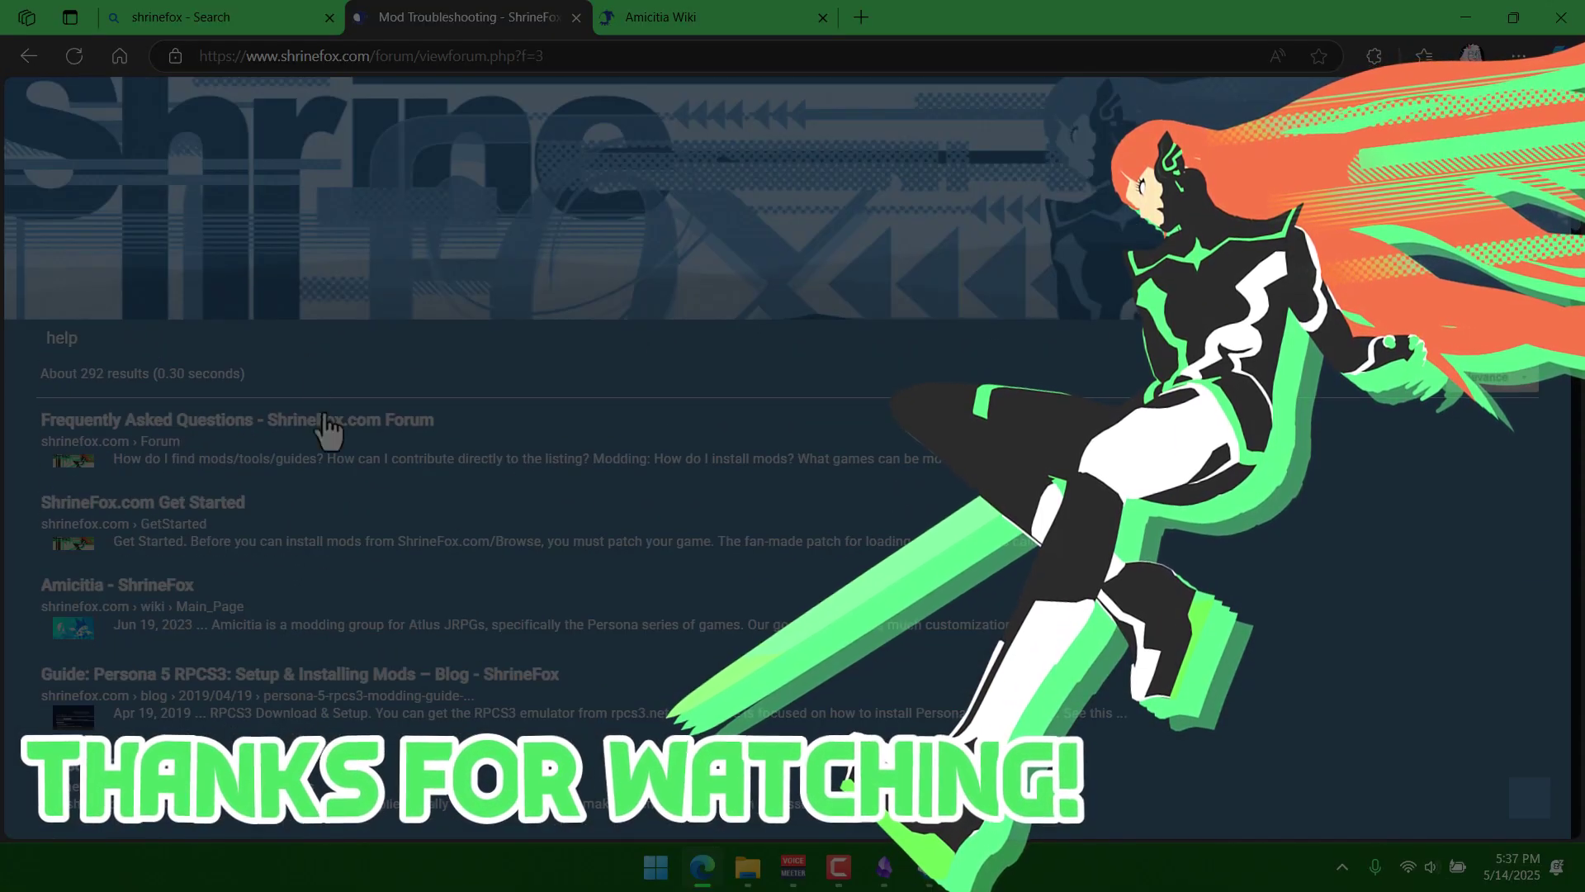